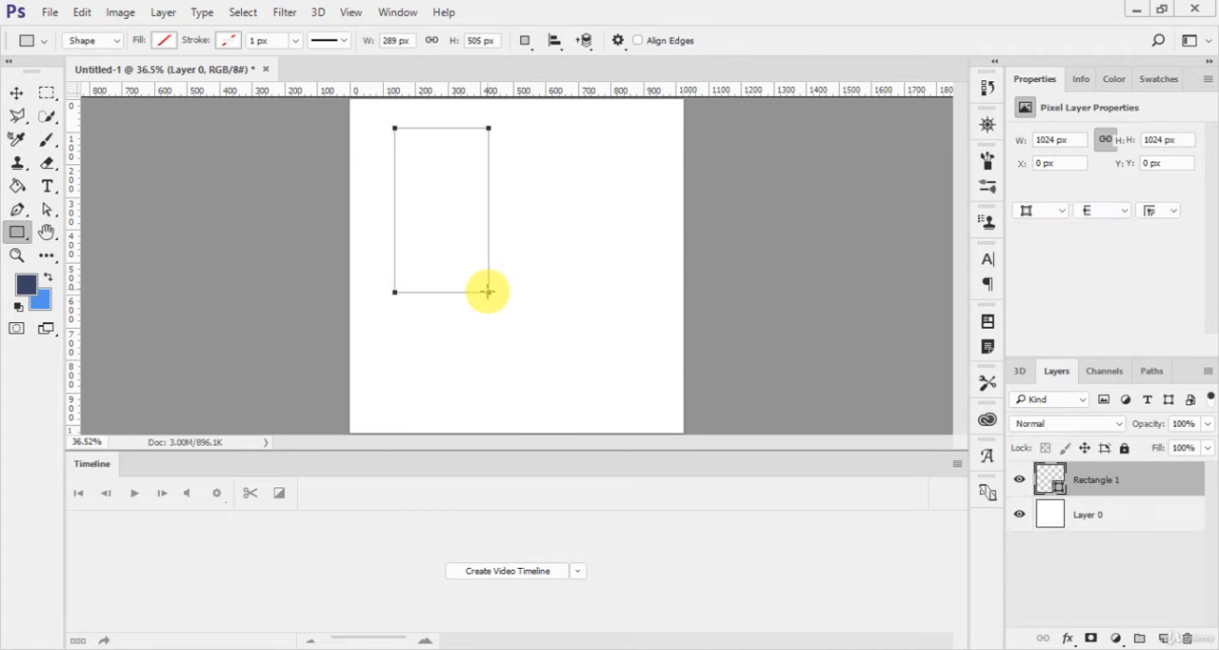
Step: Fill the new rectangle with red and move it about 63 px right and 41 px down
left_click(162, 40)
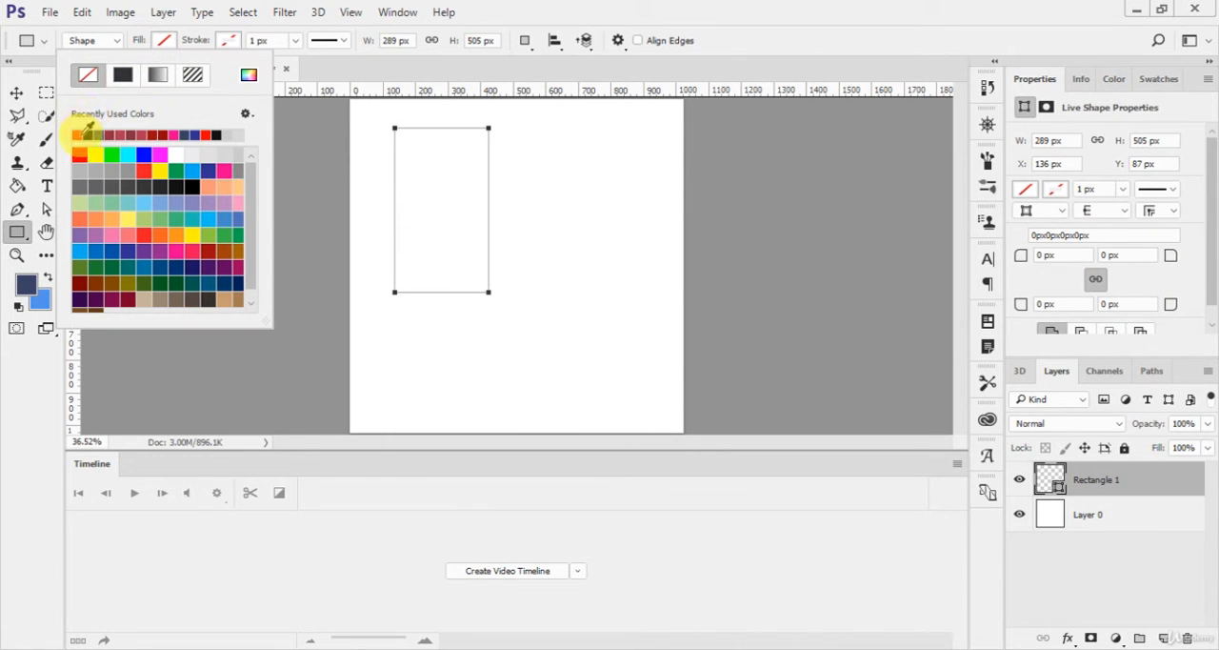
left_click(80, 134)
key("Escape")
key("v")
left_click_drag(457, 187, 478, 201)
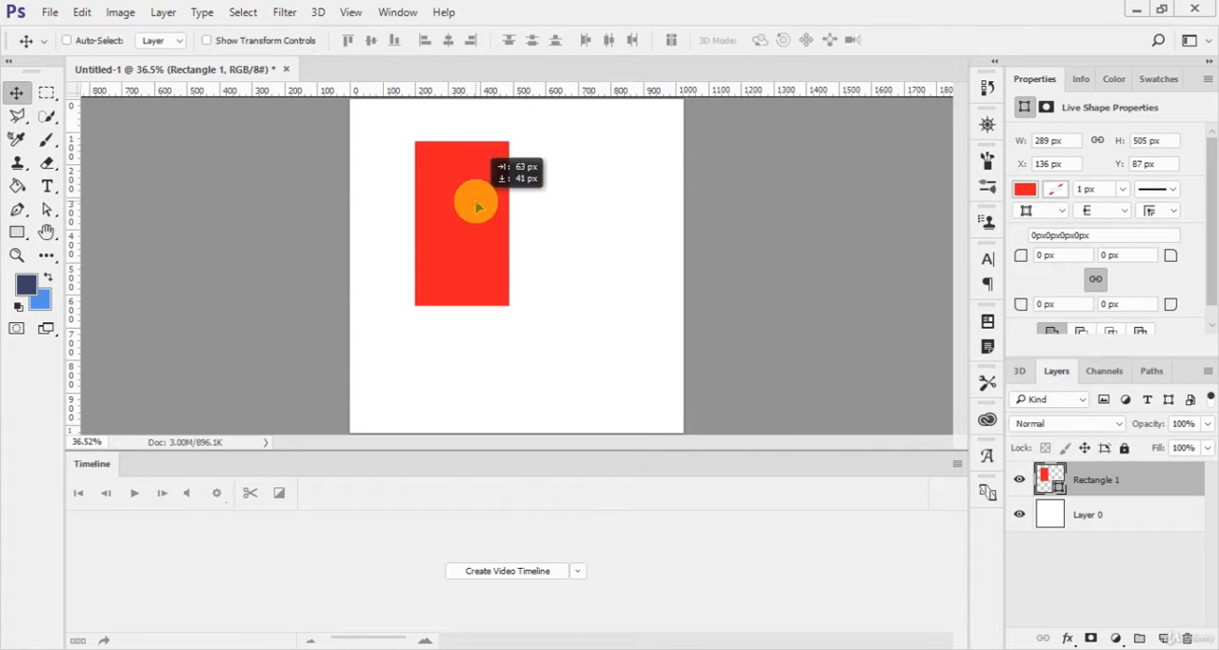
Step: Skew the red rectangle horizontally by about -12° so its top edge shifts right and it becomes a slanted parallelogram
key("ctrl+t")
right_click(467, 200)
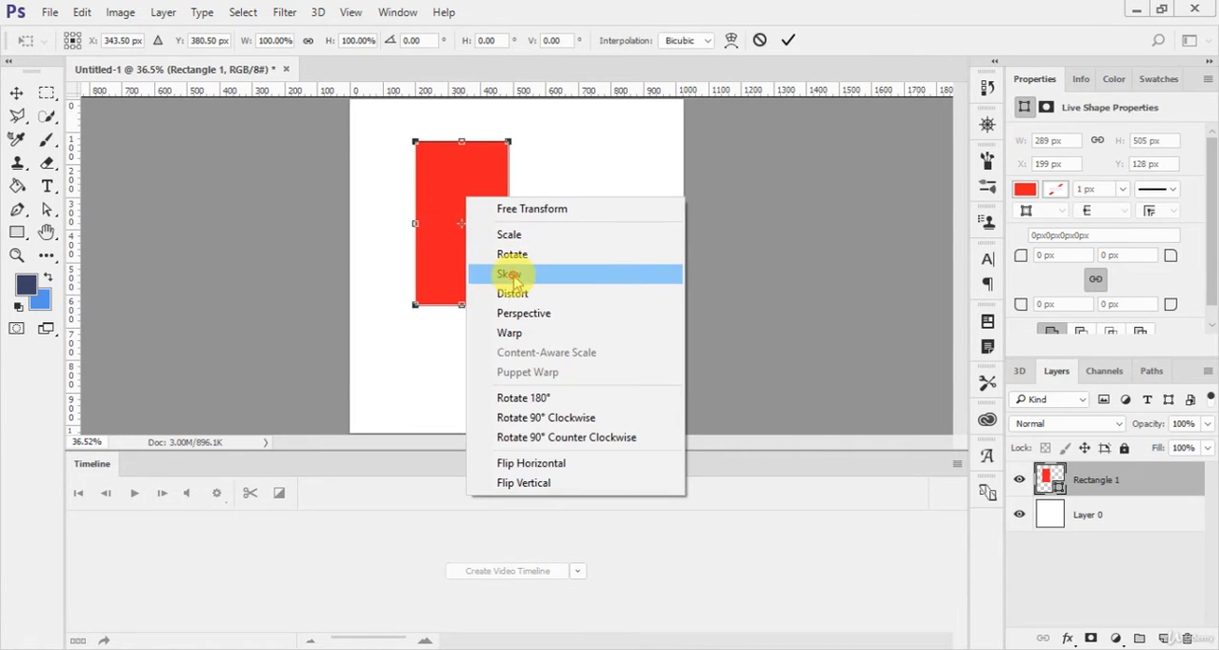
left_click(511, 272)
left_click_drag(486, 142, 521, 155)
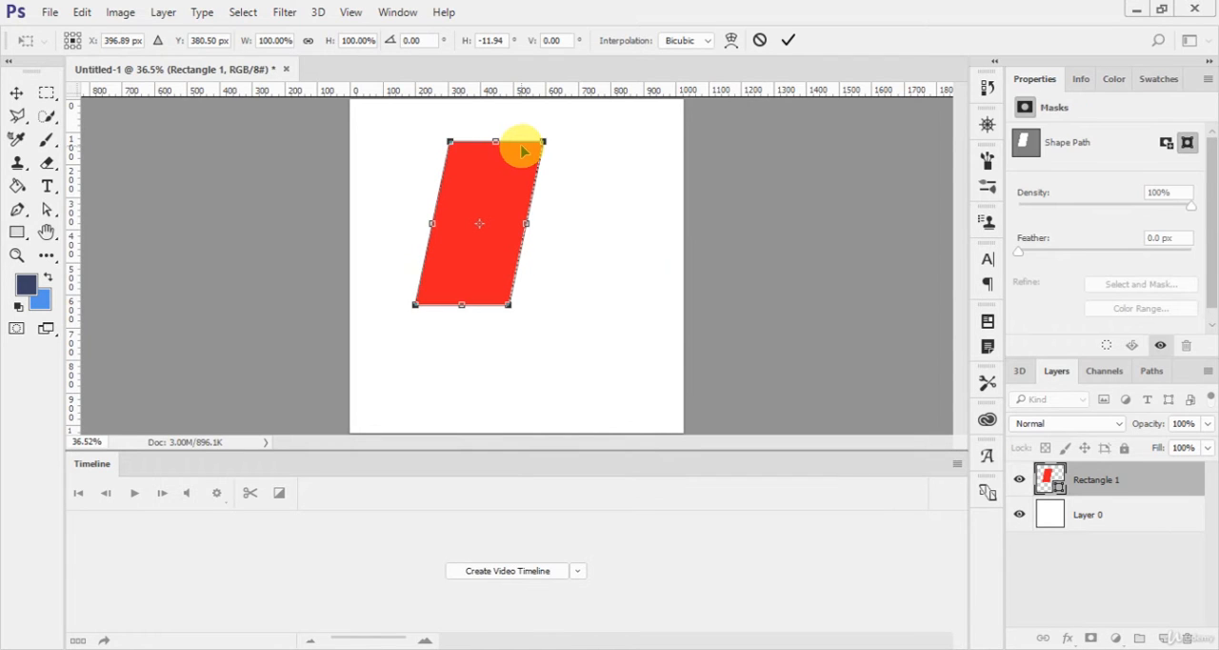
key("Return")
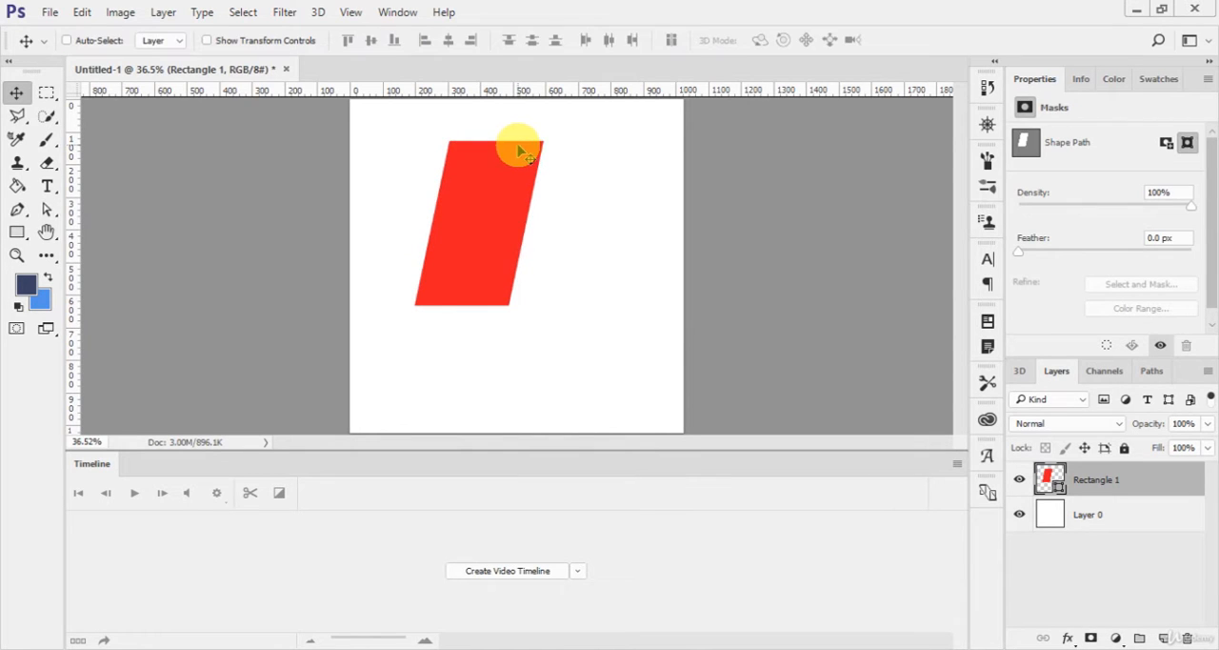
left_click_drag(504, 92, 523, 176)
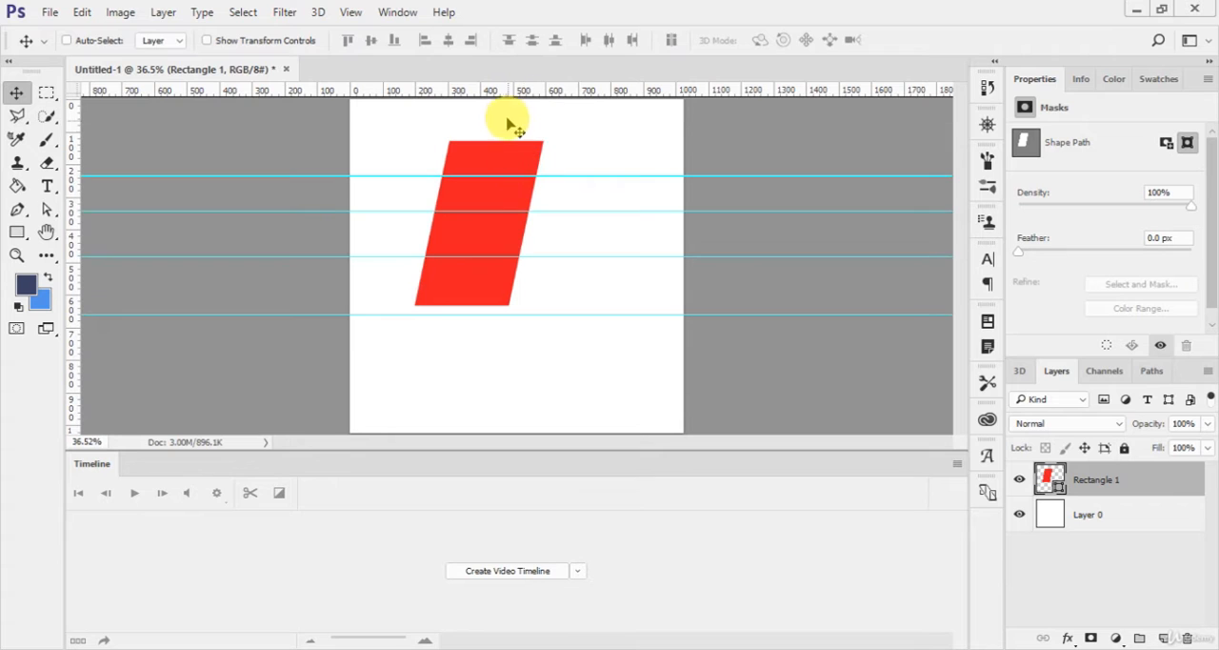
left_click(348, 13)
left_click(492, 419)
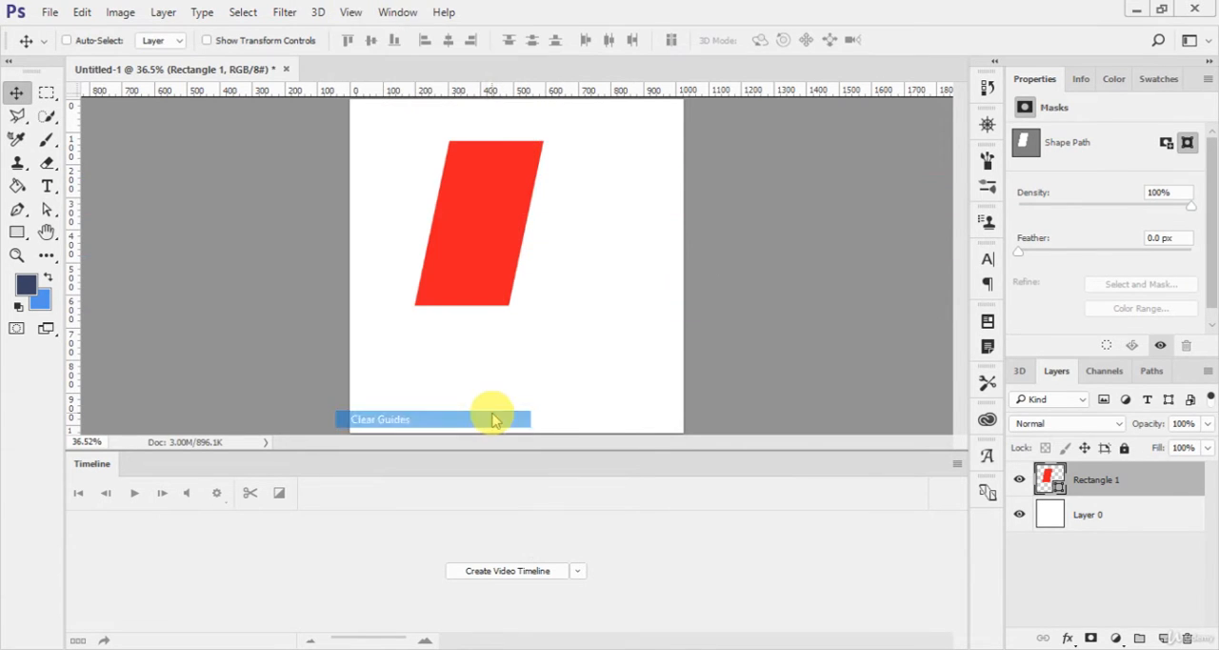
Step: Place two horizontal guides across the parallelogram and add anchor points where they cross its two slanted sides
key("ctrl")
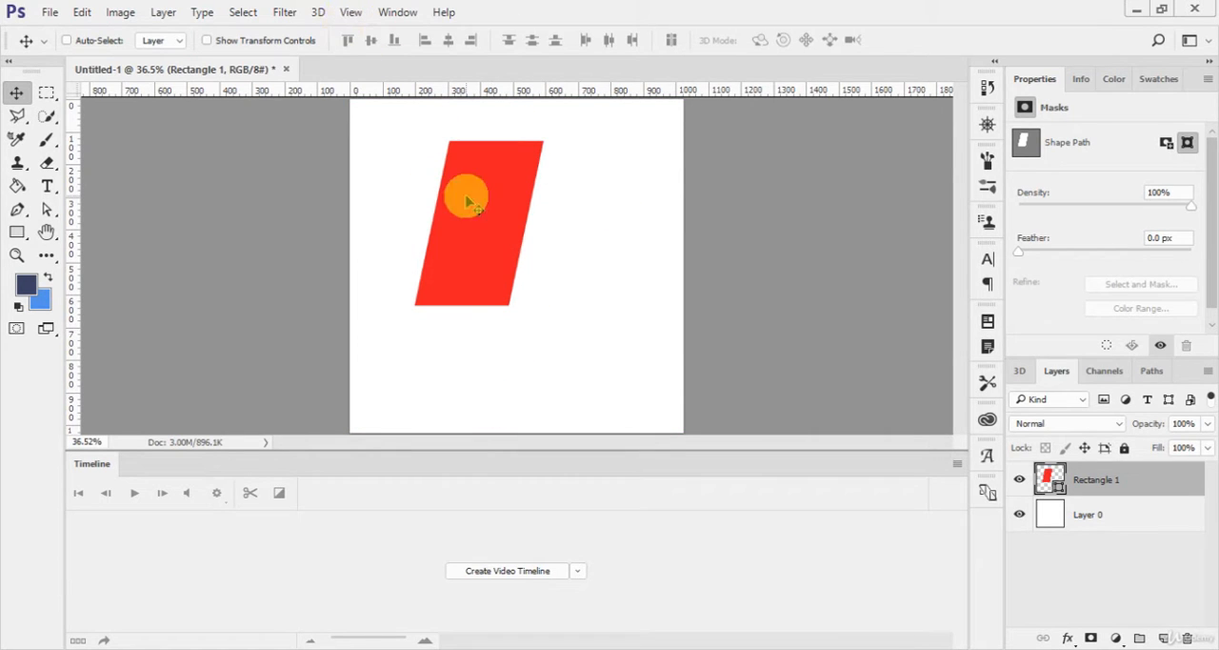
left_click_drag(472, 100, 489, 254)
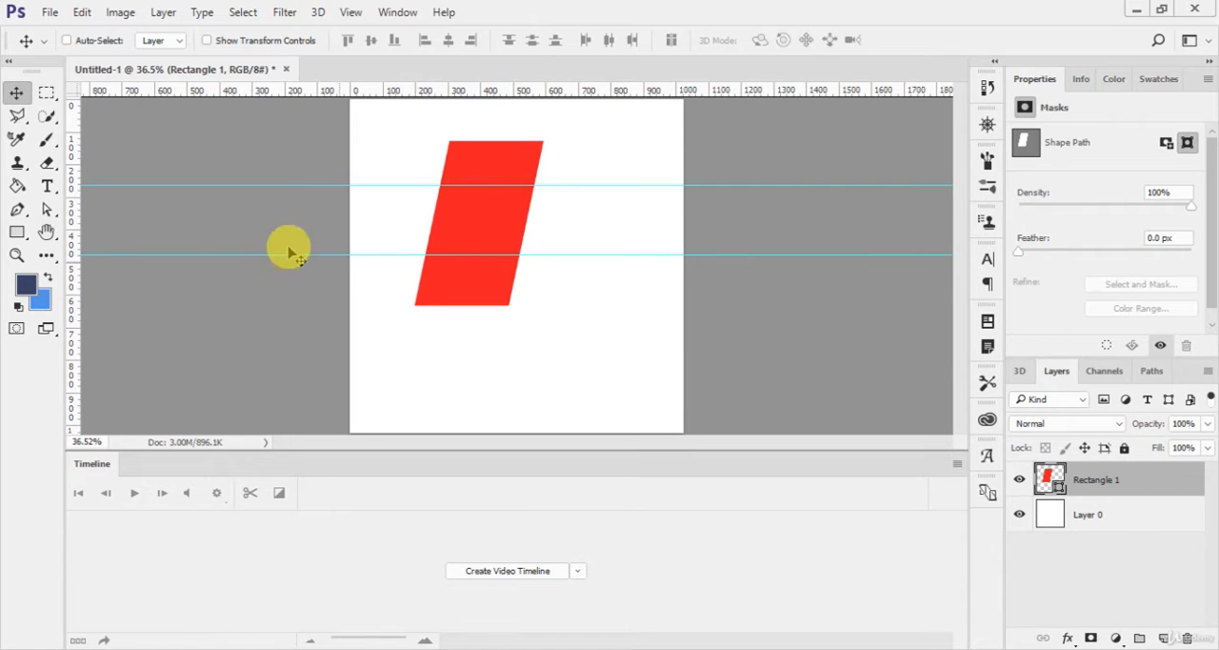
left_click(17, 209)
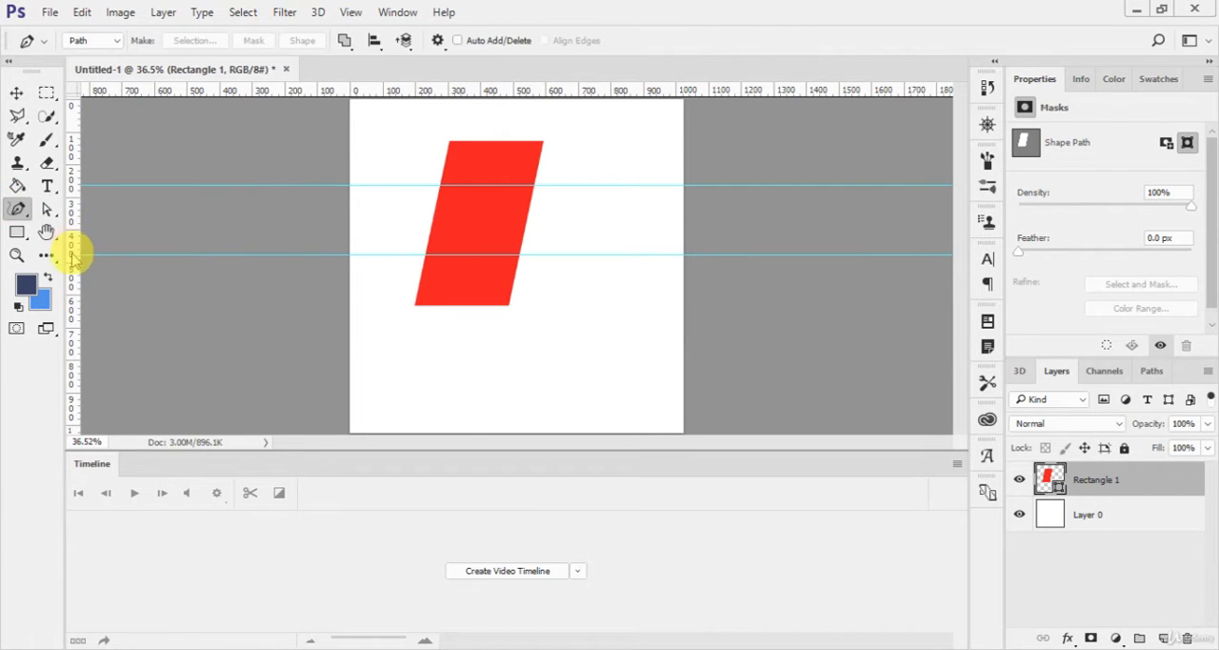
left_click(18, 213, "alt")
right_click(17, 212)
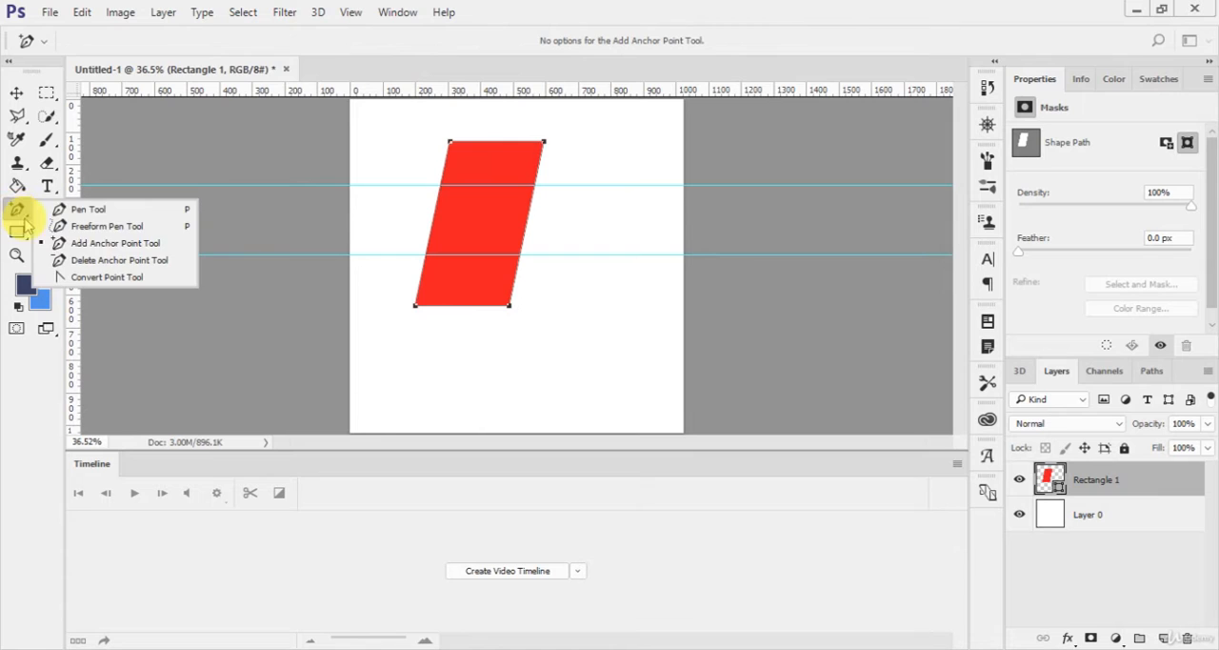
left_click(68, 239)
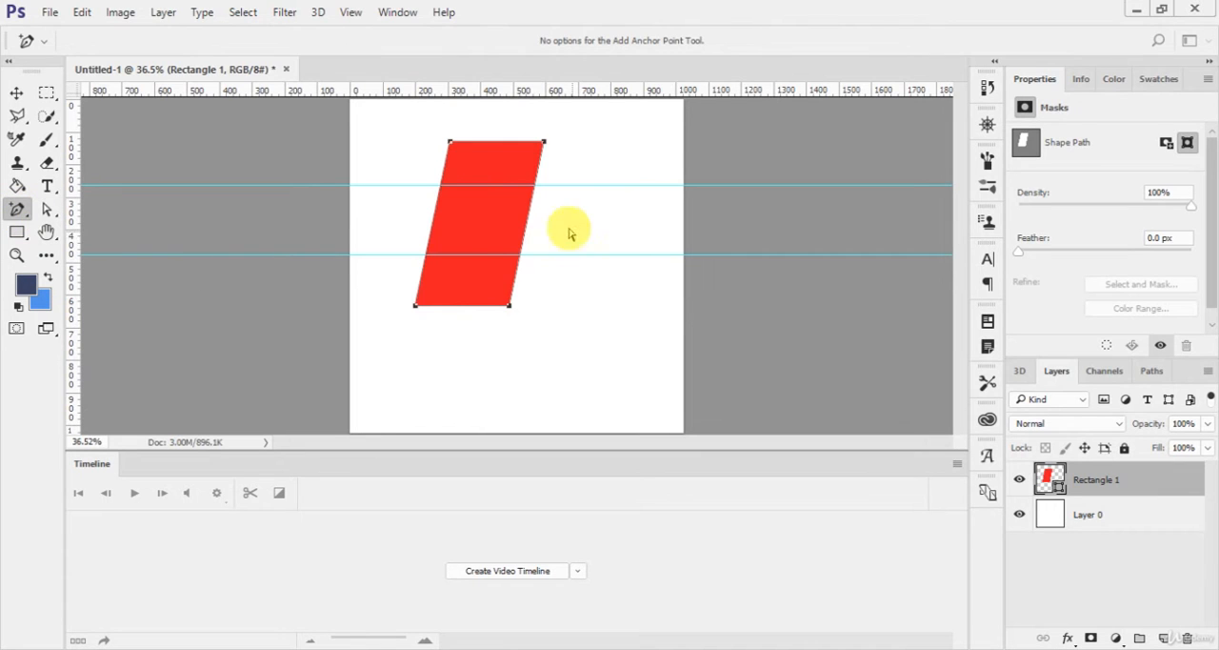
left_click(440, 187)
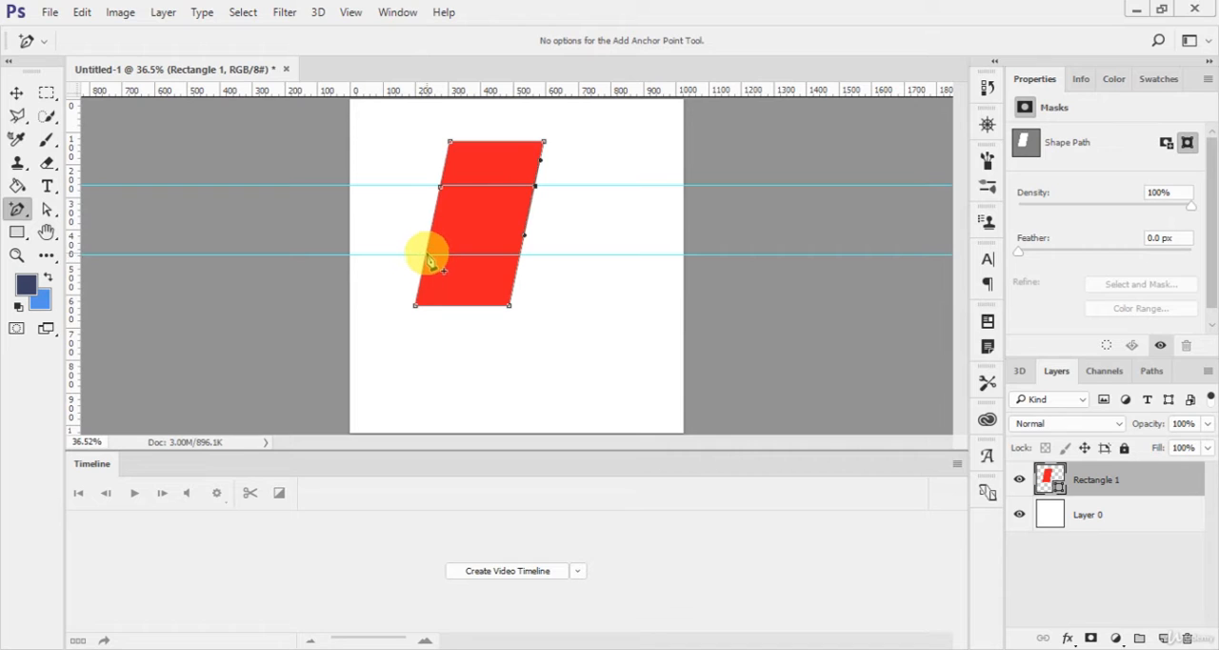
left_click(427, 256)
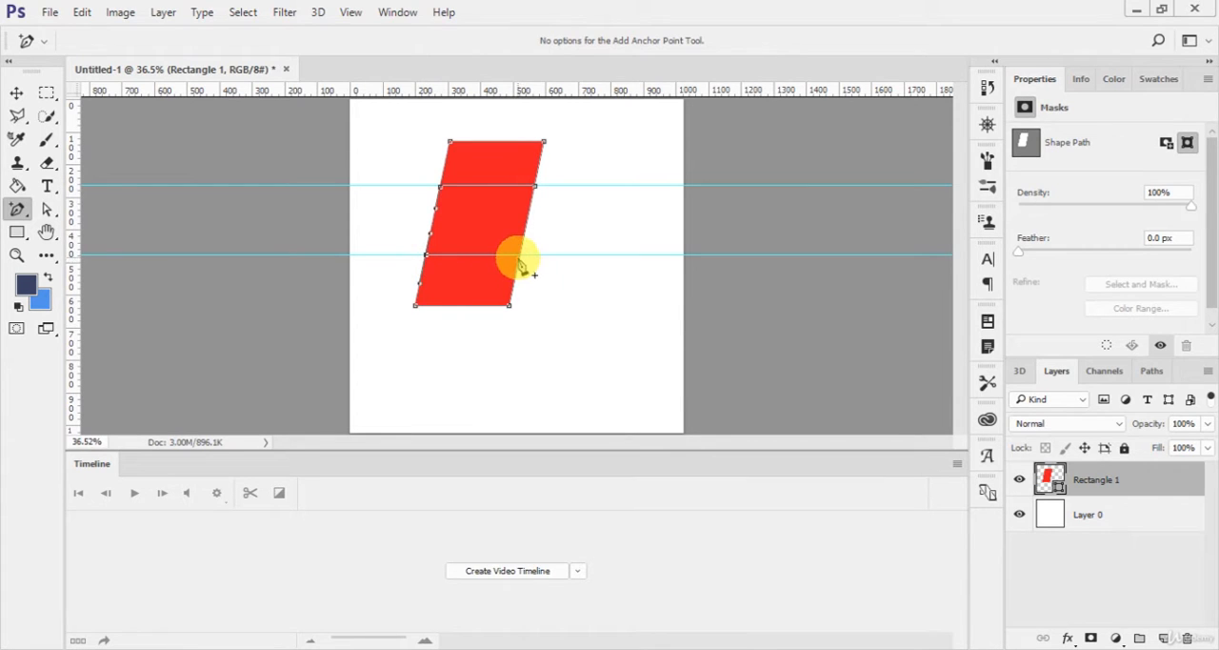
Step: Clear all guides and switch to the Direct Selection tool for editing the shape's anchor points
left_click(350, 12)
left_click(426, 419)
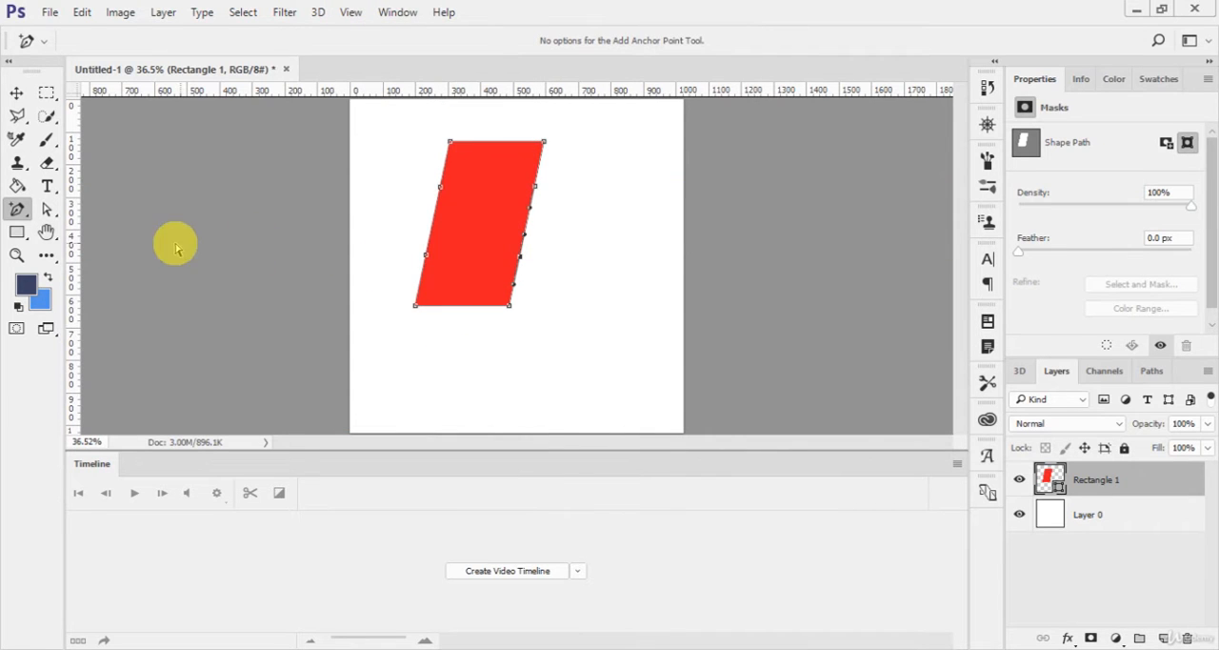
left_click(47, 211)
right_click(50, 213)
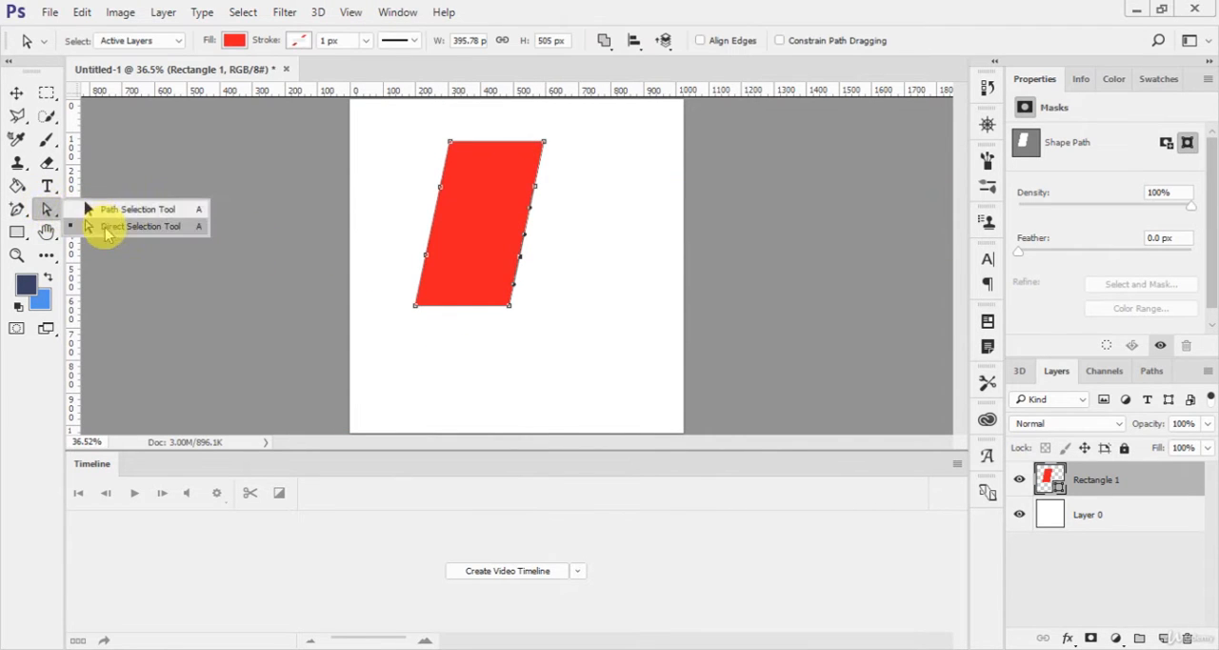
left_click(100, 226)
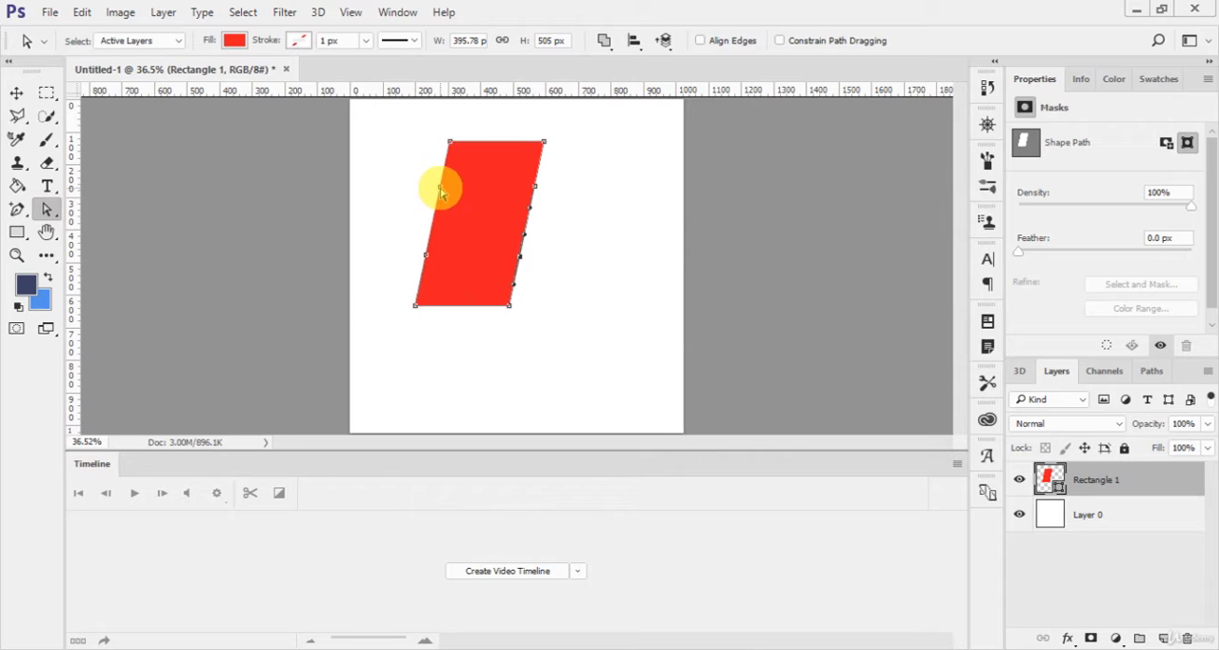
left_click(444, 192)
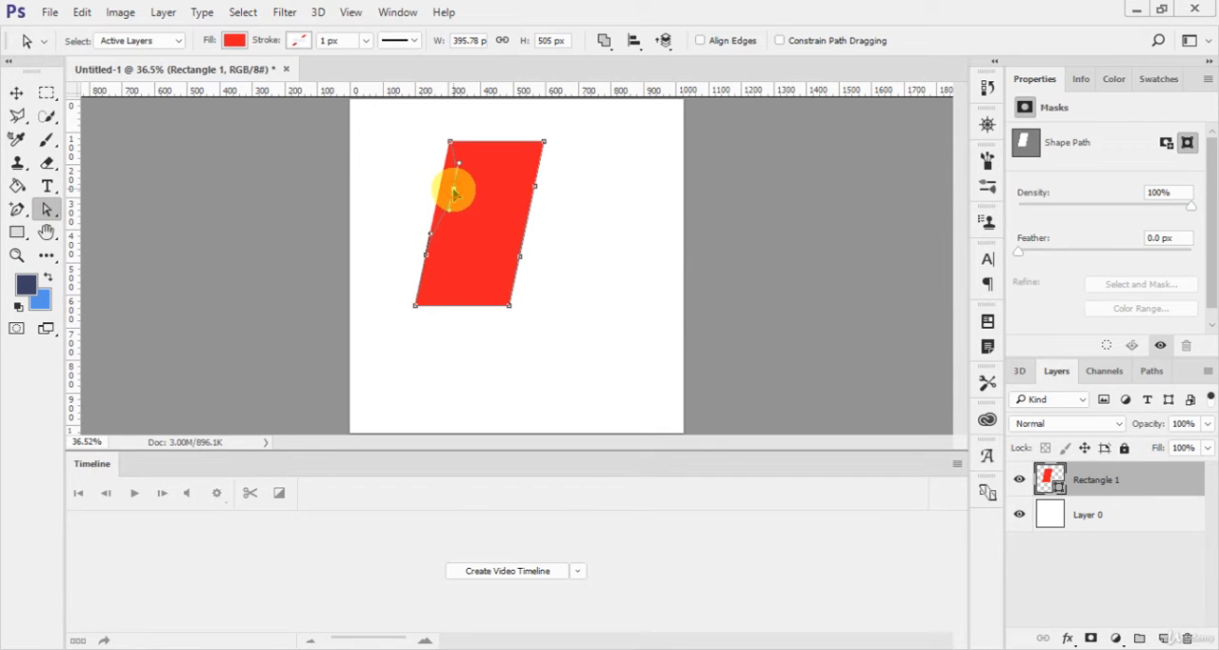
left_click_drag(454, 194, 416, 258)
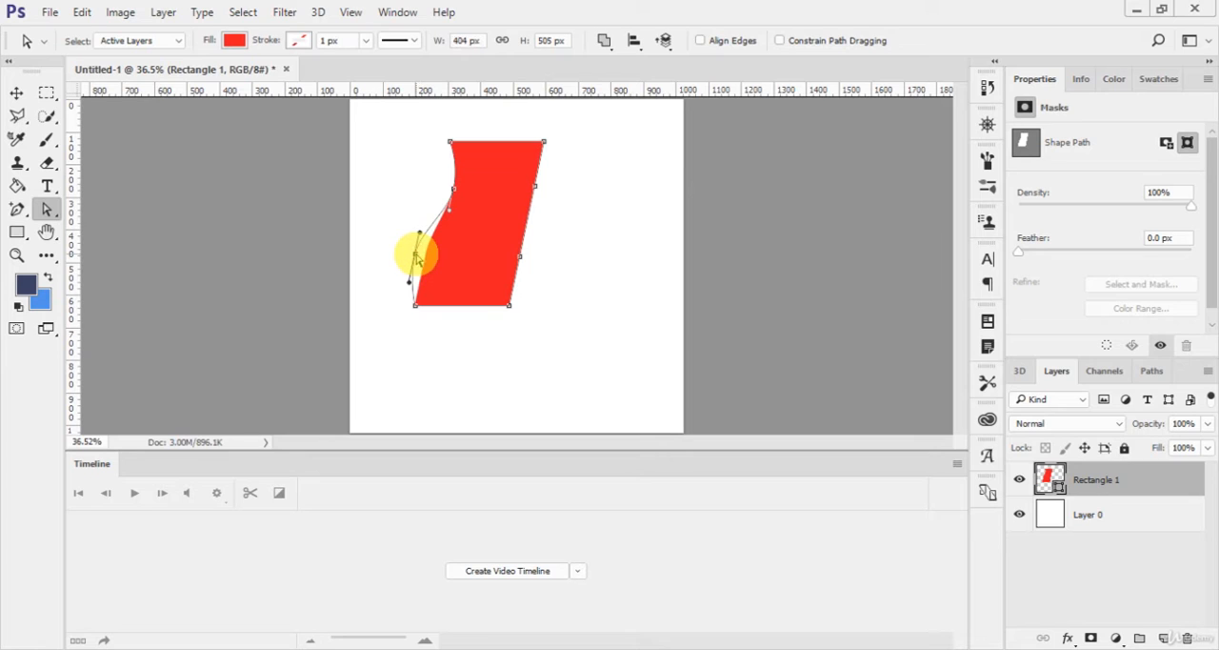
key("ctrl+z")
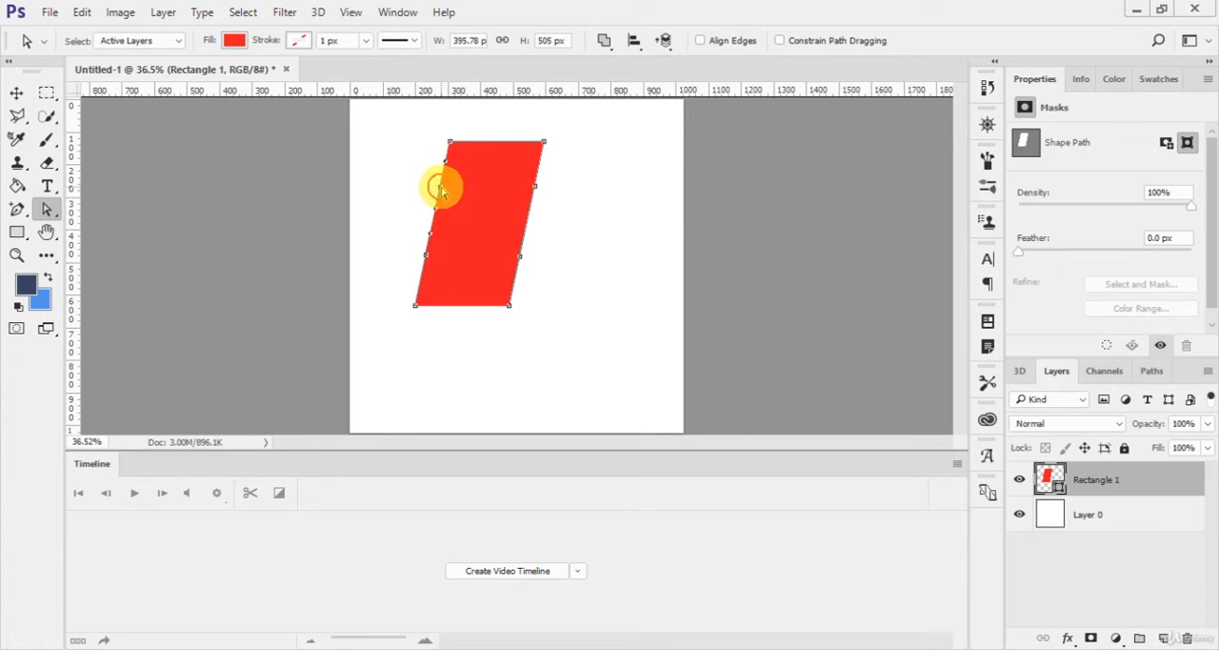
Step: Bend both sides into parallel S-curves by shifting the upper added anchors left and the lower ones right, and move the shape slightly down-left
left_click_drag(441, 190, 431, 191)
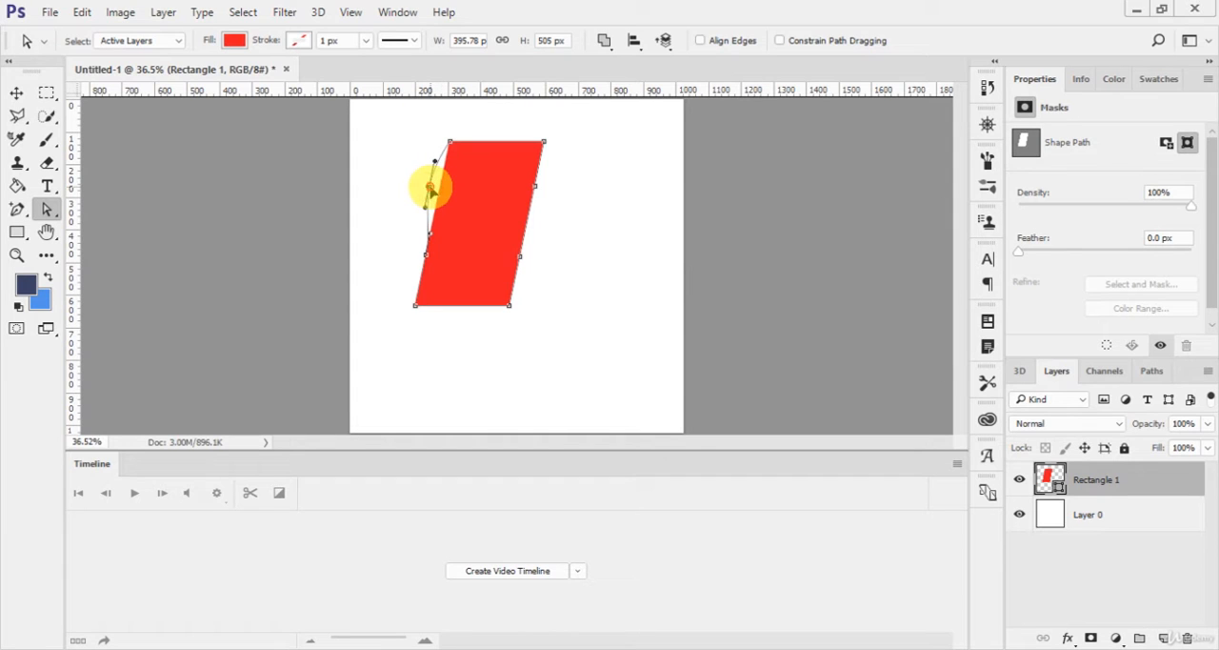
left_click_drag(426, 255, 439, 258)
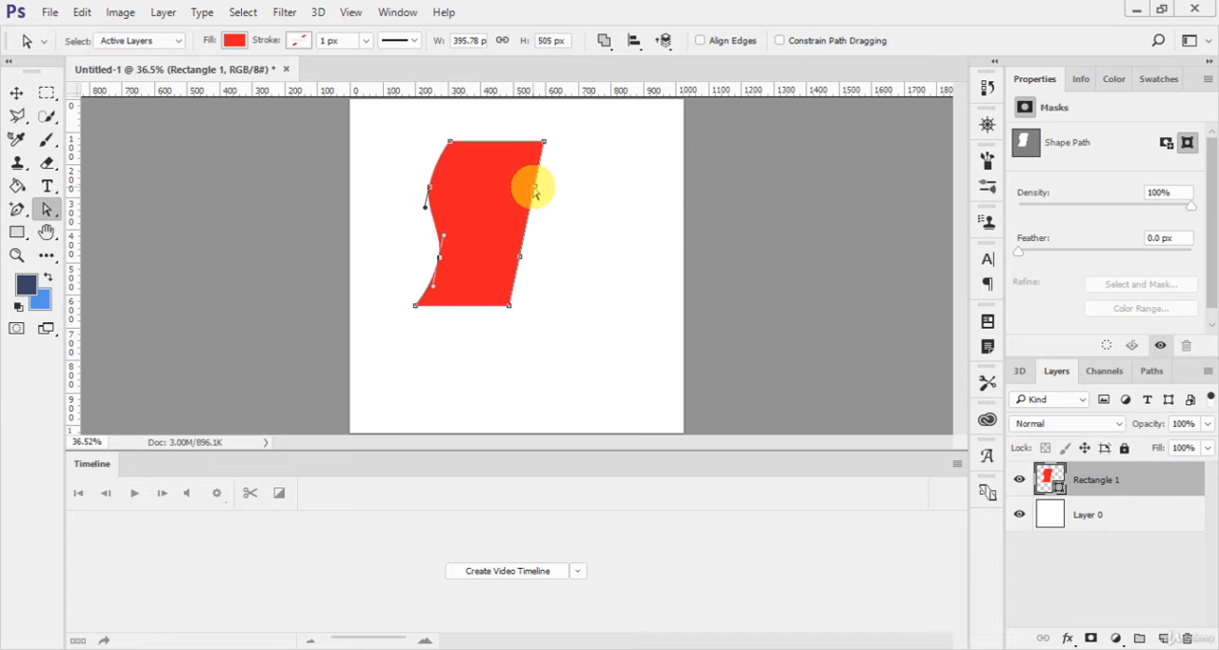
left_click_drag(534, 190, 511, 200)
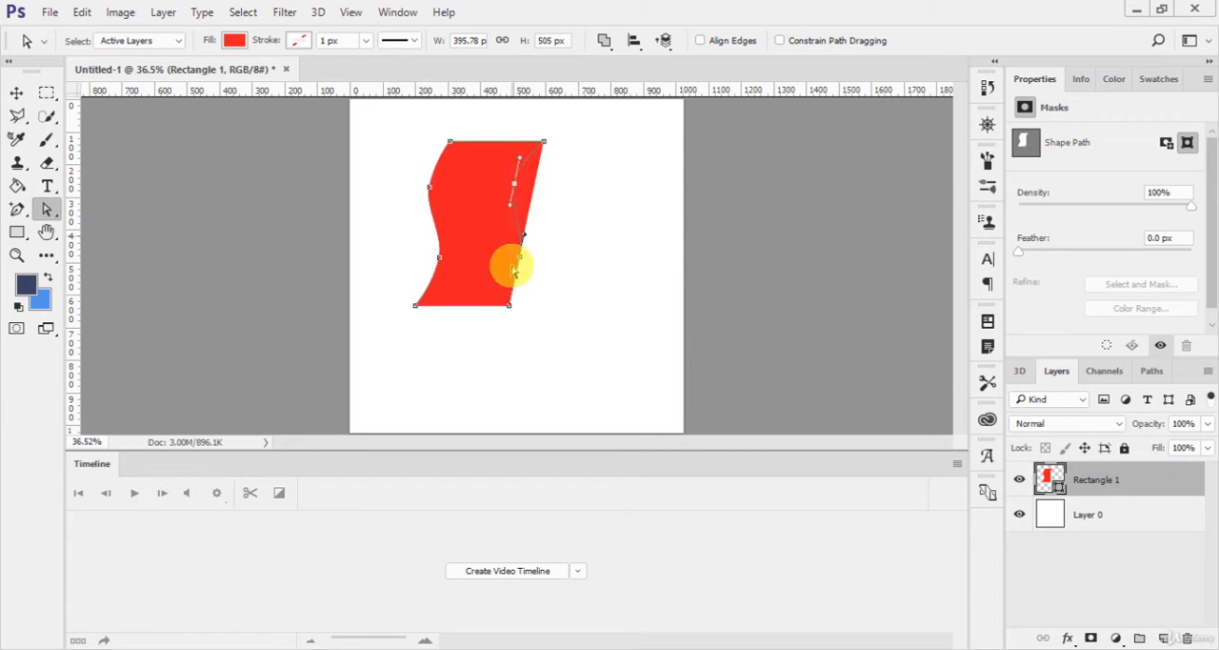
left_click_drag(522, 263, 526, 265)
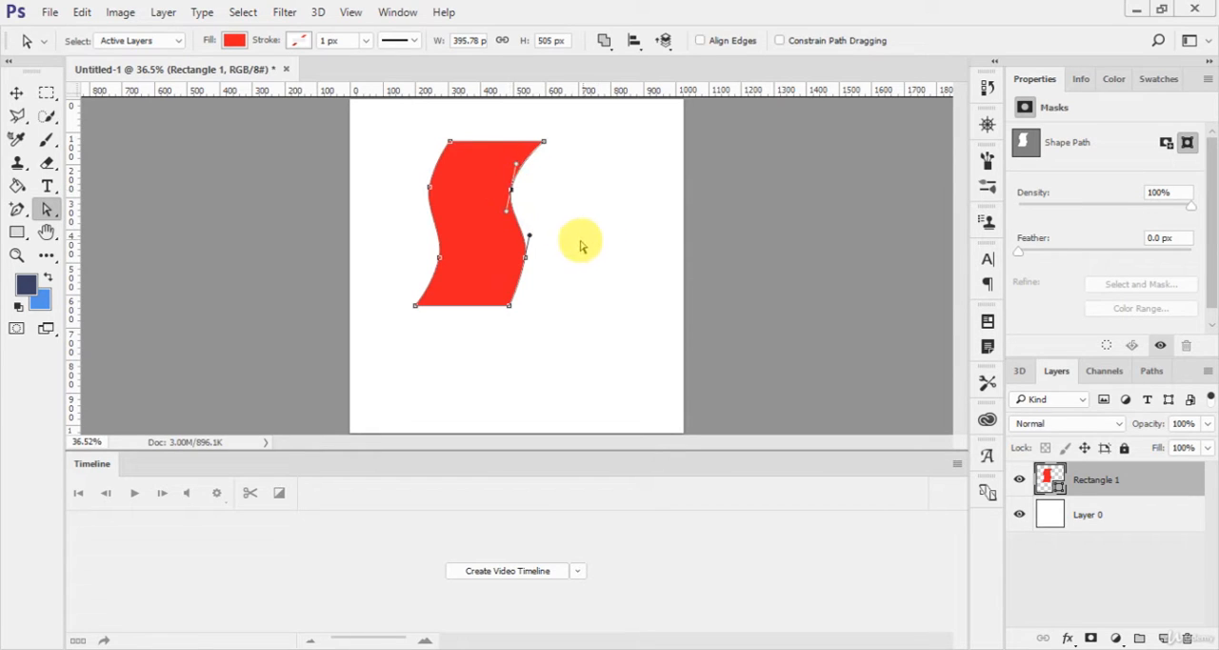
left_click_drag(498, 189, 444, 223)
left_click(16, 92)
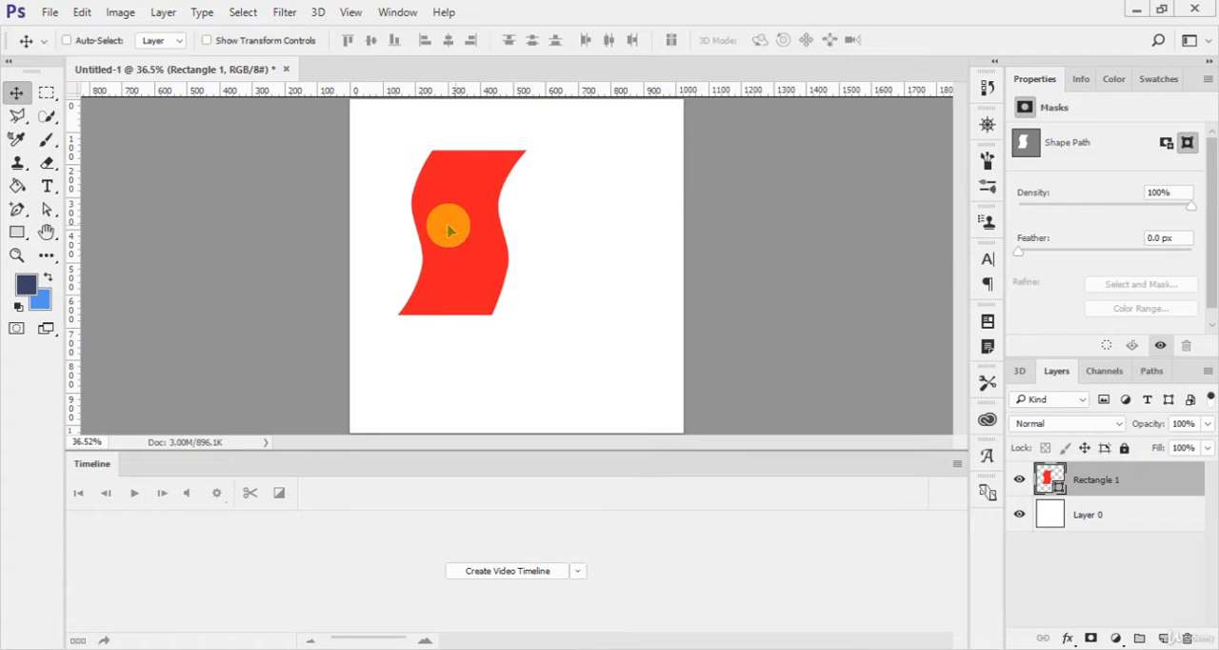
Step: Duplicate the wavy shape's layer and place the horizontally flipped copy directly below the original, edges touching
key("ctrl+alt+shift+t")
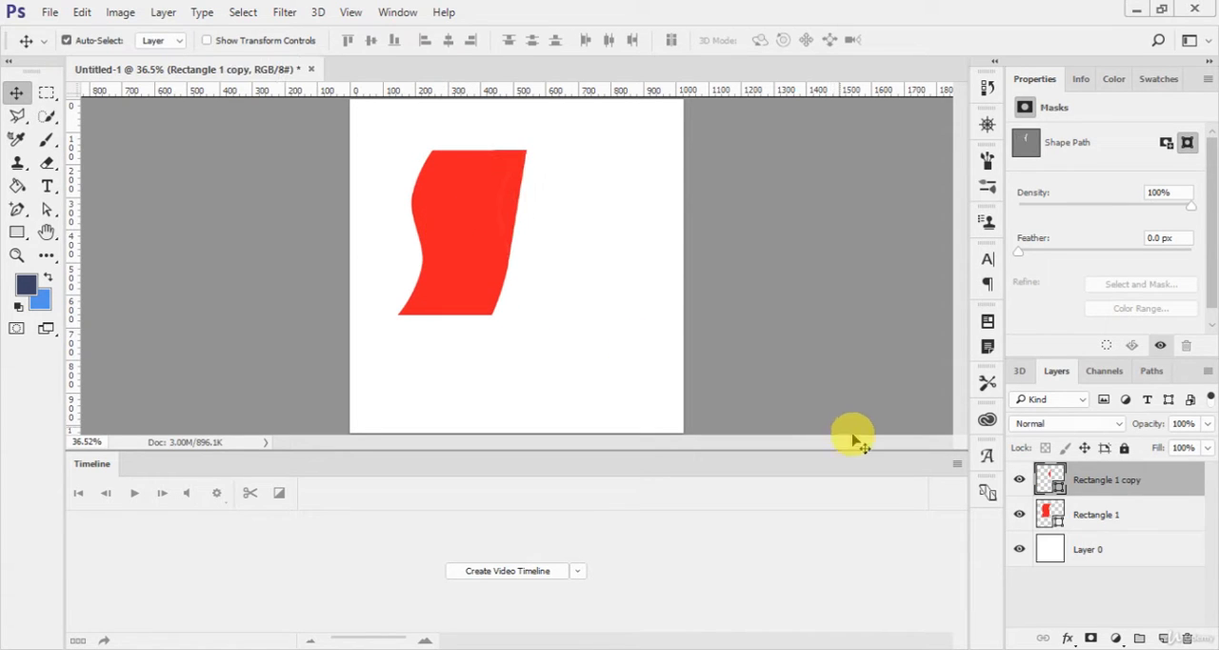
key("ctrl+z")
key("ctrl+j")
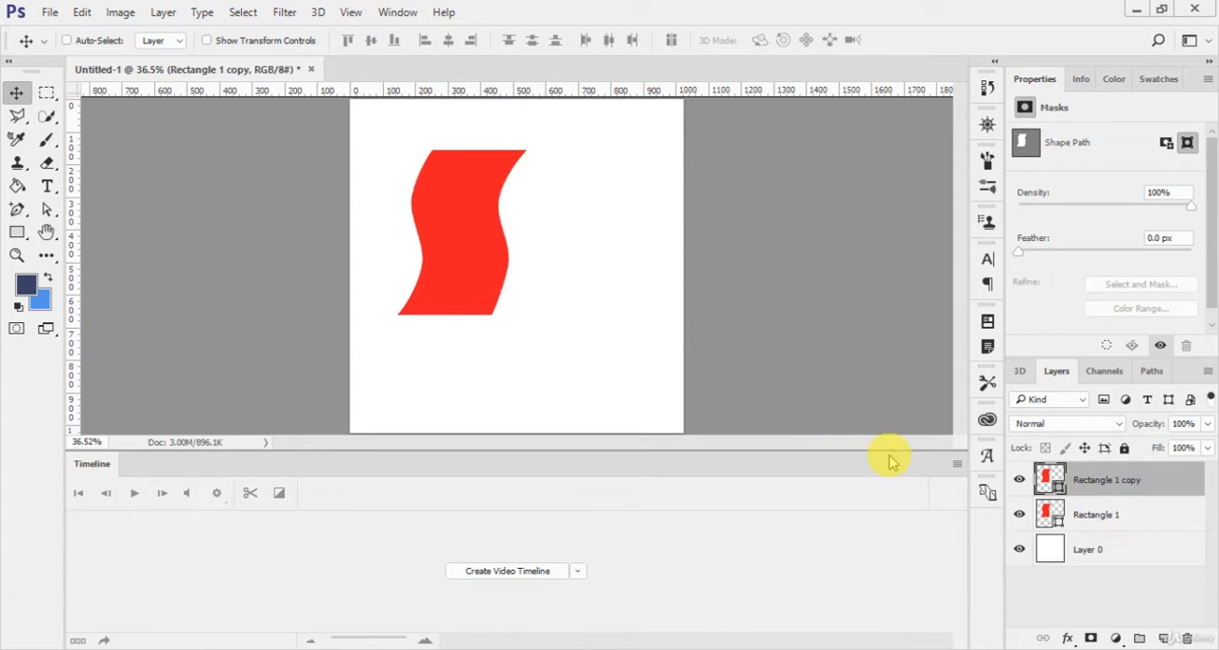
key("ctrl+t")
right_click(484, 261)
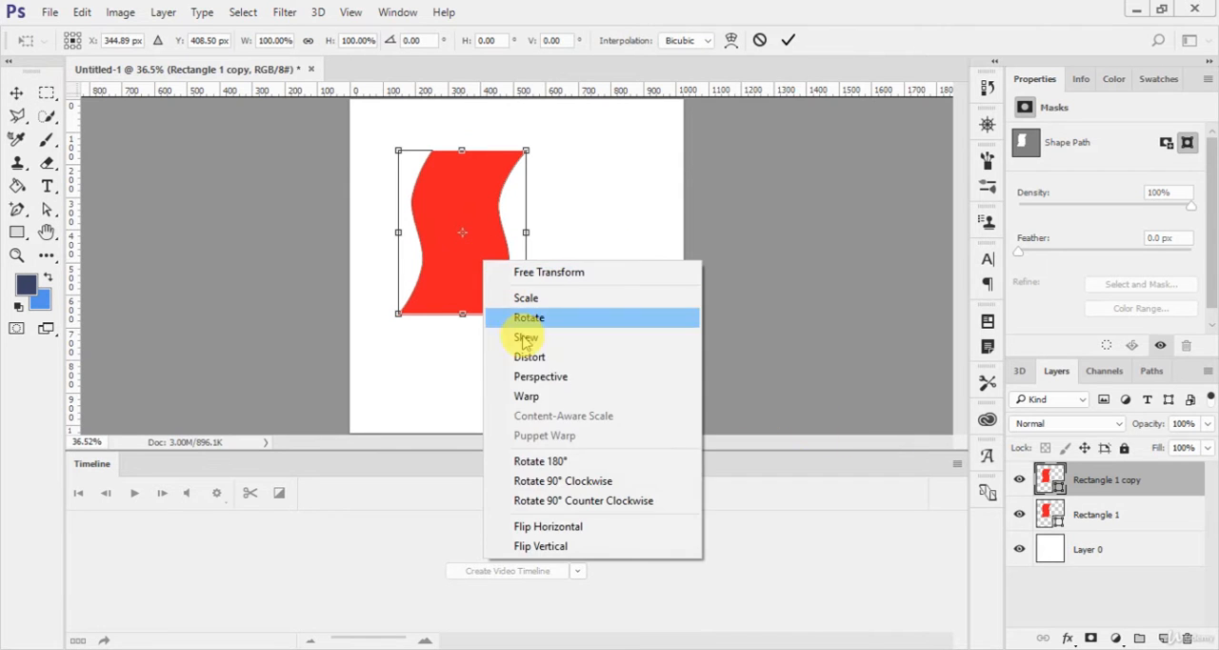
left_click(557, 526)
key("Return")
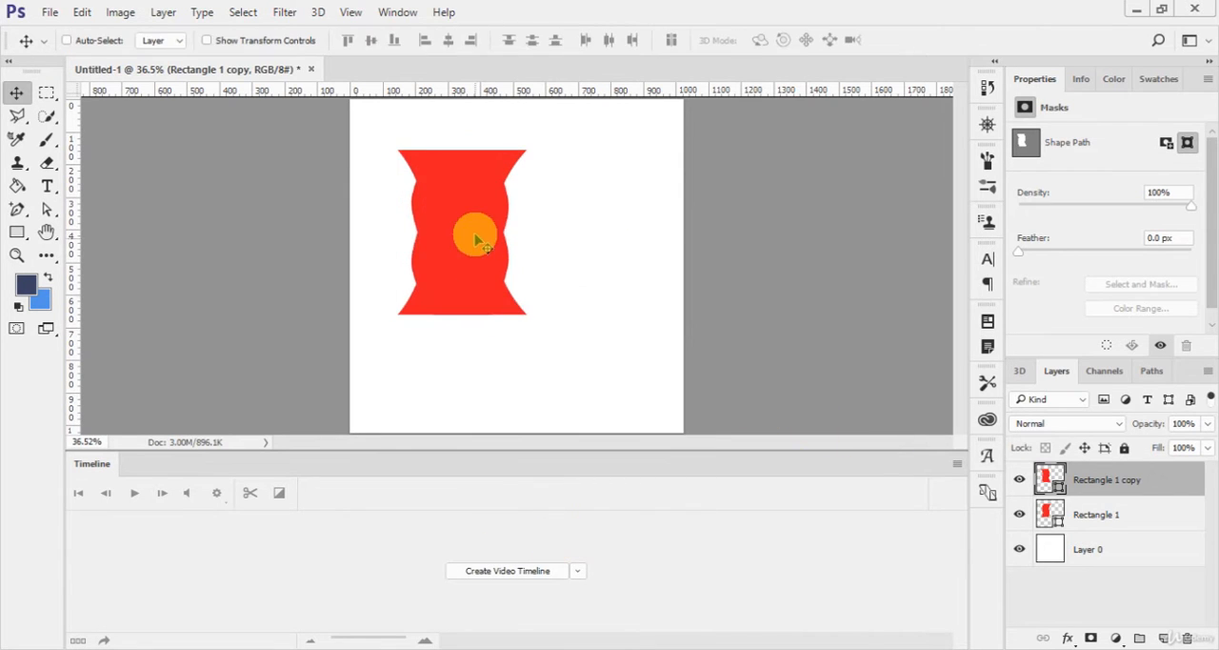
left_click_drag(476, 239, 474, 400)
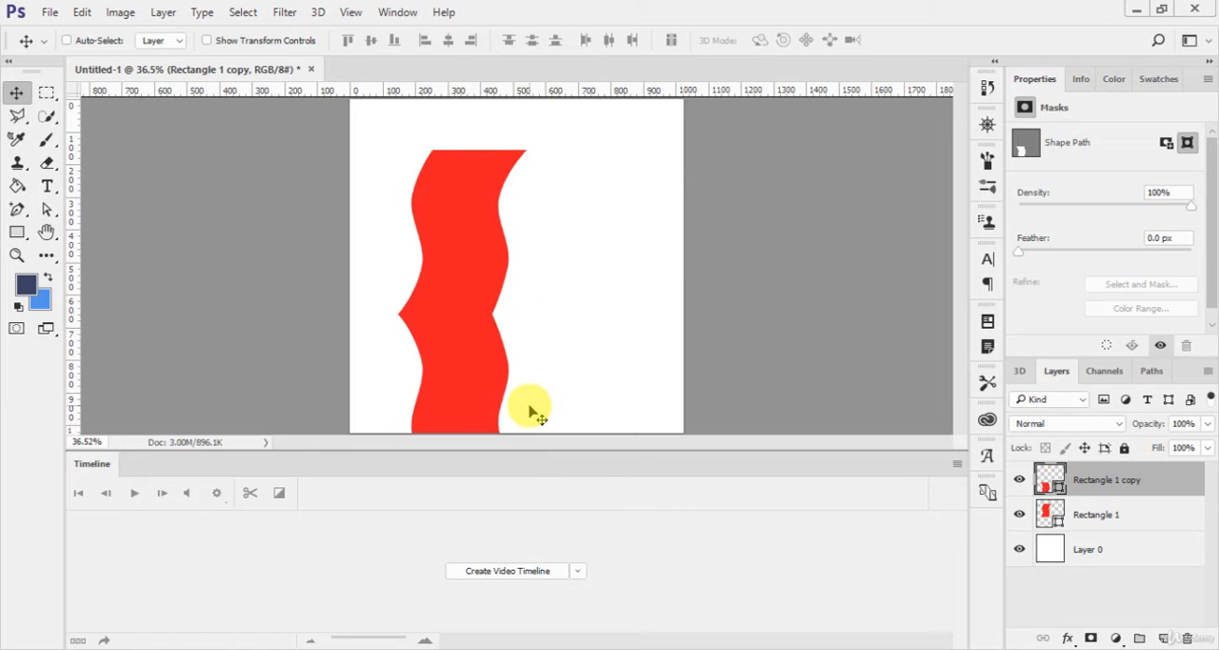
Step: Scale both wavy shapes together to 80% and move them up and slightly left so they fit on the canvas
left_click(1031, 519, "ctrl")
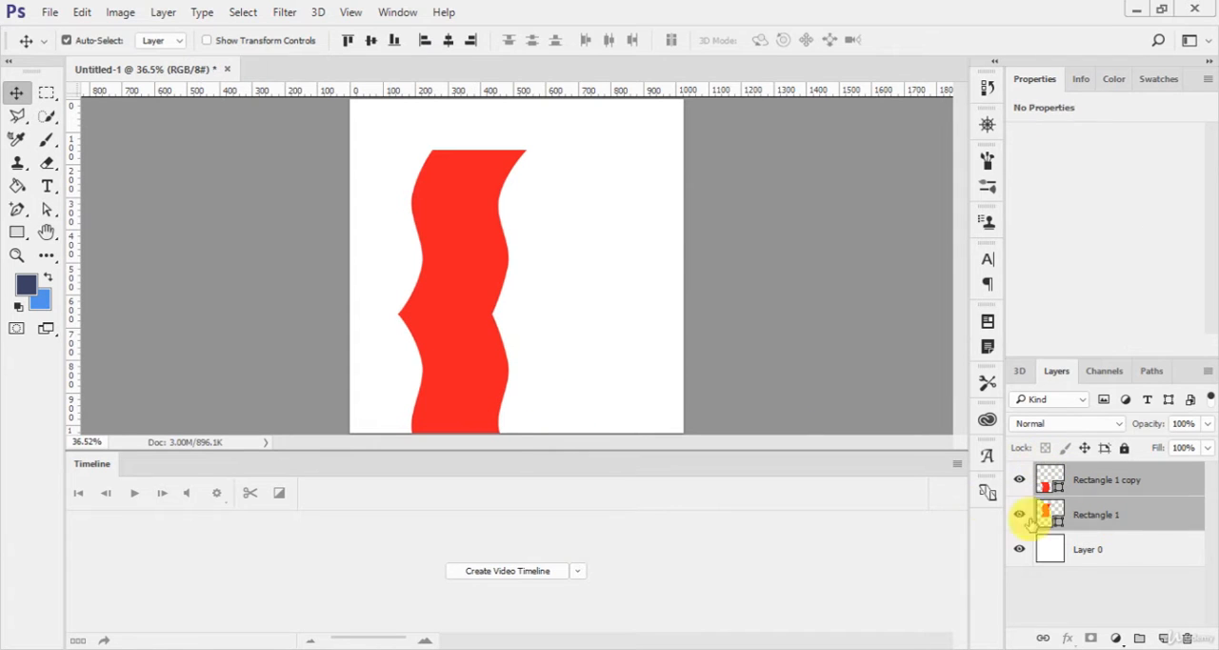
key("ctrl+t")
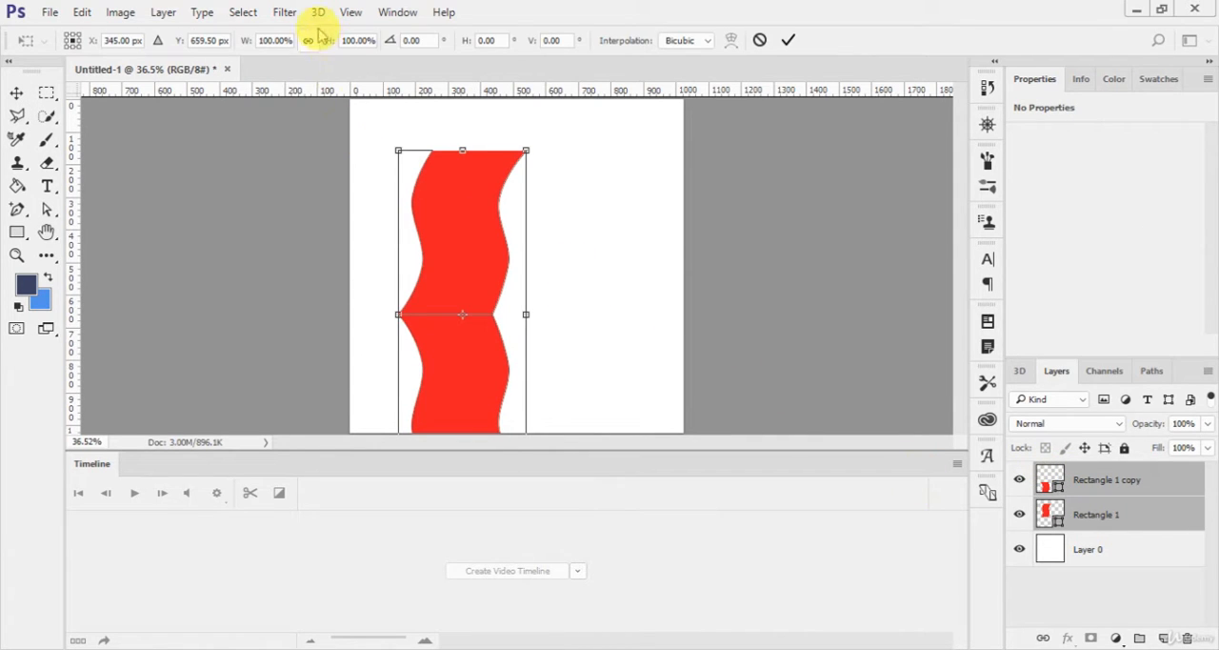
left_click(276, 41)
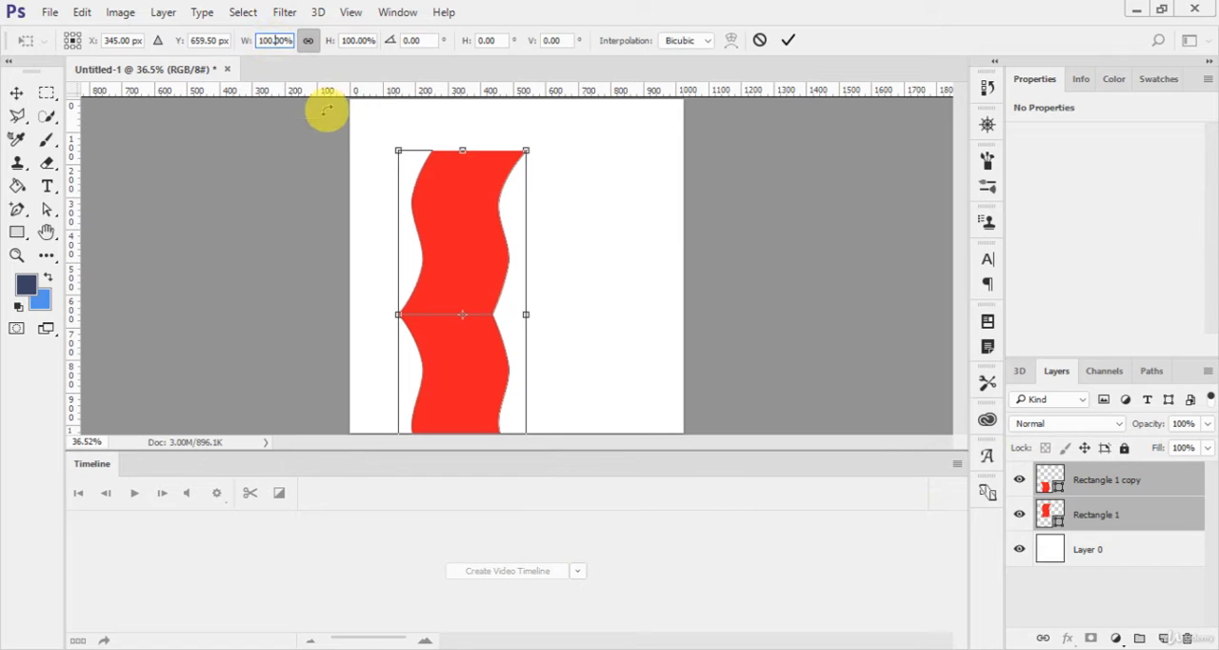
key("BackSpace")
key("BackSpace")
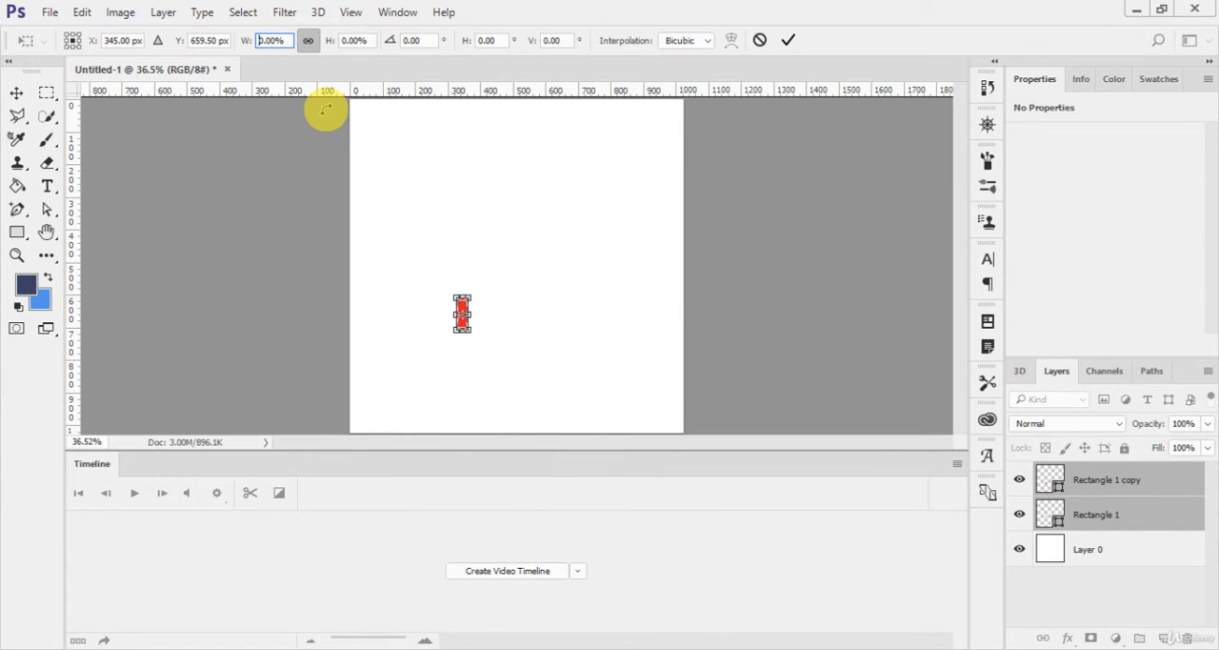
type("8")
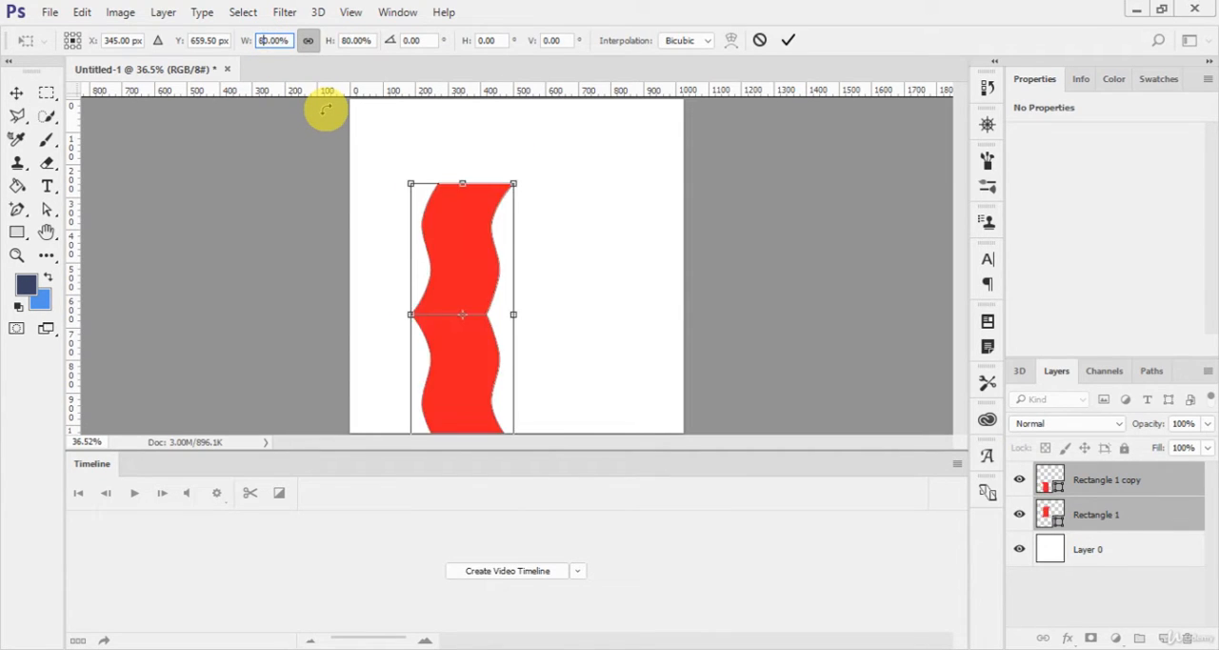
left_click(791, 39)
left_click_drag(463, 321, 443, 266)
Step: Rename the upper shape's layer "top" and the lower shape's layer "bottom", and place bottom beneath top in the layer order
left_click(1103, 512)
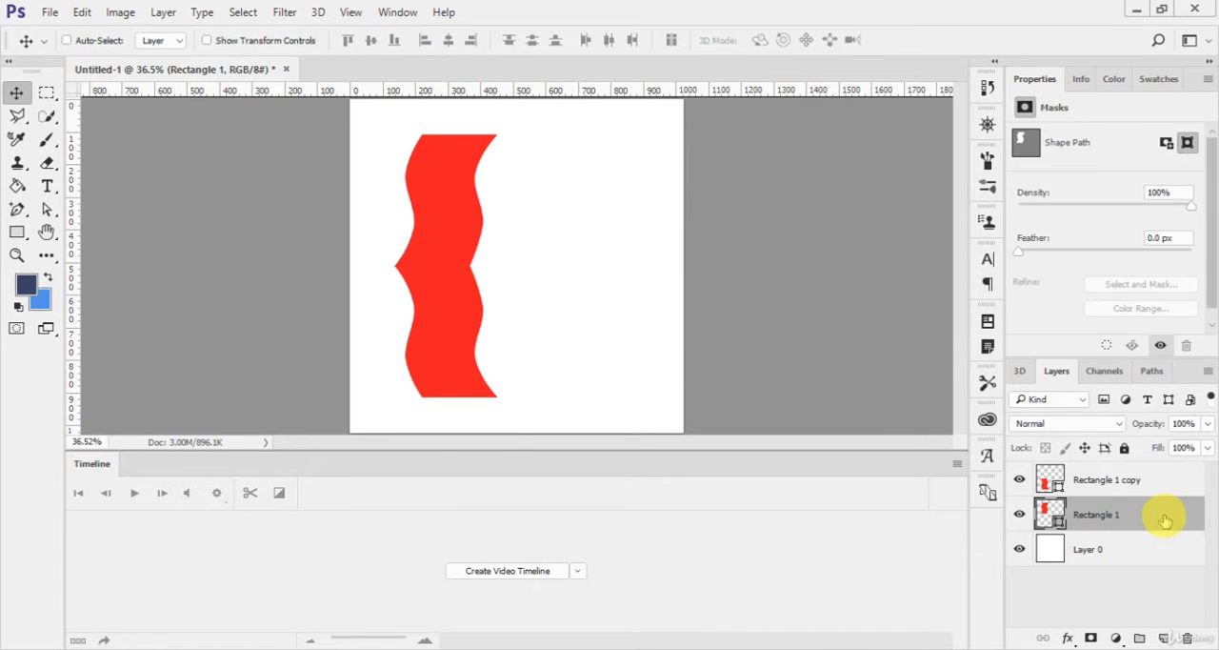
type("top")
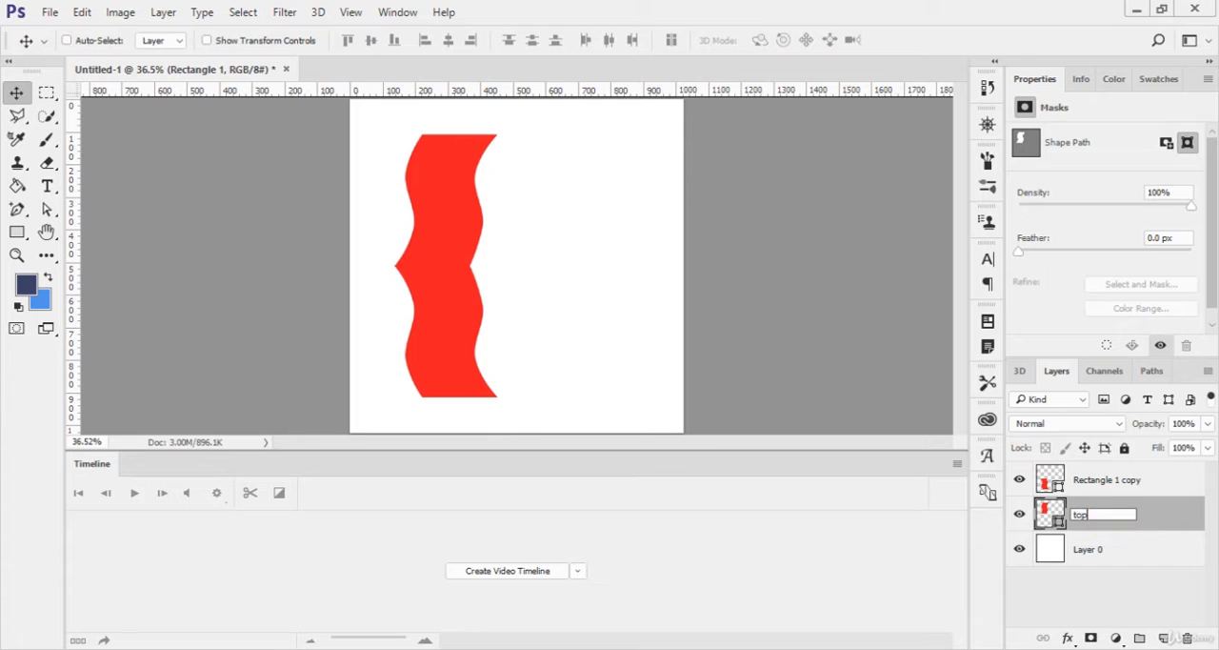
key("Return")
double_click(1105, 480)
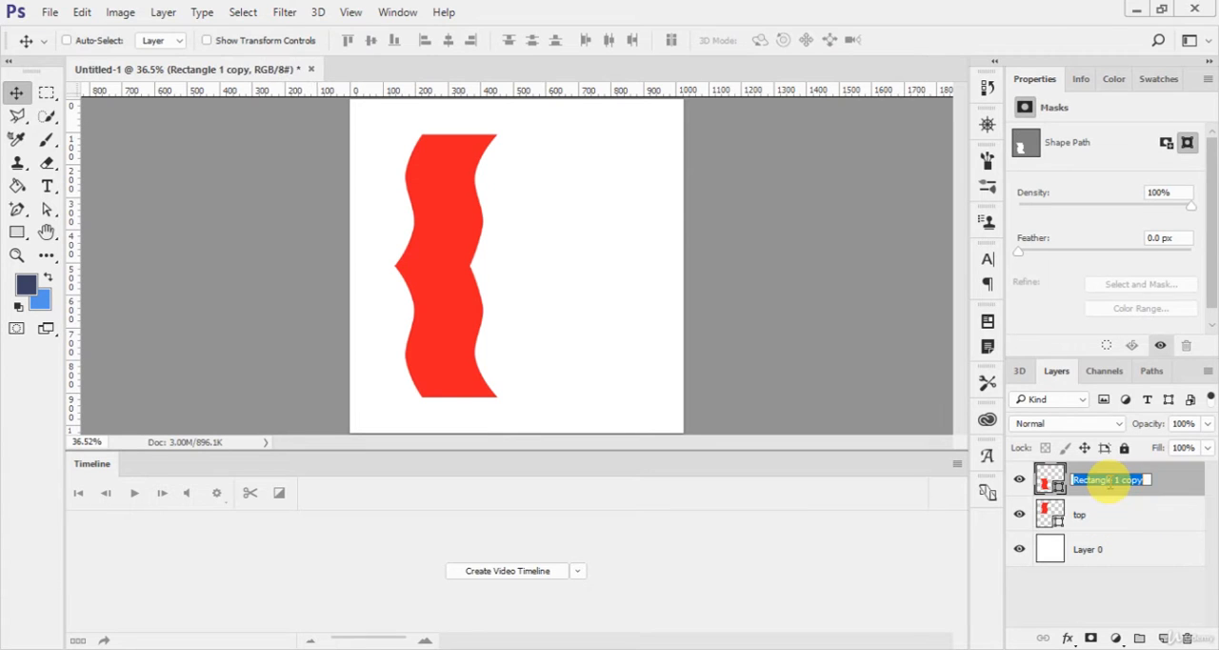
type("bottom")
key("Return")
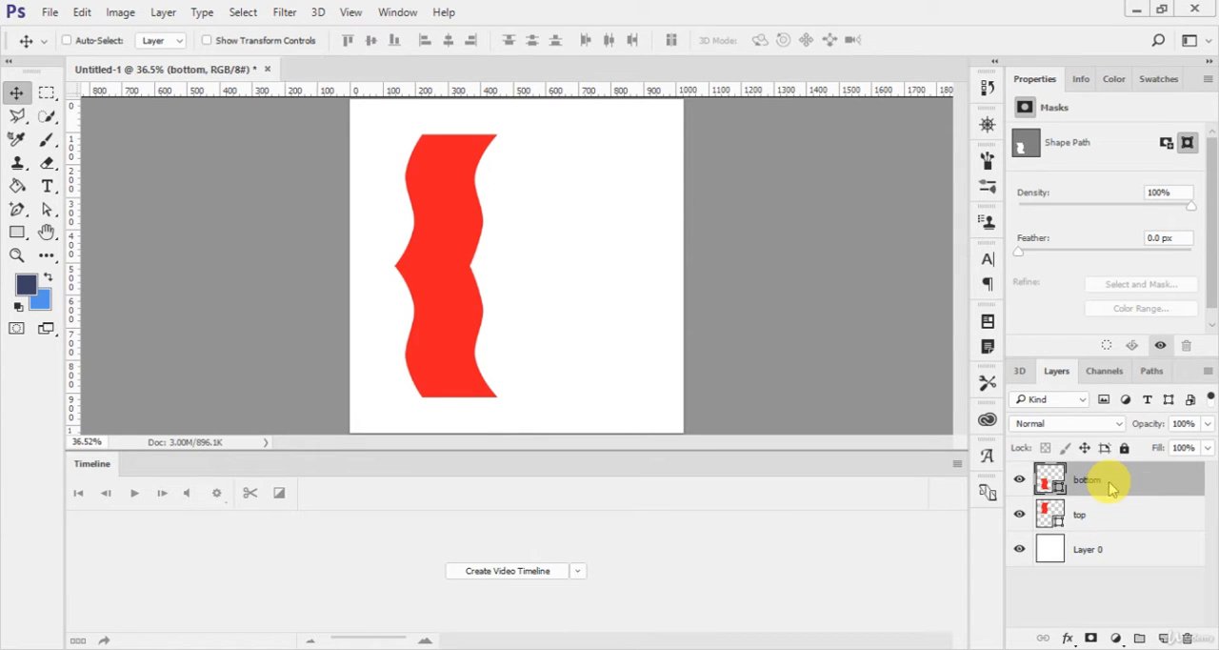
key("ctrl+bracketleft")
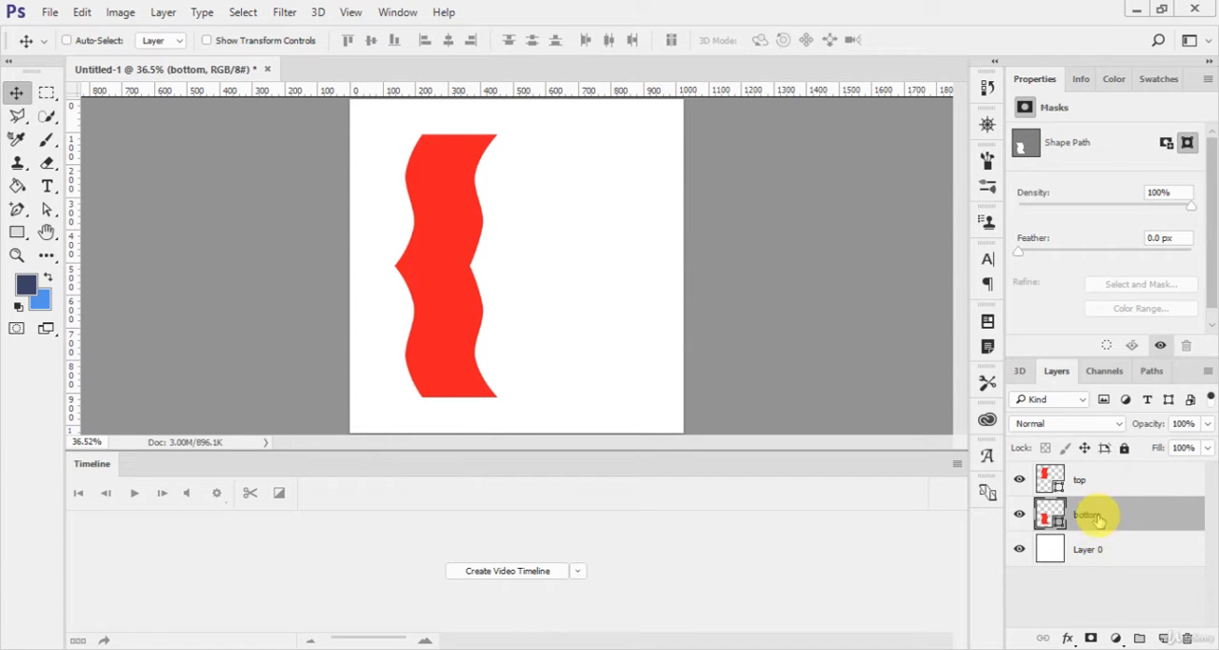
Step: Give the top layer's shape a gradient fill and set the gradient's black color stop to dark red #af0000
left_click(1116, 480)
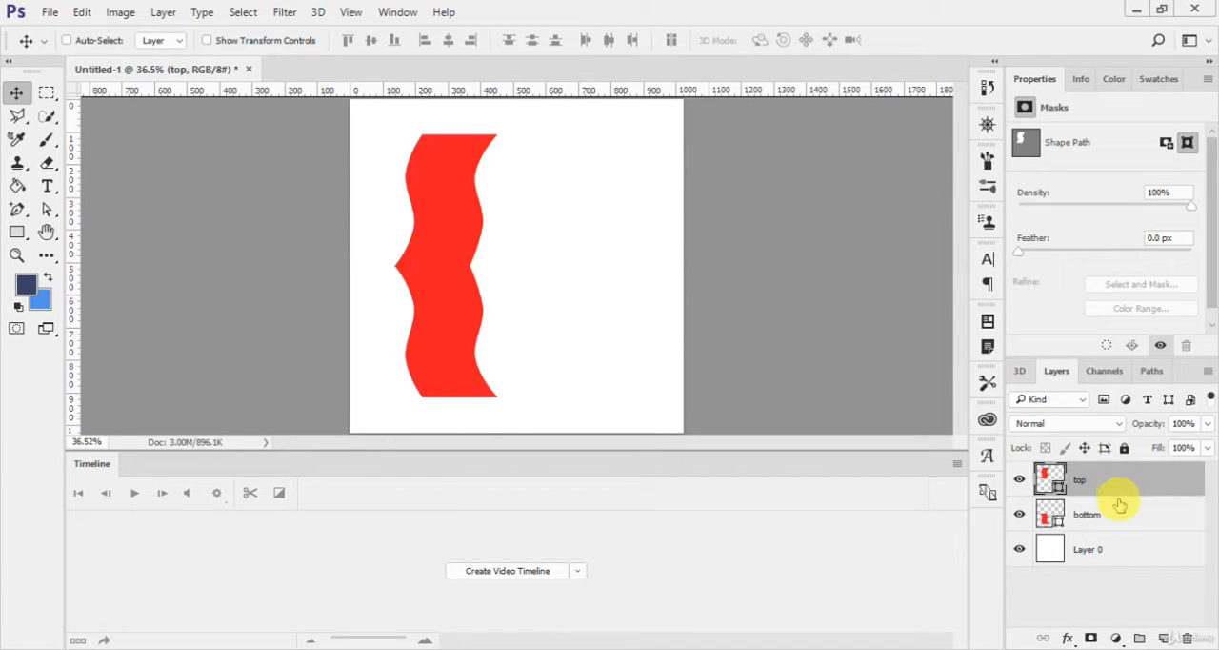
left_click(1119, 504)
left_click(1042, 484)
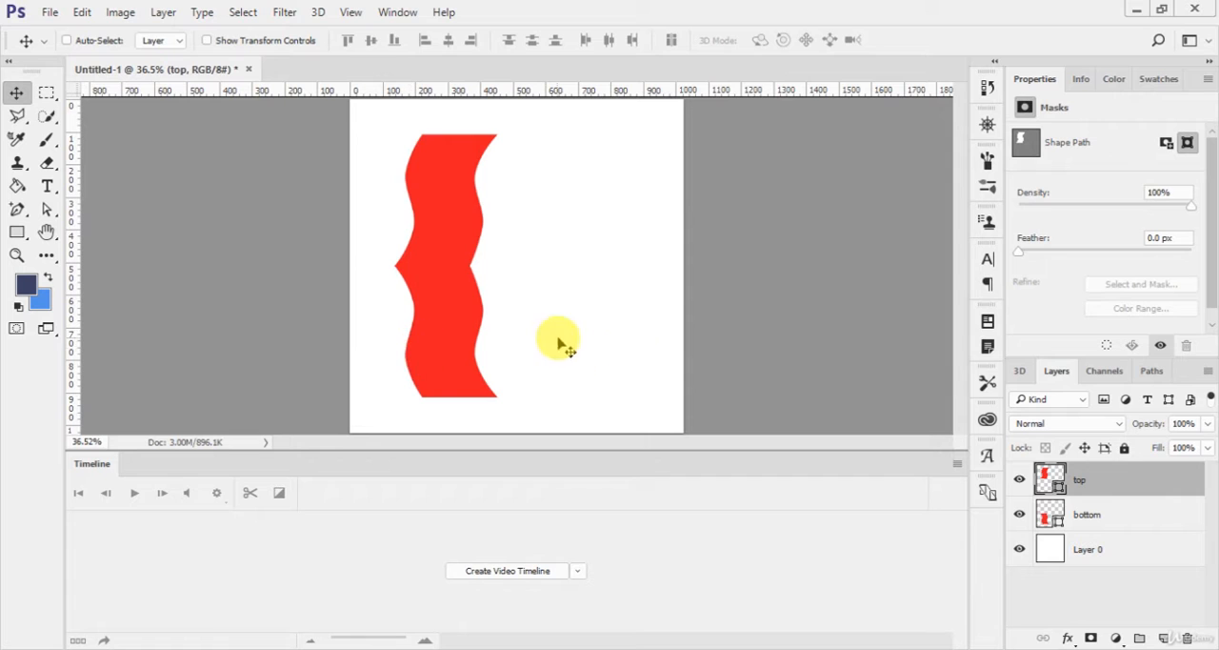
key("u")
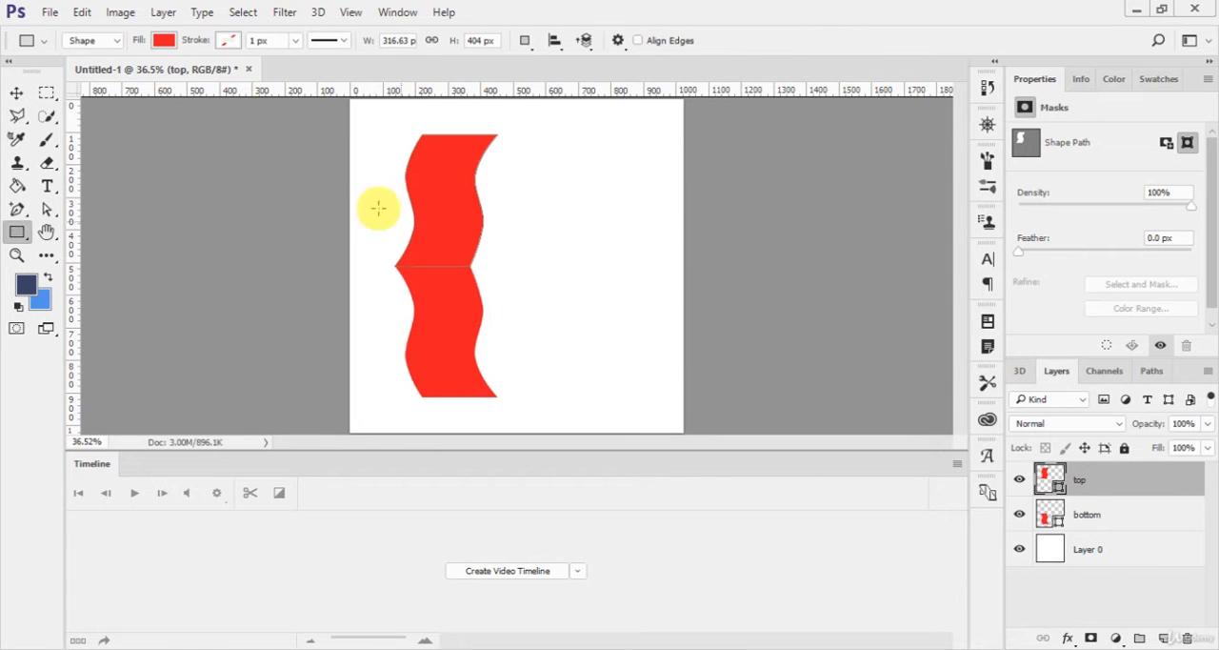
left_click(165, 45)
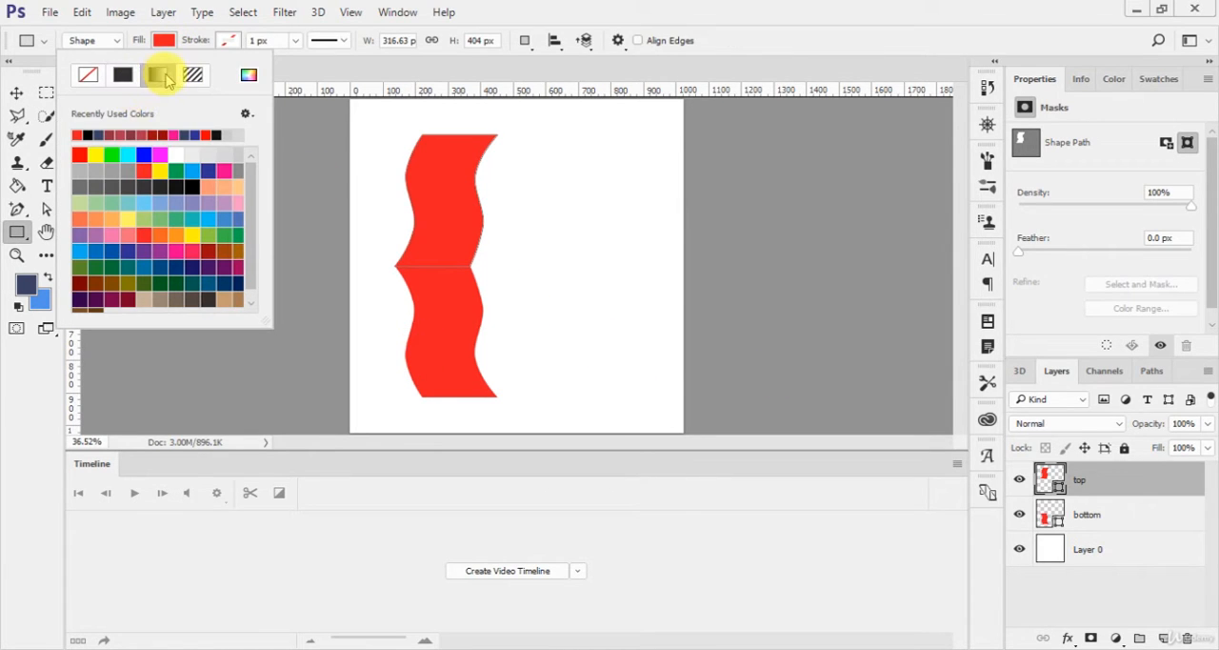
left_click(162, 76)
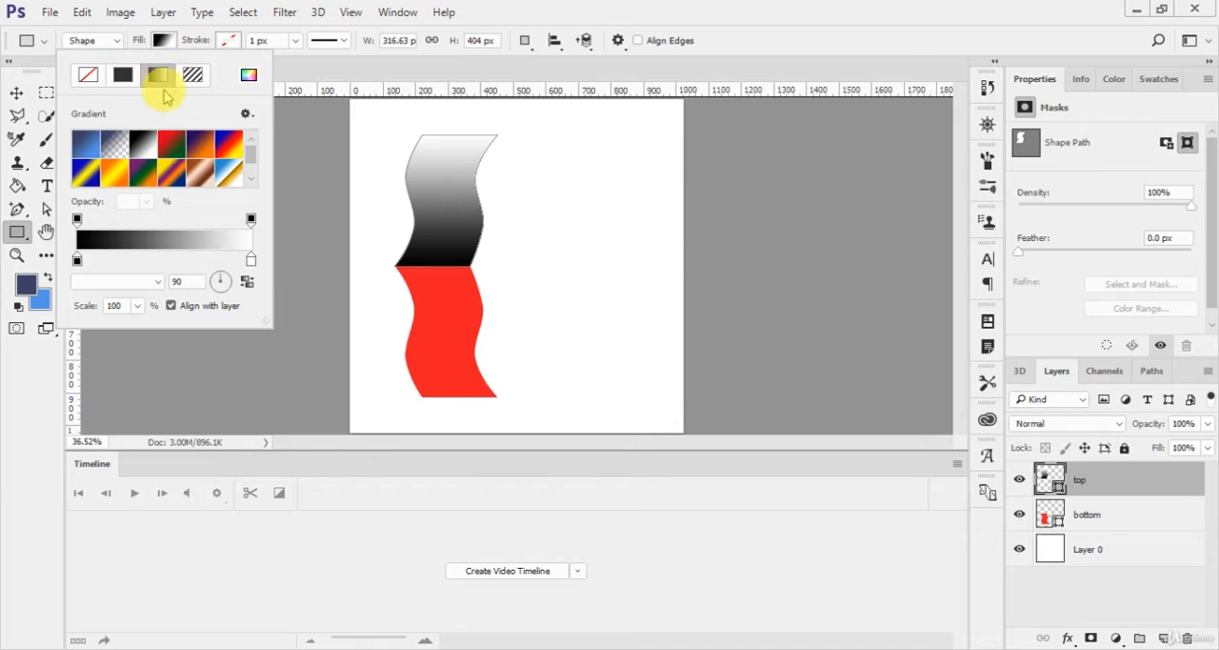
left_click(77, 260)
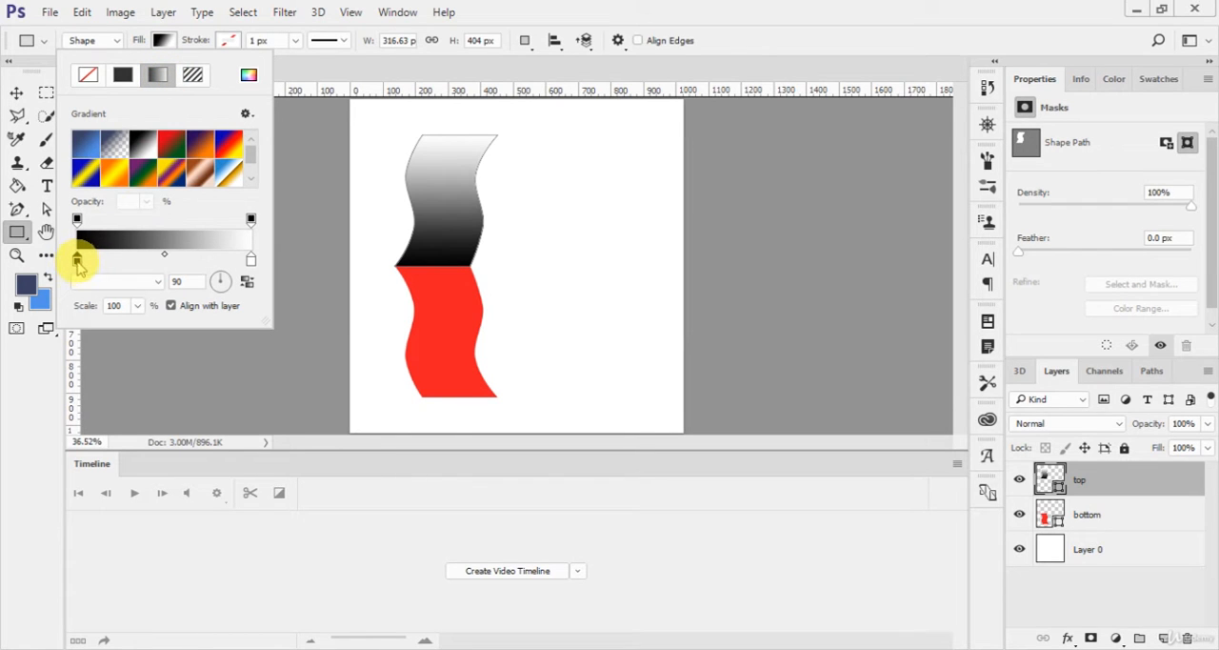
left_click(77, 260)
left_click_drag(950, 225, 971, 206)
left_click(1107, 150)
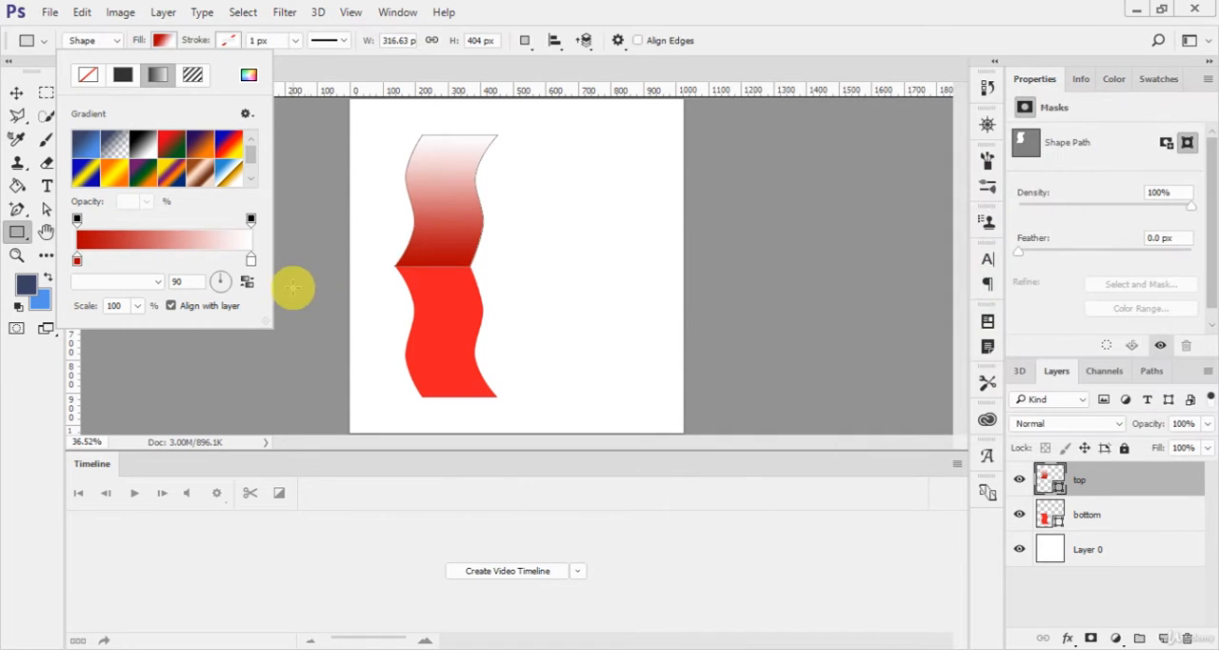
Step: Set the white color stop of the top shape's gradient to a muted red, #992323
double_click(250, 260)
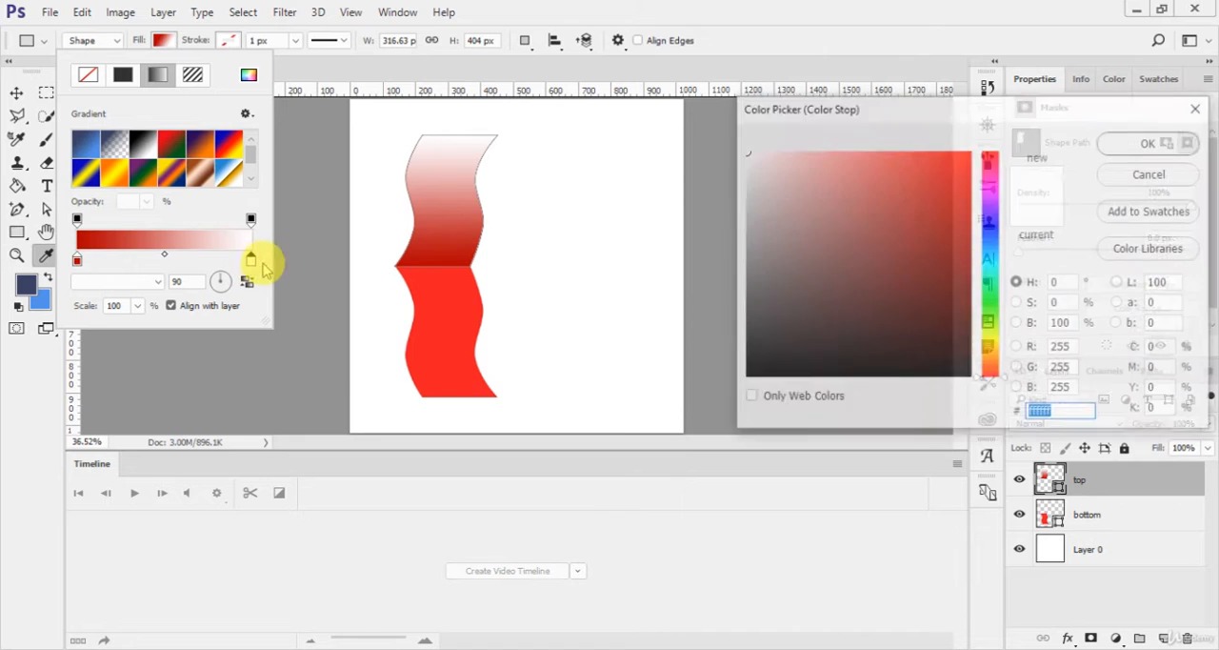
left_click_drag(906, 212, 919, 241)
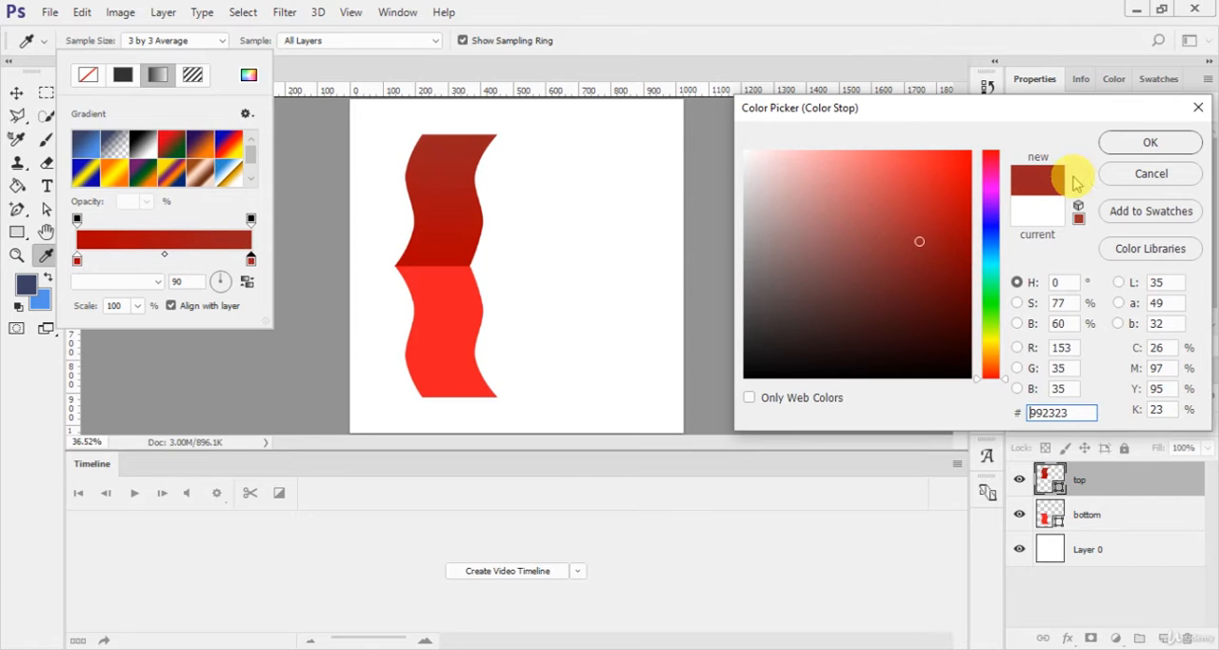
left_click(1117, 142)
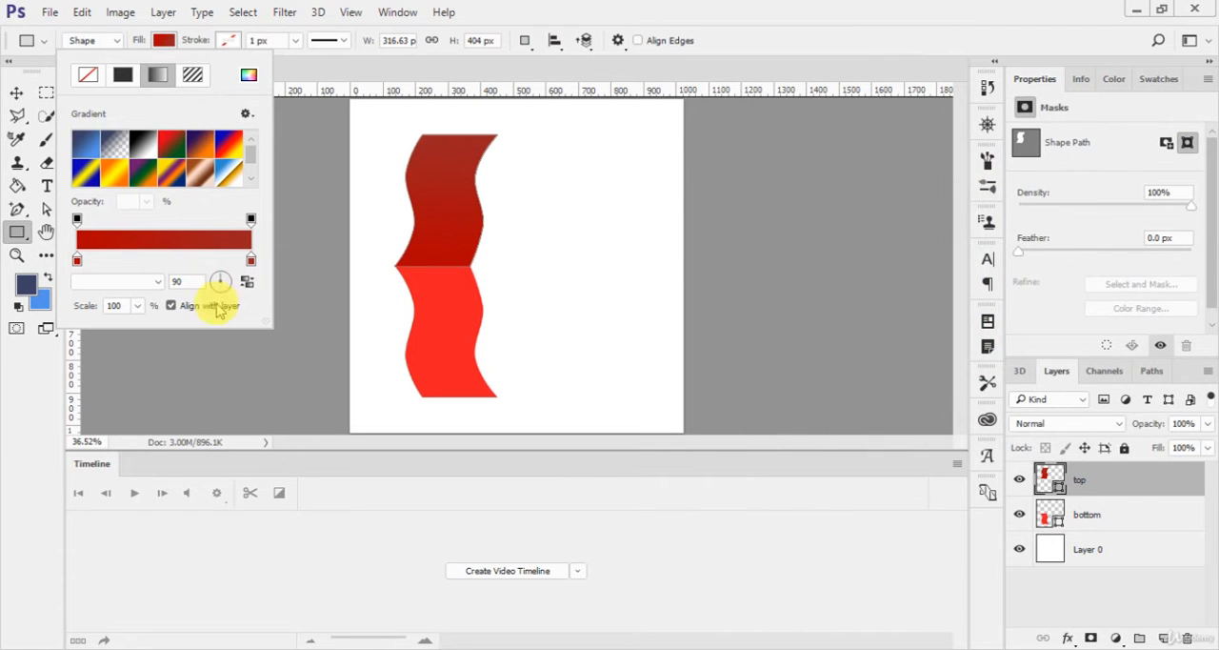
Step: Copy the hex code of the dark red stop at the start of the top shape's gradient and leave the fill settings
double_click(77, 260)
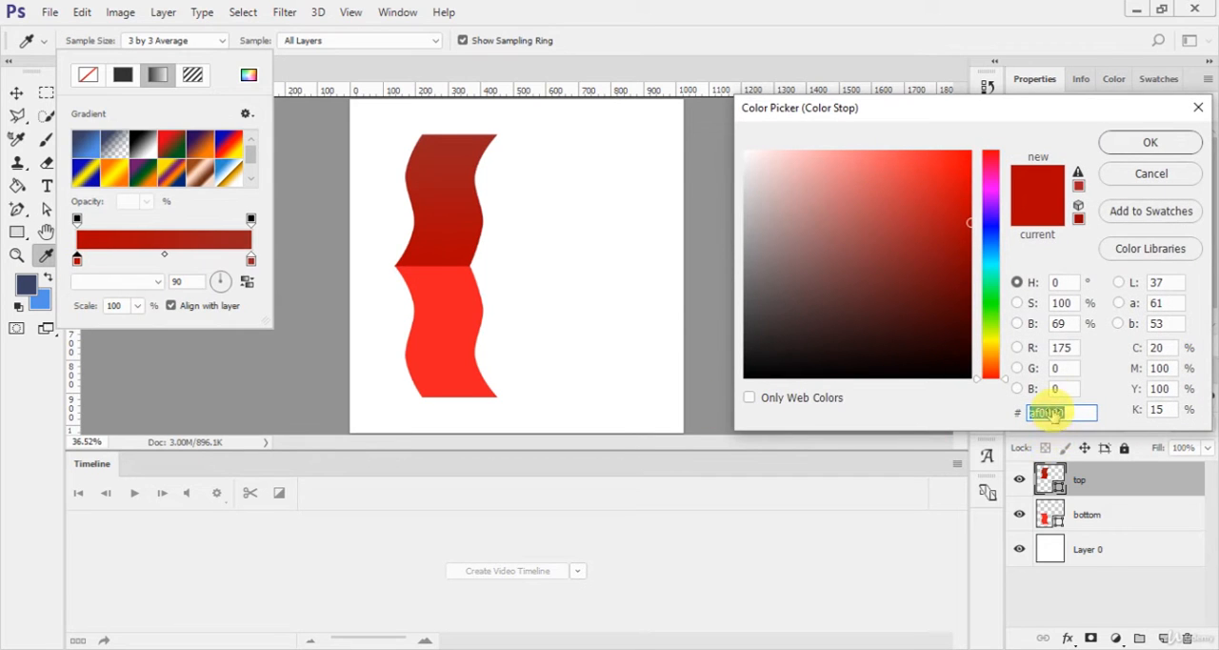
left_click(1124, 139)
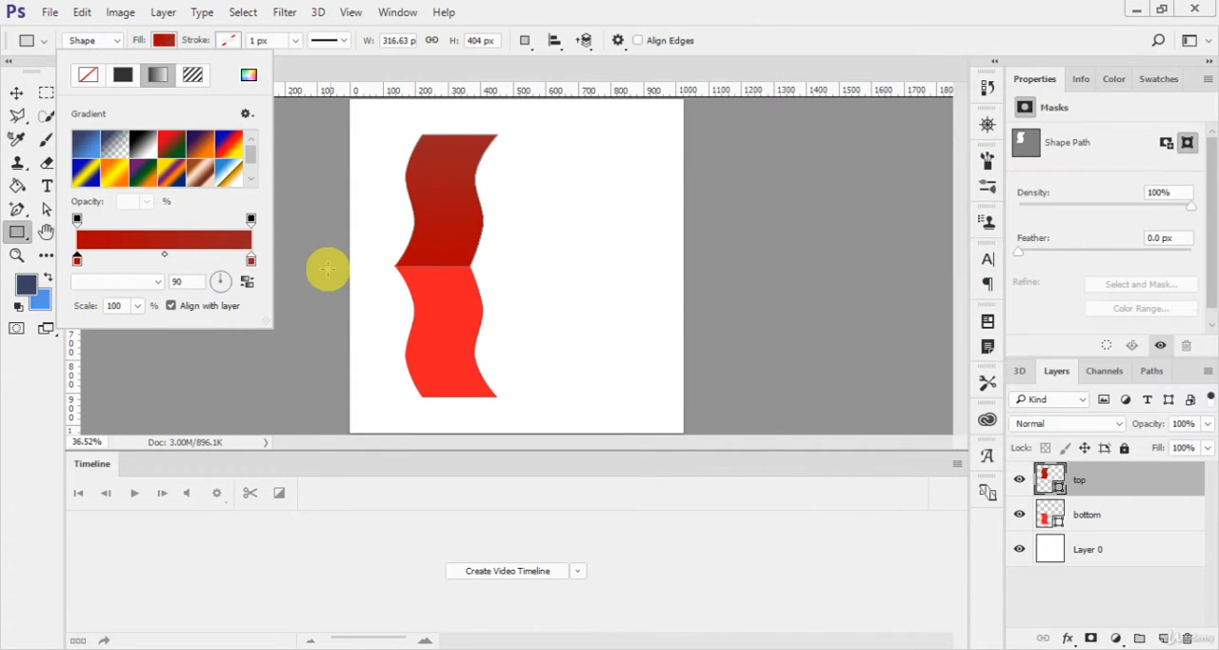
left_click(543, 323)
key("v")
Step: Give the bottom layer's shape a gradient fill and set the gradient's black color stop to #af0000
left_click(1112, 516)
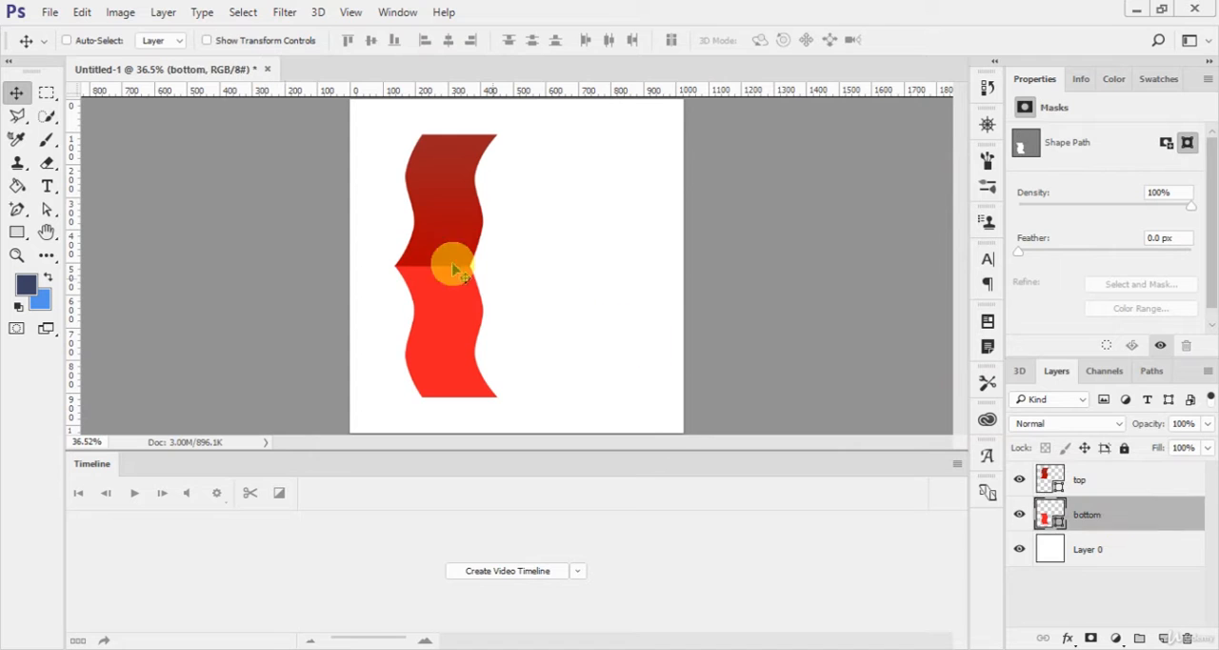
key("u")
left_click(163, 40)
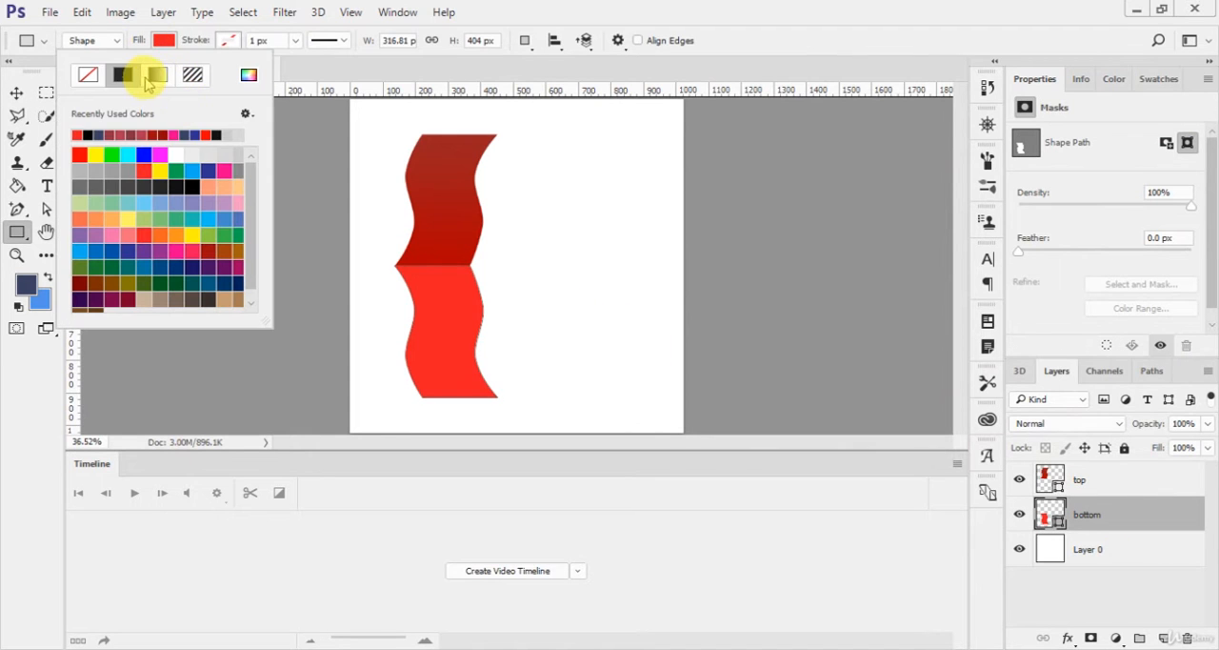
left_click(158, 75)
left_click(247, 76)
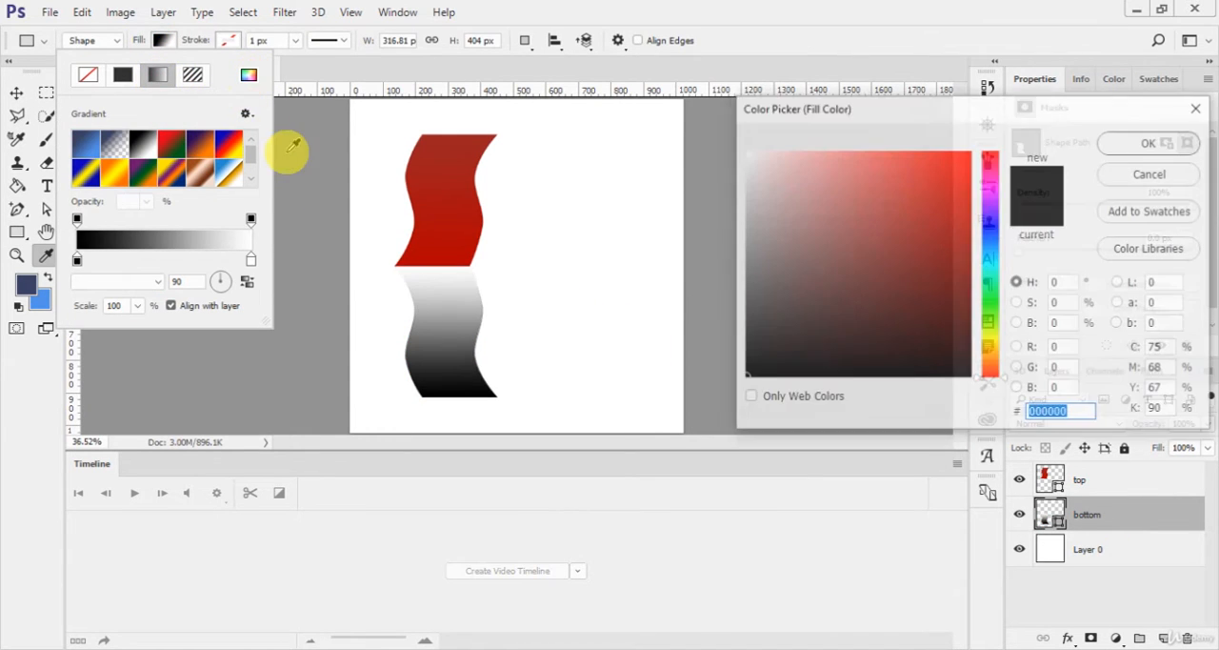
key("Escape")
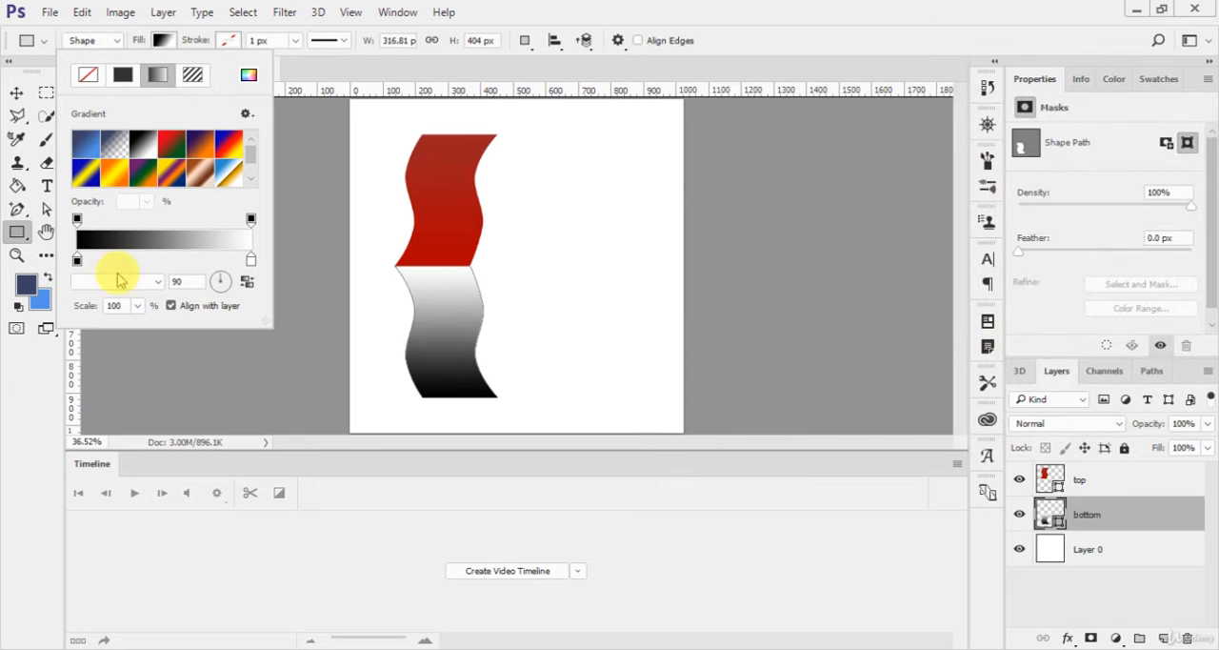
double_click(77, 263)
type("af0000")
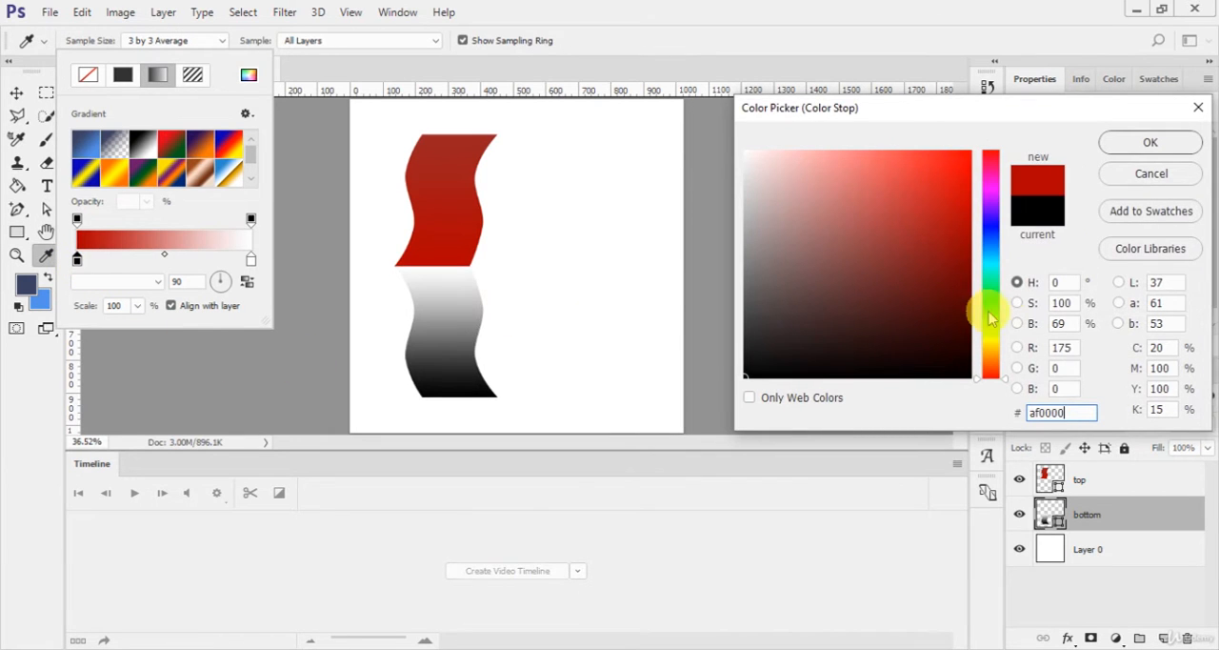
left_click(1129, 150)
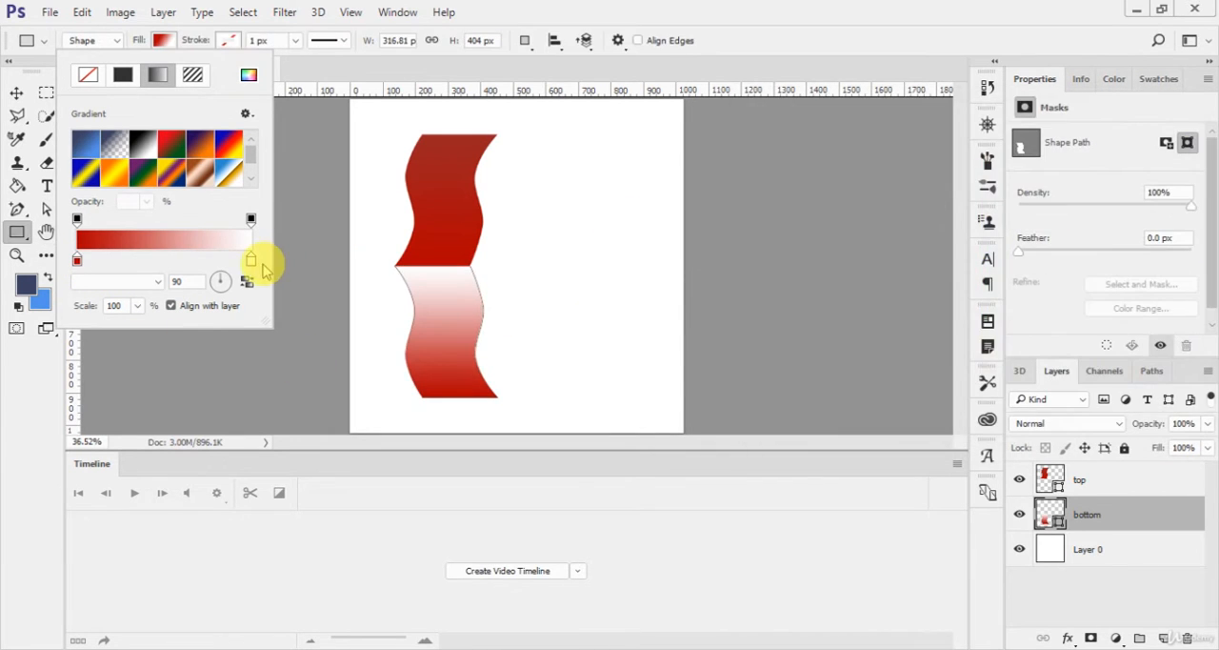
Step: Set the white color stop of the bottom shape's gradient to a darker red, #890505, and return to the Move tool
double_click(252, 261)
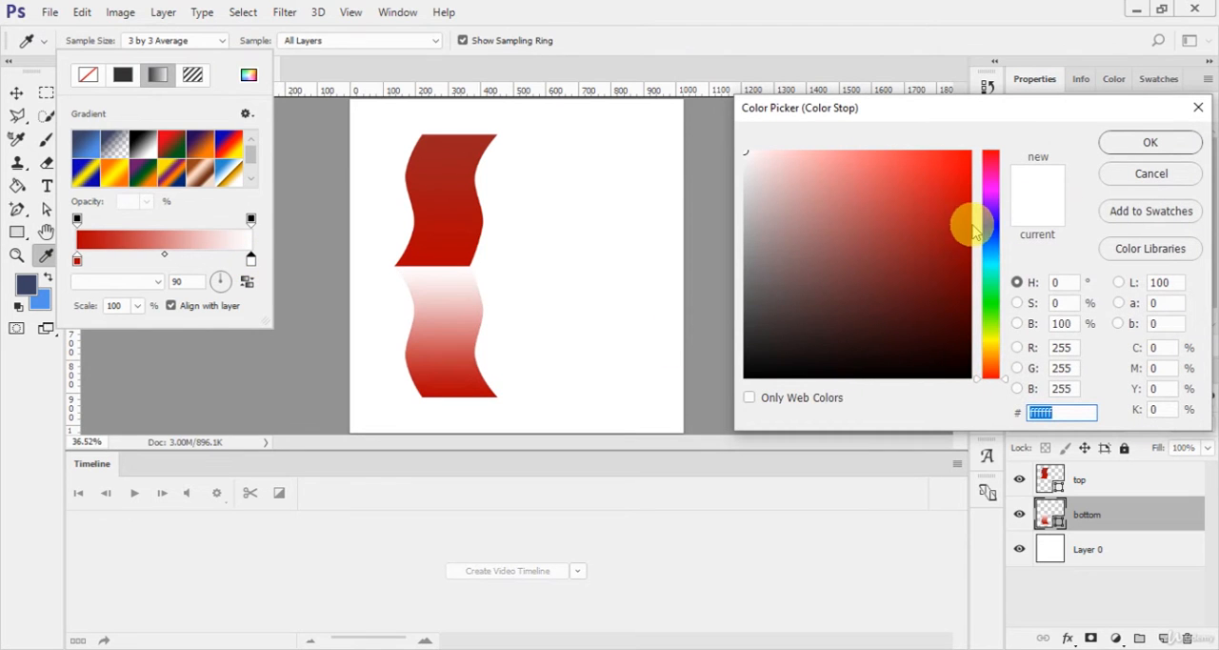
type("af0000")
left_click(962, 191)
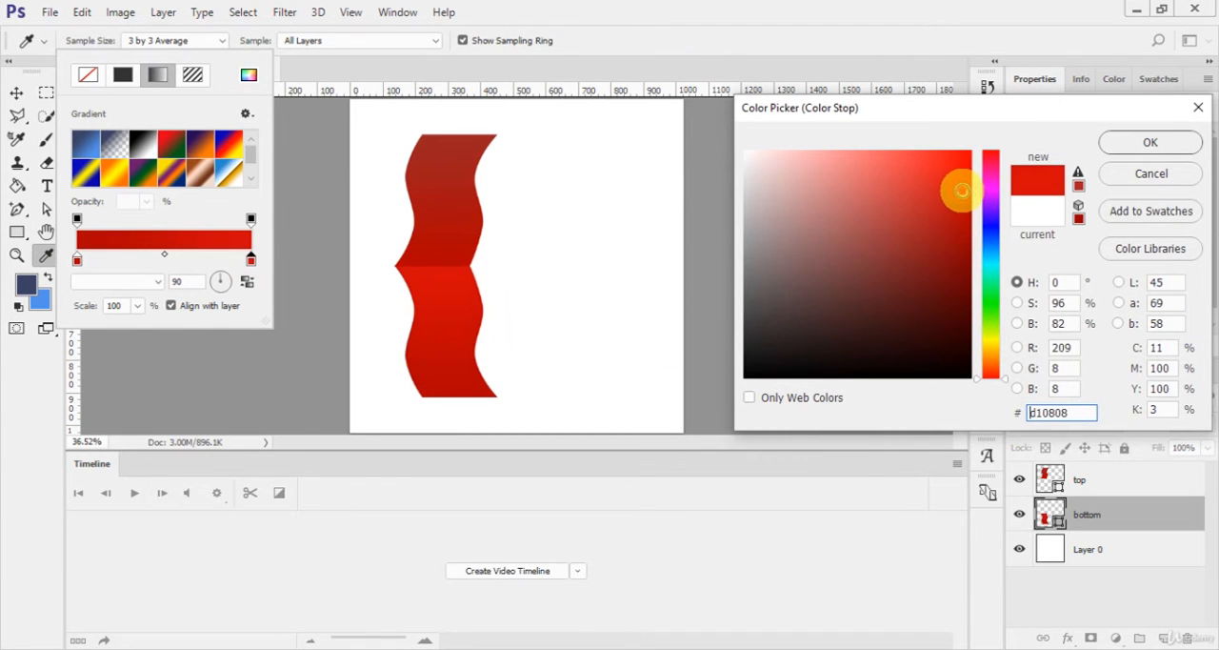
left_click_drag(962, 195, 963, 256)
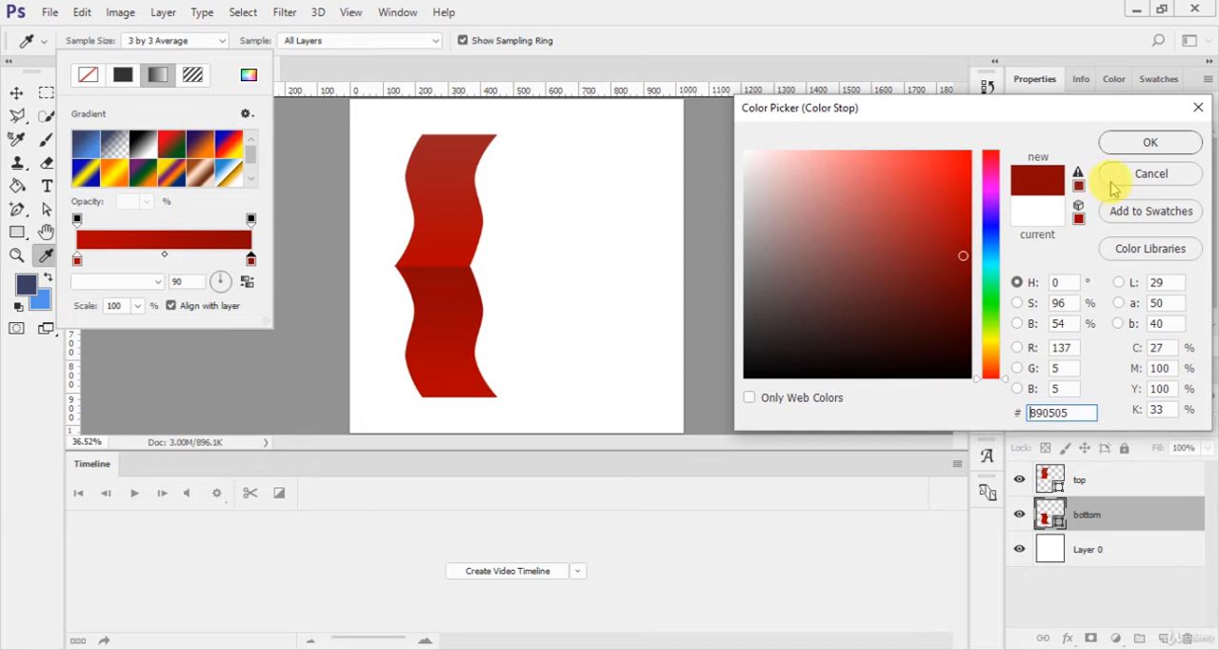
left_click(1147, 143)
key("v")
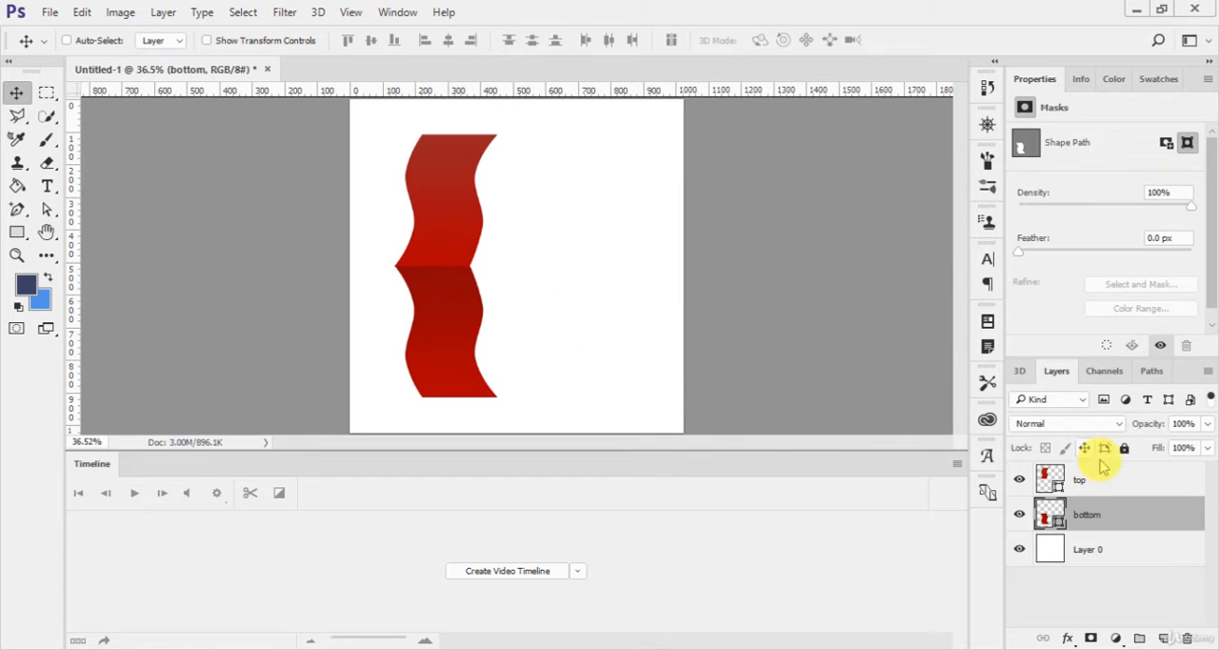
Step: Combine the top and bottom ribbon shape layers into one group
left_click(1132, 490, "ctrl")
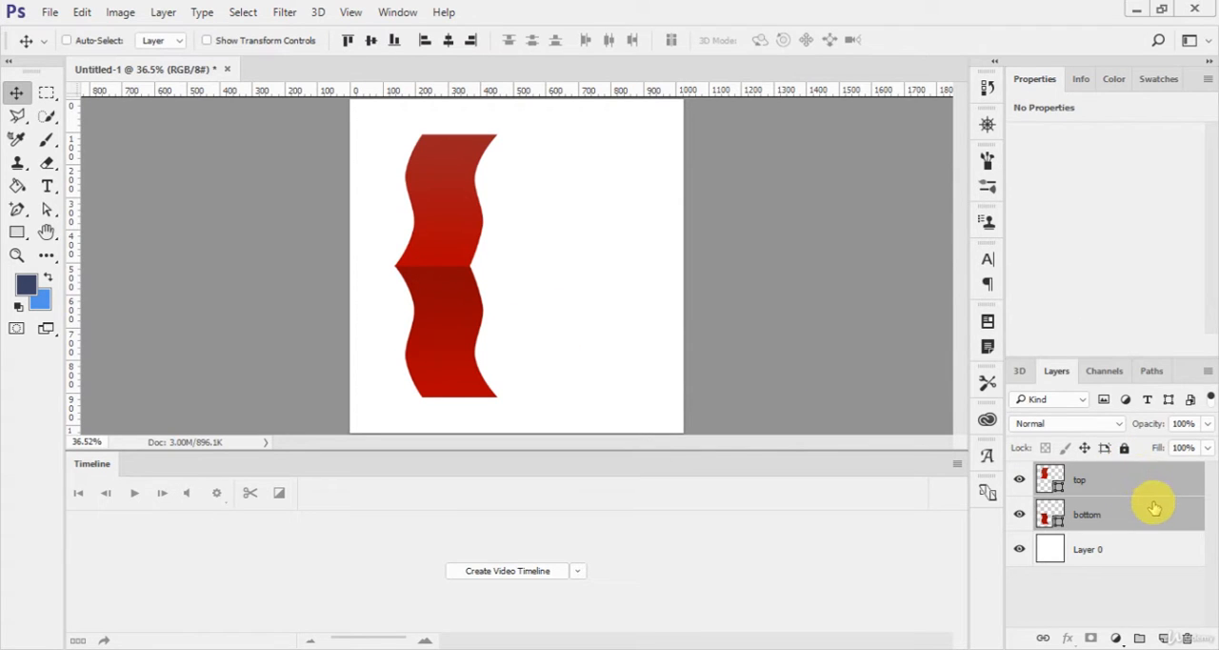
key("ctrl+g")
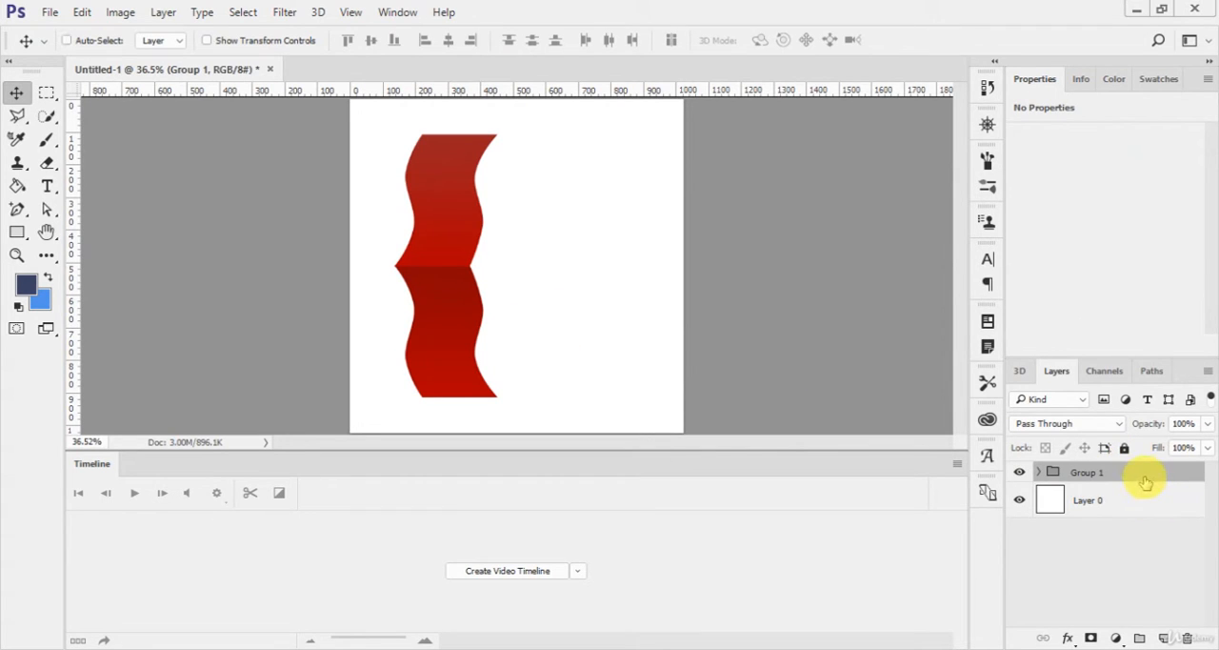
Step: Add a drop shadow to the ribbon group with a 50° angle, 14 px distance, 6% spread and 8 px size
double_click(1145, 480)
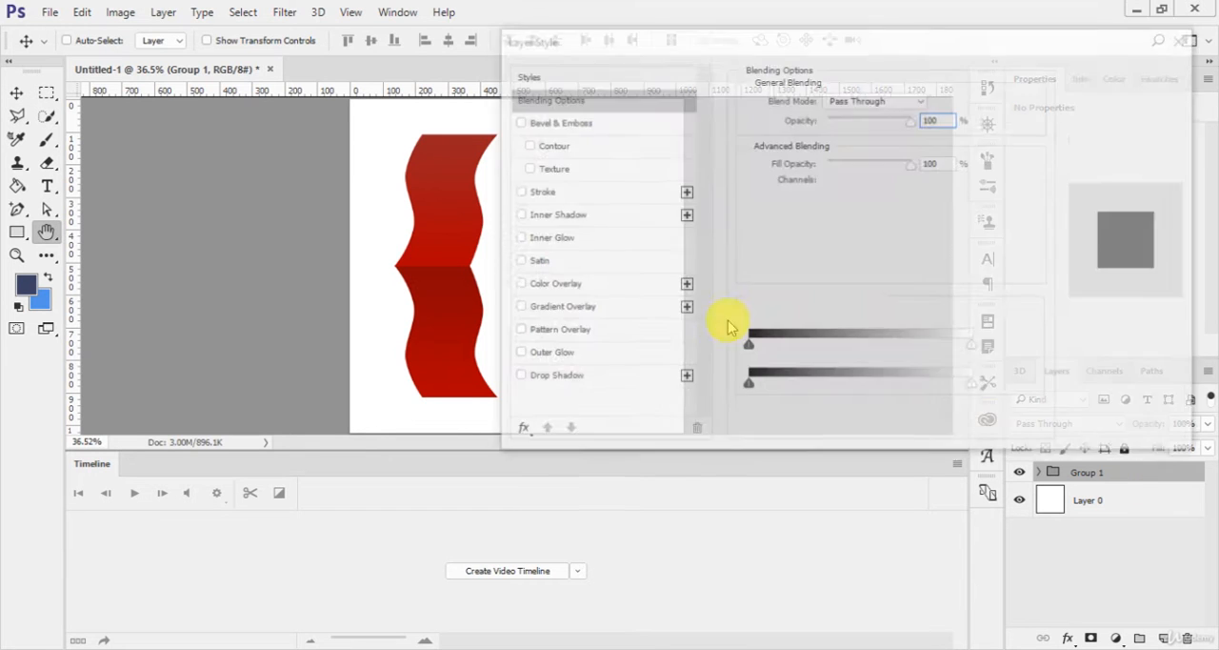
left_click(676, 385)
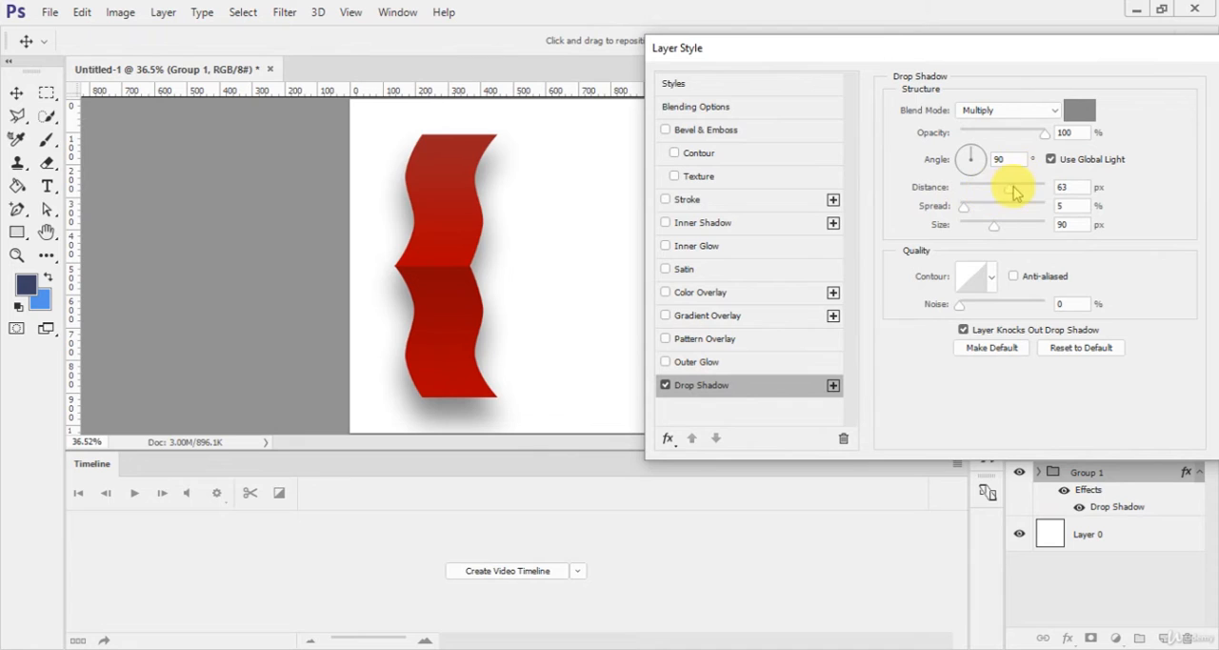
left_click_drag(1012, 188, 971, 210)
left_click_drag(964, 188, 973, 189)
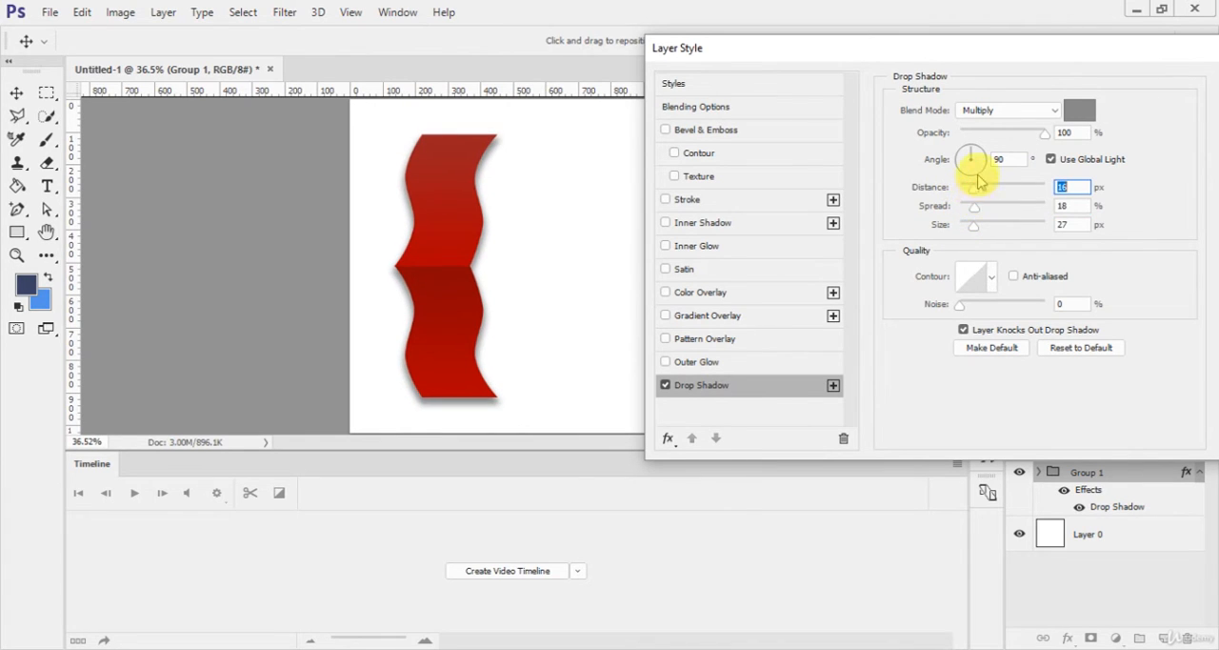
left_click_drag(976, 150, 988, 158)
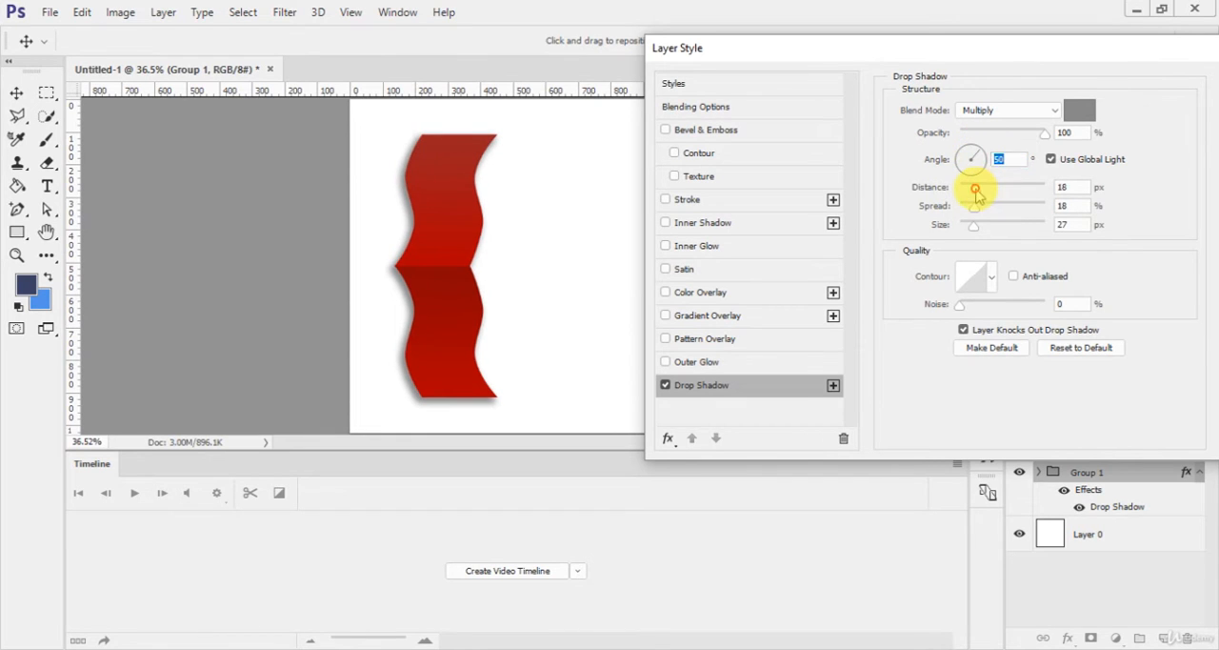
left_click_drag(974, 220, 965, 208)
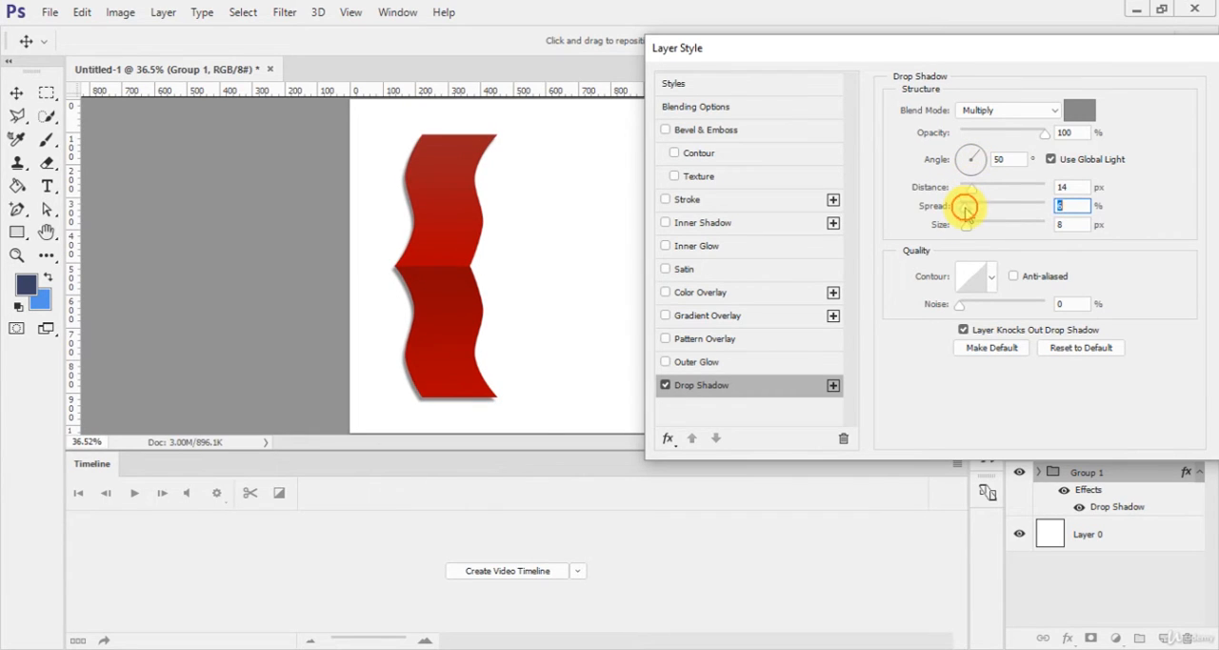
Step: Set the drop shadow's angle to 96° at 100% opacity and apply the layer style
left_click(986, 162)
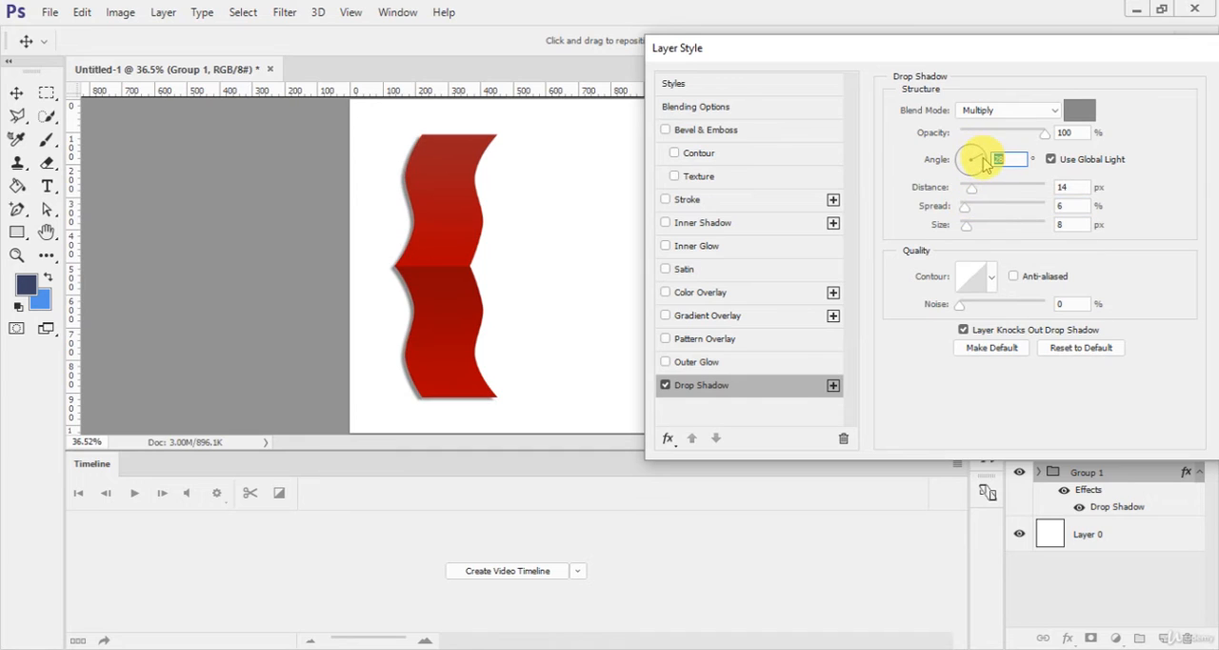
left_click_drag(973, 152, 974, 152)
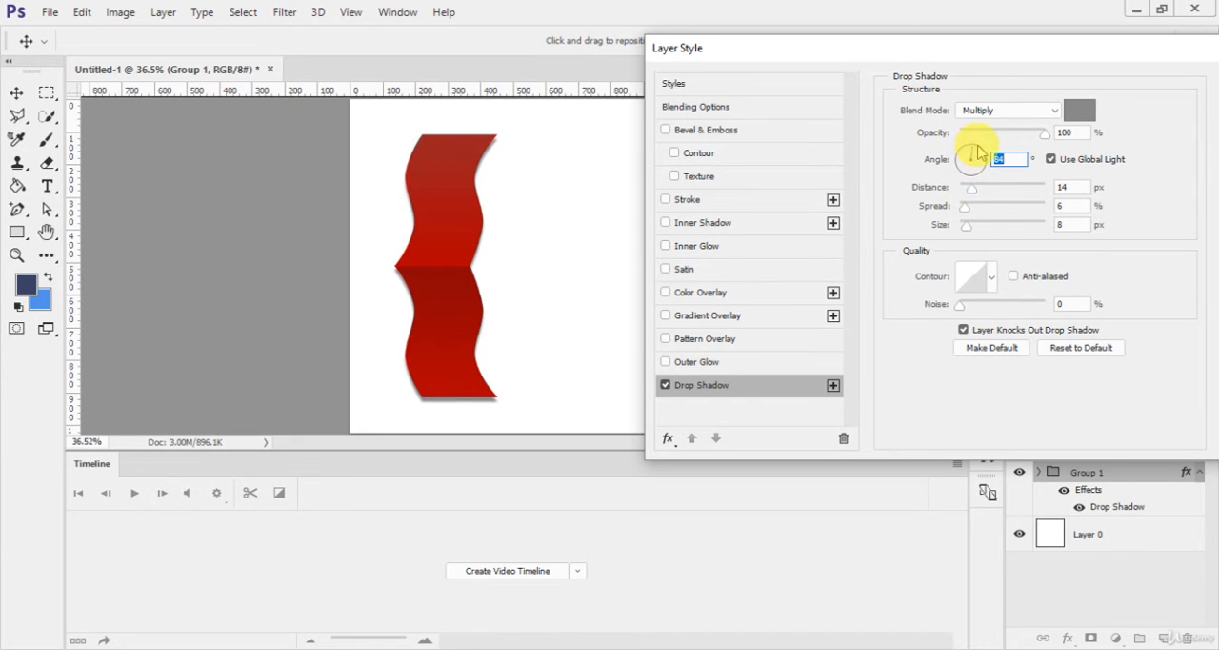
left_click(976, 145)
left_click(975, 141)
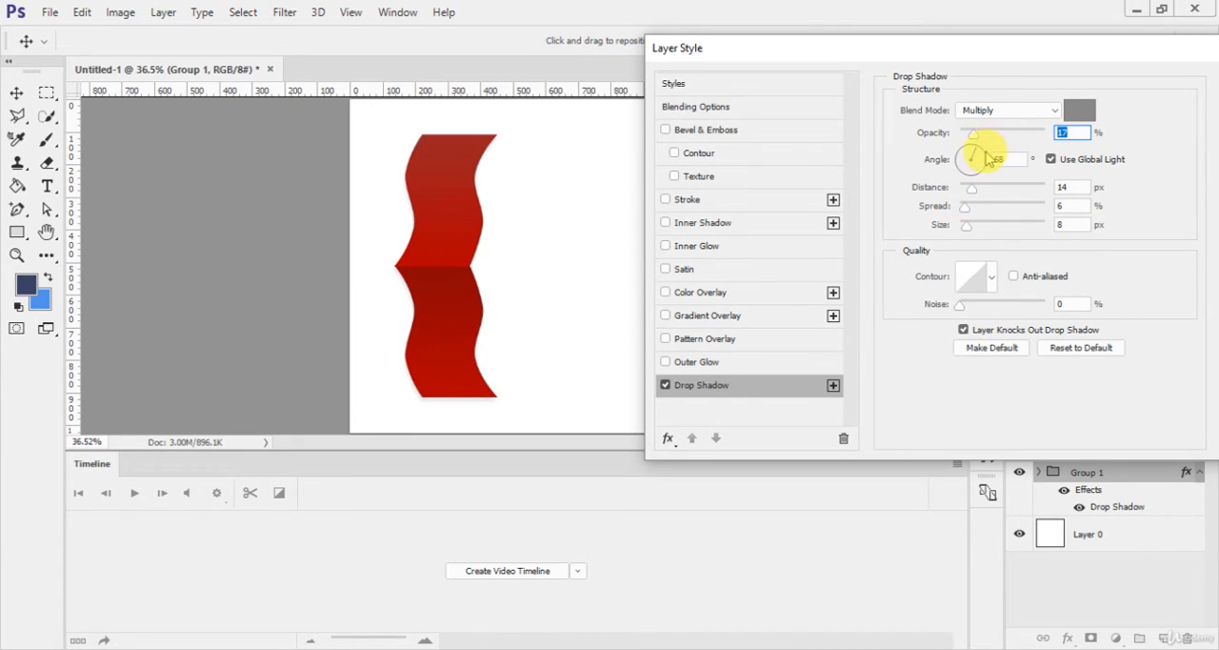
left_click_drag(981, 139, 1066, 138)
left_click(976, 158)
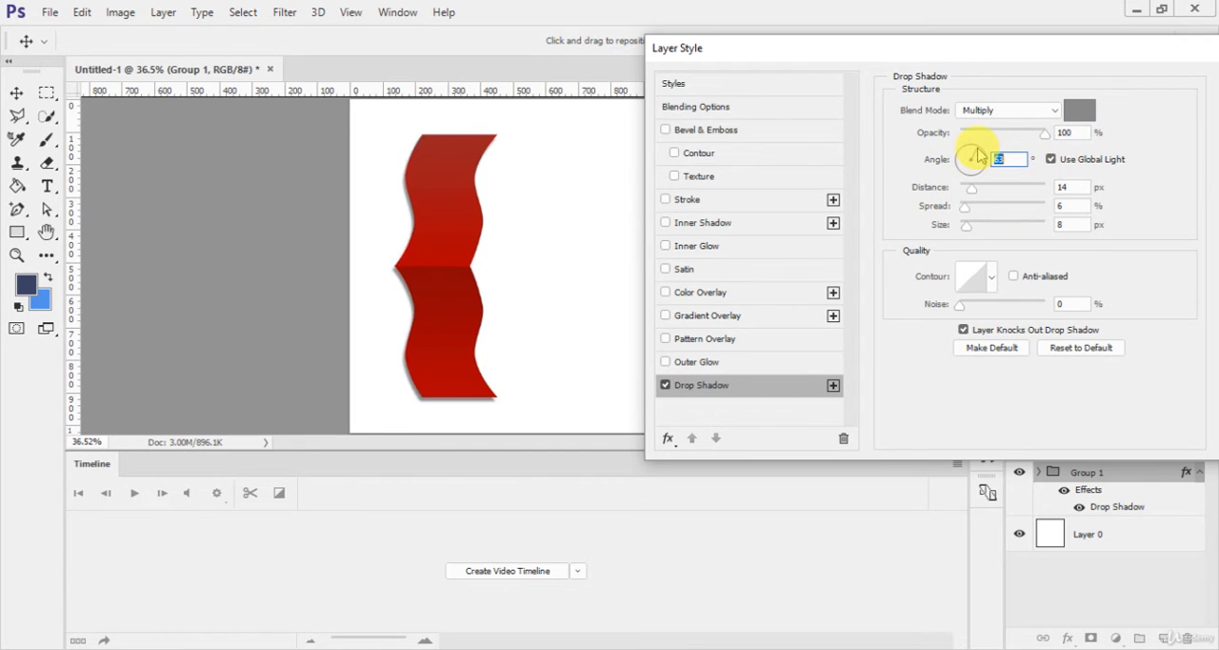
left_click_drag(977, 156, 971, 153)
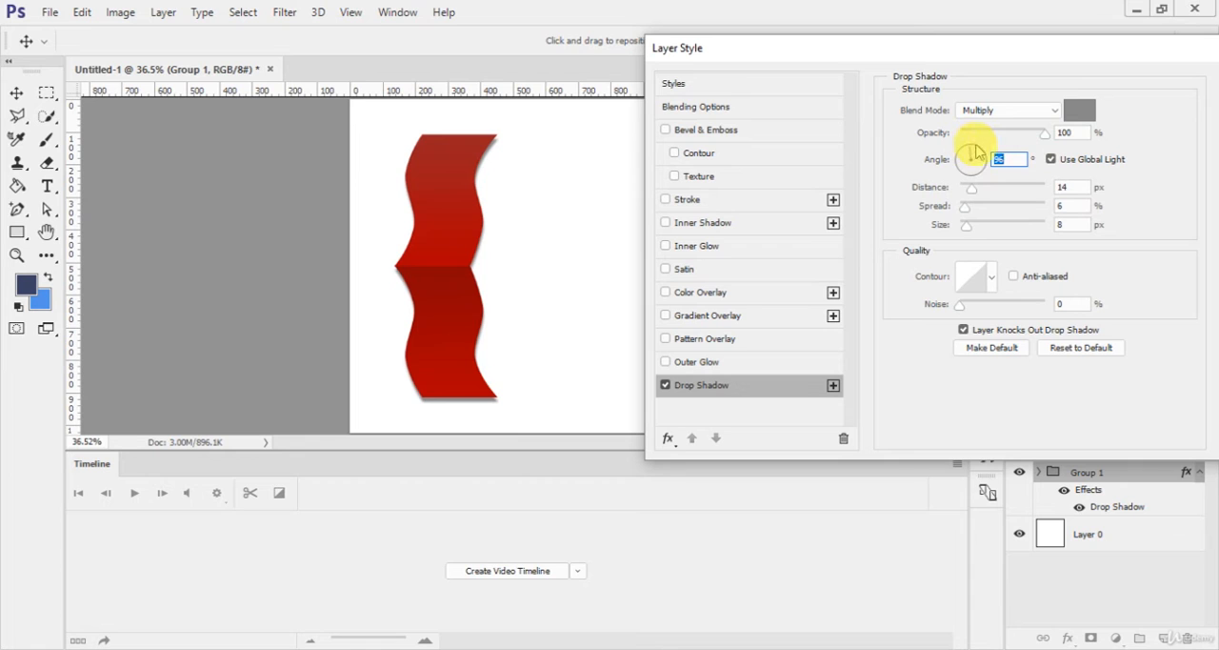
left_click_drag(1089, 55, 865, 55)
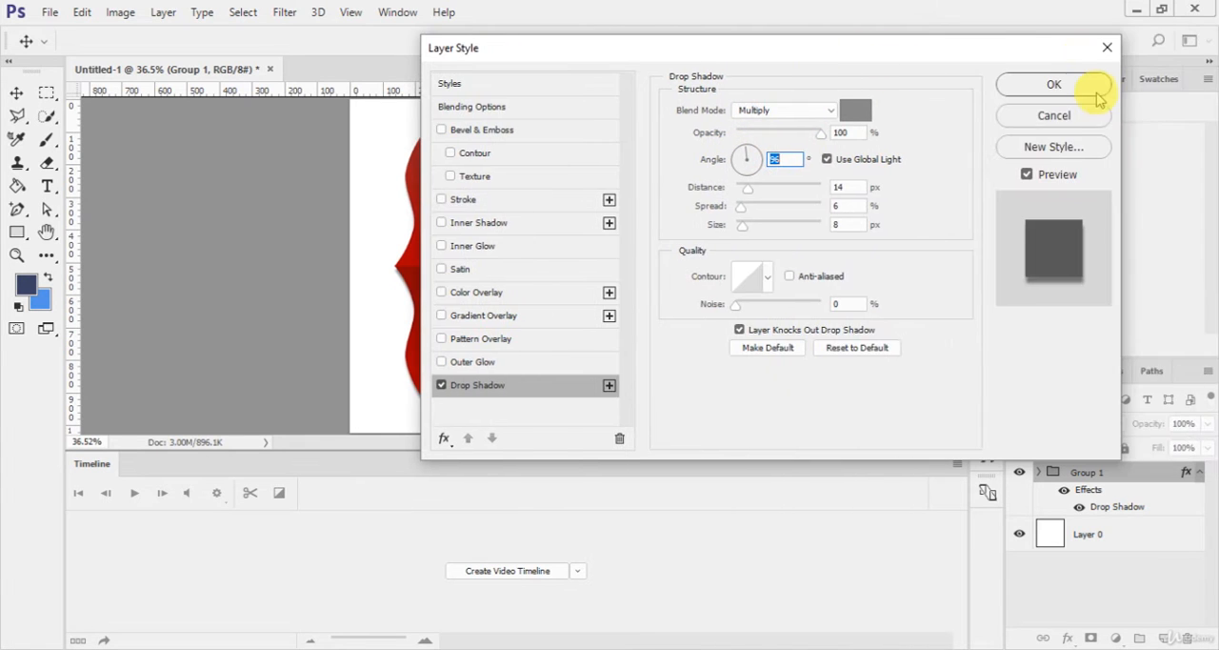
left_click(1053, 85)
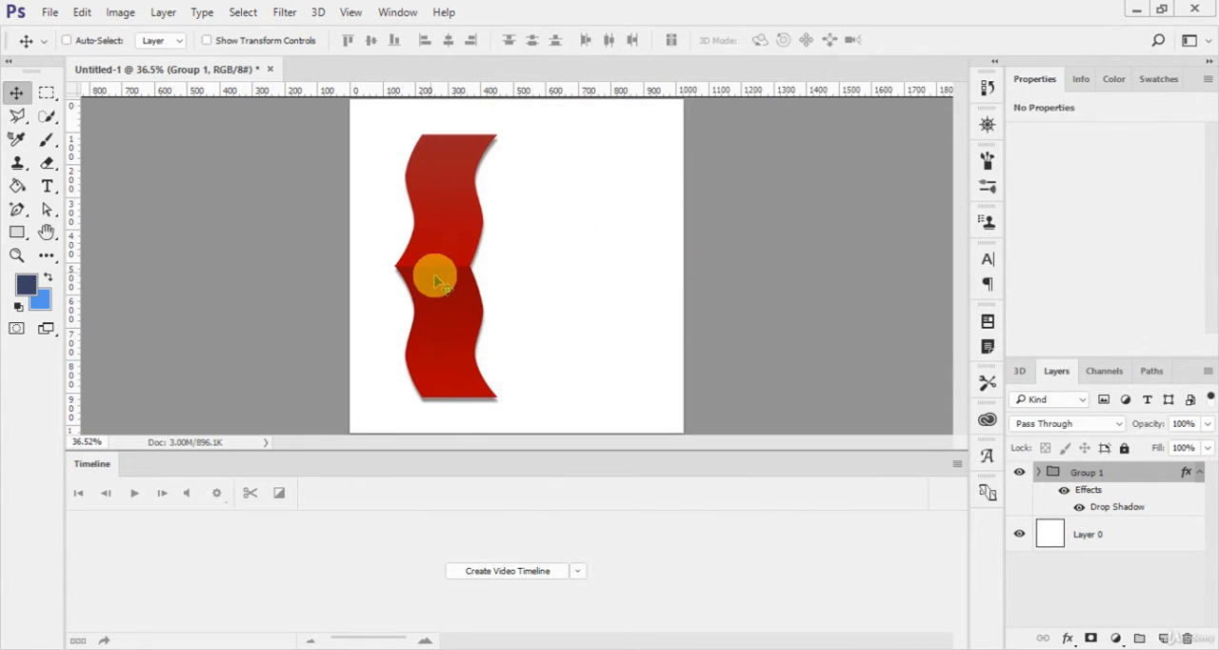
Step: Move the ribbon group slightly toward the left edge of the canvas
left_click_drag(455, 290, 432, 261)
Step: Add white (#ffffff) text reading "Infogragph 1" on the ribbon's upper part and bring its layer above the ribbon group
left_click(1146, 536)
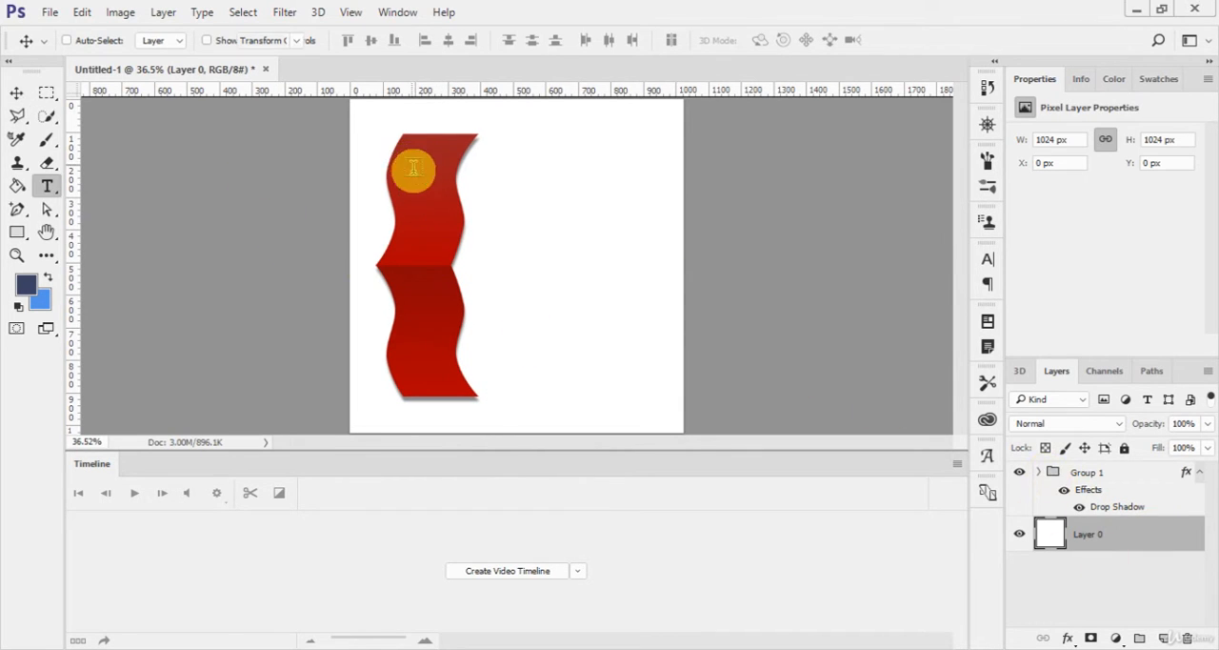
key("t")
left_click(448, 177)
left_click(622, 39)
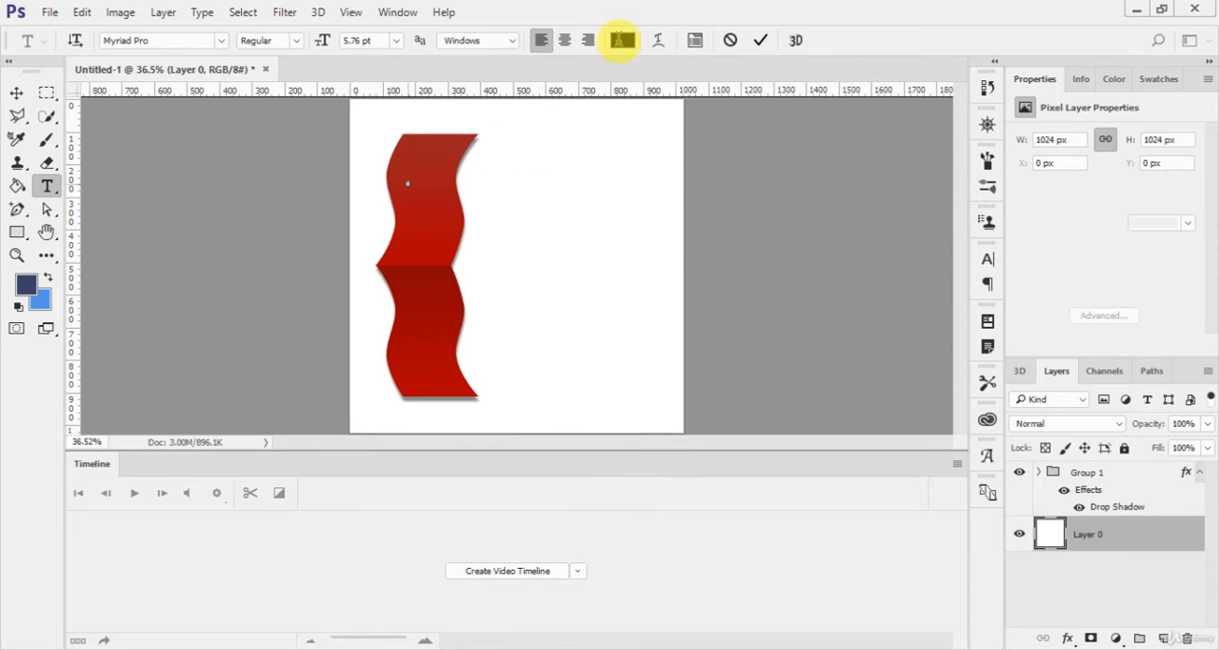
left_click_drag(752, 184, 714, 143)
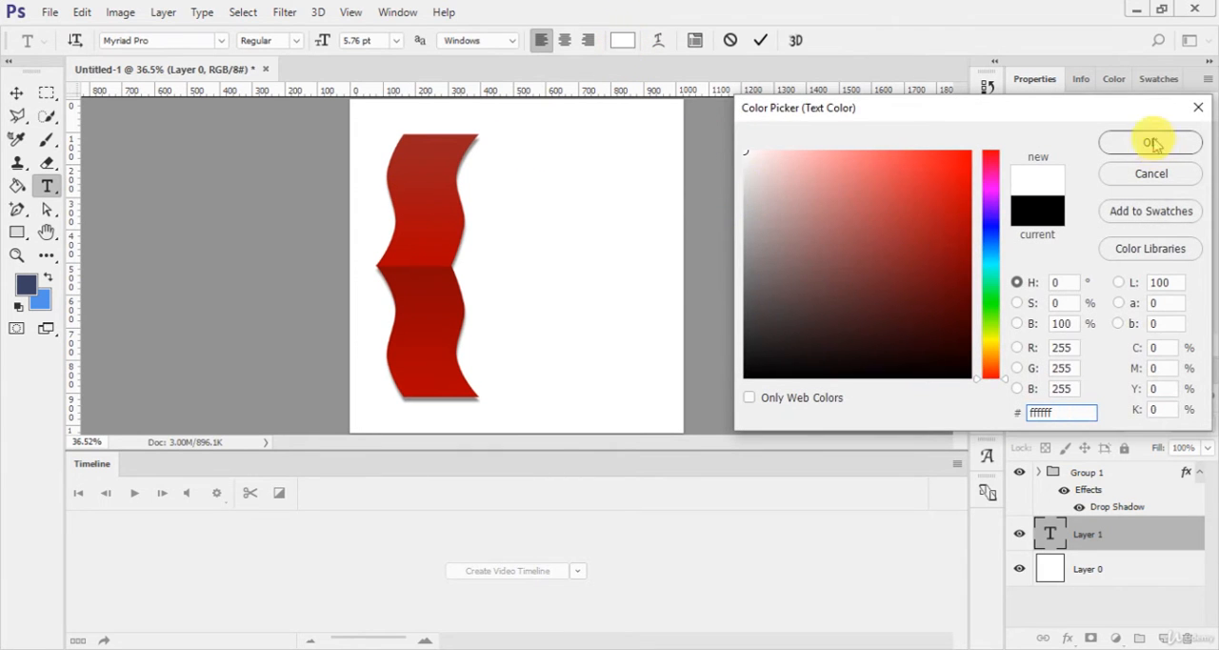
left_click(1151, 142)
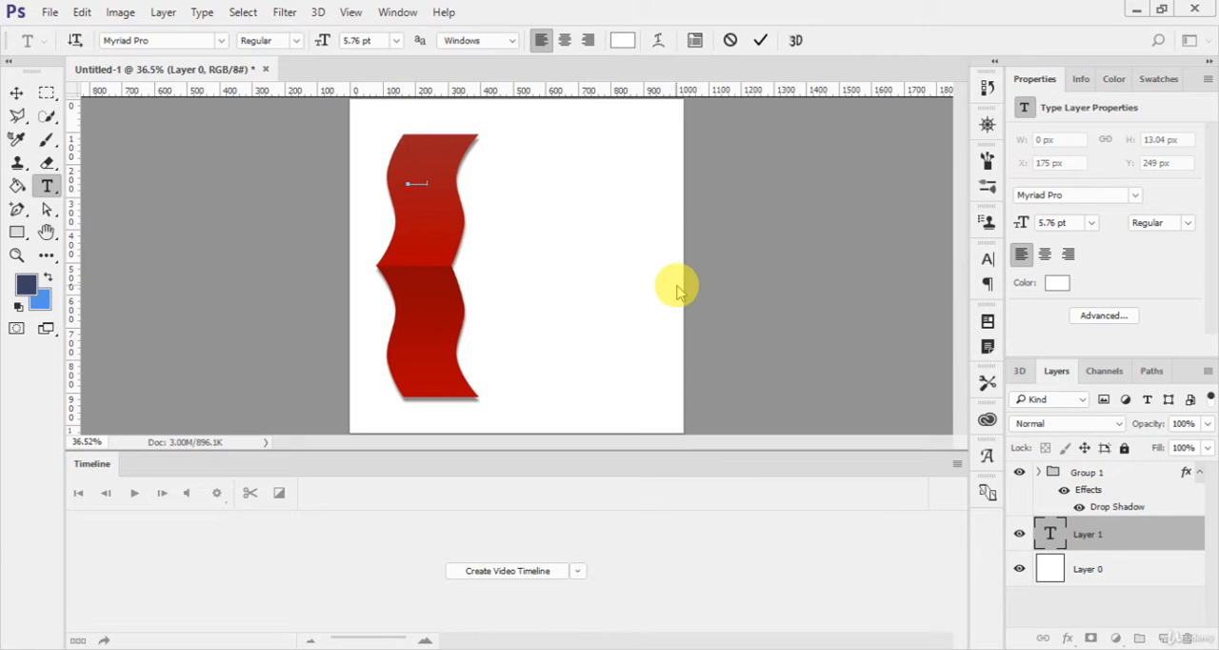
left_click(759, 40)
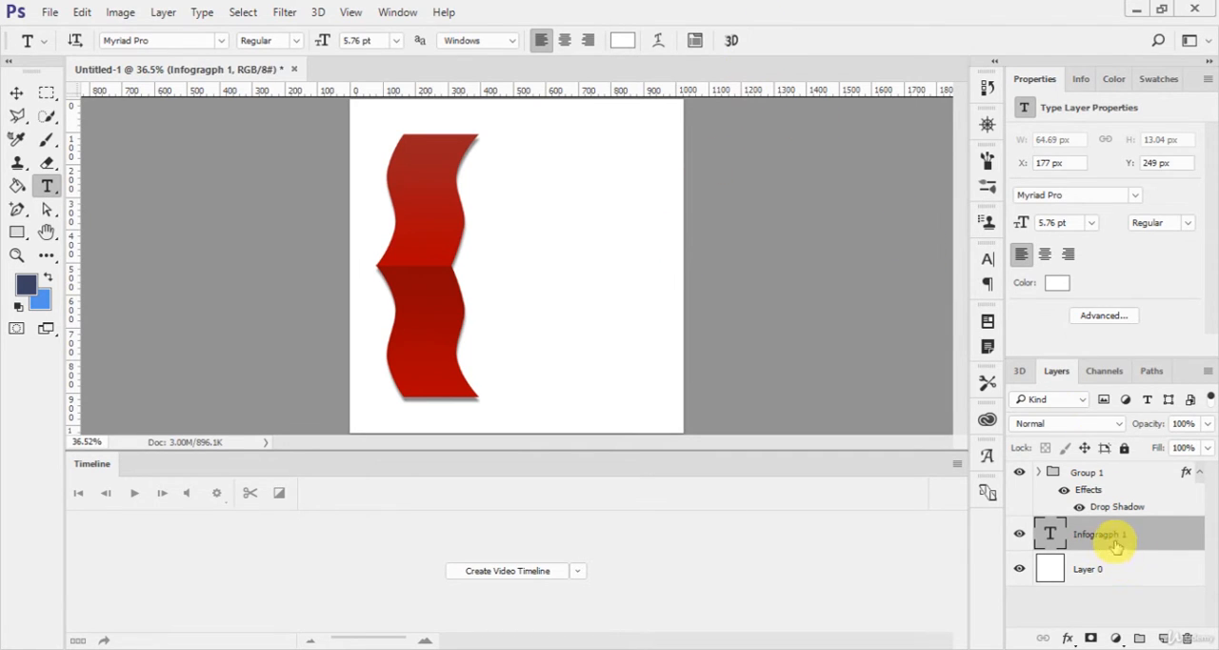
key("ctrl+]")
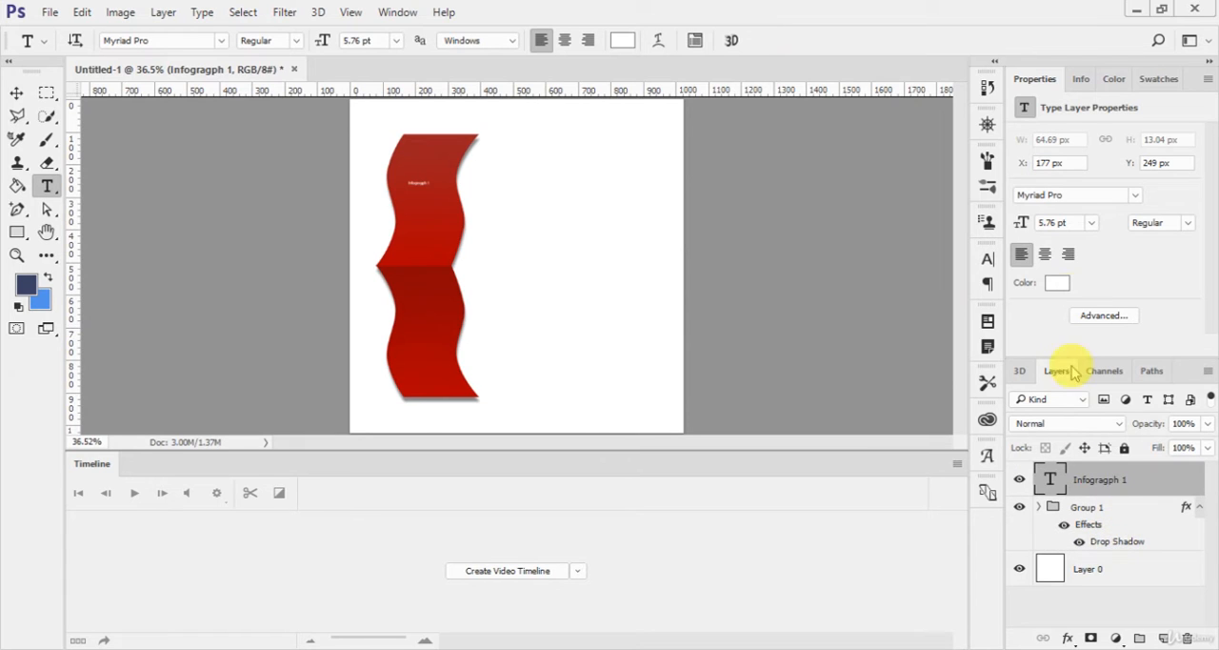
Step: Set the ribbon text's size to 12 pt and shift it slightly left
left_click(1088, 223)
left_click(1067, 371)
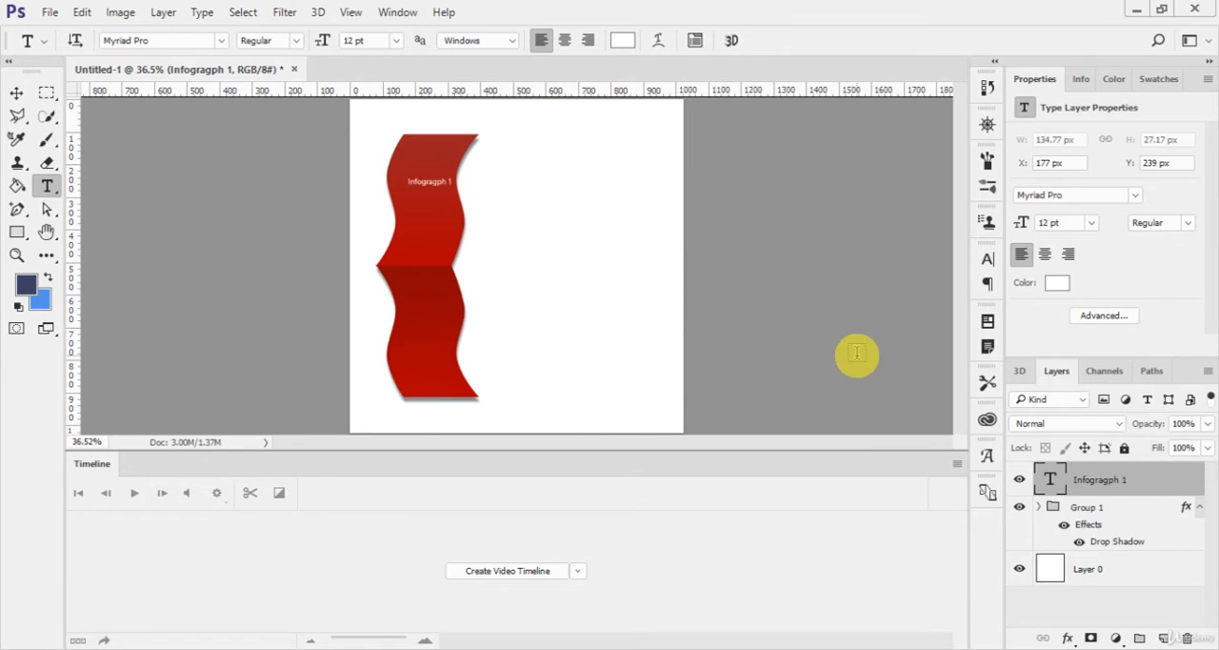
key("v")
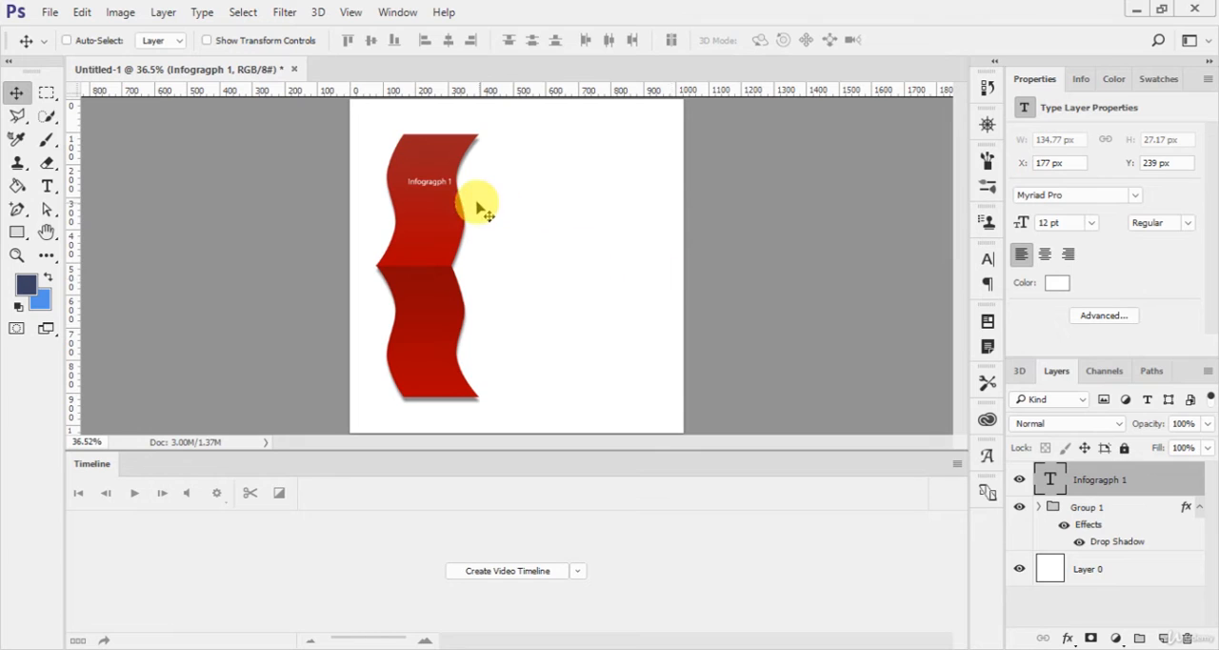
left_click_drag(476, 200, 448, 185)
Step: Correct the ribbon text to read "Infograph 1" and set its size to 16 pt
key("t")
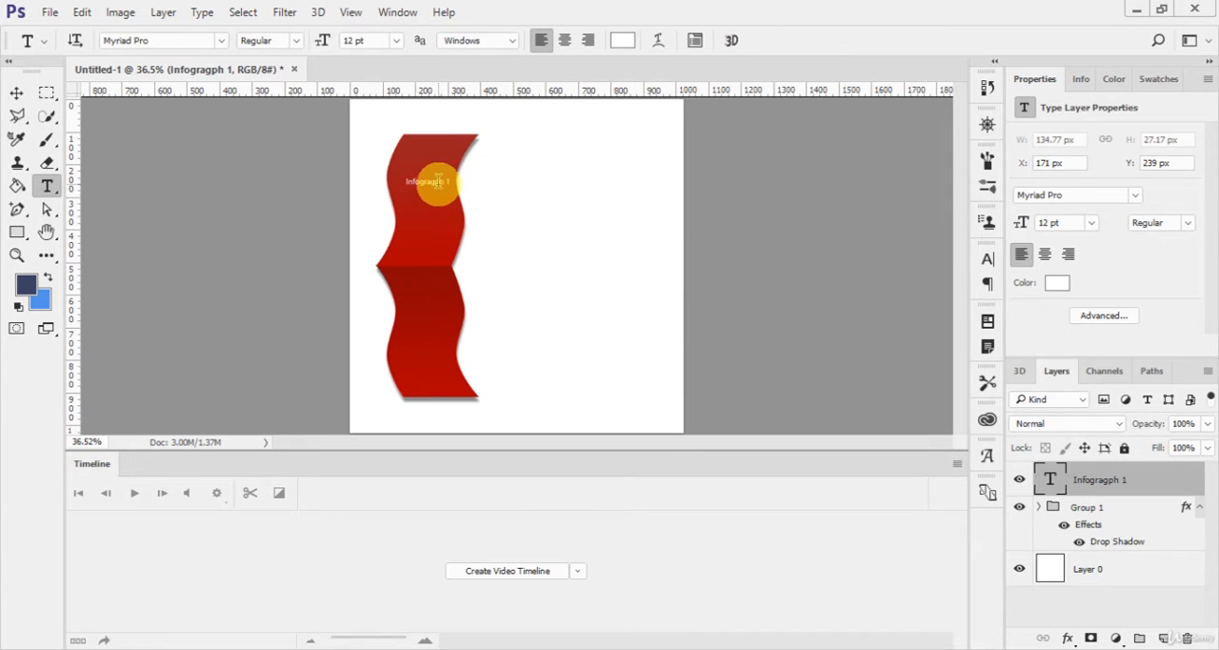
left_click(435, 181)
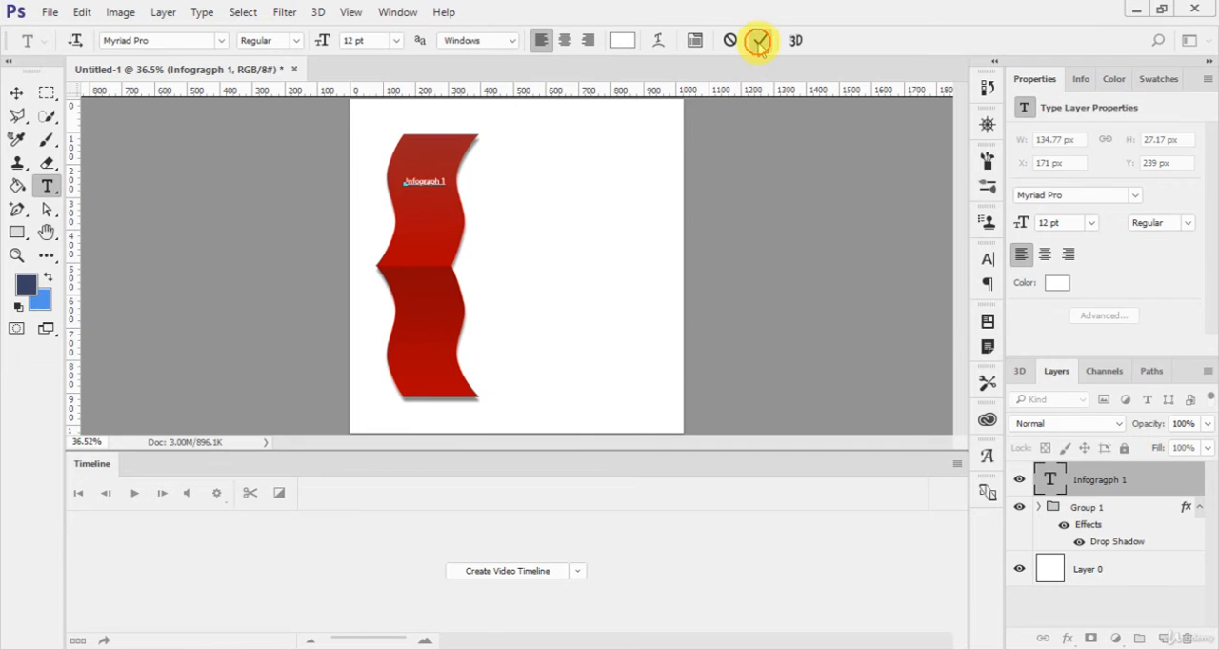
left_click(759, 42)
left_click(1091, 222)
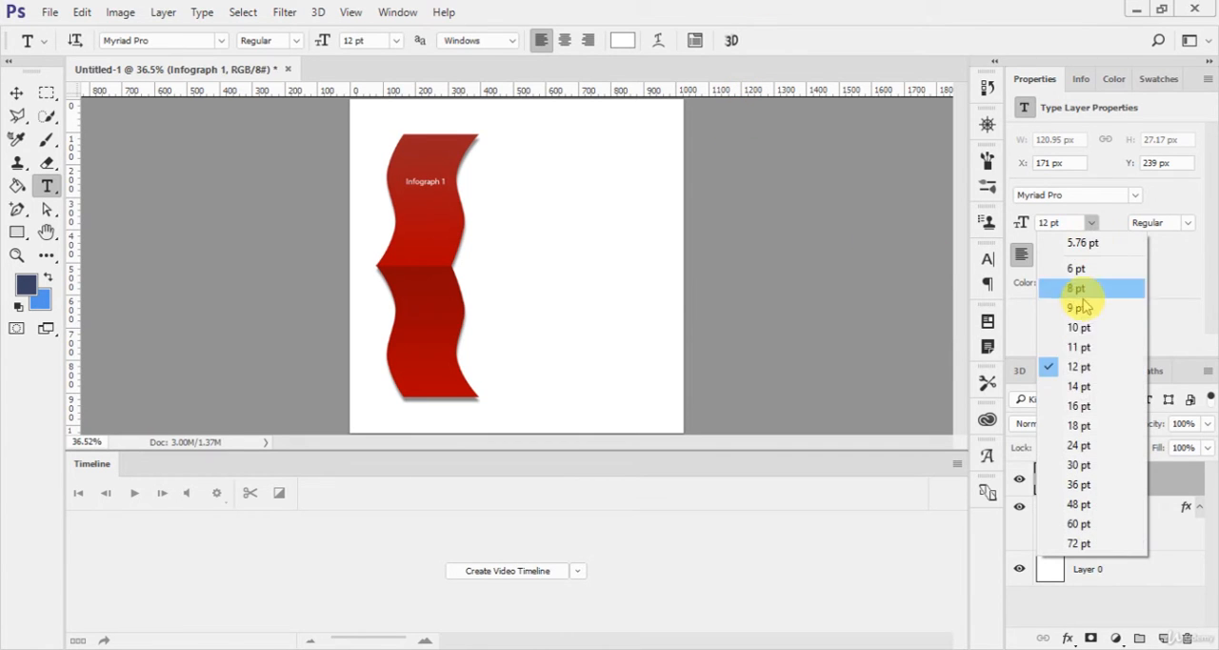
left_click(1080, 404)
Step: Center the "Infograph 1" text across the ribbon's upper part, at about X 141 px and Y 223 px
key("v")
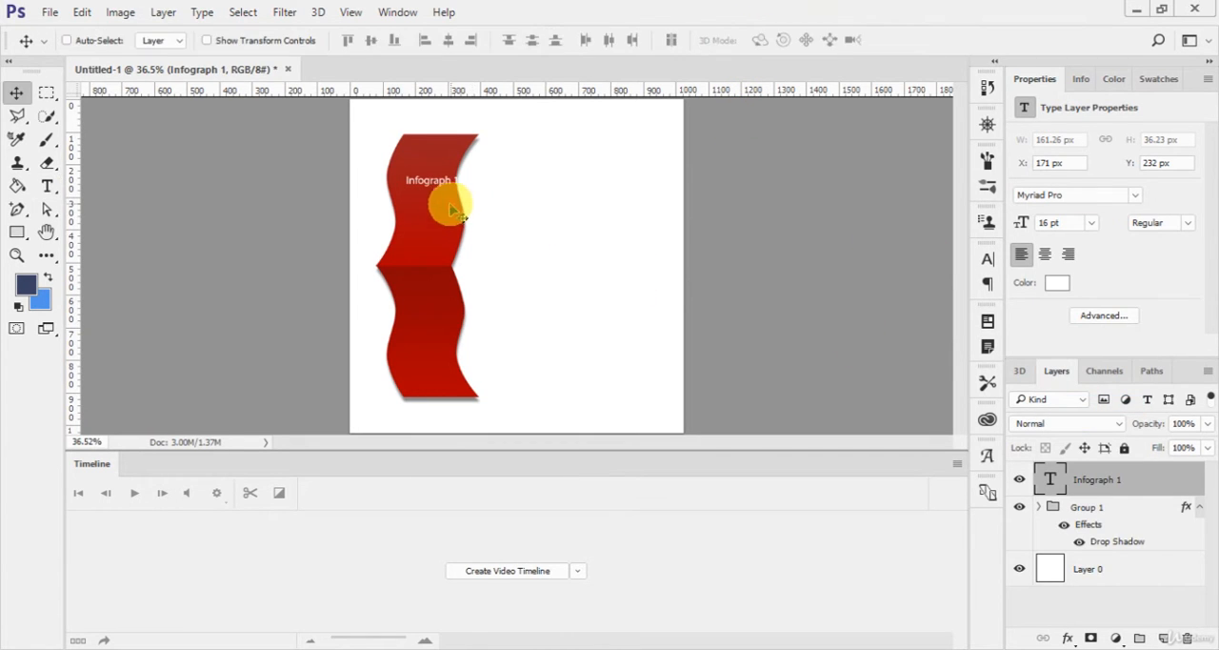
left_click_drag(454, 213, 441, 213)
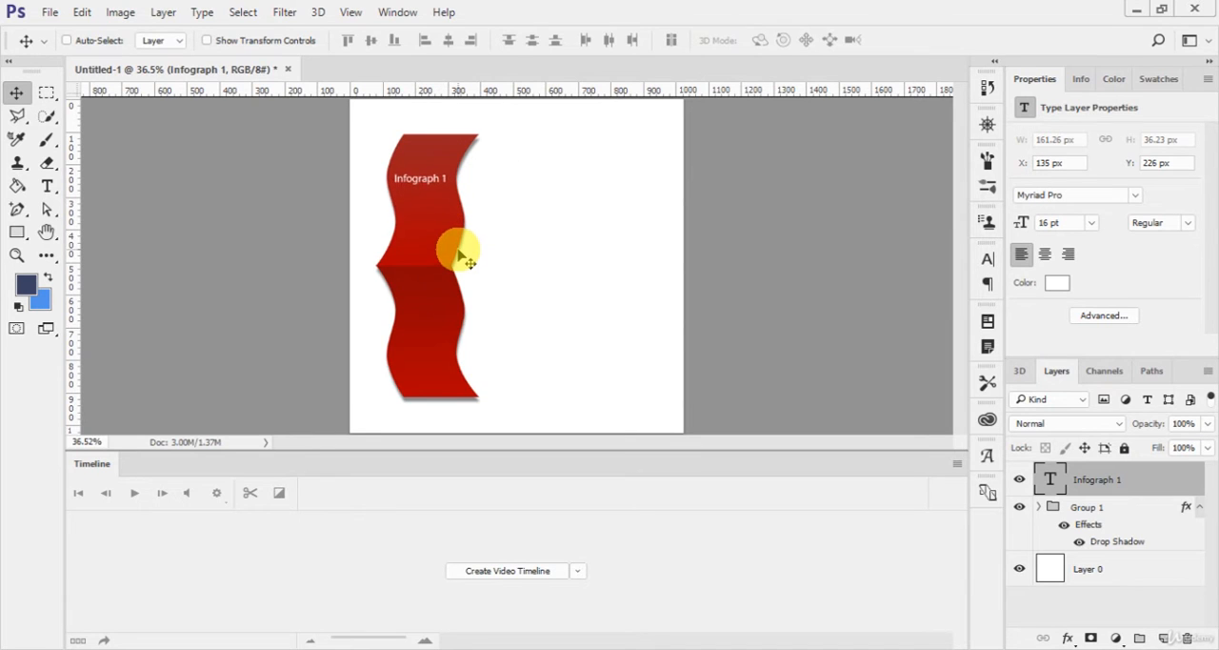
key("Right")
key("Right")
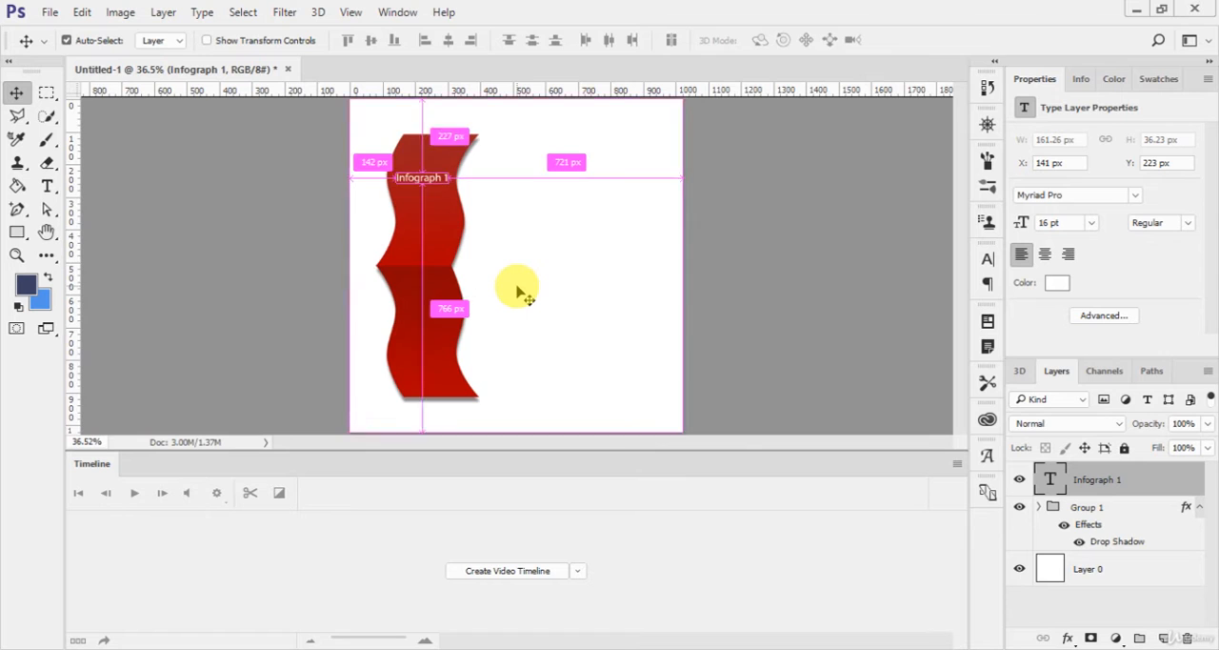
Step: Clear the drop shadow layer style from the ribbon group
key("ctrl+plus")
key("ctrl+plus")
scroll(510, 286, "up", 3)
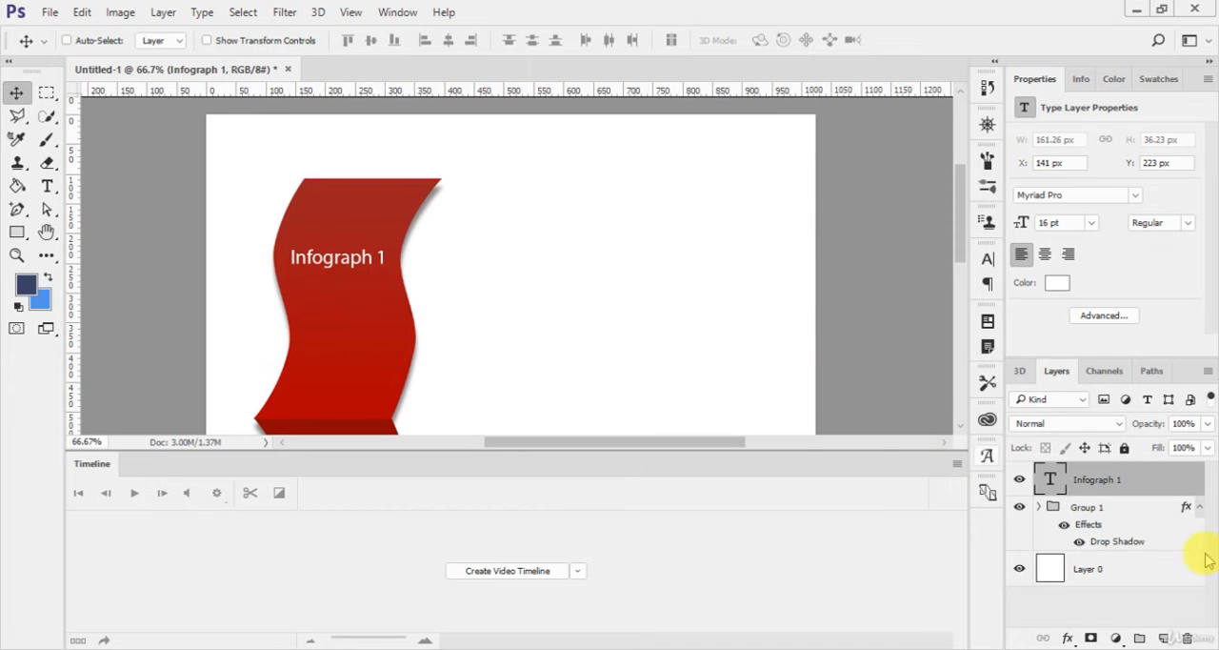
left_click(1187, 509)
right_click(1187, 508)
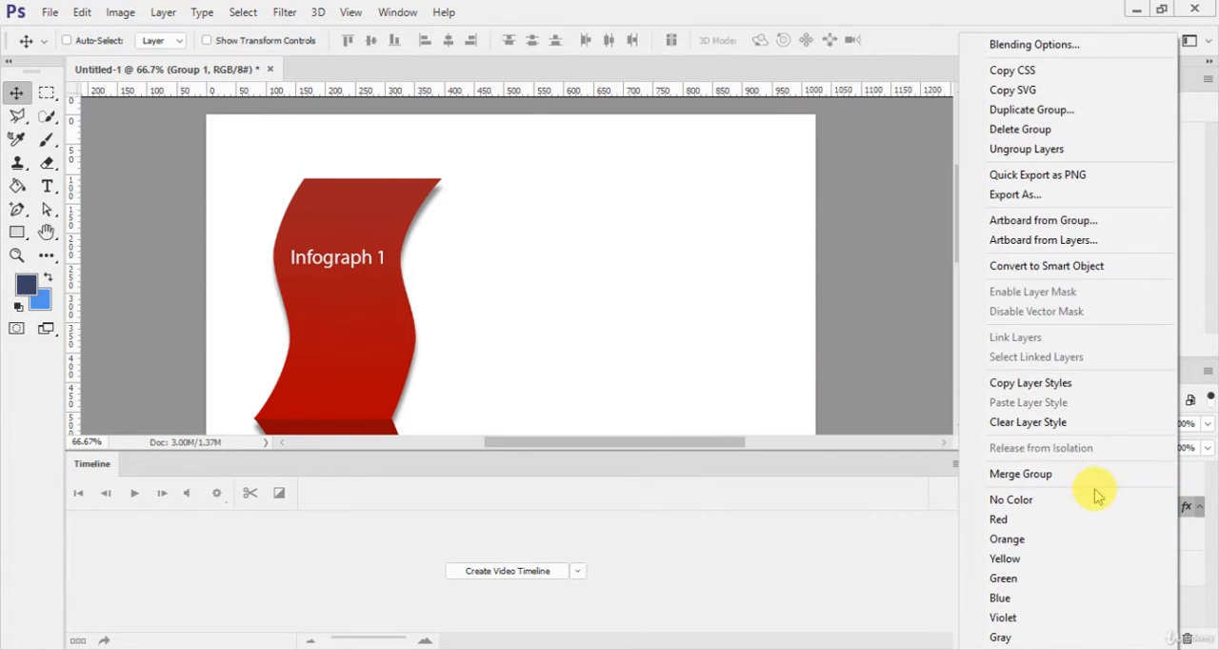
left_click(1052, 425)
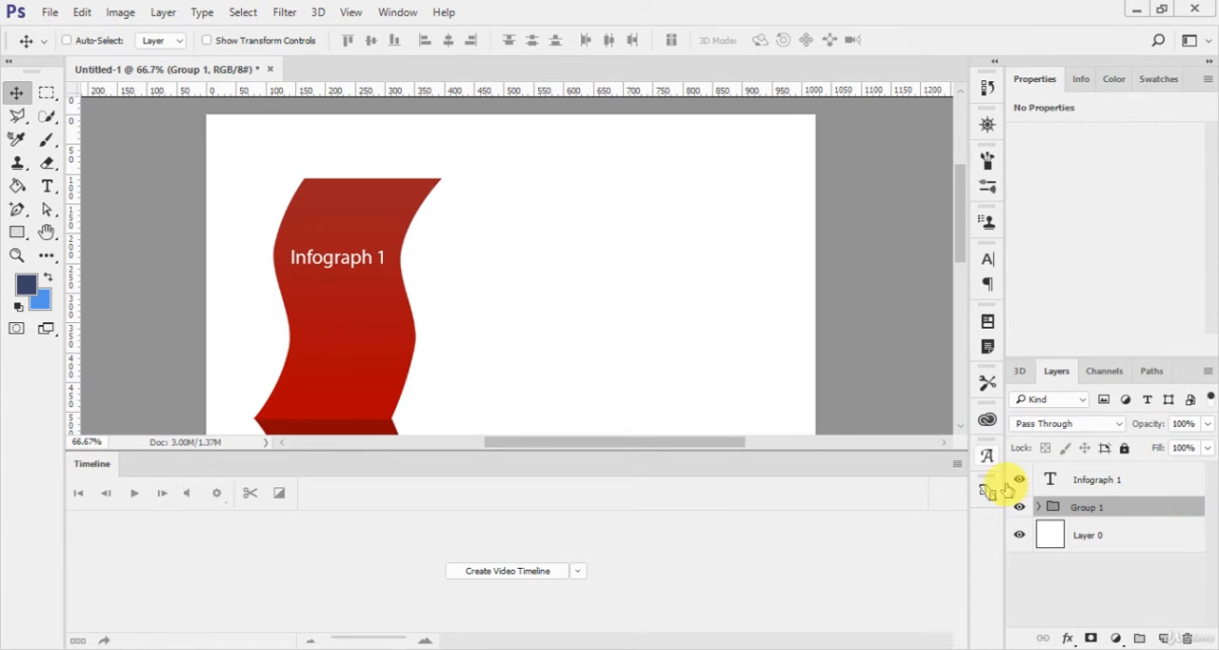
Step: Draw a rectangle shape about 957 by 726 px behind the ribbon, directly above the white background layer
left_click(1154, 545)
key("u")
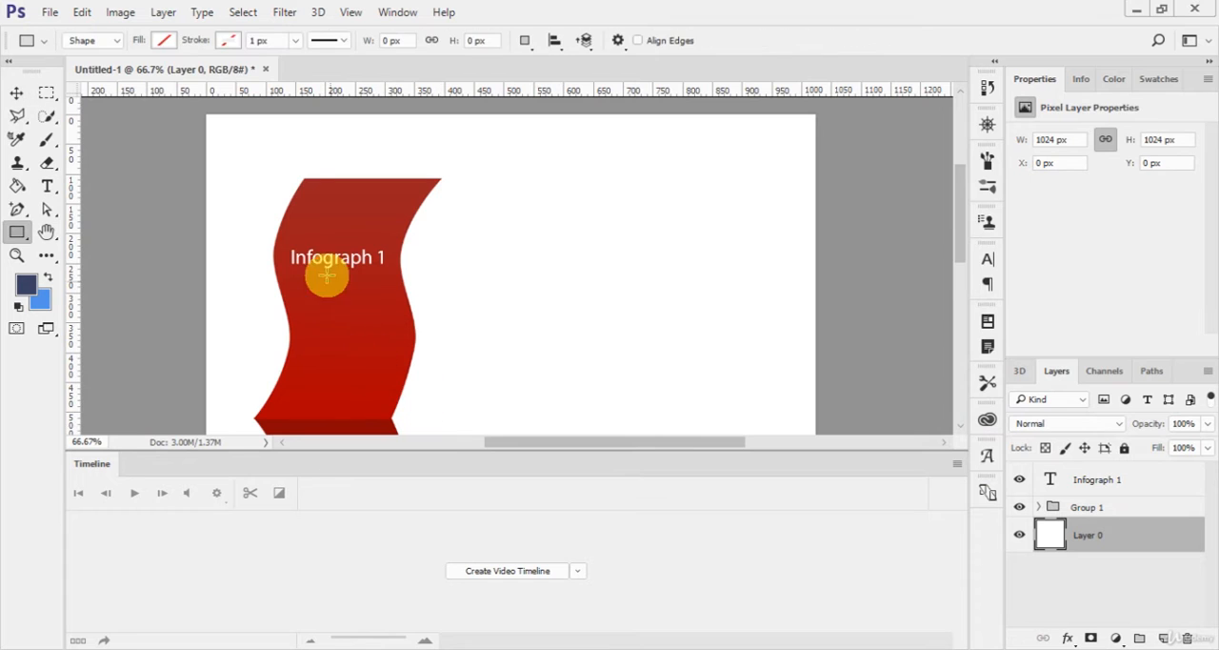
left_click_drag(244, 205, 811, 394)
scroll(281, 181, "up", 1)
scroll(282, 181, "up", 2)
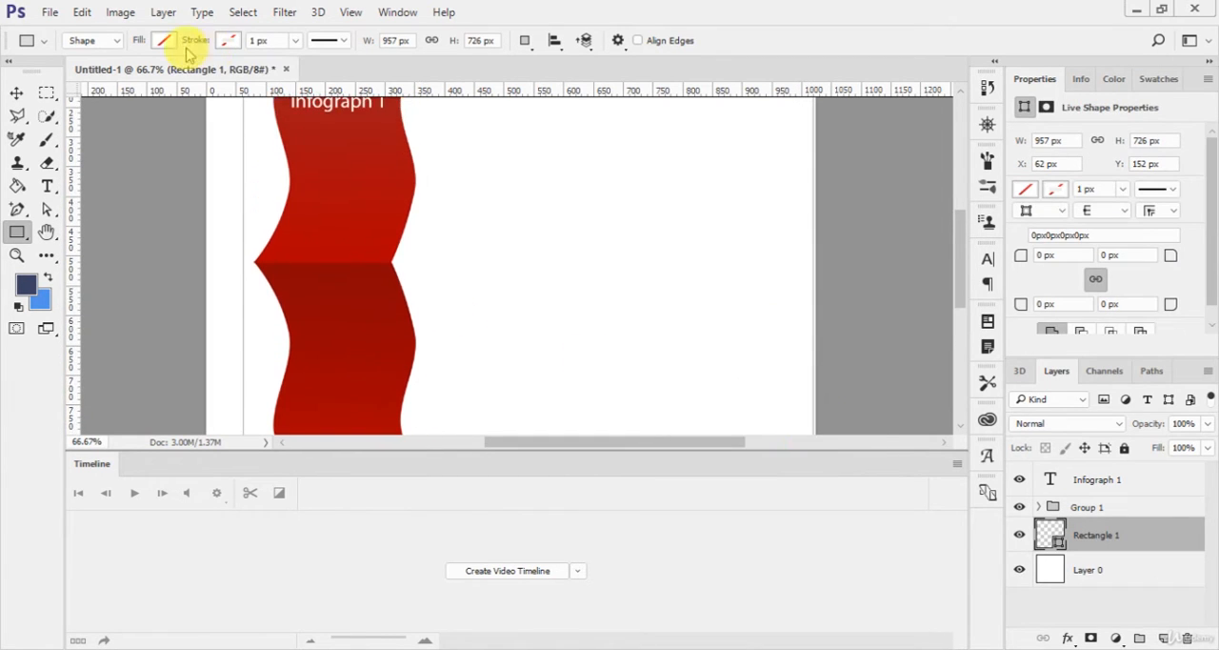
Step: Fill the background rectangle with a very light grey swatch
left_click(163, 40)
left_click(158, 155)
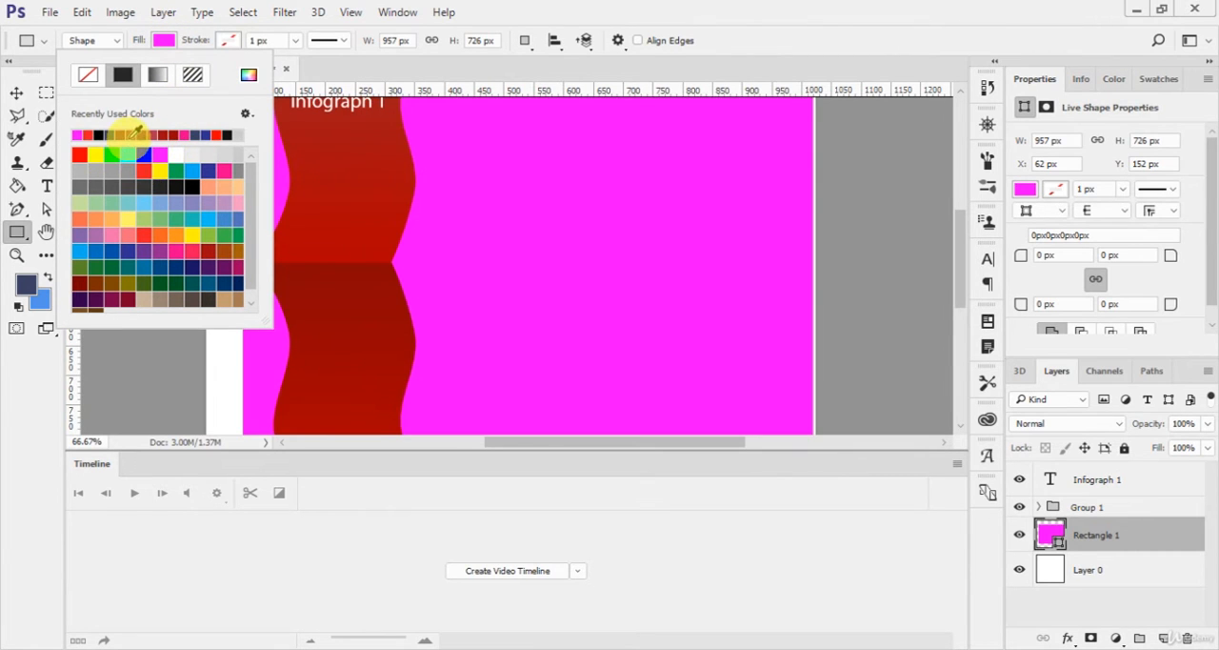
left_click(329, 253)
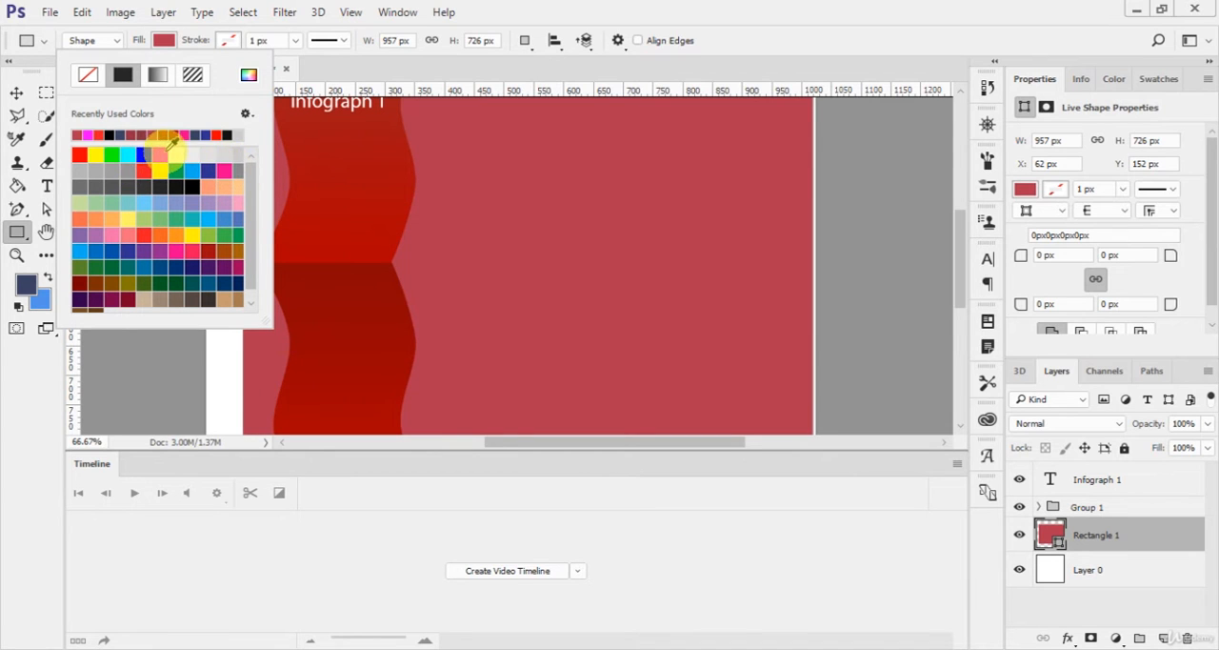
left_click(195, 157)
key("v")
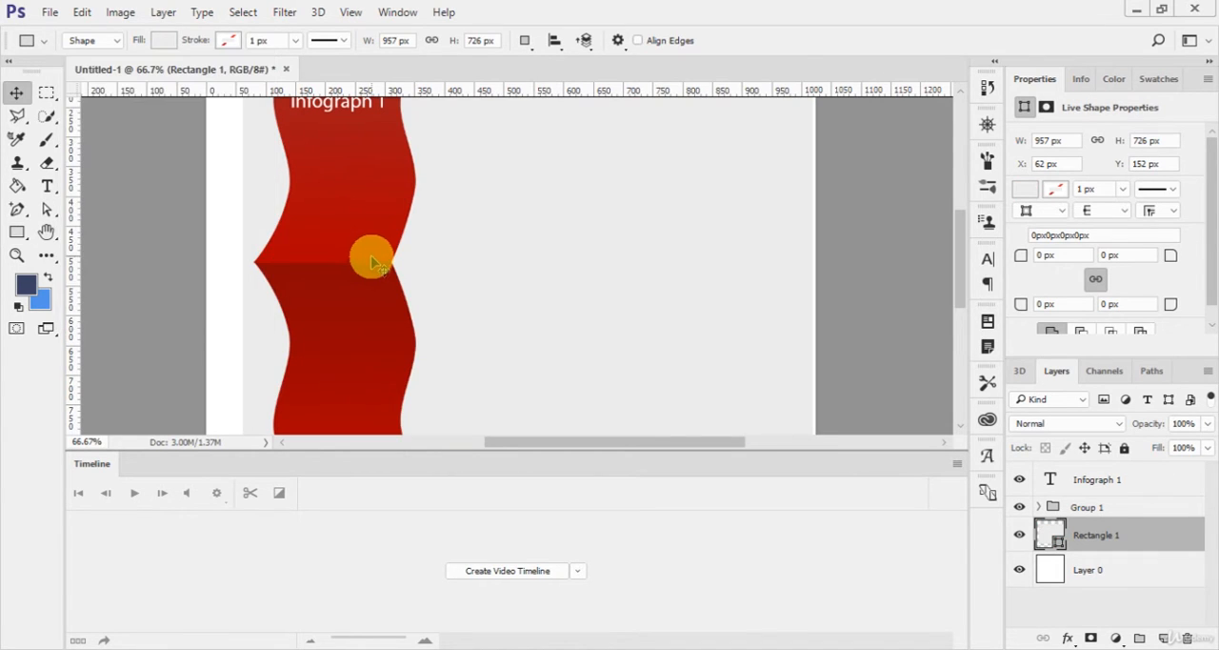
Step: Shift the light grey rectangle up to Y 146 px so it sits evenly behind the ribbon
key("ctrl+minus")
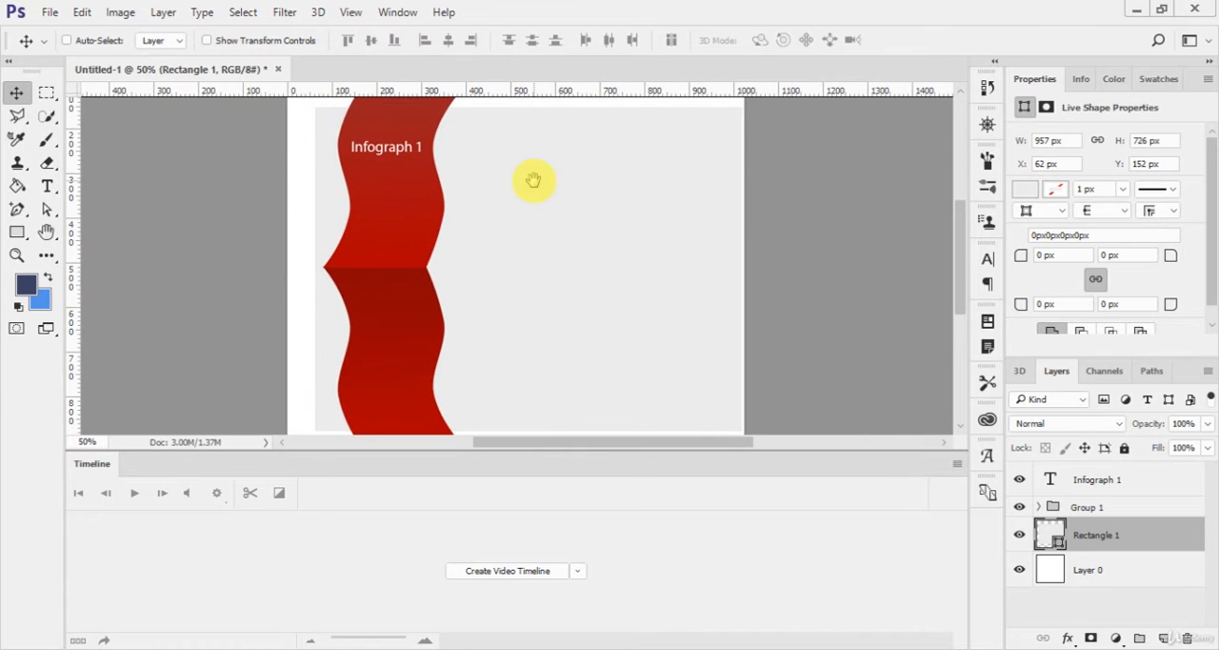
left_click_drag(534, 180, 519, 274)
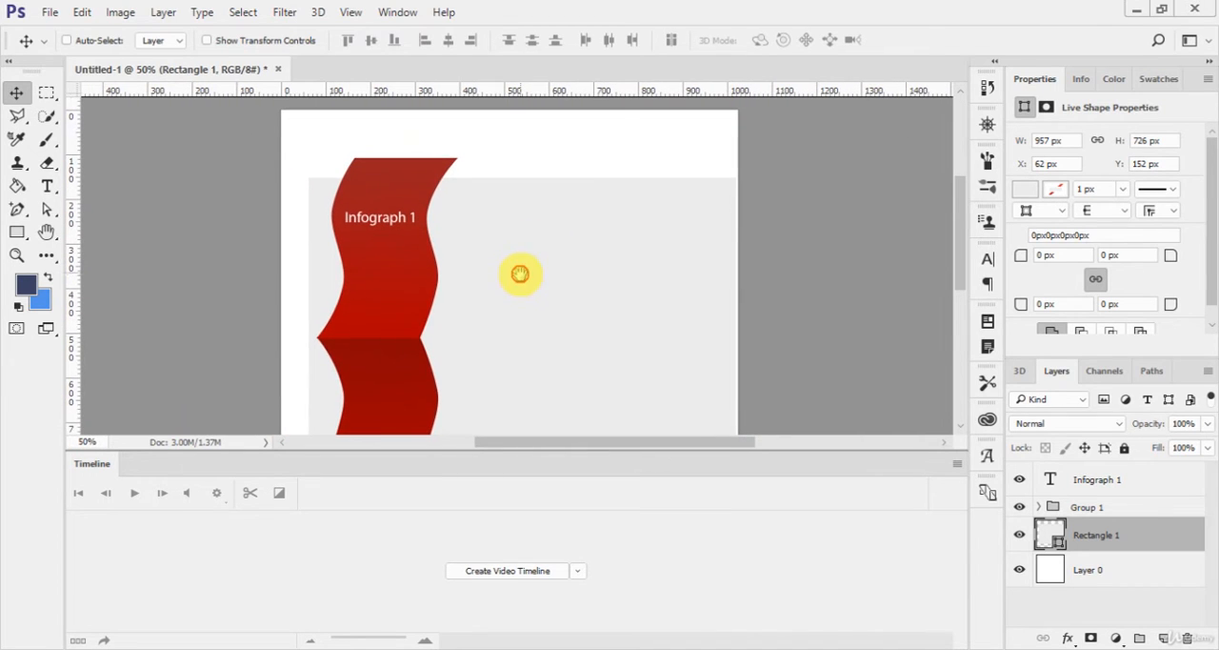
scroll(716, 329, "down", 3)
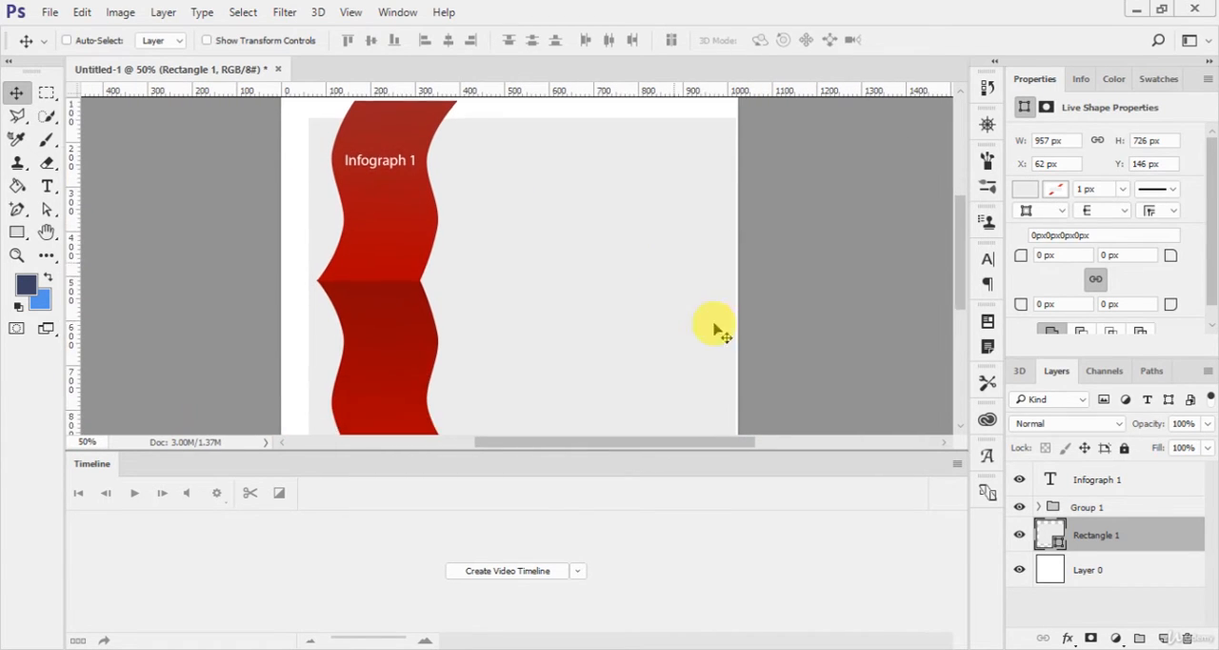
scroll(857, 329, "down", 2)
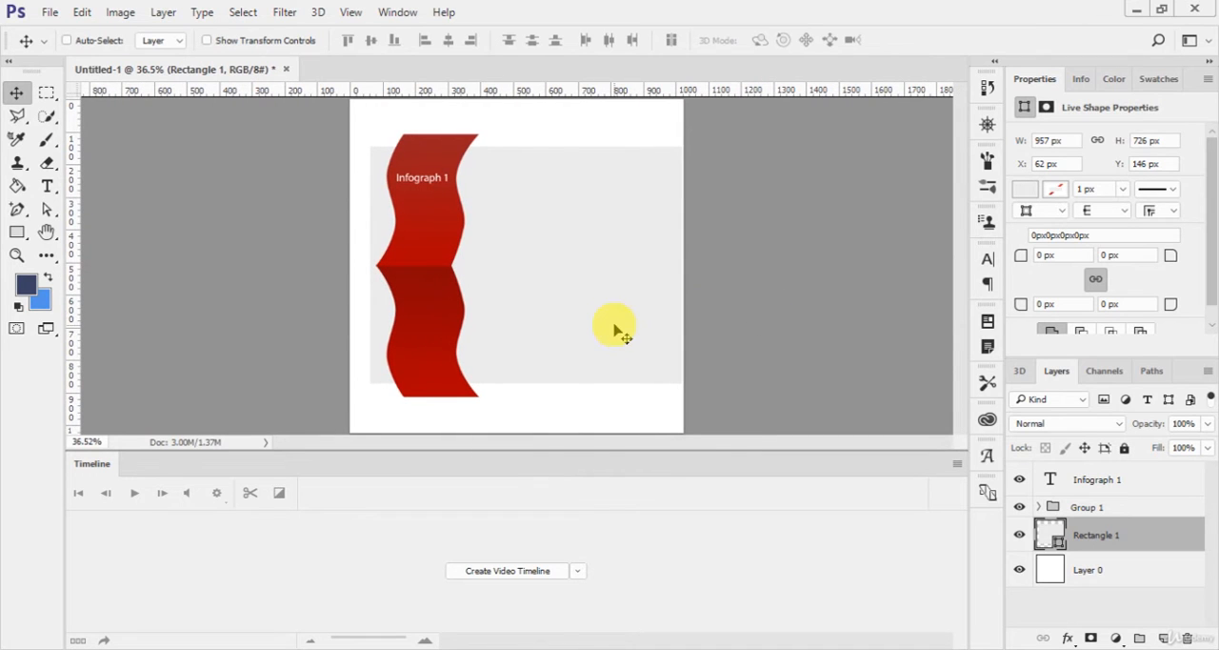
scroll(552, 236, "up", 2)
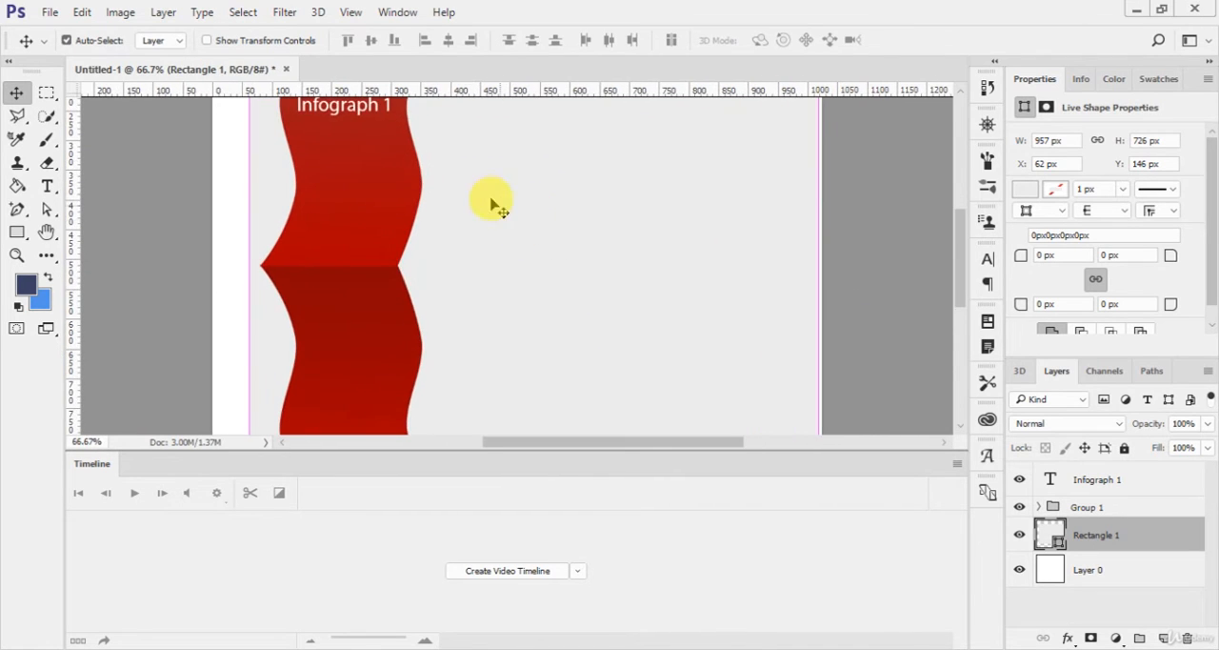
Step: Draw a curved fold about 64 by 39 px at the ribbon's upper right corner with the Pen tool, as a shape directly above Layer 0
left_click_drag(498, 198, 515, 354)
scroll(505, 251, "up", 1)
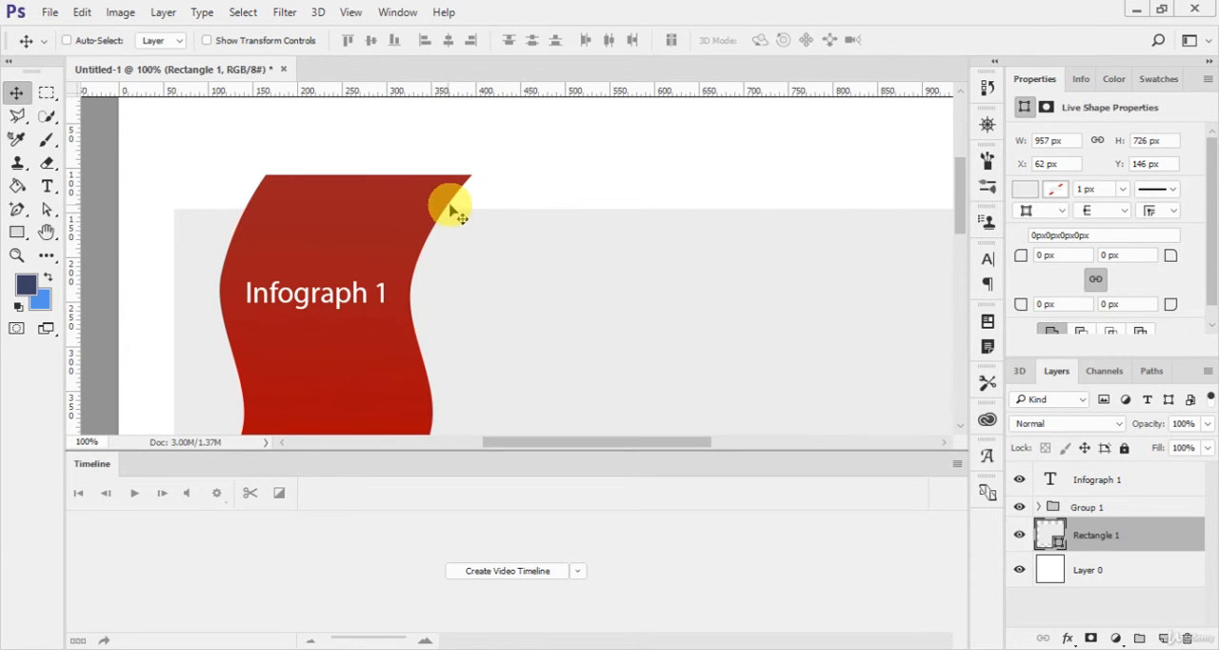
left_click(1124, 573)
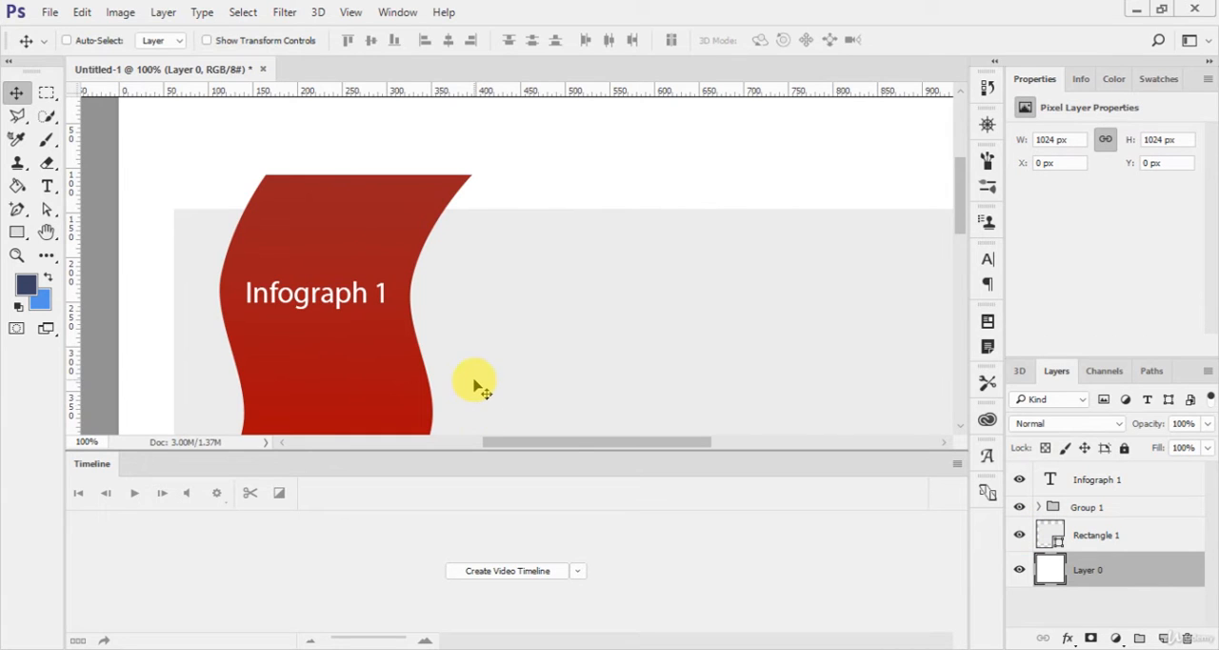
key("p")
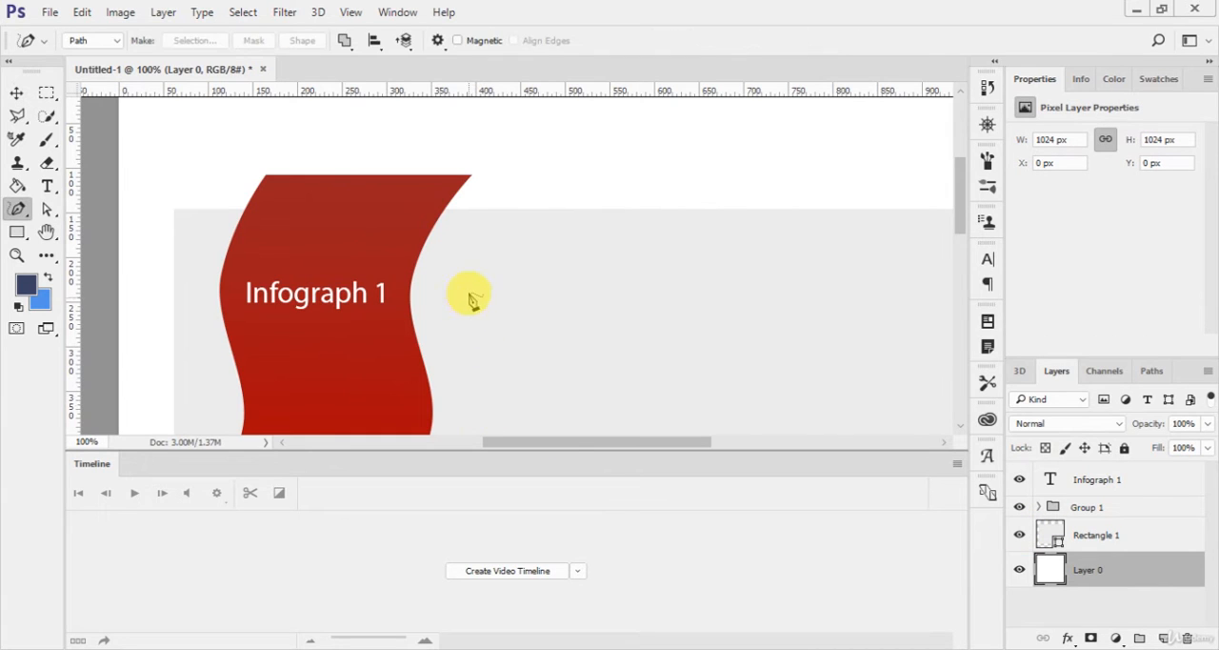
right_click(20, 221)
left_click(69, 209)
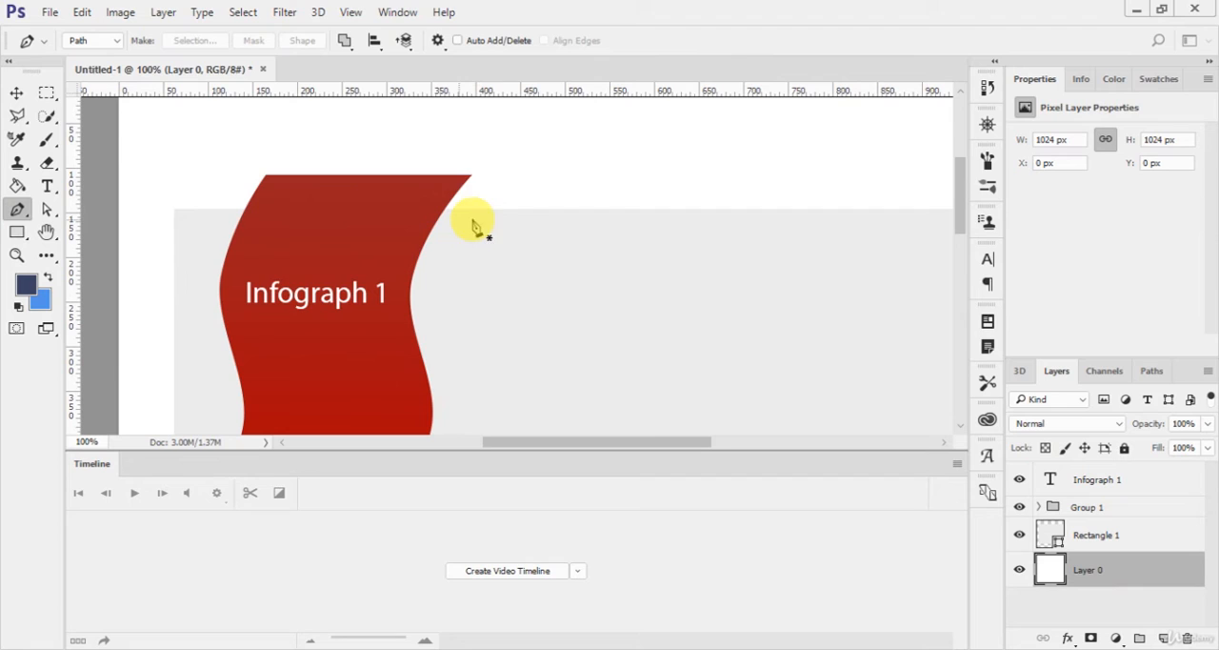
left_click(469, 177)
left_click_drag(503, 207, 504, 232)
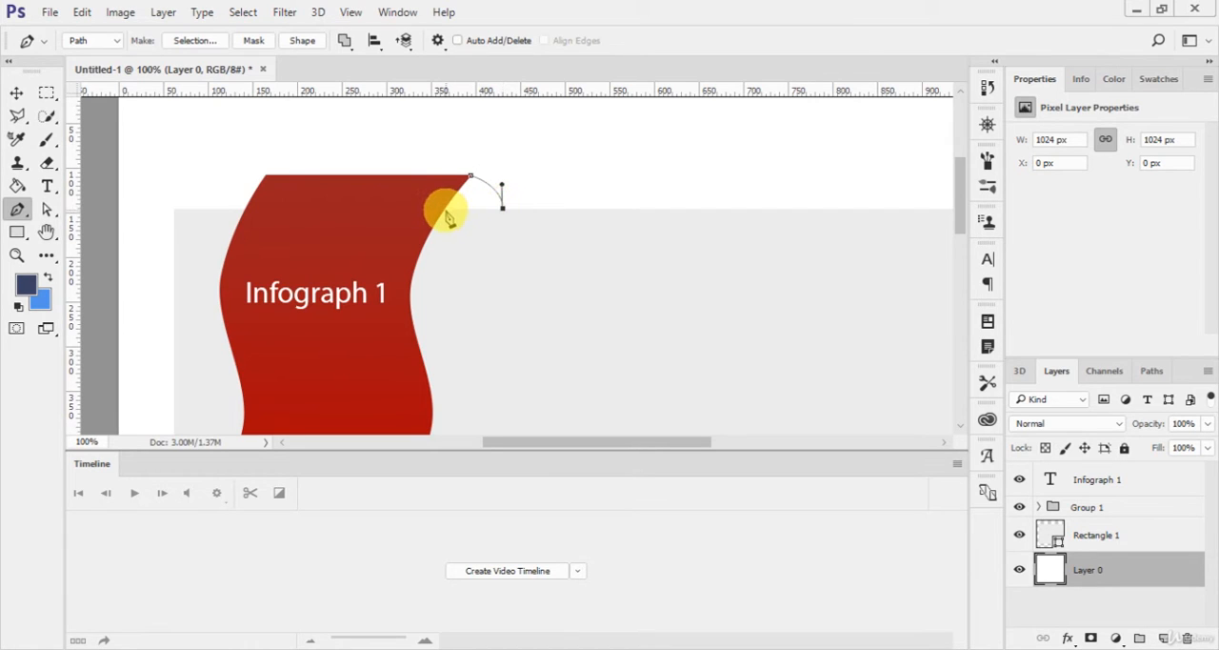
left_click(444, 211)
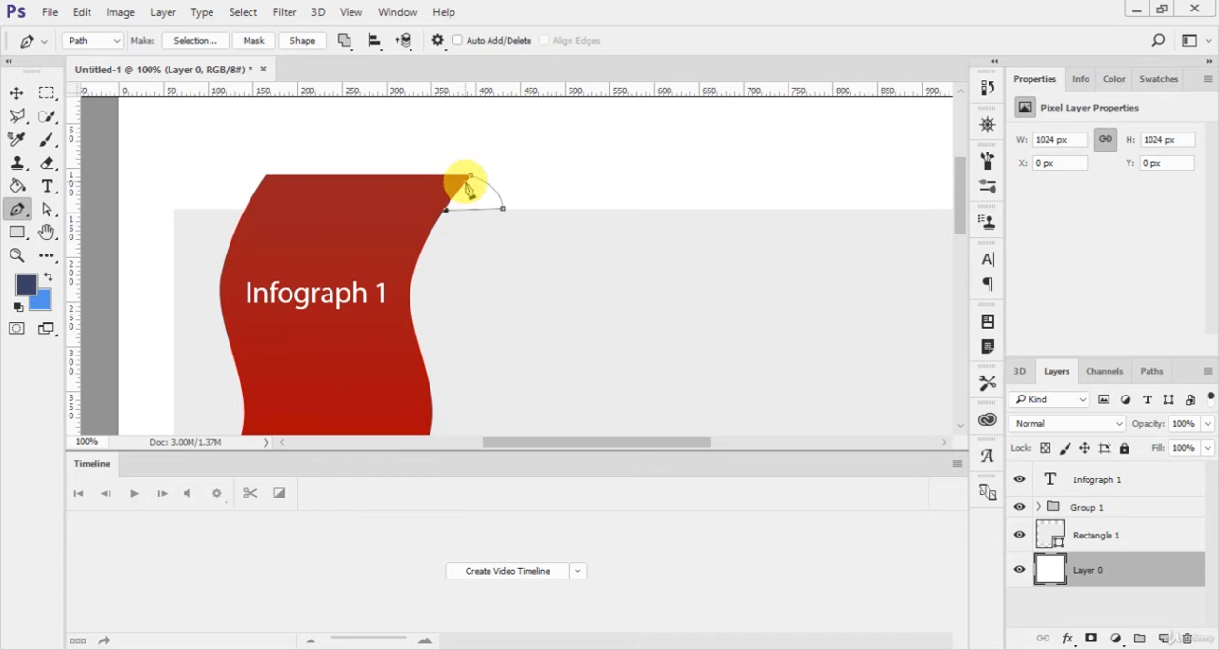
left_click(470, 177)
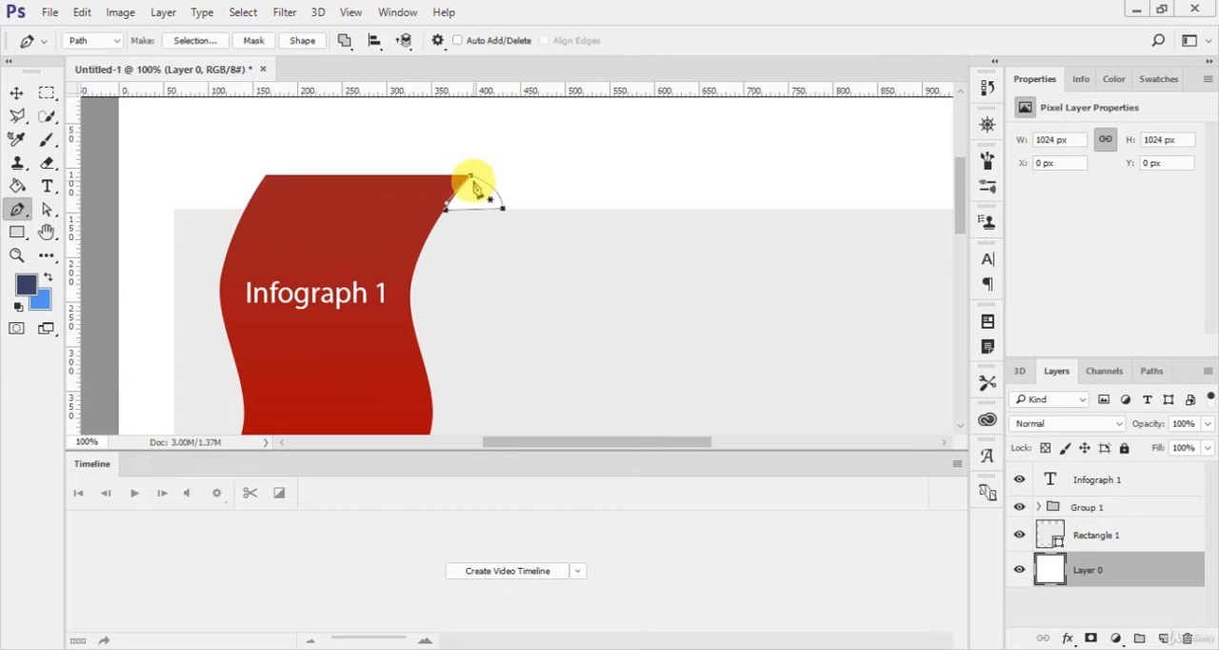
left_click(302, 40)
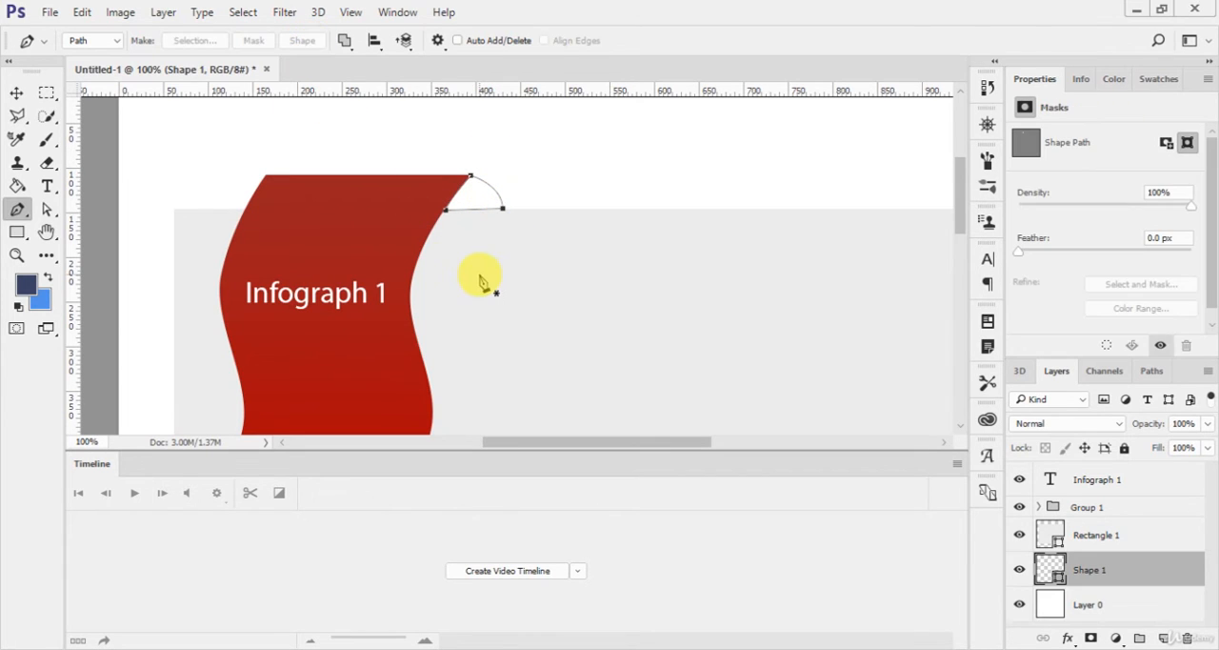
Step: Fill the fold shape with dark red 860202, based on a colour sampled from the ribbon
key("u")
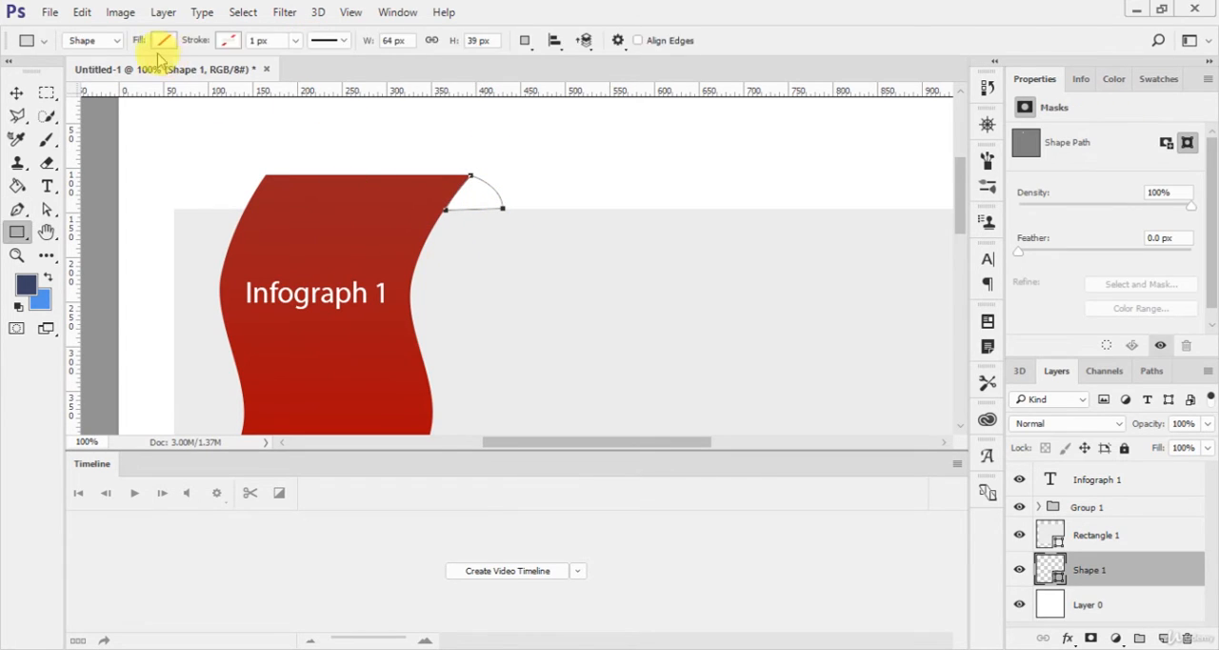
left_click(162, 43)
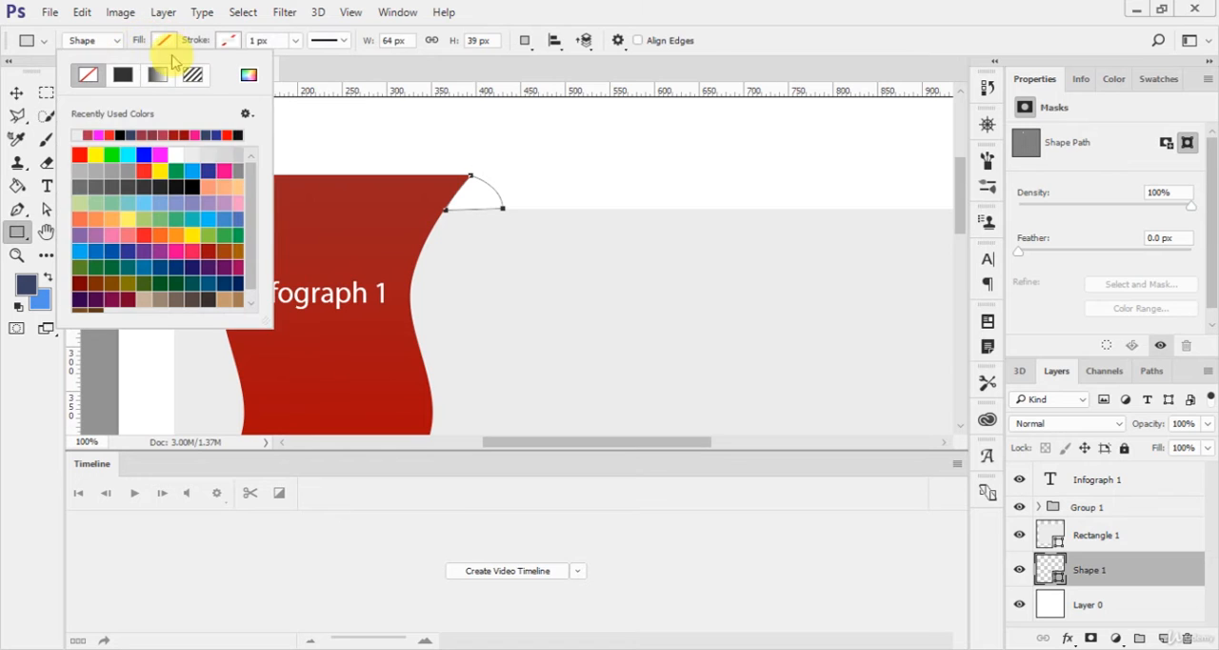
left_click(251, 75)
left_click(444, 185)
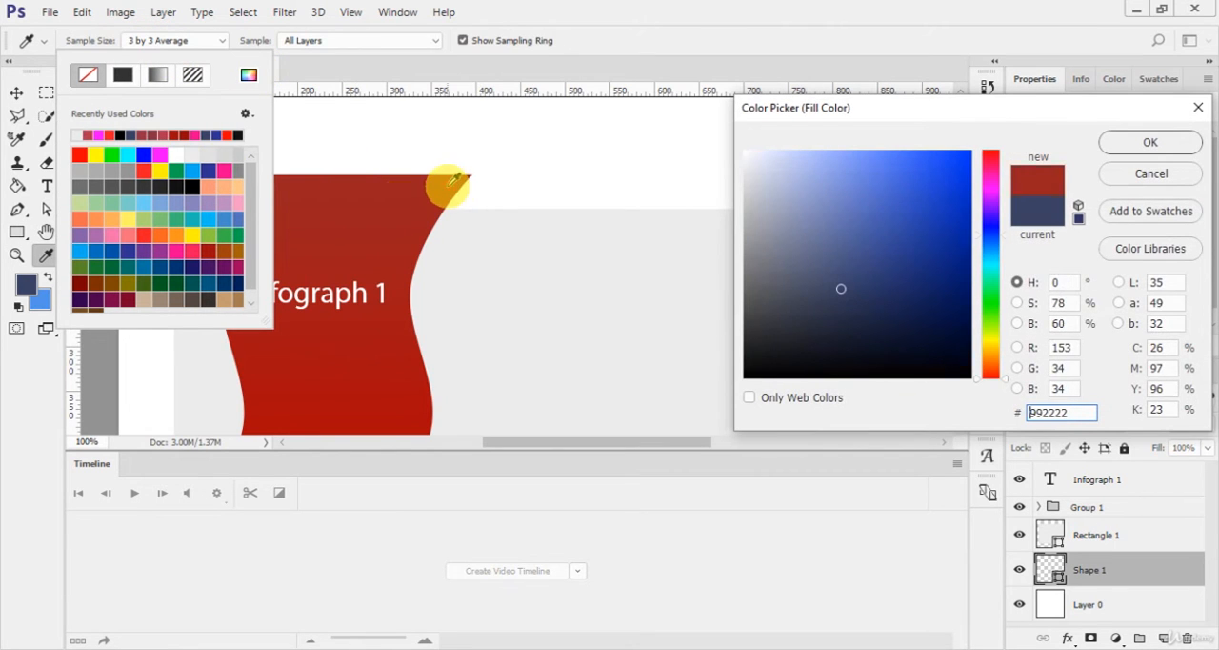
left_click_drag(944, 237, 968, 258)
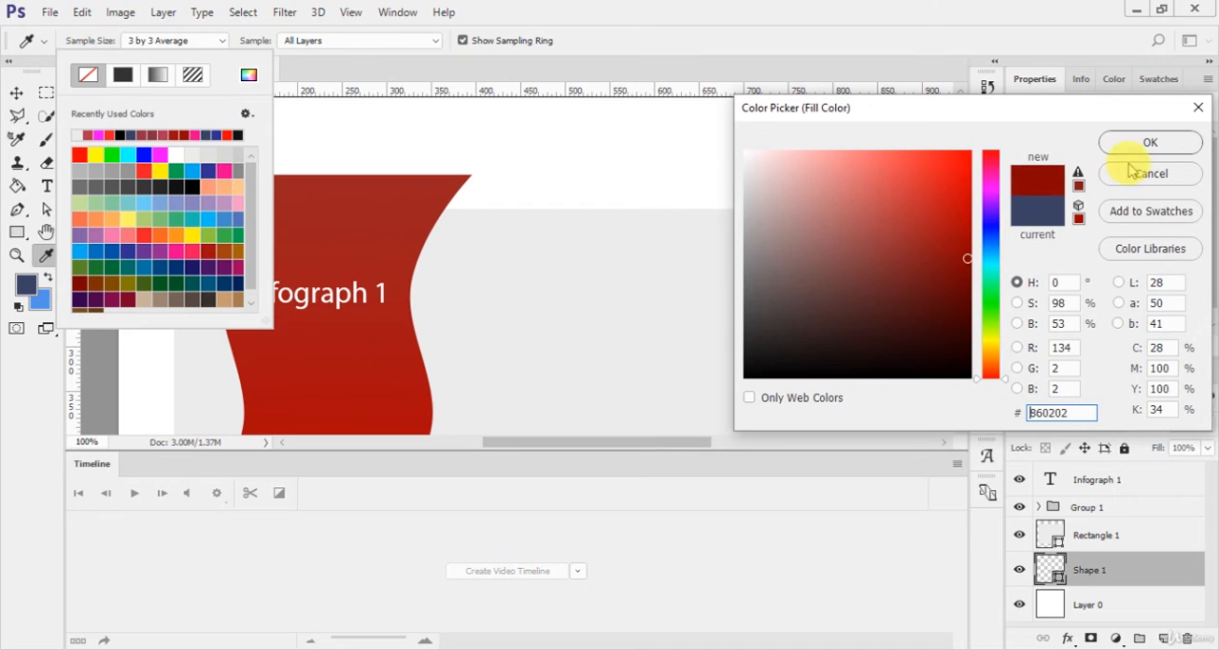
left_click(1147, 143)
left_click(647, 217)
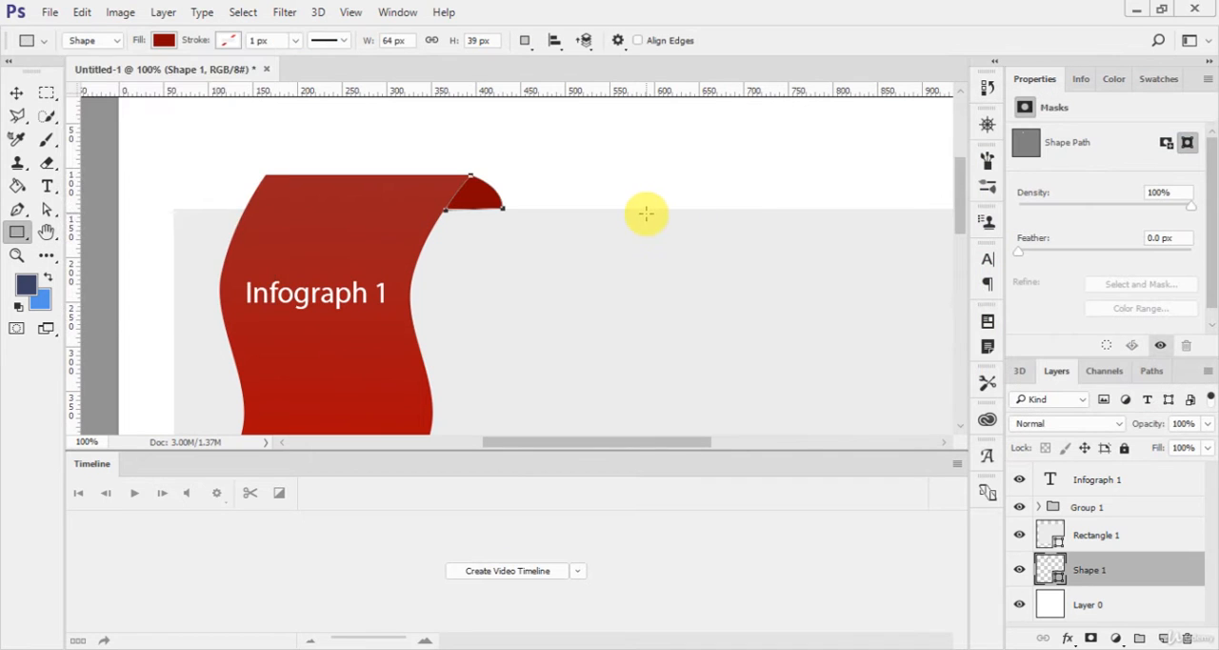
key("v")
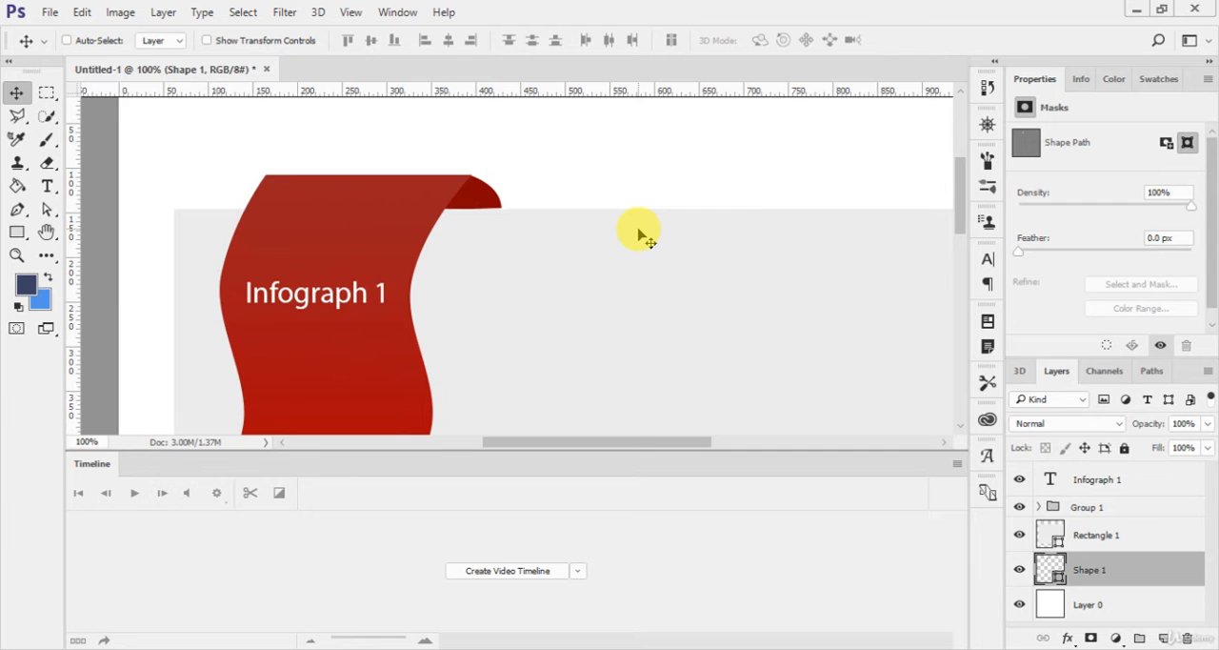
Step: Warp the fold's top edge slightly upward to meet the ribbon's top edge
key("ctrl+t")
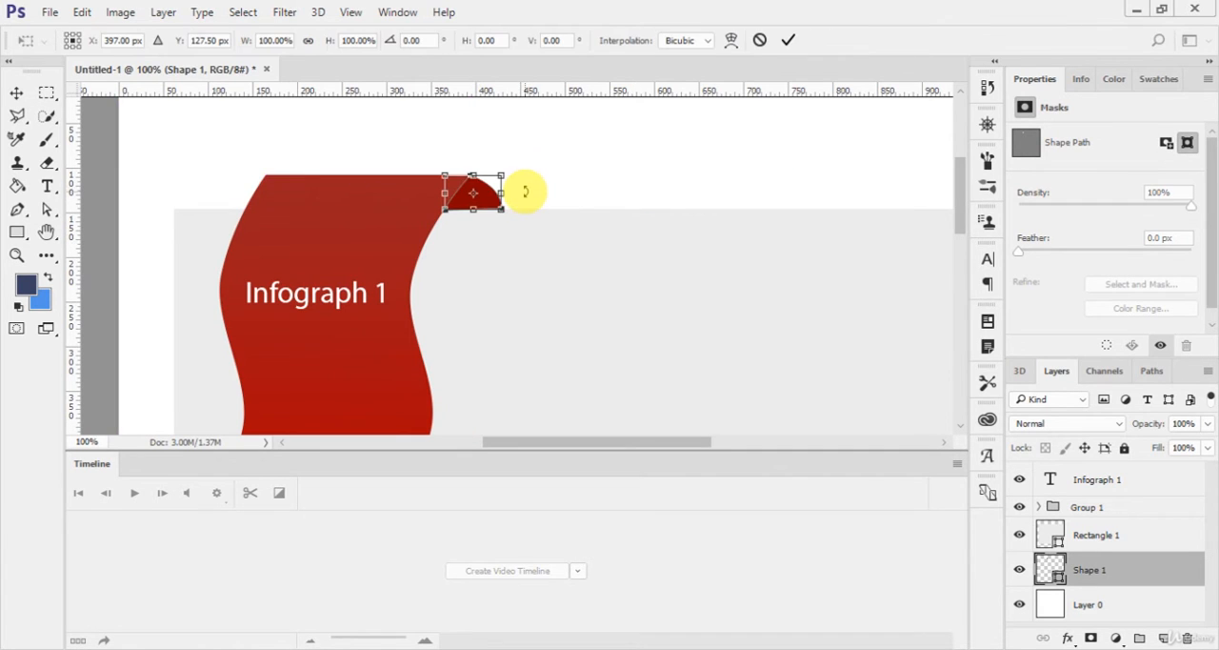
key("ctrl+plus")
key("ctrl+plus")
left_click_drag(524, 191, 593, 378)
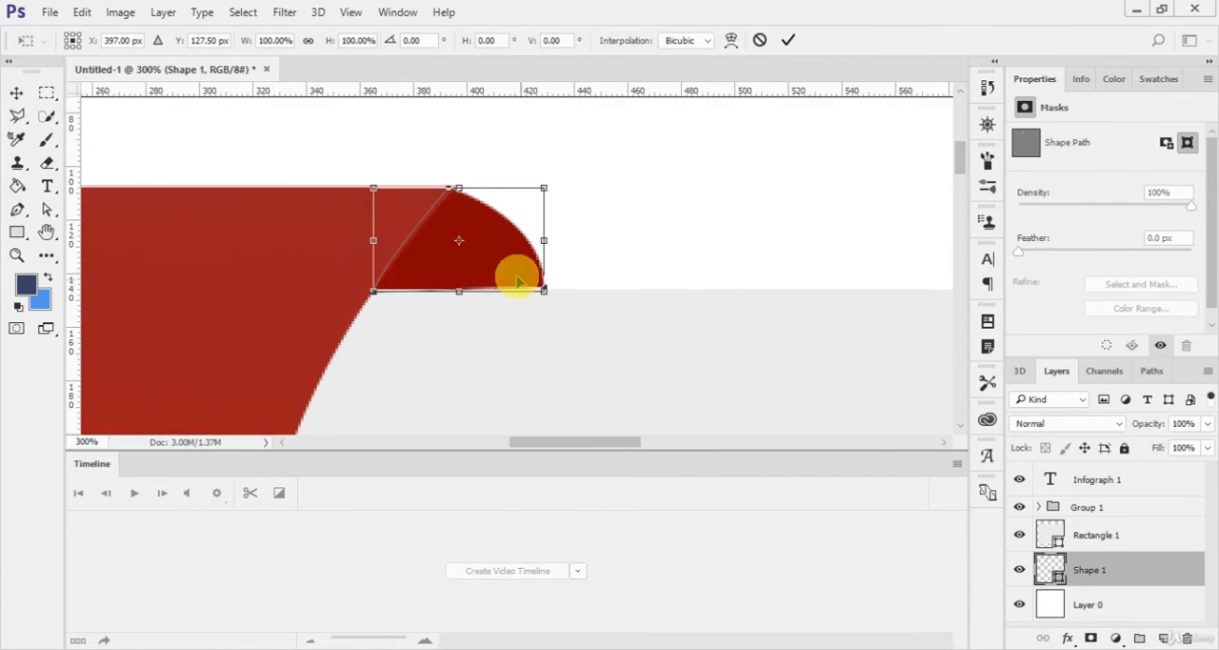
left_click(730, 40)
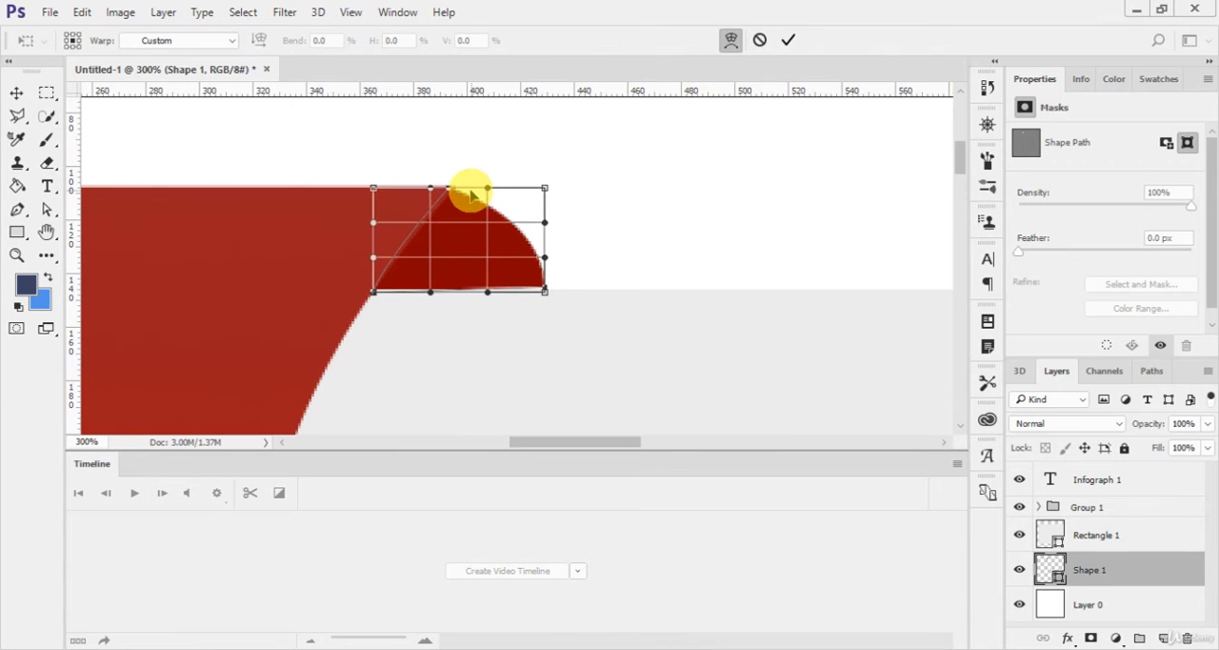
left_click_drag(468, 191, 467, 185)
key("Return")
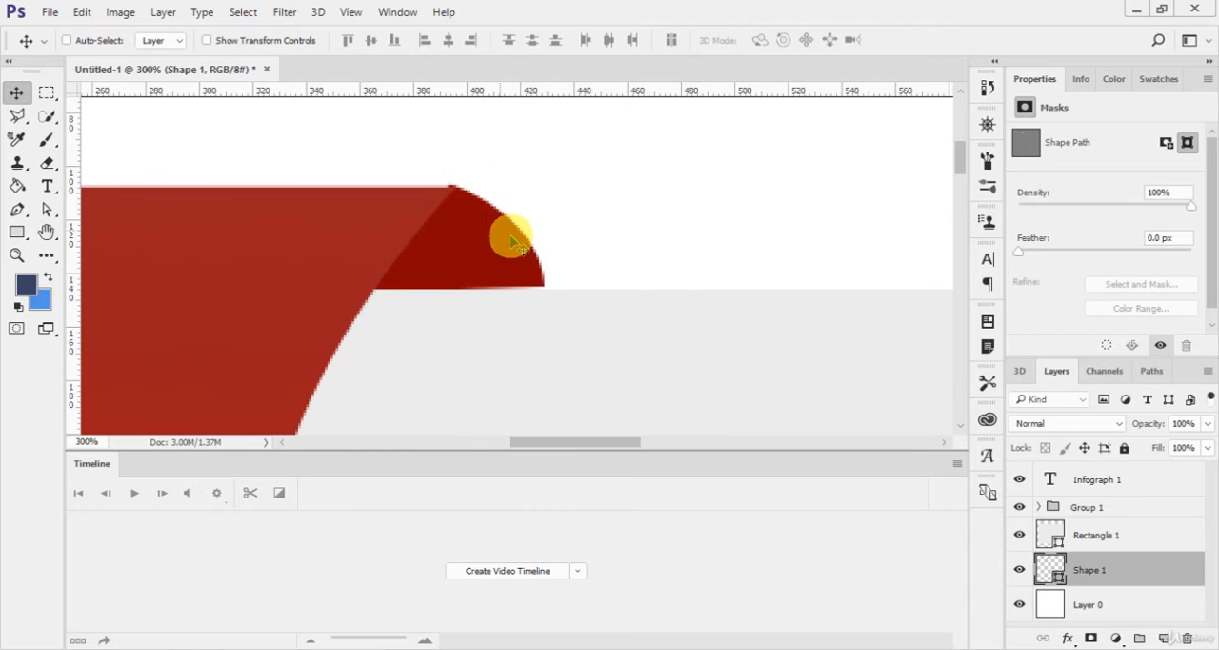
key("ctrl+0")
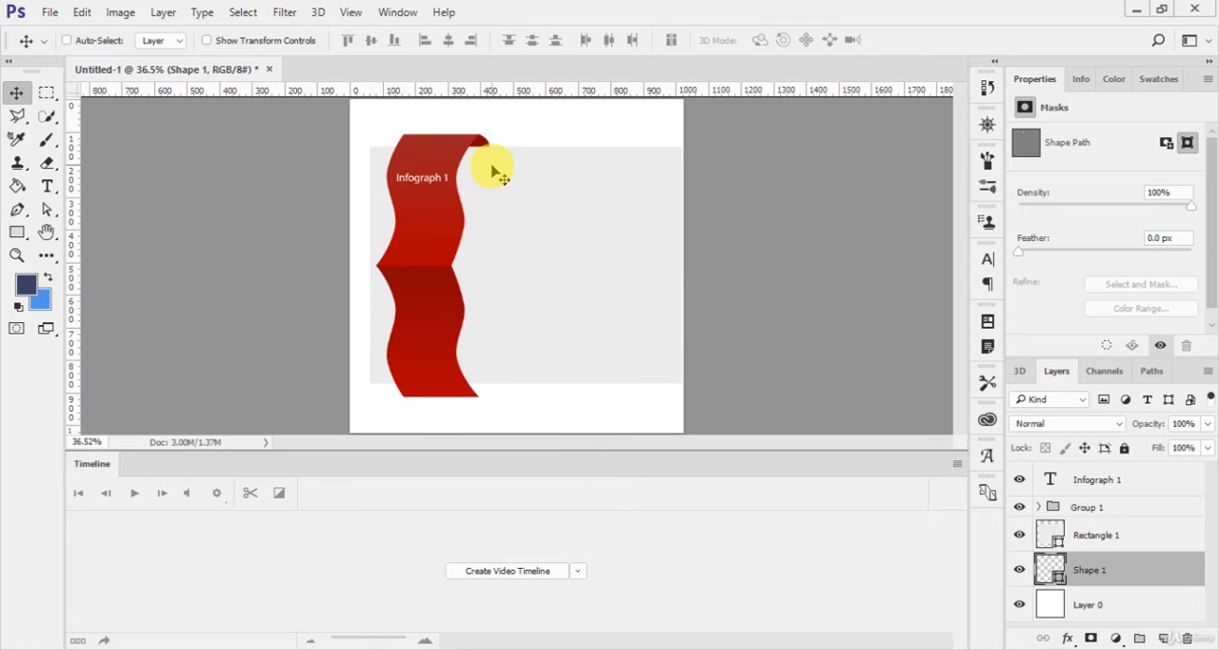
Step: Duplicate the fold shape, flip the copy vertically and move it to the ribbon's lower right corner
left_click_drag(493, 364, 479, 273)
key("ctrl+t")
right_click(483, 188)
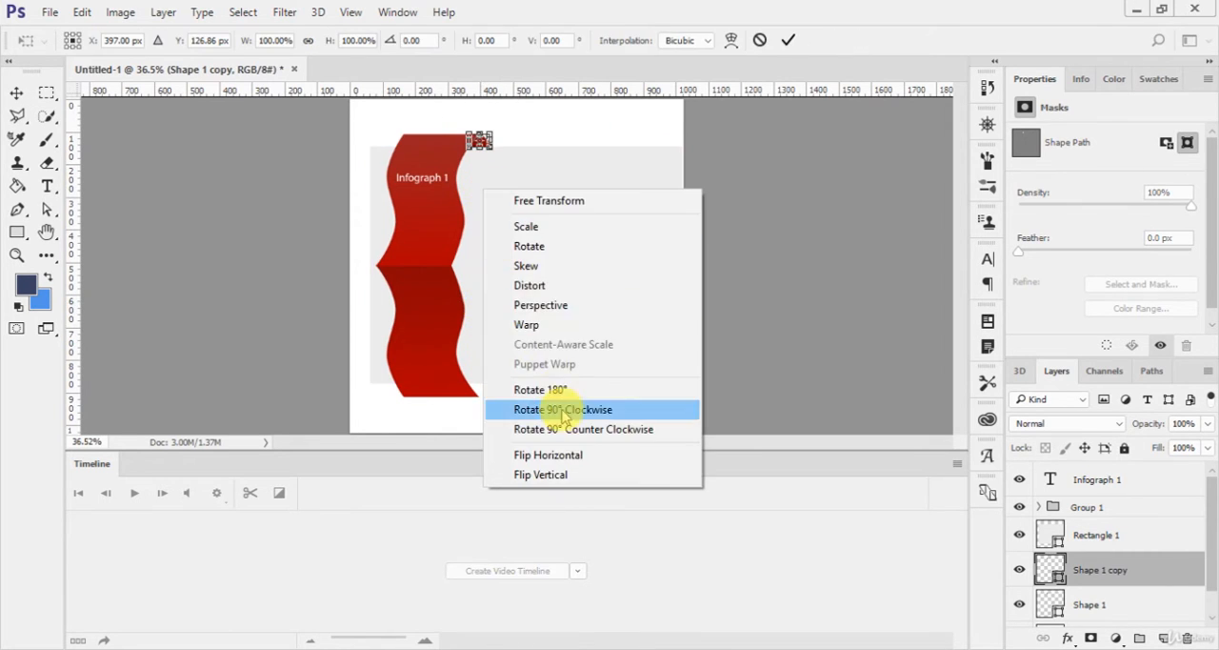
left_click(564, 476)
key("Return")
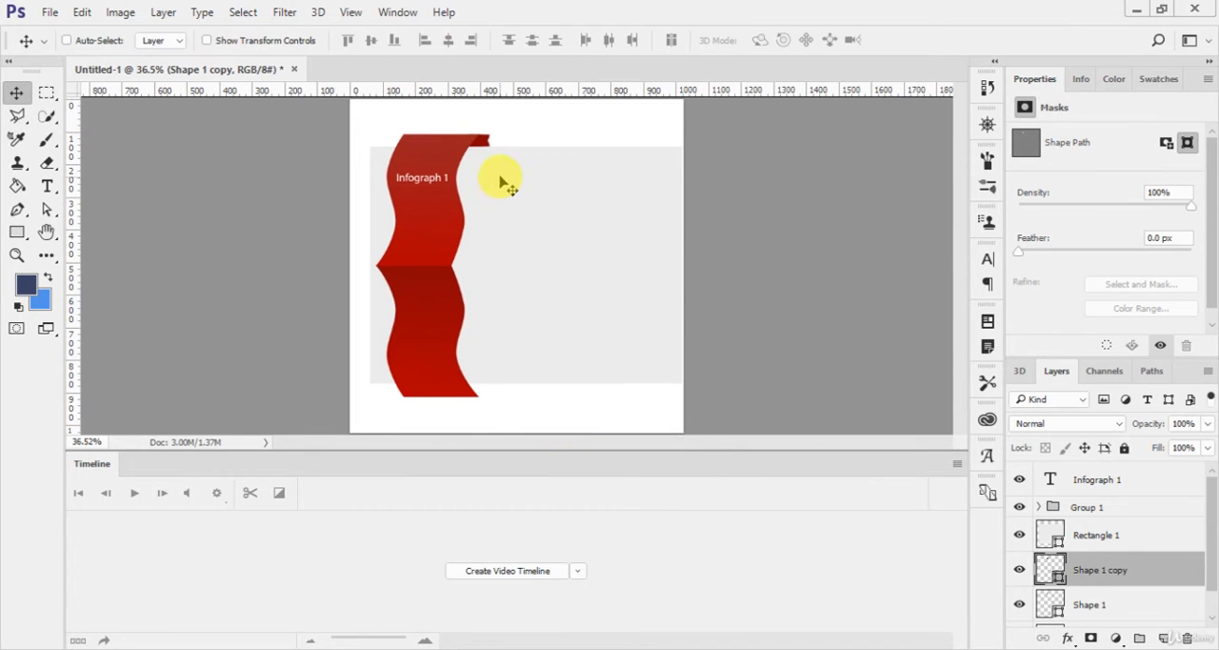
left_click_drag(503, 182, 501, 427)
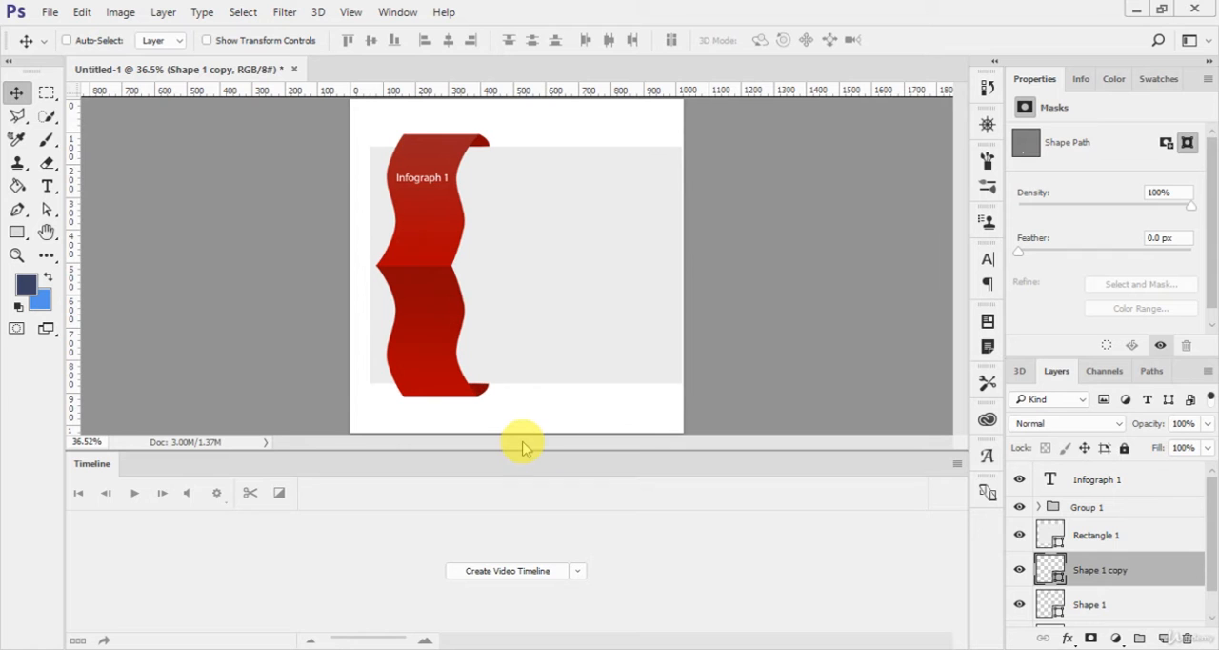
Step: Rotate the lower fold by about -2.3° to level its upper edge and align it with the ribbon, centered at about X 395 px, Y 891 px
scroll(520, 438, "up", 2)
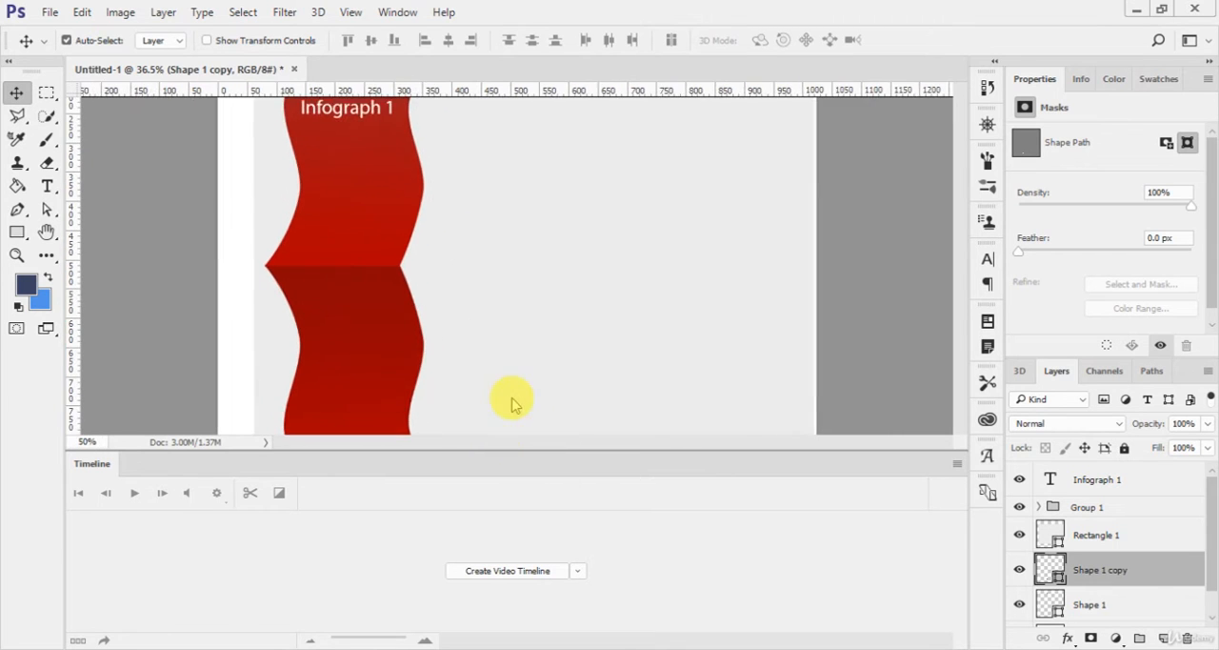
left_click_drag(564, 369, 592, 343)
scroll(565, 343, "up", 3)
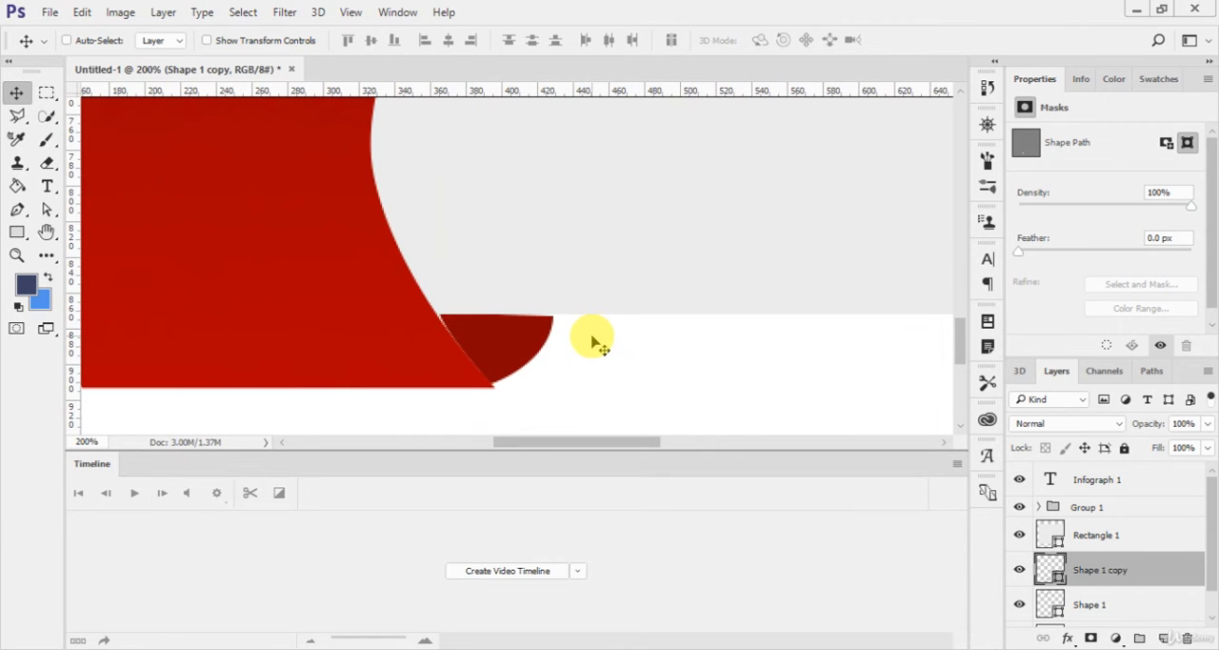
key("ctrl")
key("ctrl+t")
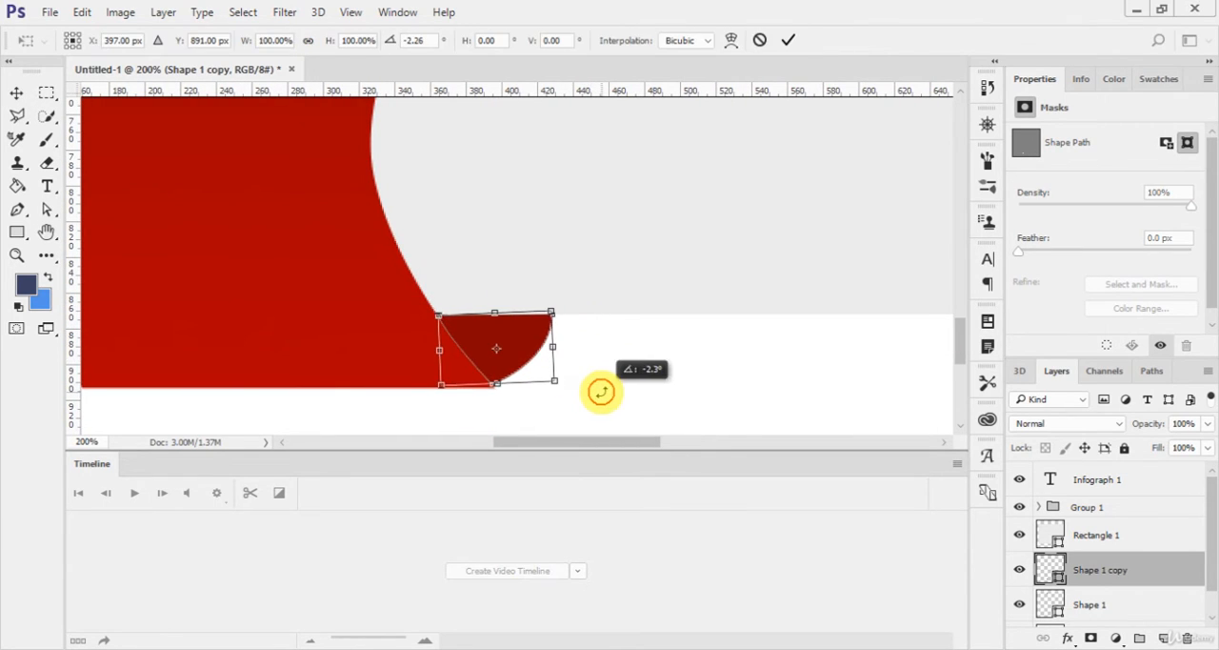
key("Escape")
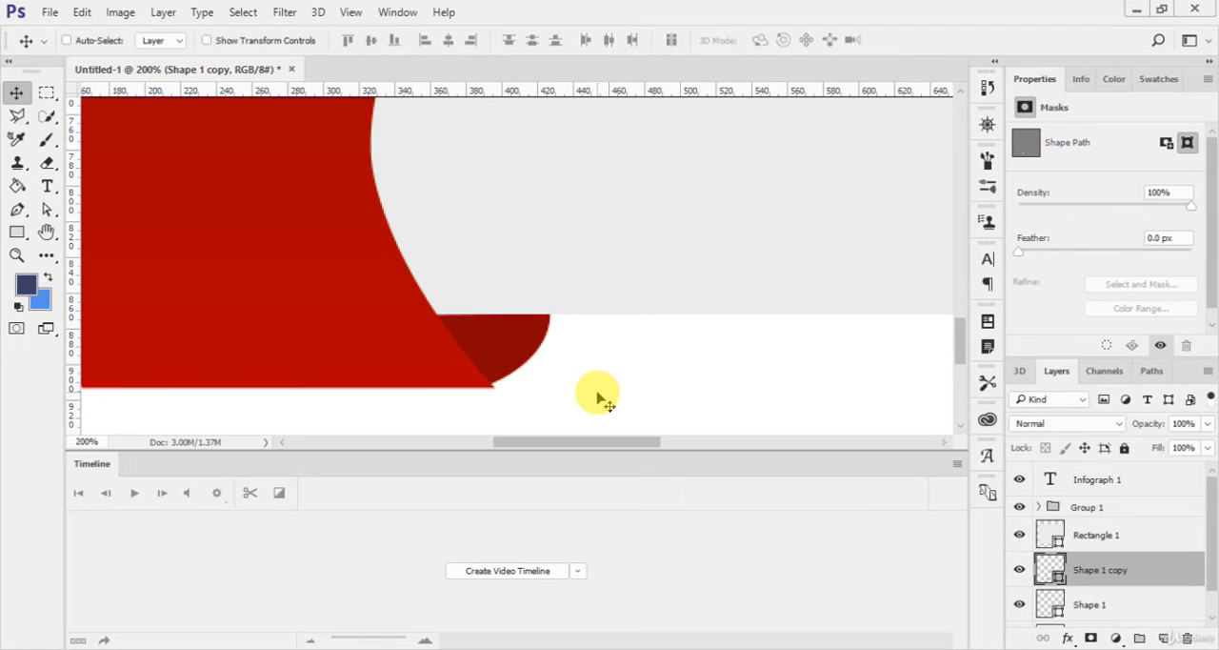
Step: Warp the lower fold's bottom edge slightly downward to meet the ribbon's bottom edge
key("ctrl+t")
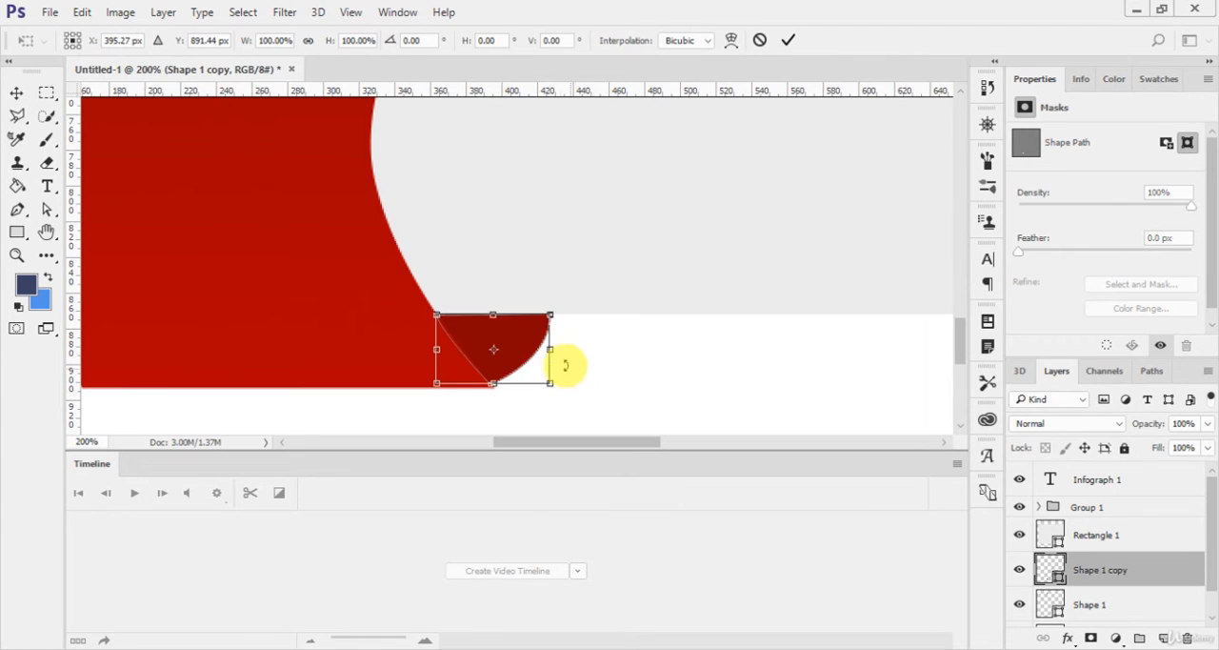
left_click(731, 40)
left_click_drag(498, 381, 500, 383)
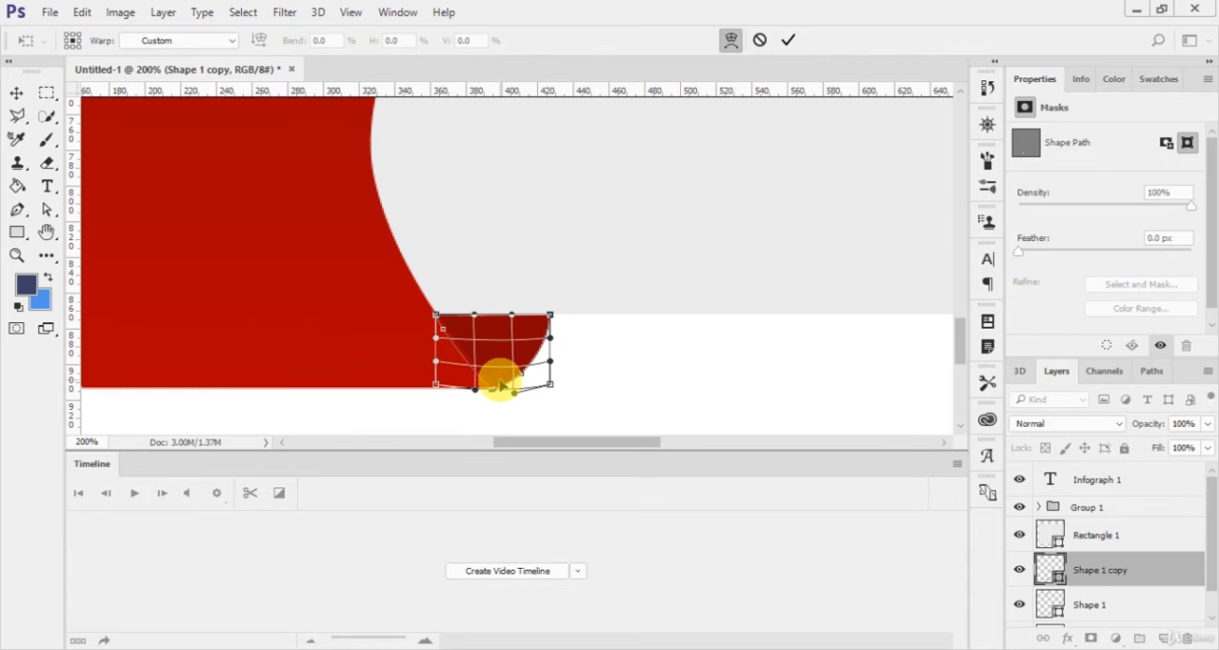
key("Return")
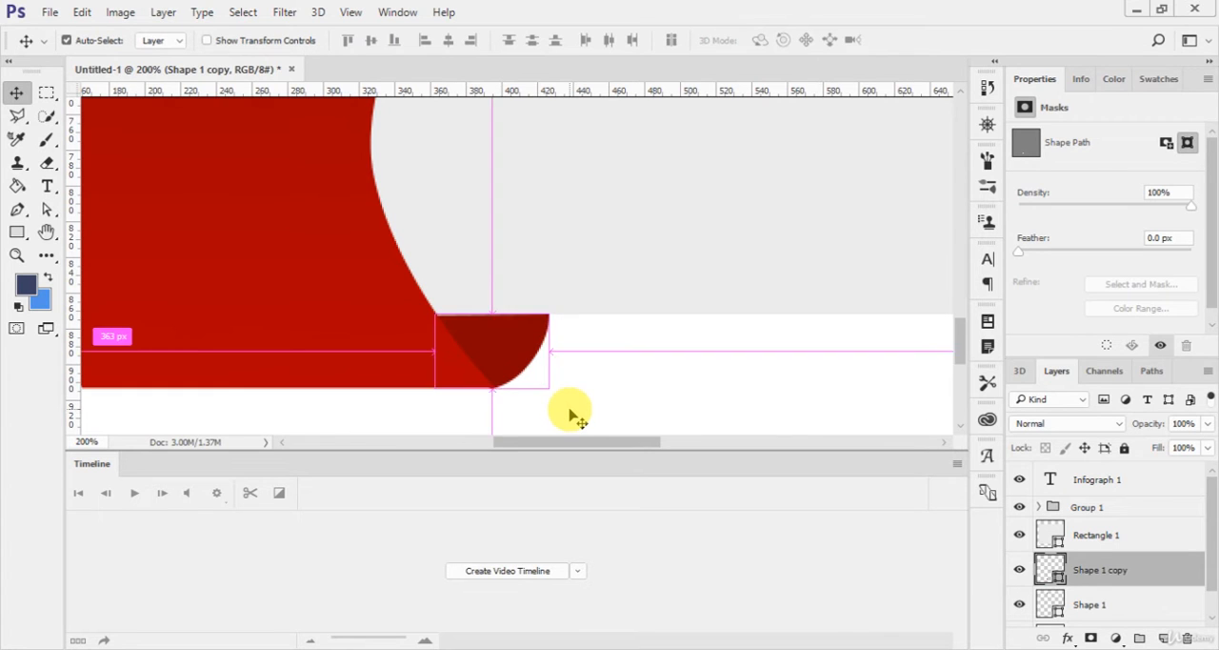
key("ctrl+0")
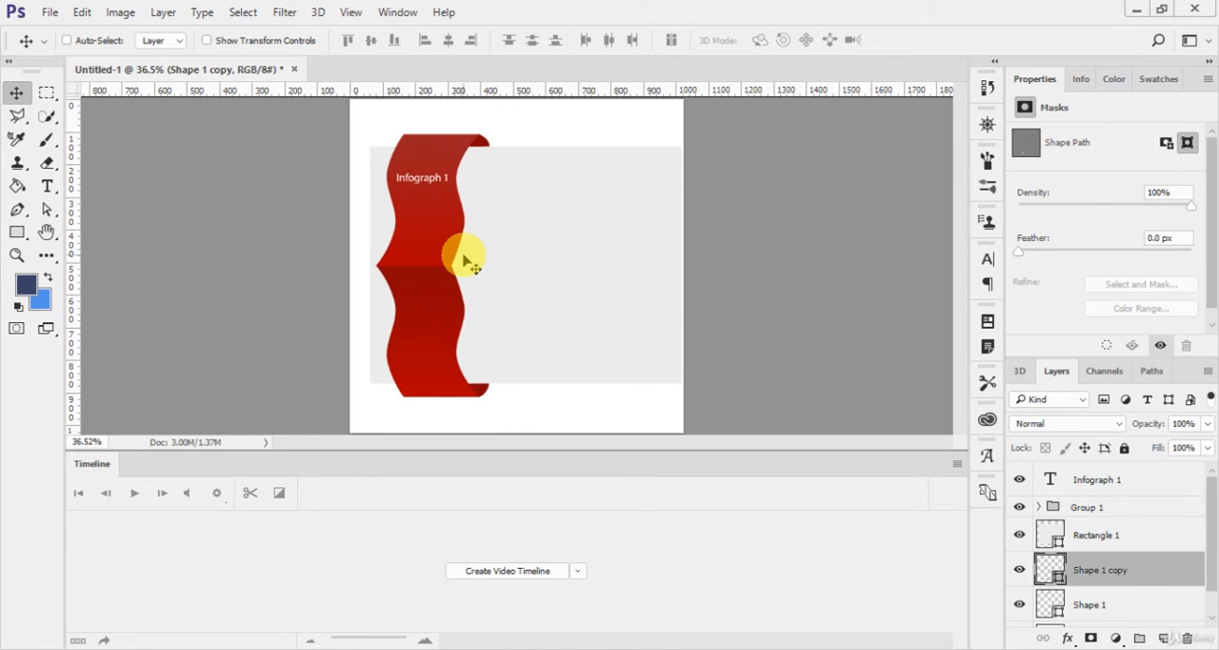
left_click(1116, 504)
left_click(1135, 482)
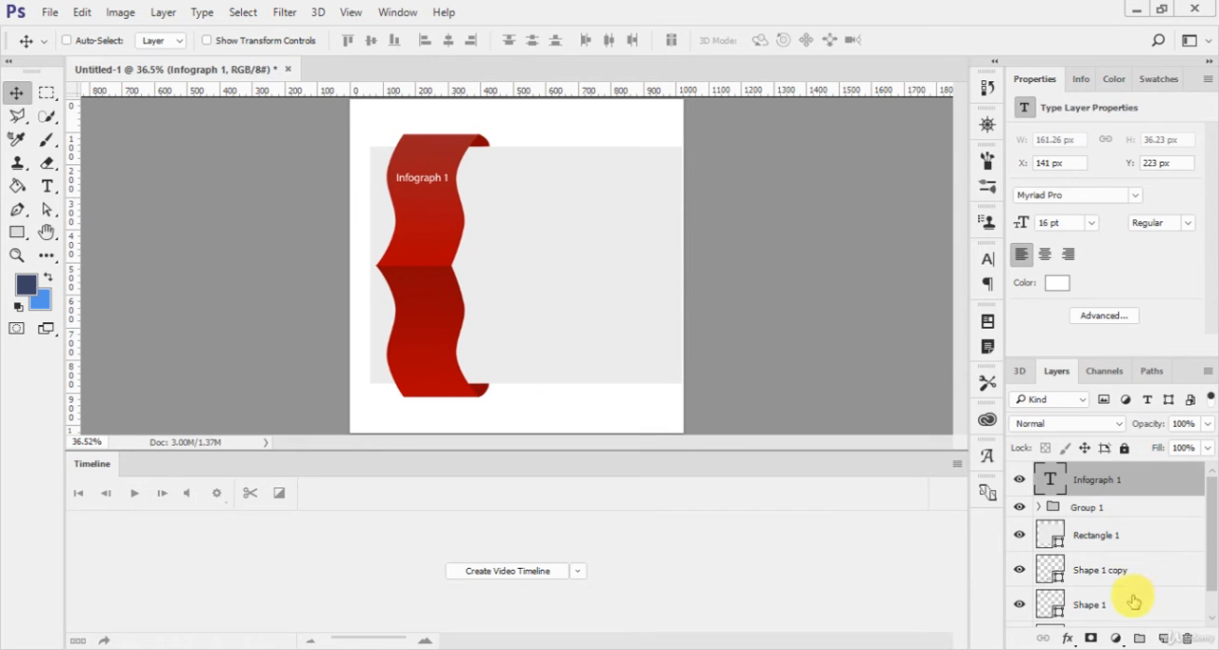
left_click(1126, 615)
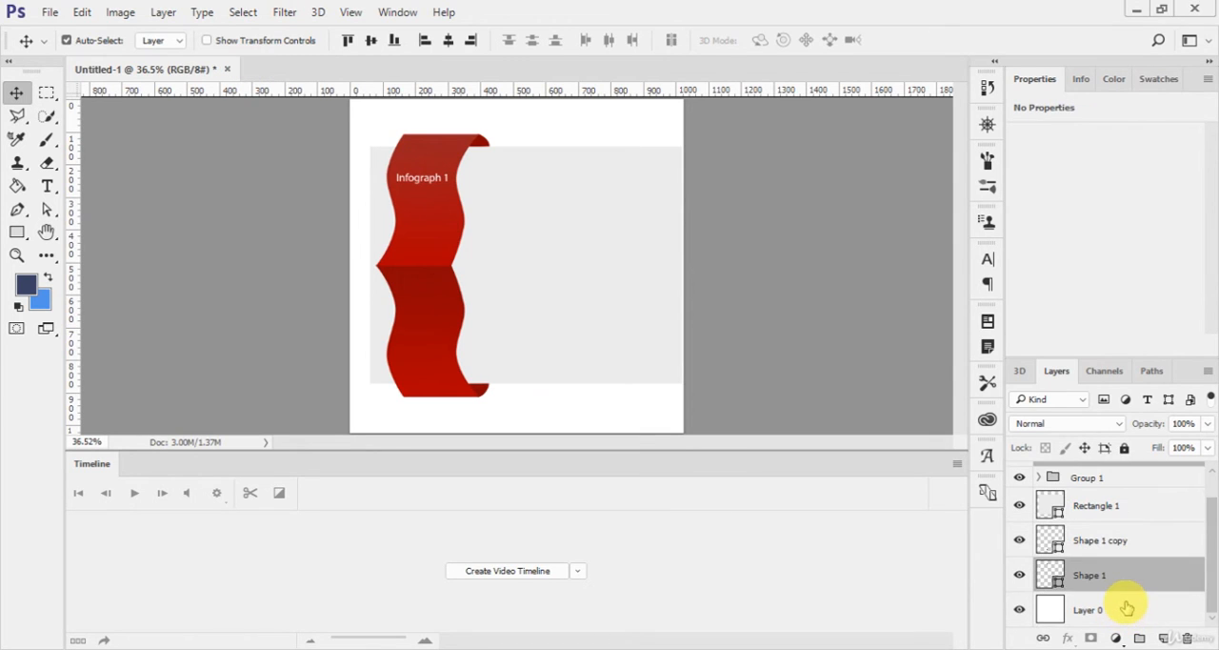
key("ctrl+g")
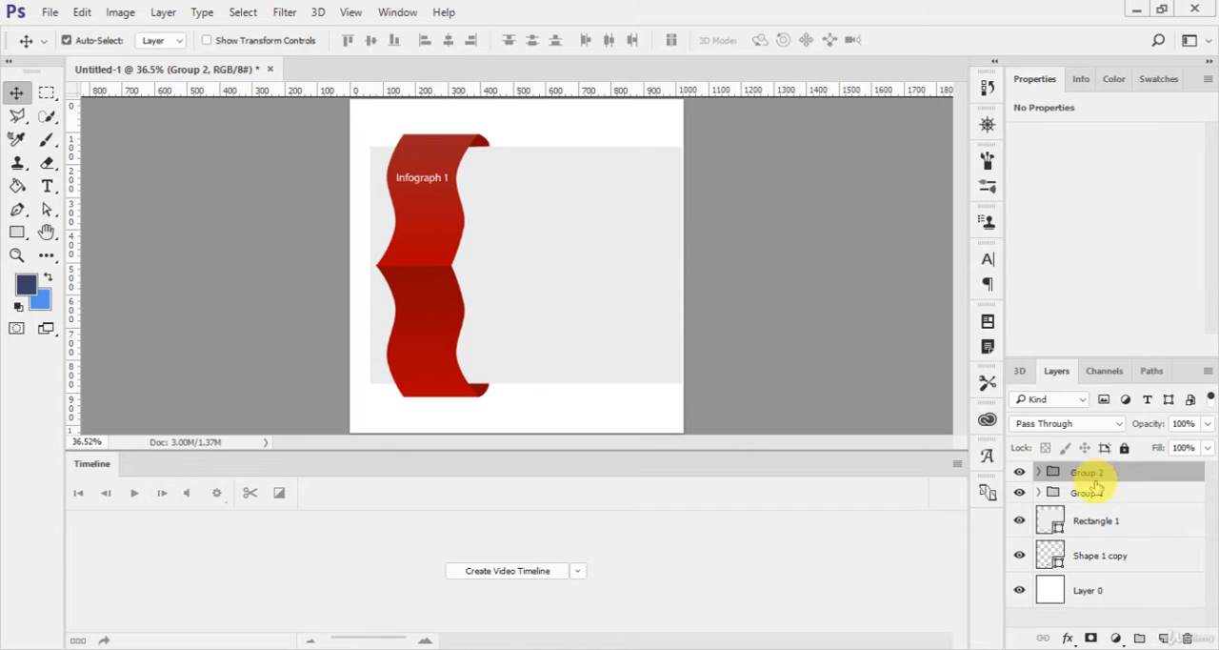
key("ctrl+z")
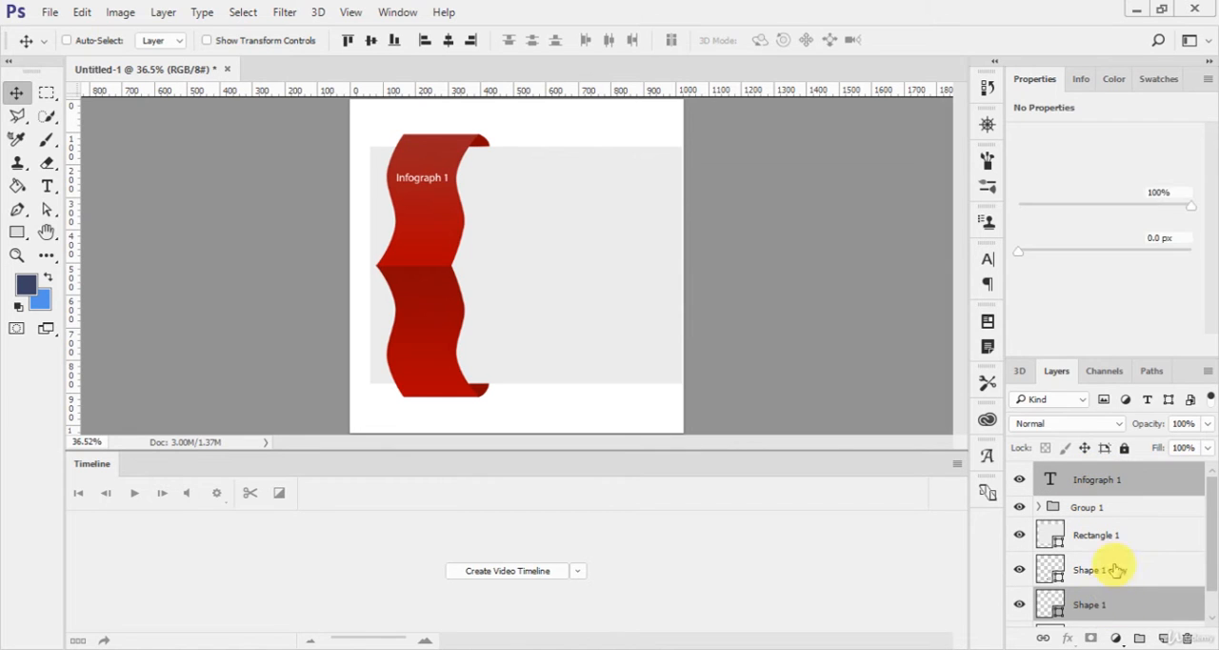
Step: Group all layers from the Infograph 1 text down to Shape 1 and name the group "infograph 1"
left_click(1115, 484, "shift")
key("ctrl+g")
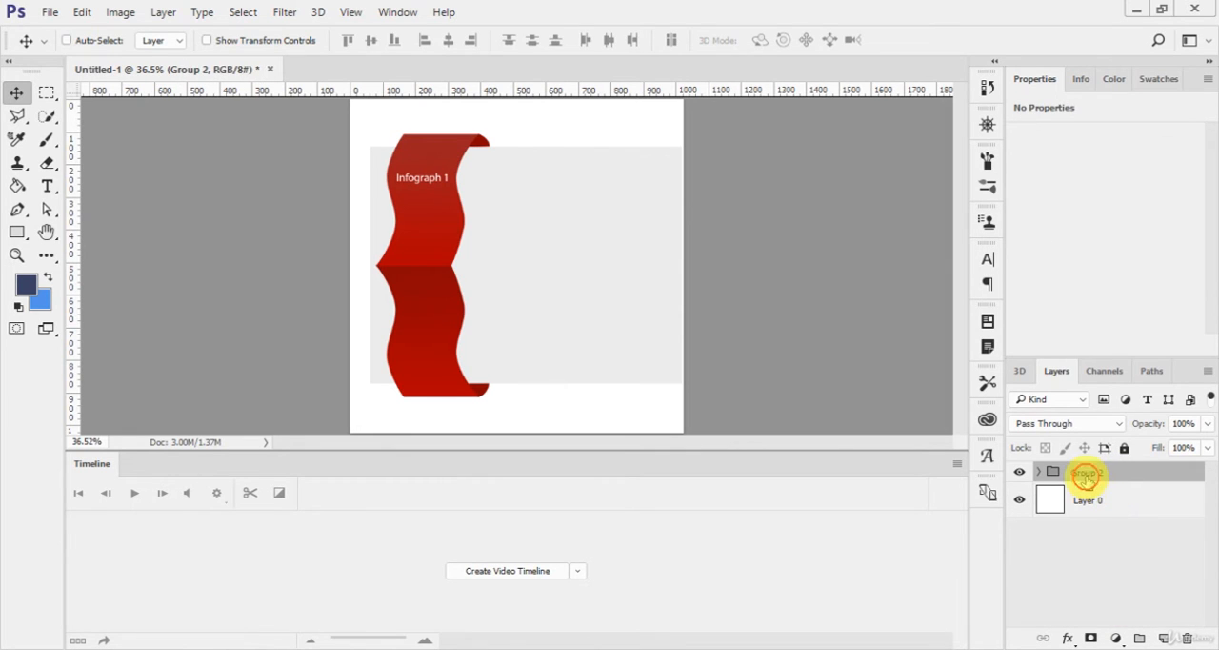
double_click(1085, 473)
type("Info")
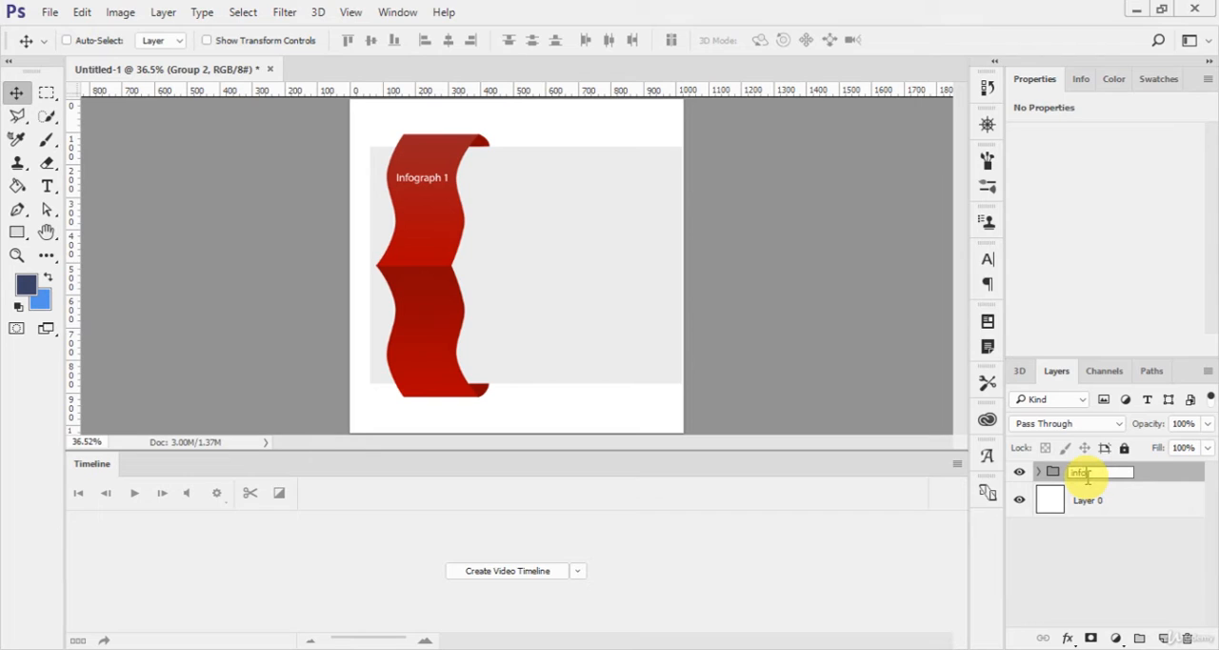
type("graph 1")
key("Return")
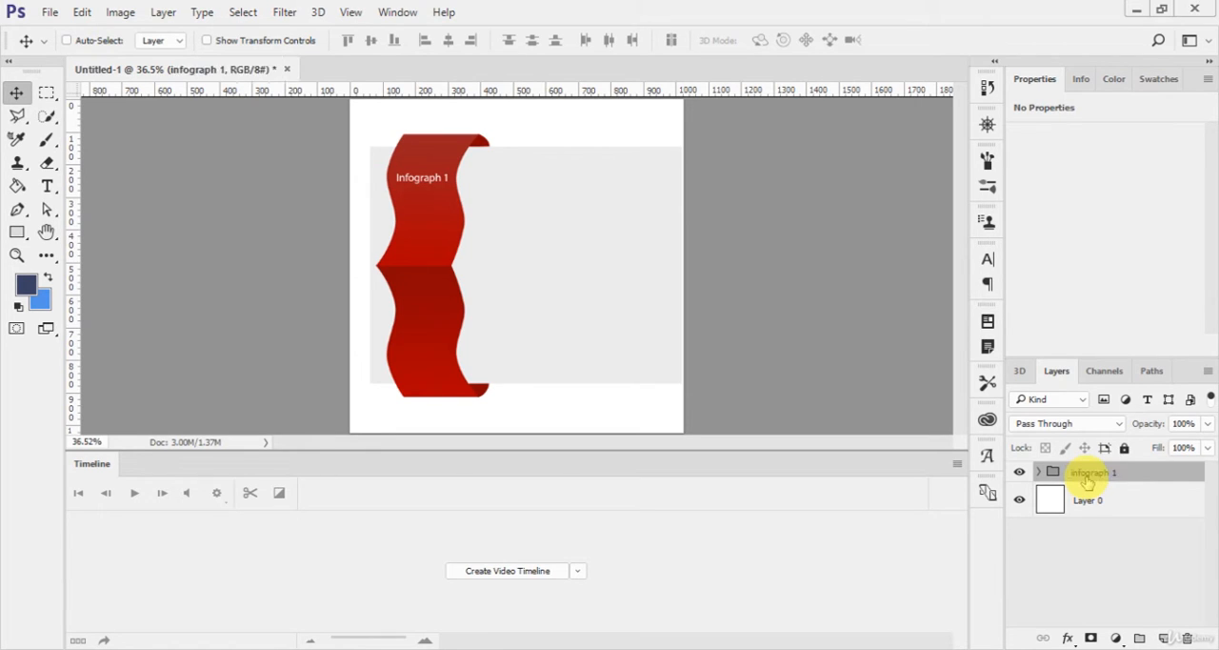
Step: Hide the infograph 1 group and draw a circle about 496 px in diameter near the middle of the blank canvas
left_click_drag(1087, 481, 1019, 455)
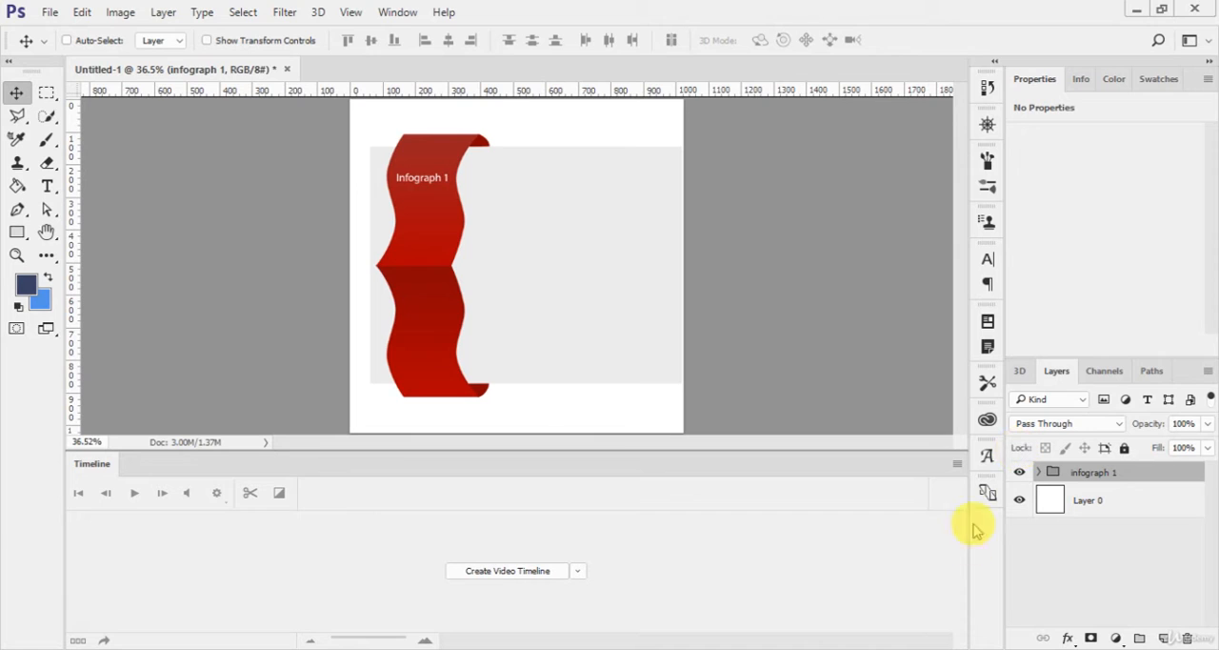
left_click(1019, 473)
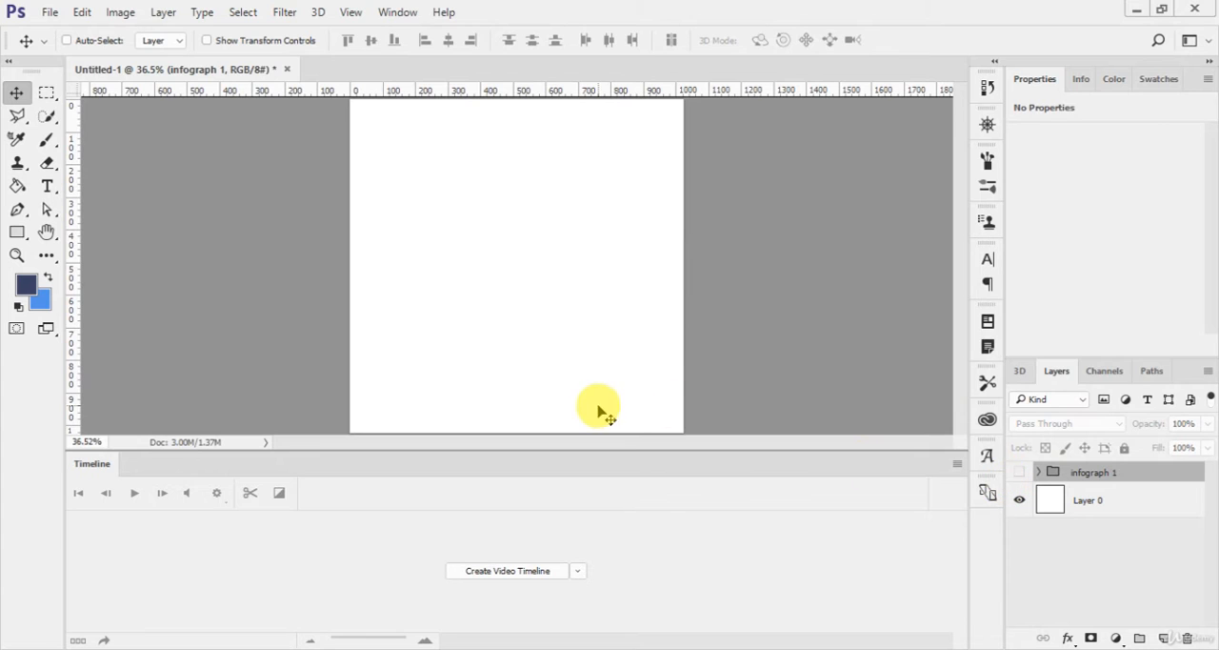
key("u")
left_click(32, 238)
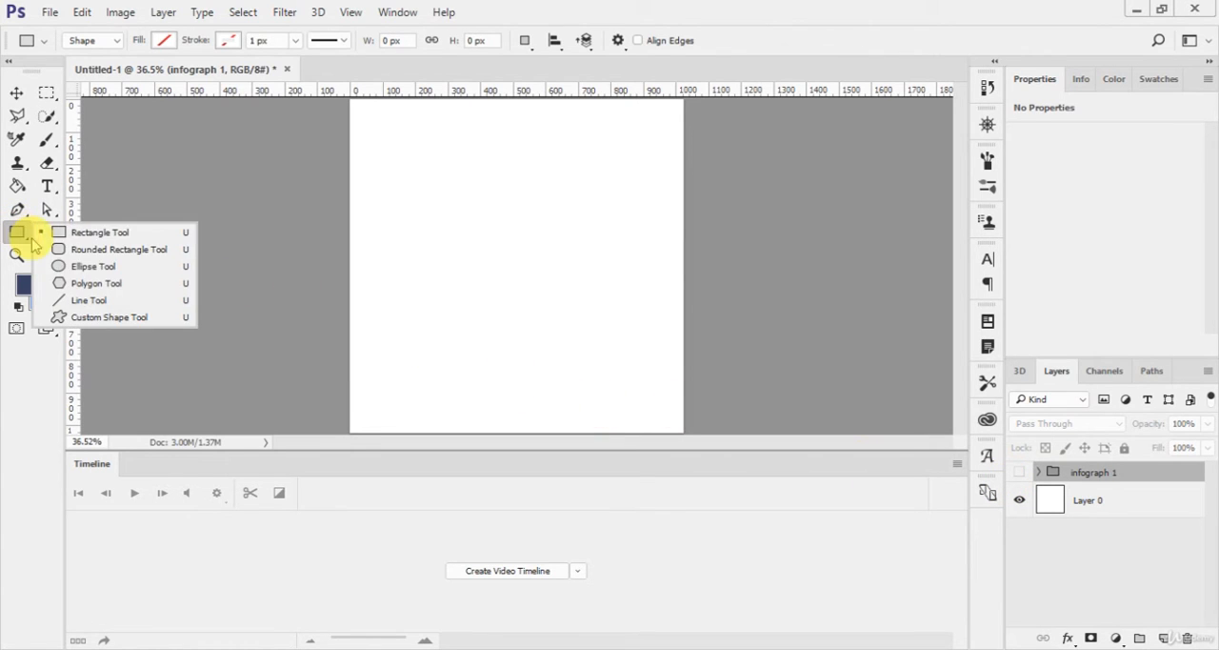
left_click(84, 265)
left_click_drag(415, 173, 578, 333)
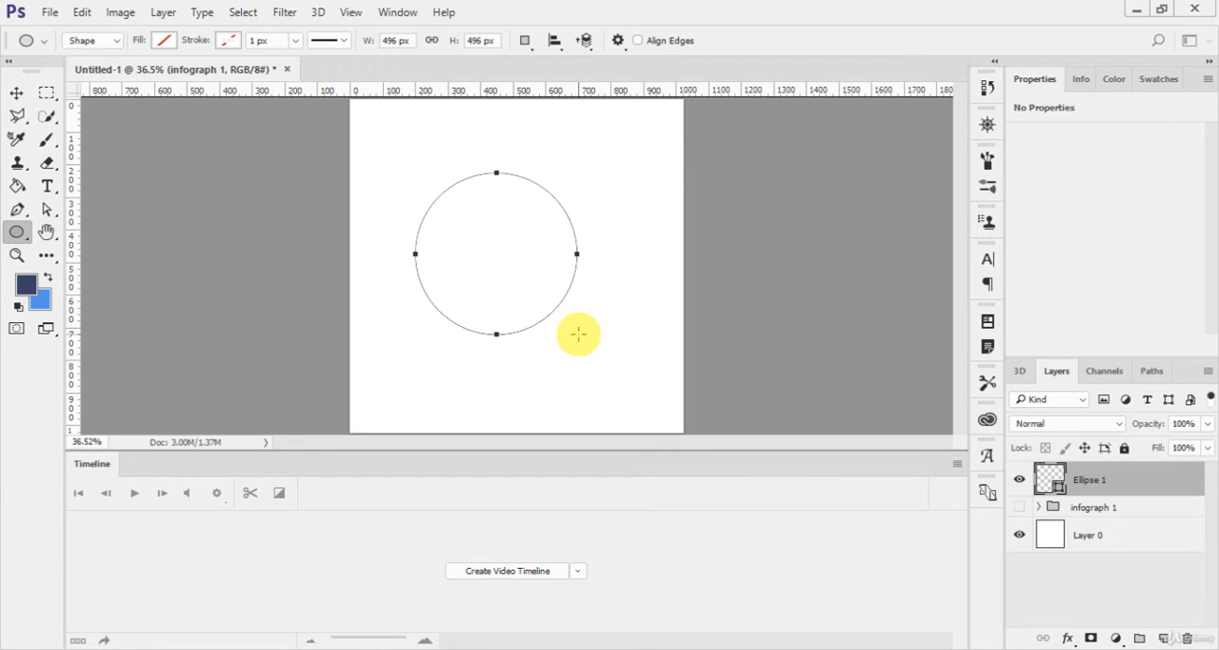
Step: Give the circle a black-to-white gradient fill and recolour its black stop to red a10606
left_click(163, 40)
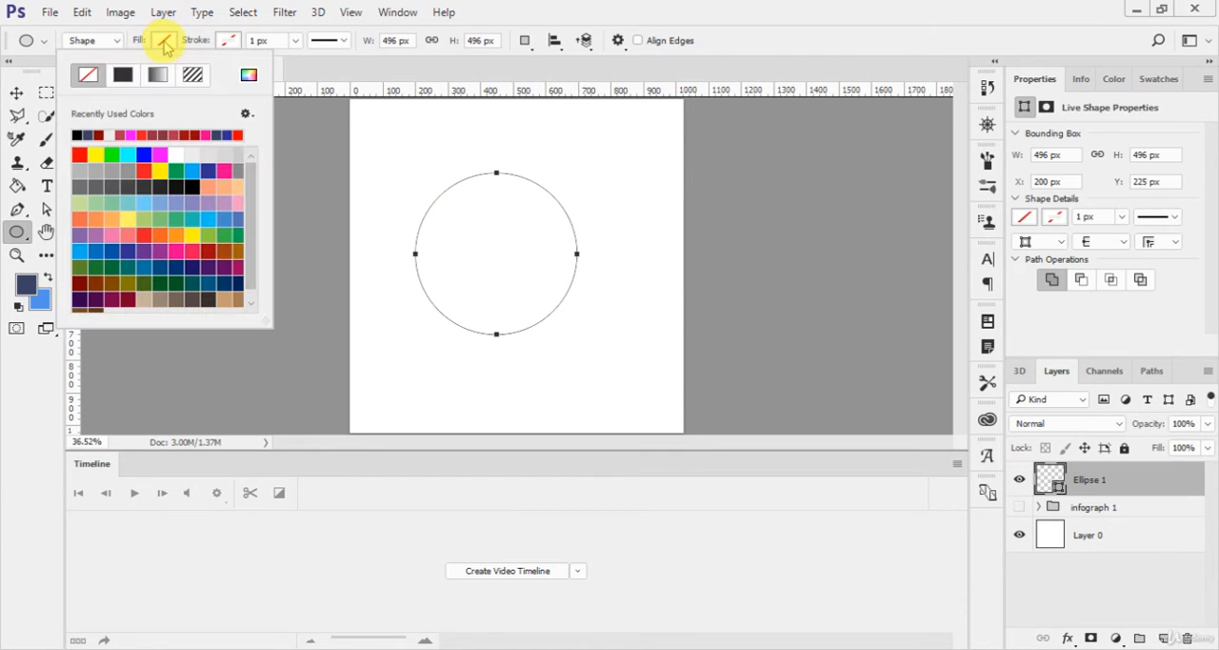
left_click(160, 78)
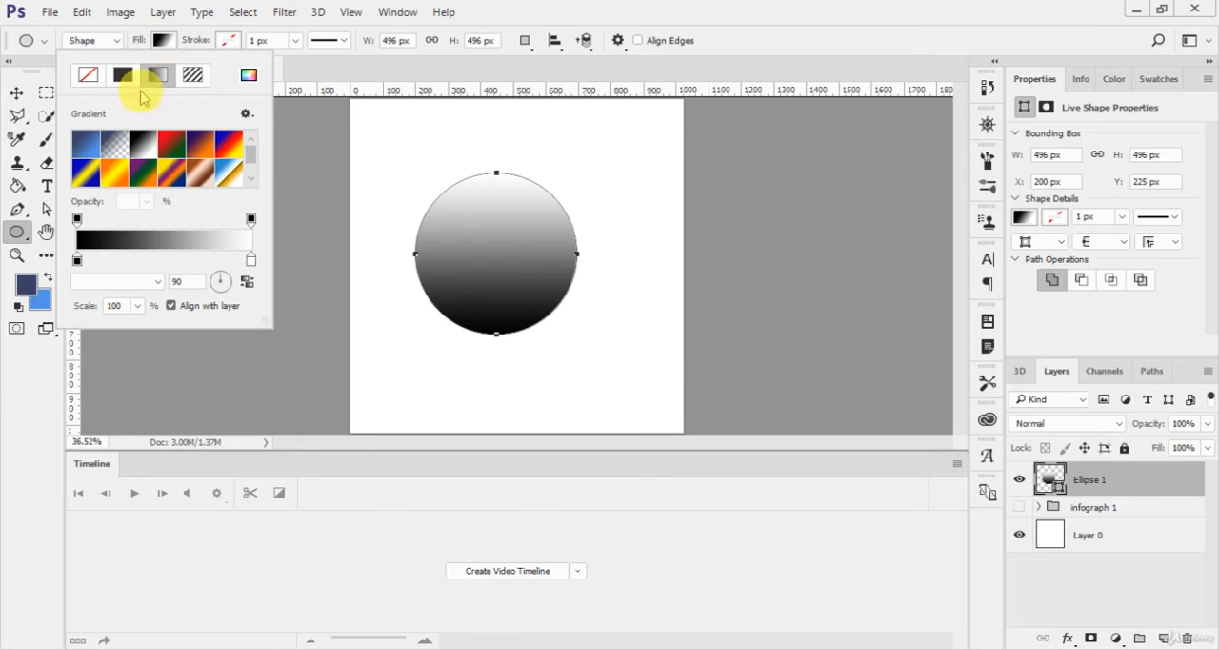
double_click(77, 260)
left_click(941, 232)
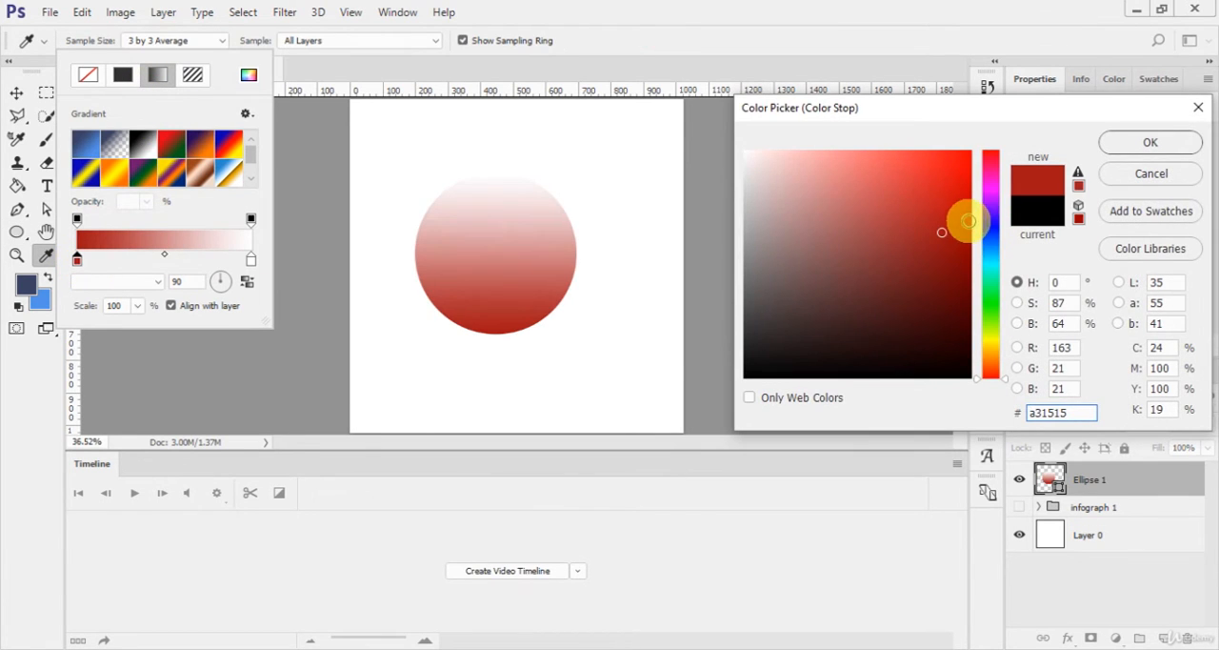
left_click(963, 234)
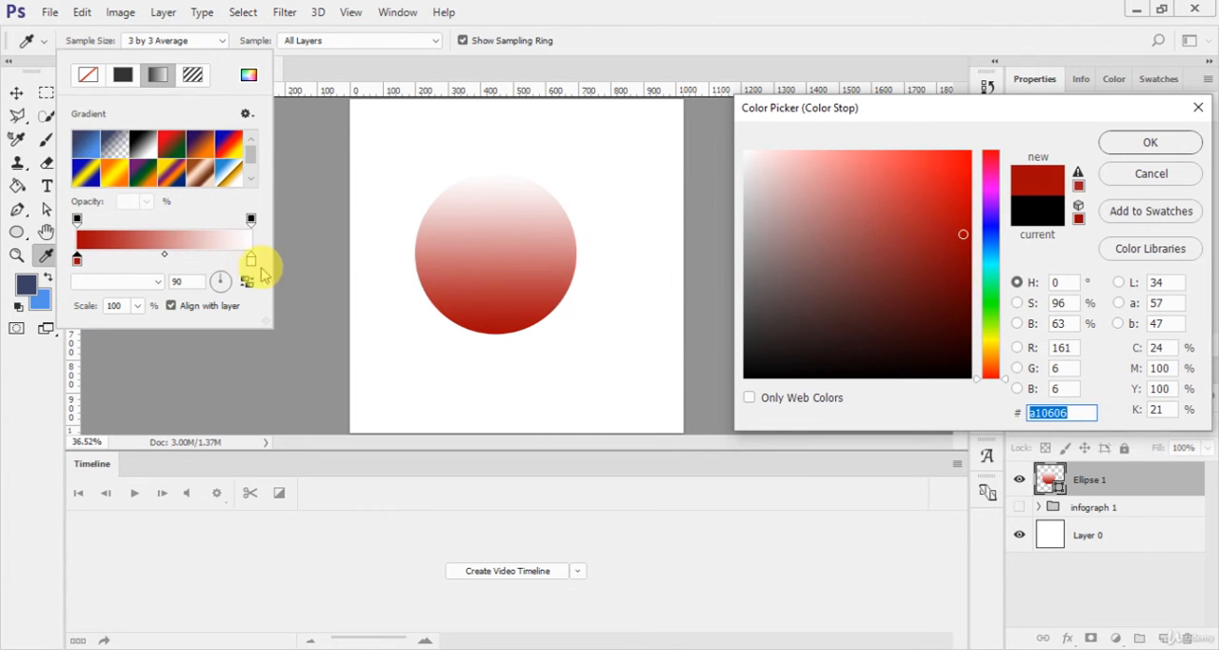
left_click(1142, 144)
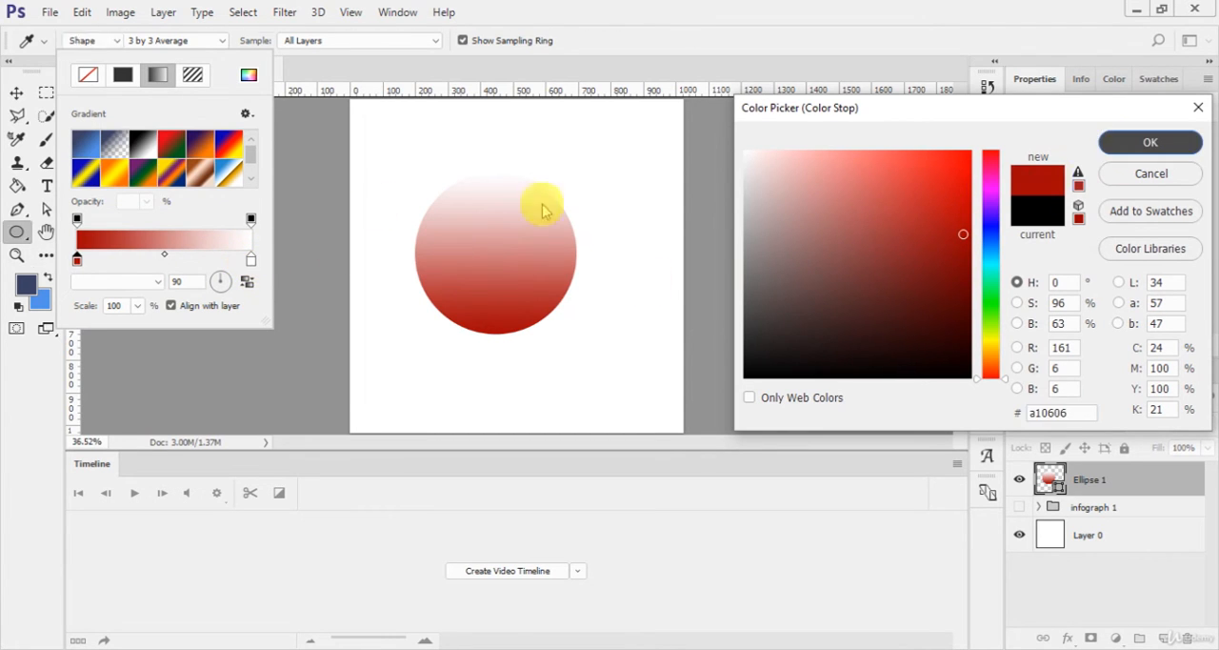
Step: Recolour the gradient's white stop to a darker shade of the red sampled from the circle
double_click(252, 261)
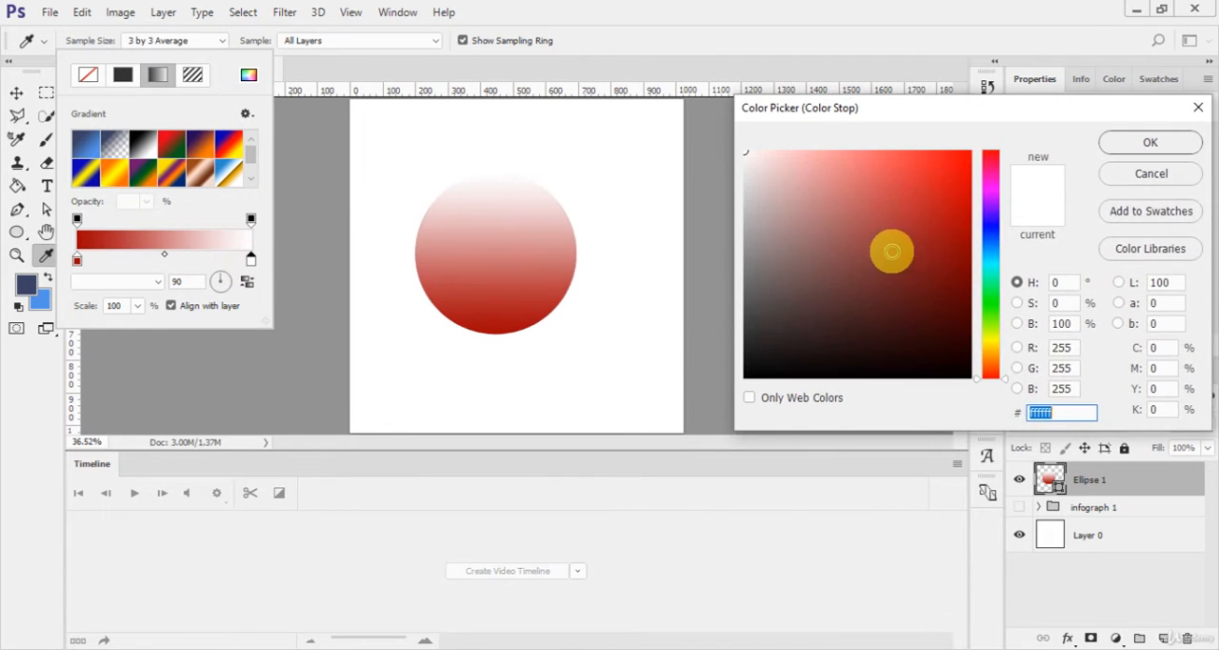
left_click(972, 239)
left_click_drag(989, 253, 958, 215)
left_click(491, 314)
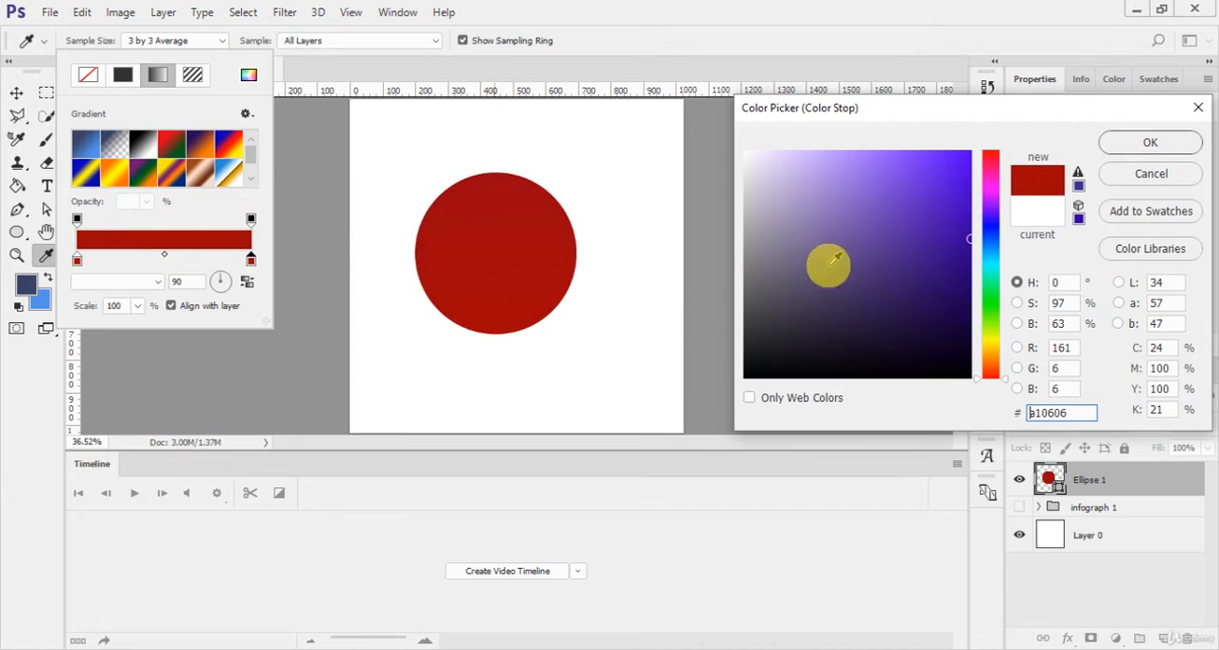
left_click(949, 201)
left_click_drag(951, 208, 964, 267)
left_click(1147, 152)
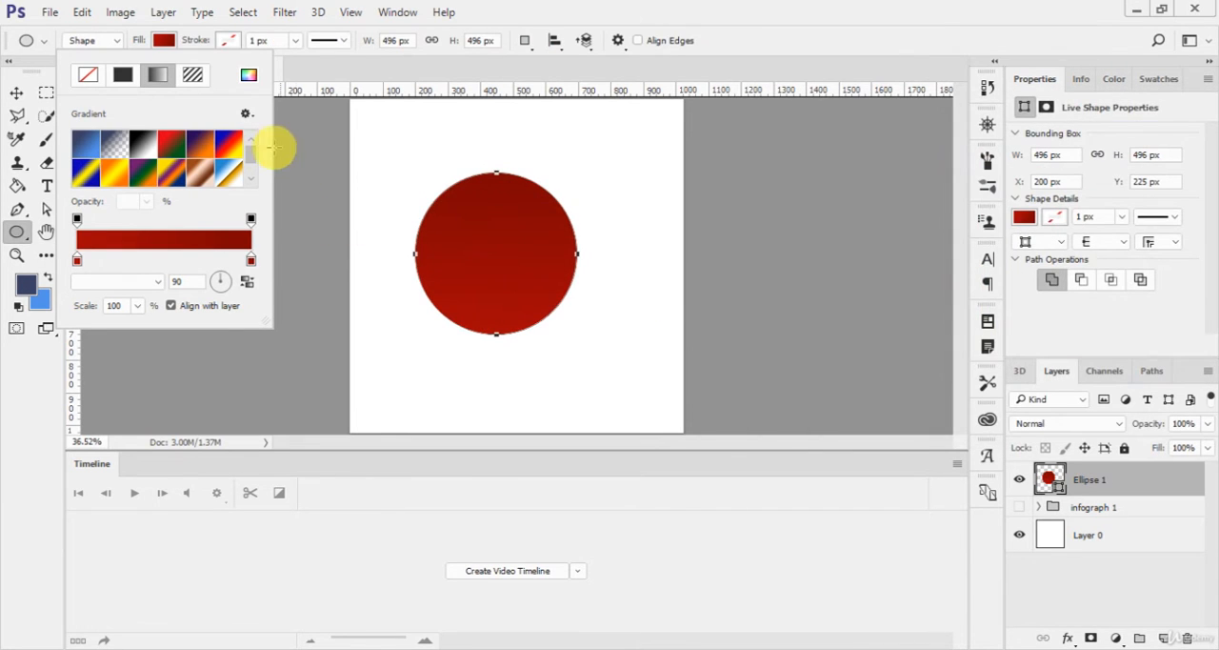
Step: Add a bright red cf1a1a stroke about 19 px wide to the circle
left_click(229, 43)
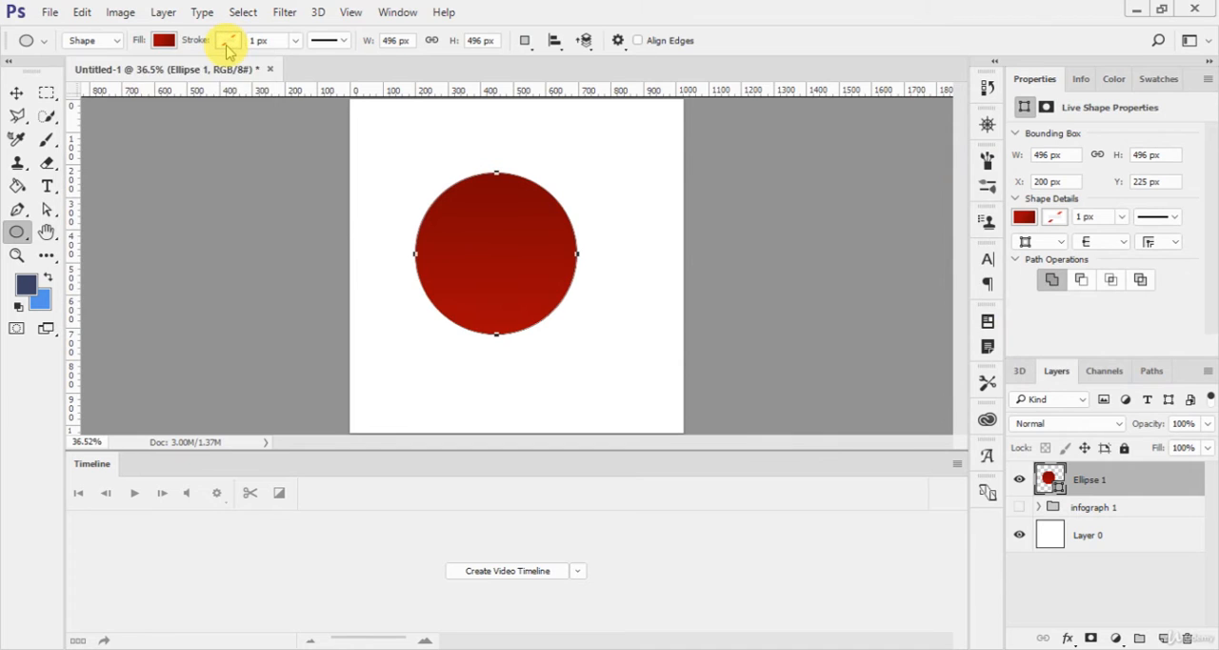
left_click(229, 43)
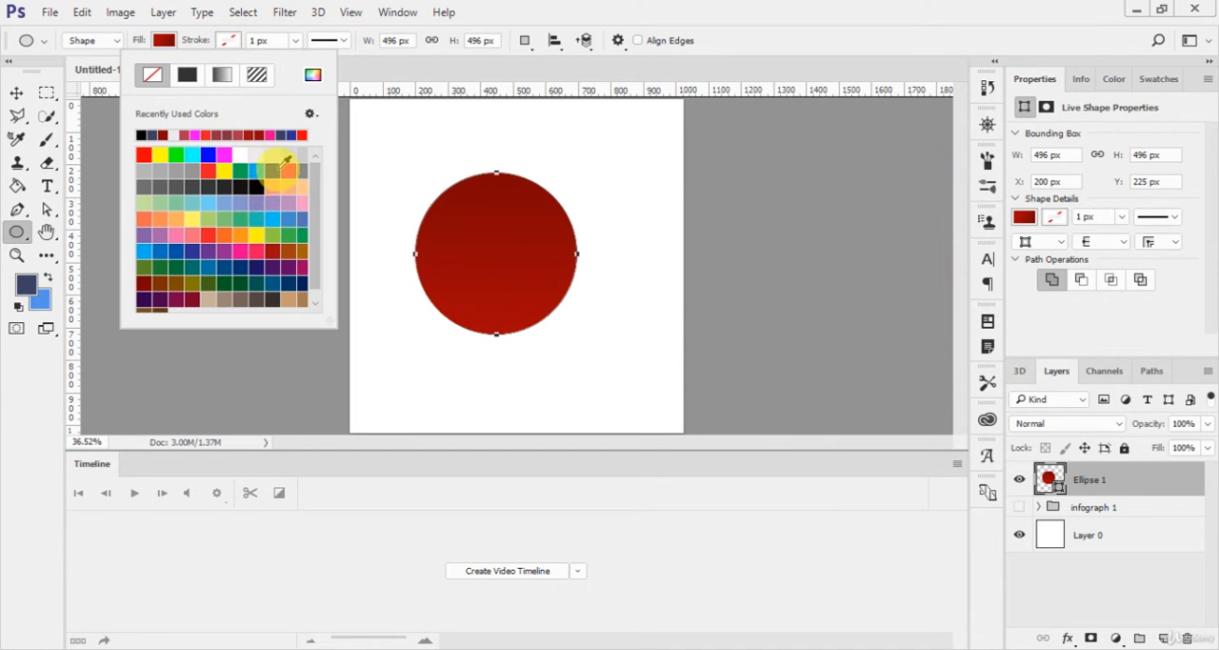
left_click(314, 74)
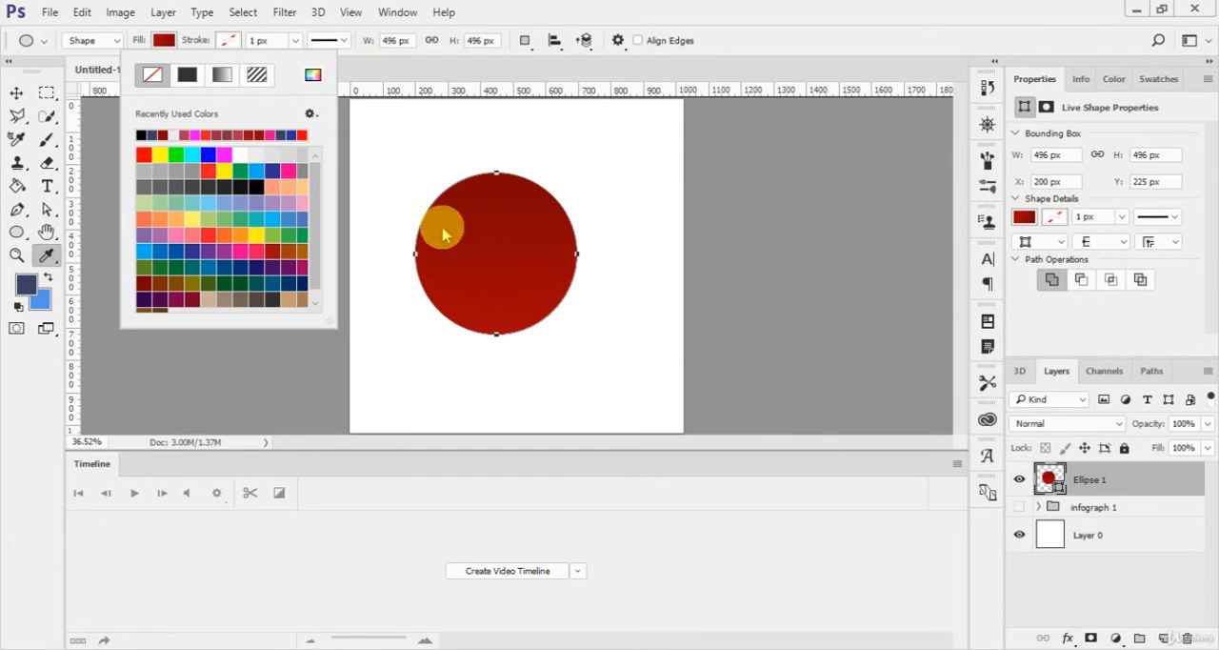
left_click(942, 194)
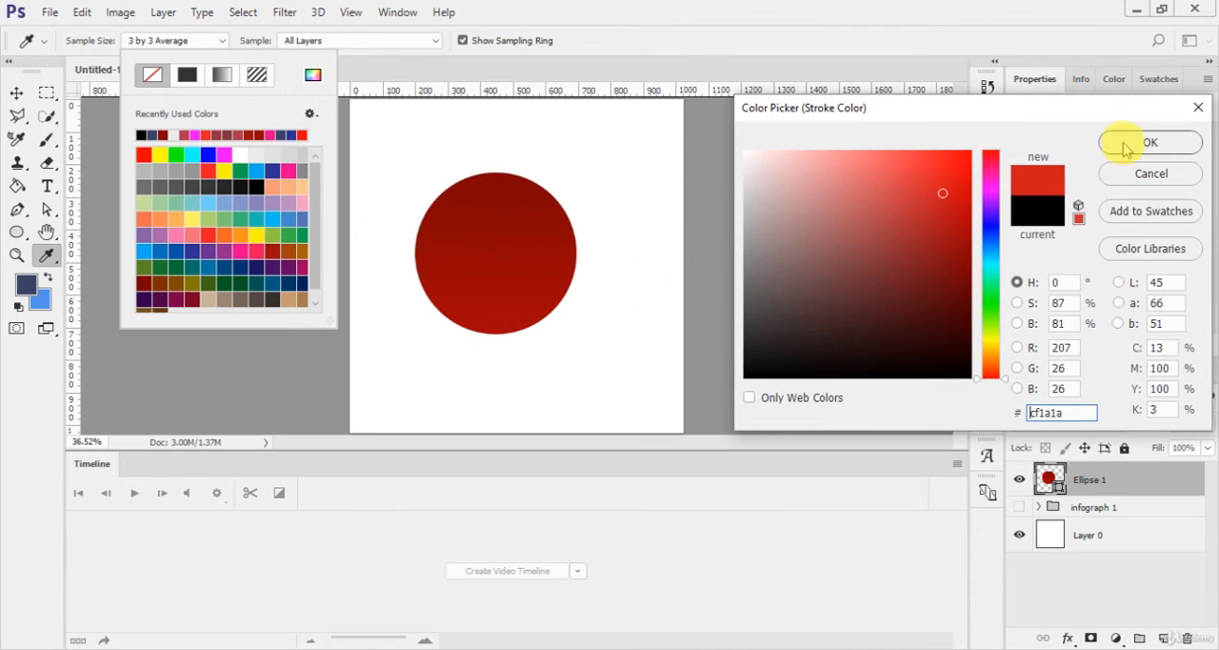
left_click(1118, 143)
left_click(297, 44)
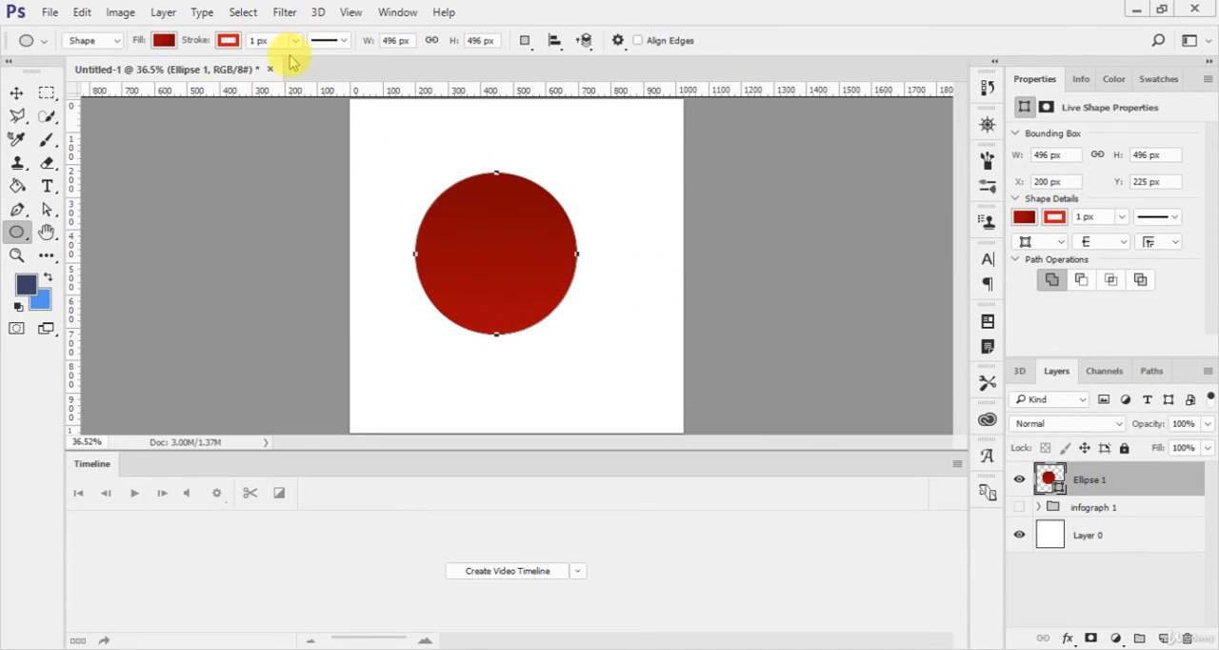
left_click(291, 43)
left_click_drag(300, 66, 303, 64)
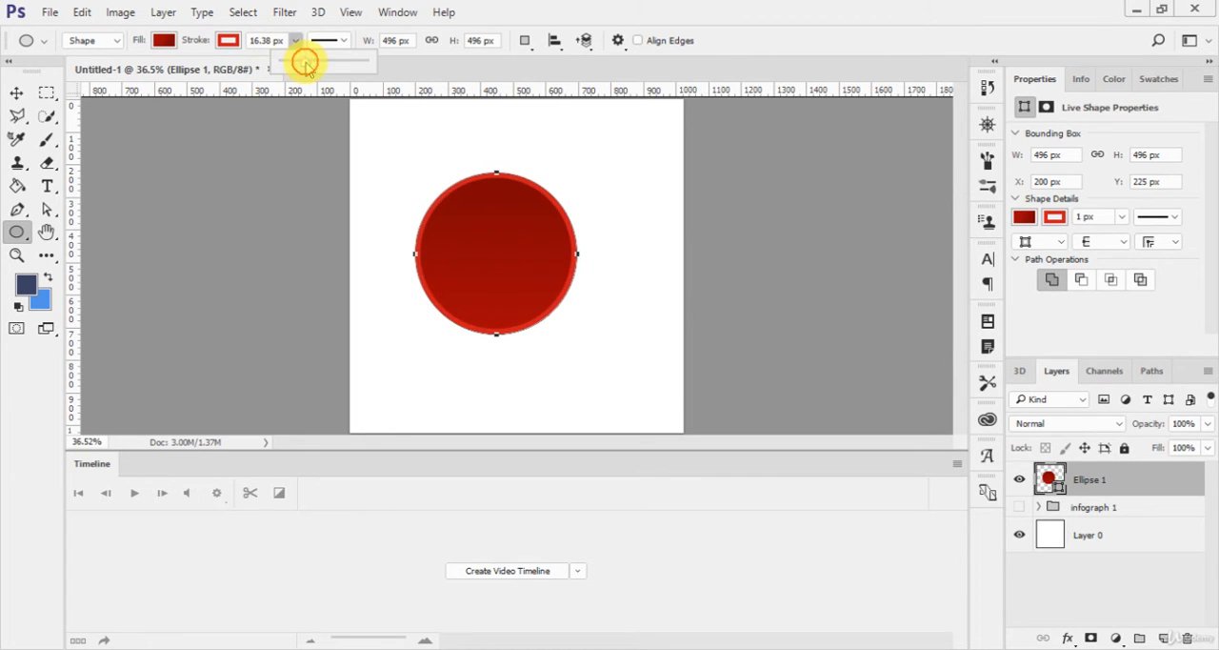
Step: Enable the Bevel & Emboss effect on the red circle's layer and show its settings
left_click(1171, 486)
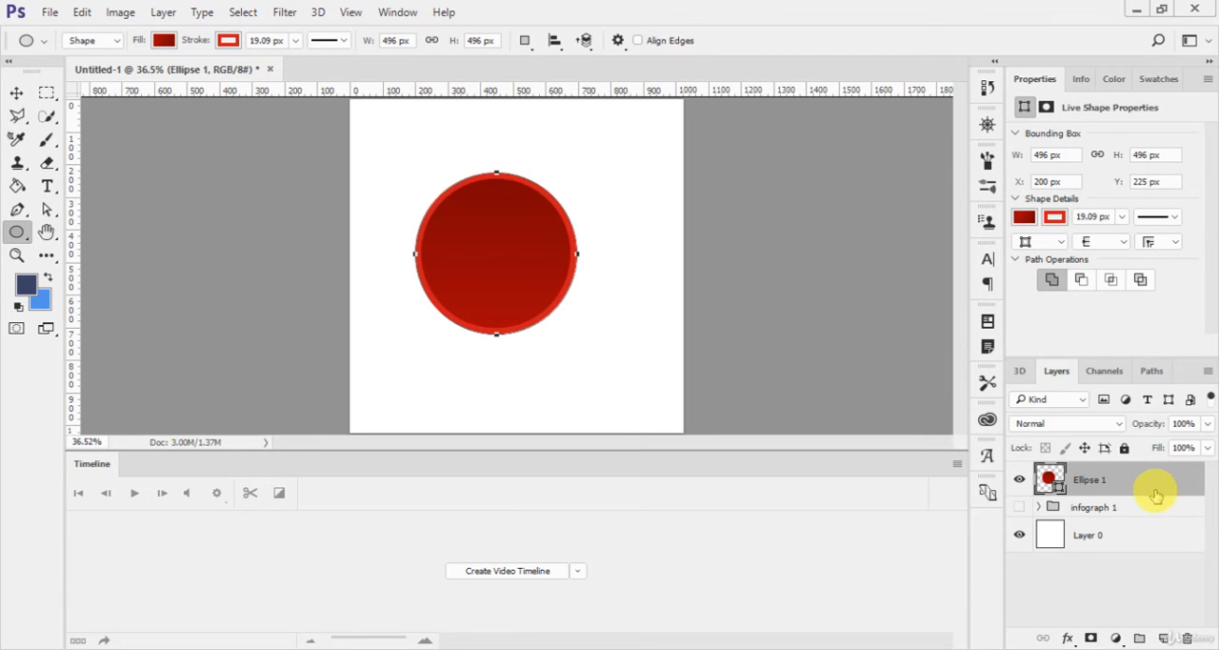
double_click(1157, 491)
left_click_drag(600, 57, 868, 86)
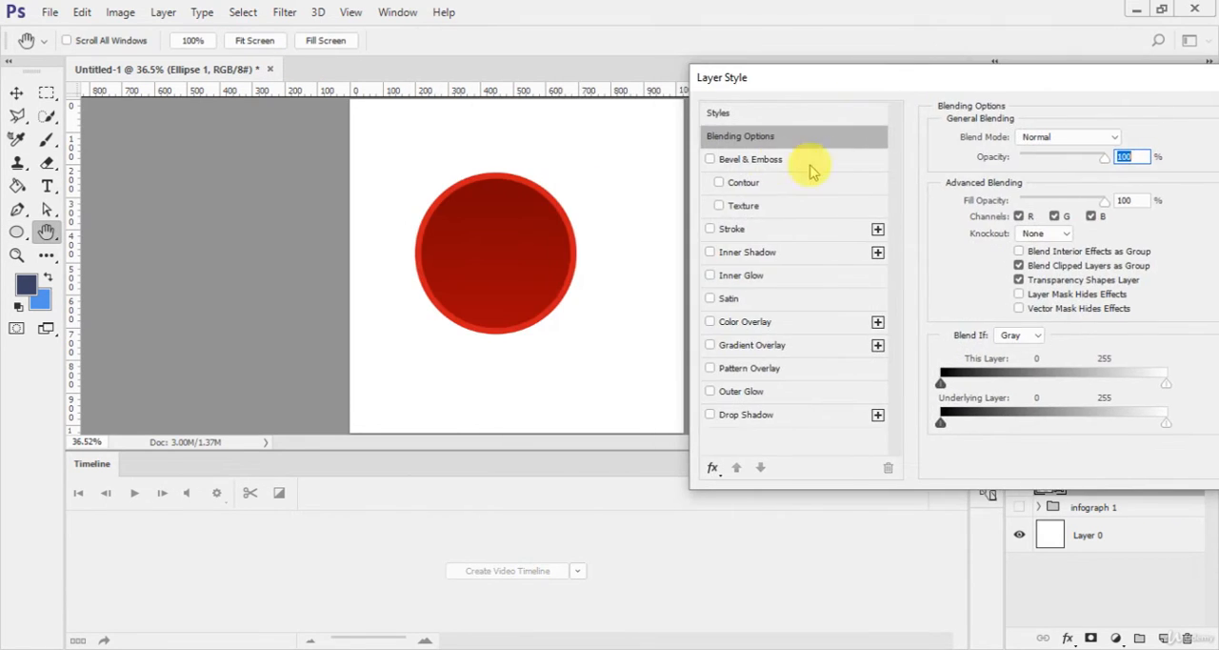
left_click(710, 159)
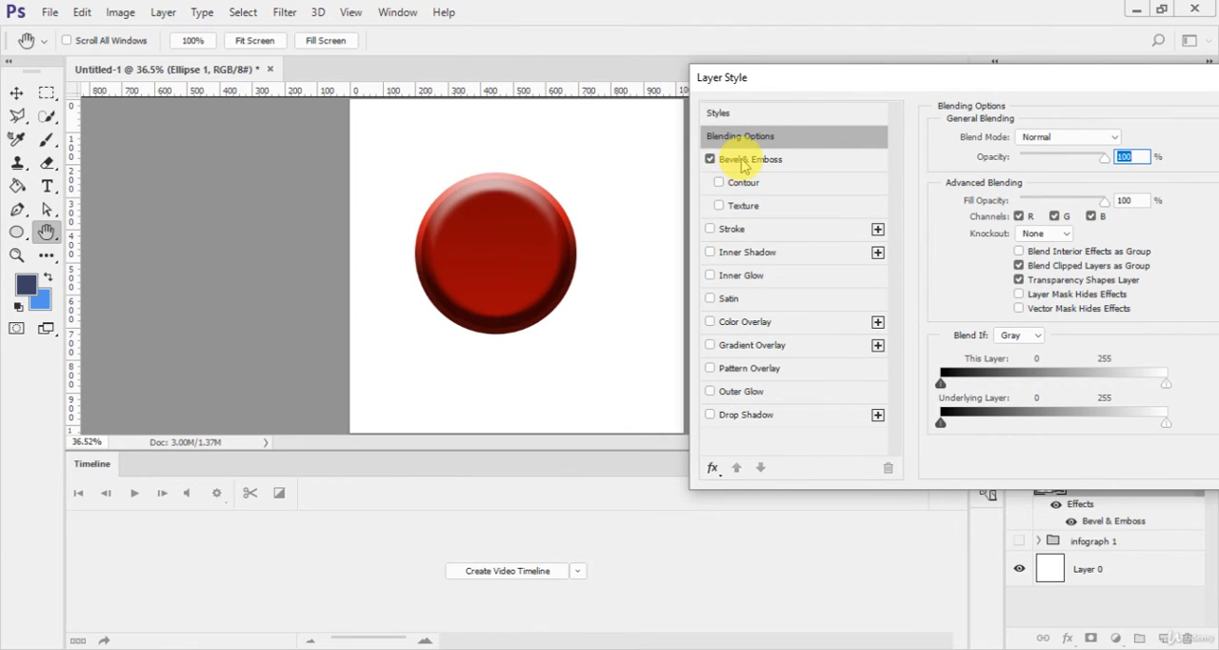
left_click(747, 159)
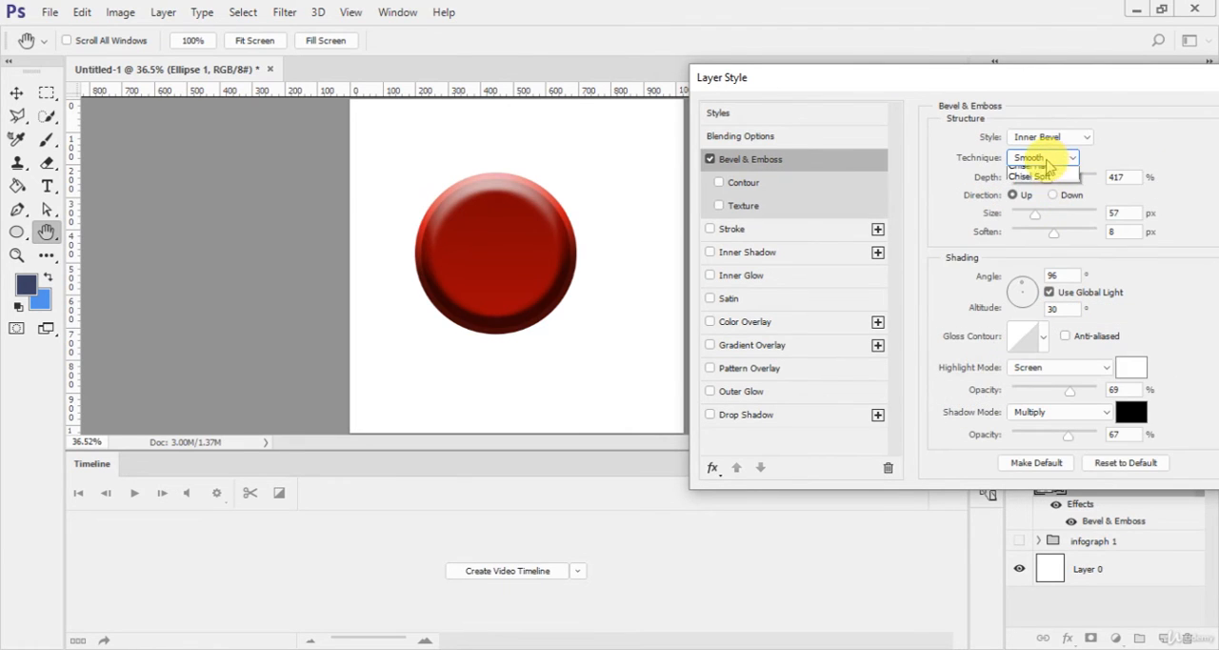
Step: Compare the bevel styles on the circle and set the style to Emboss
left_click(1048, 137)
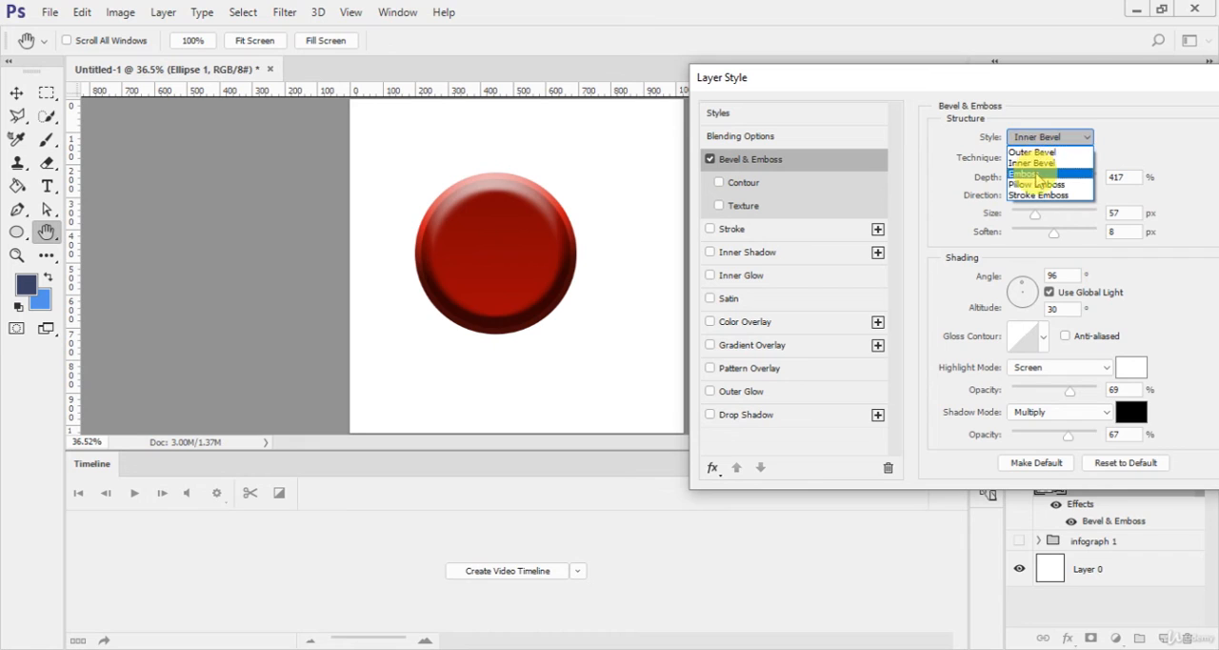
left_click(1038, 168)
key("Down")
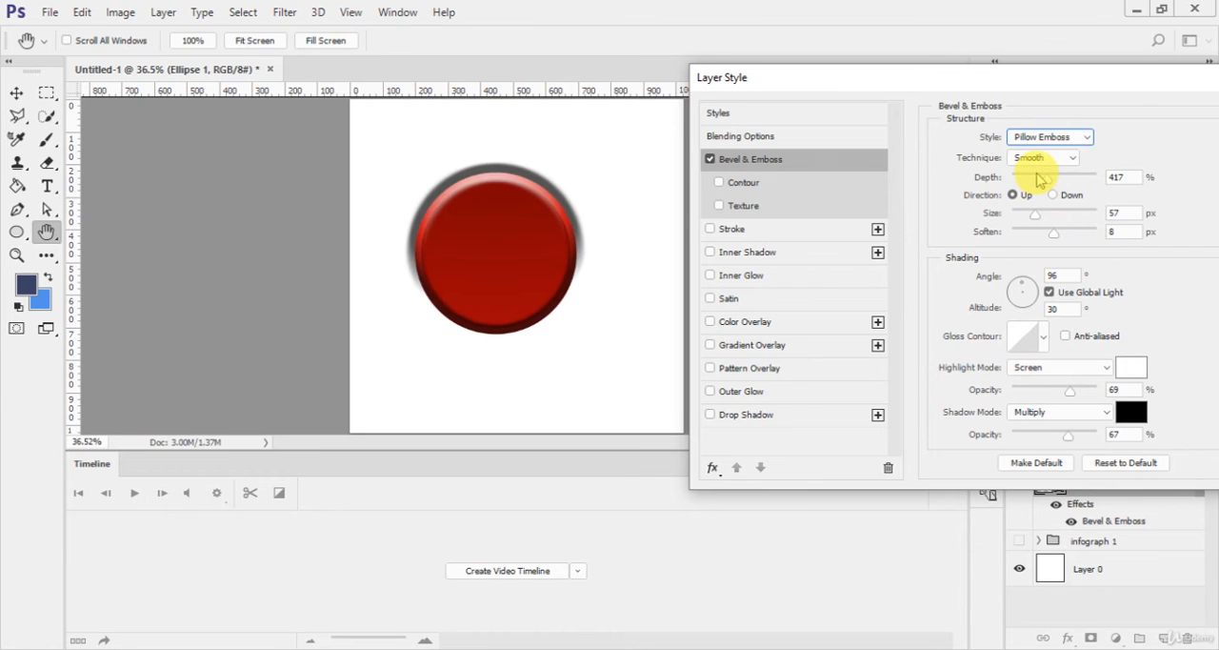
key("Up")
key("Up")
key("Up")
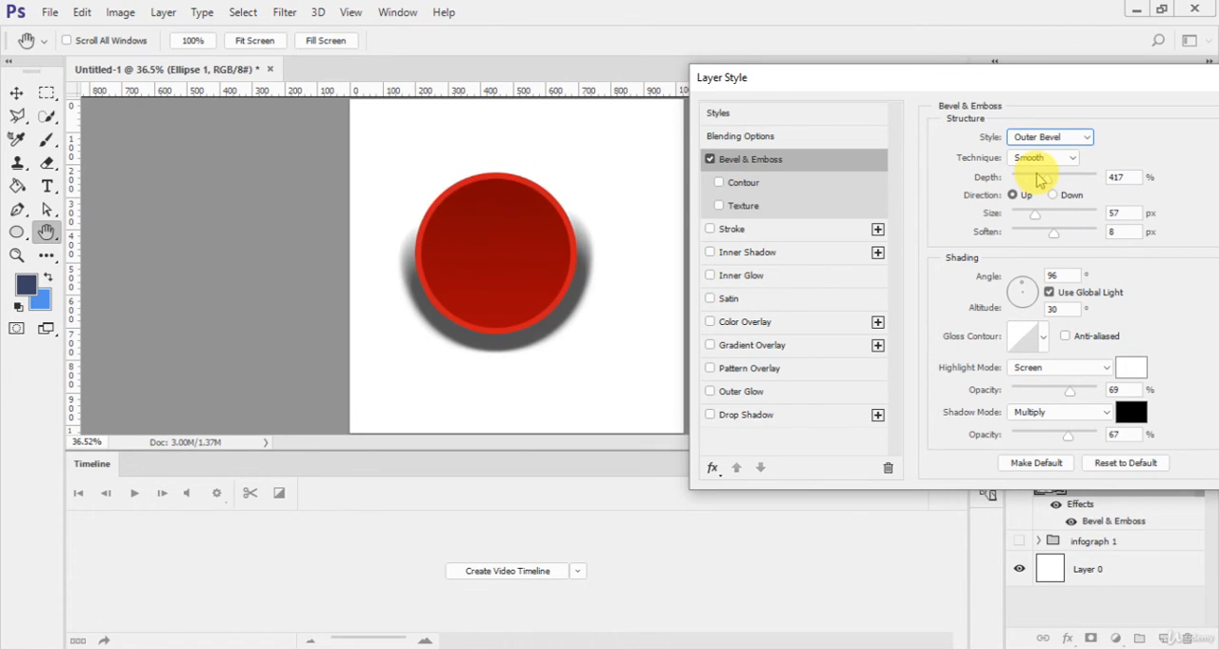
key("Down")
key("Down")
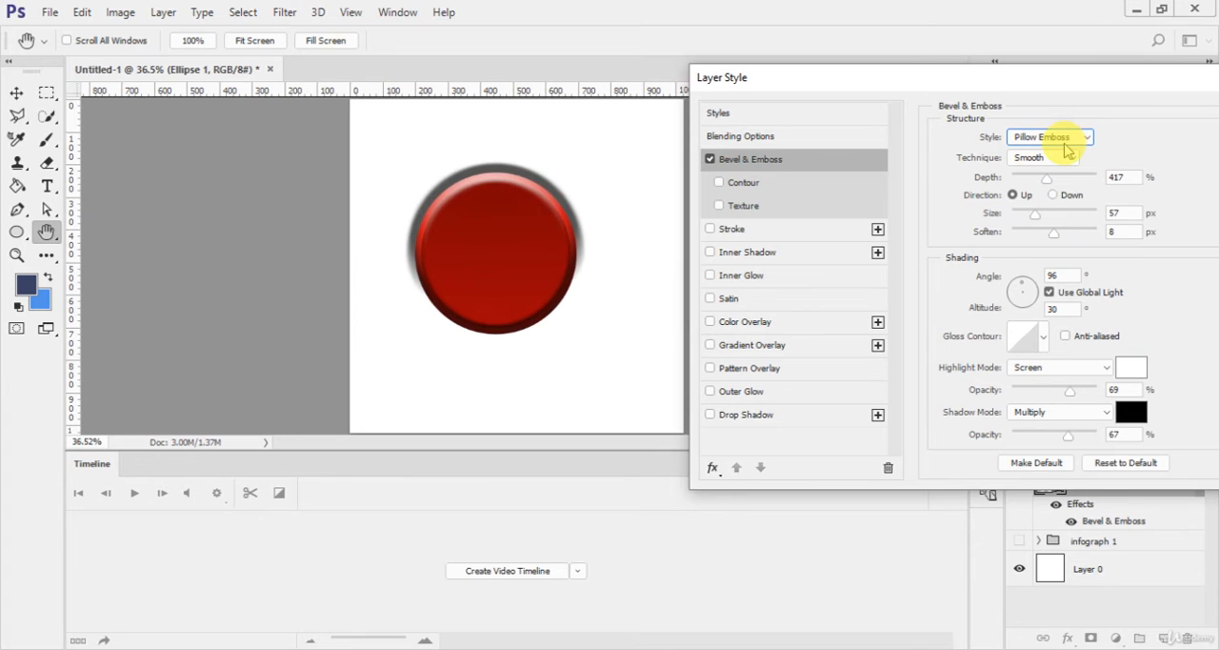
key("Up")
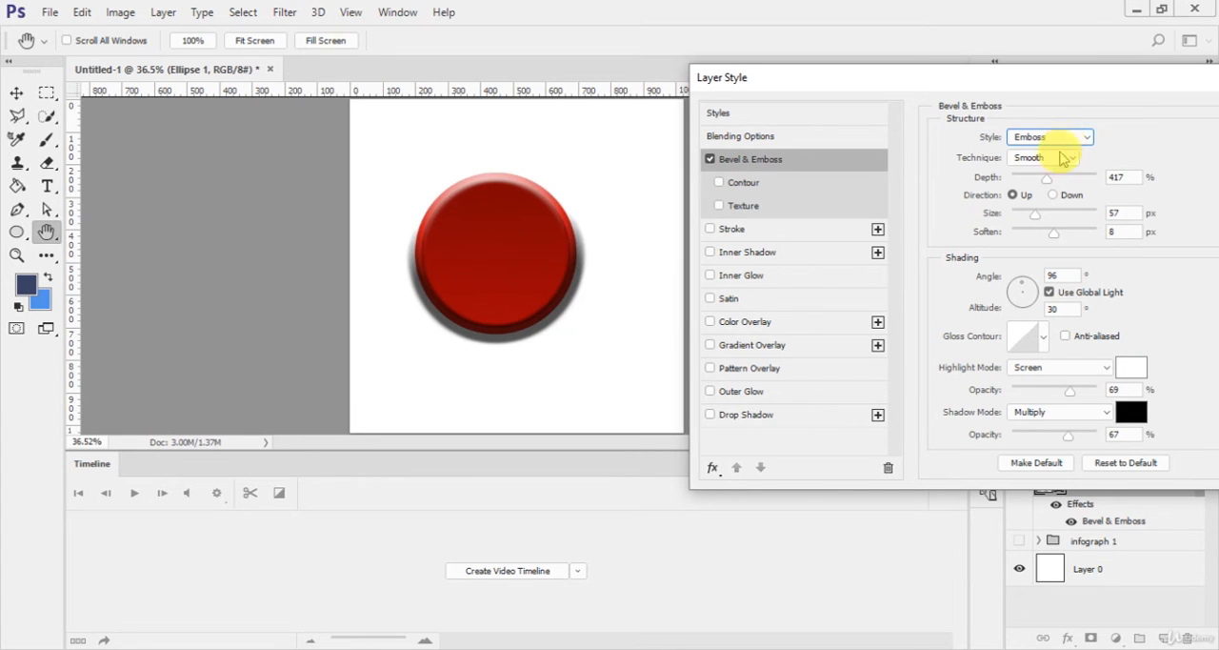
Step: Set the emboss to depth 292%, size 59 px and soften 1 px, with highlight opacity 42% and shadow opacity 2%
left_click_drag(1045, 176, 992, 236)
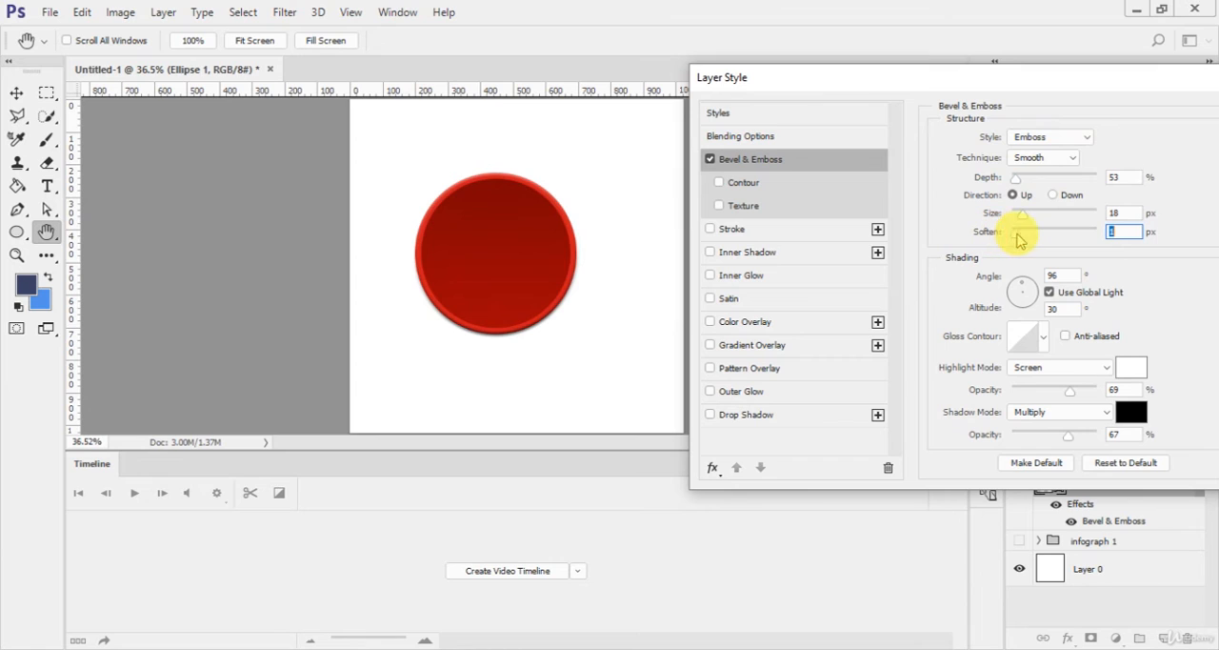
left_click_drag(1017, 179, 1036, 215)
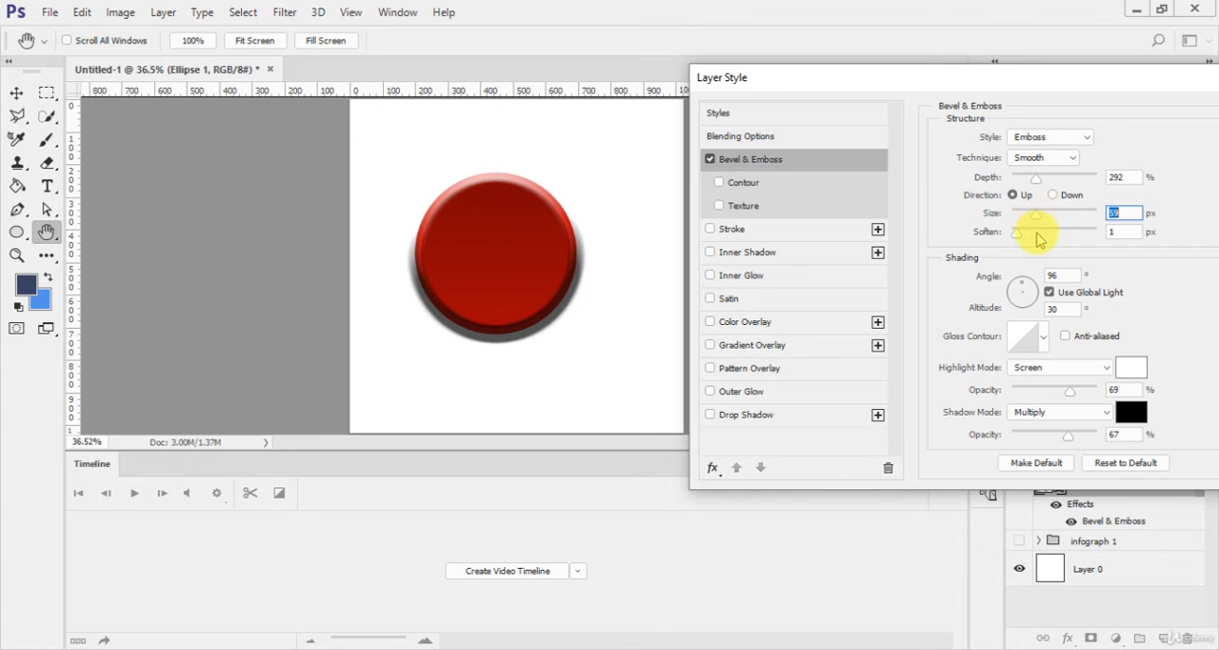
mouse_move(1069, 390)
left_mouse_down()
mouse_move(1107, 388)
mouse_move(1071, 390)
left_mouse_up()
left_click_drag(1074, 433, 1016, 430)
mouse_move(1068, 390)
left_mouse_down()
mouse_move(1015, 381)
mouse_move(1096, 389)
mouse_move(1048, 391)
left_mouse_up()
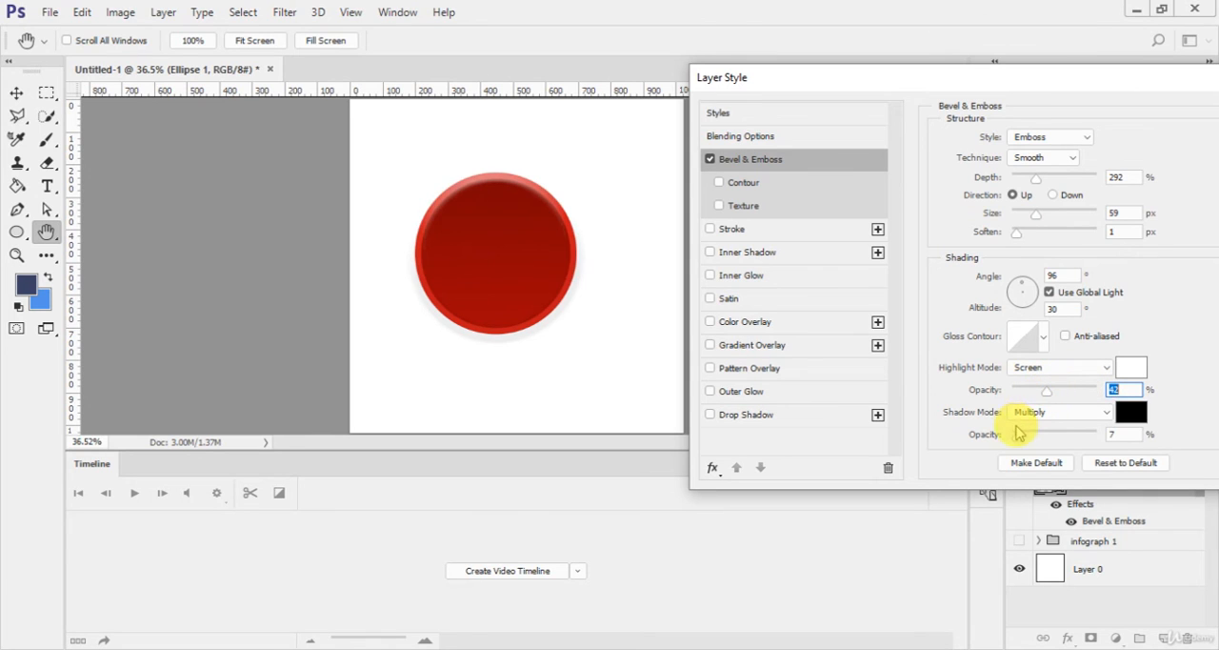
mouse_move(1017, 434)
left_mouse_down()
mouse_move(1034, 437)
mouse_move(1012, 436)
left_mouse_up()
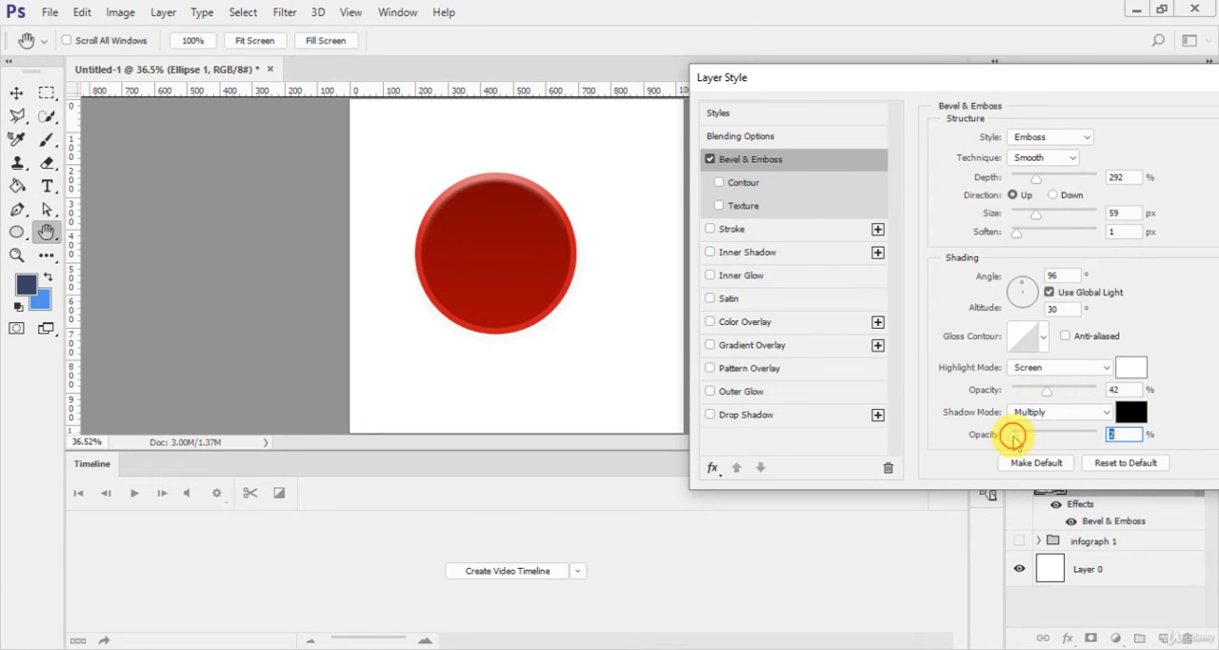
Step: Increase the emboss depth to 396% and size to 92 px, keep the Smooth technique, and apply the layer style
left_click_drag(1035, 181, 1046, 216)
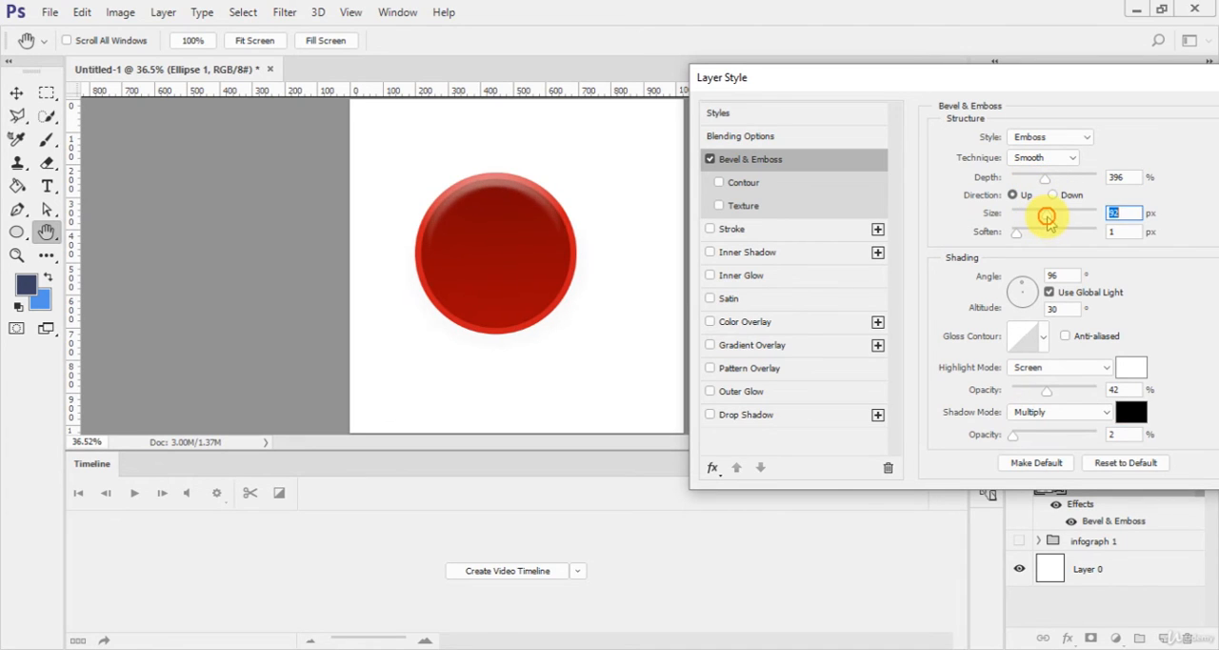
left_click(1062, 159)
left_click(1049, 181)
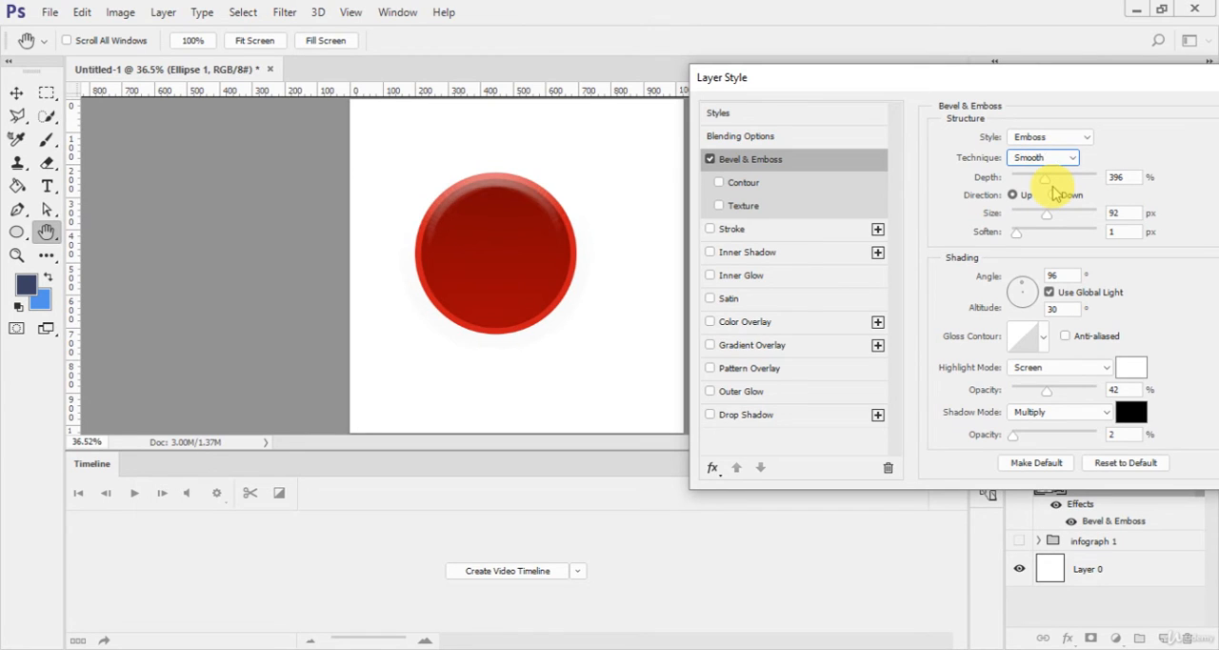
left_click_drag(987, 76, 865, 78)
left_click(1164, 116)
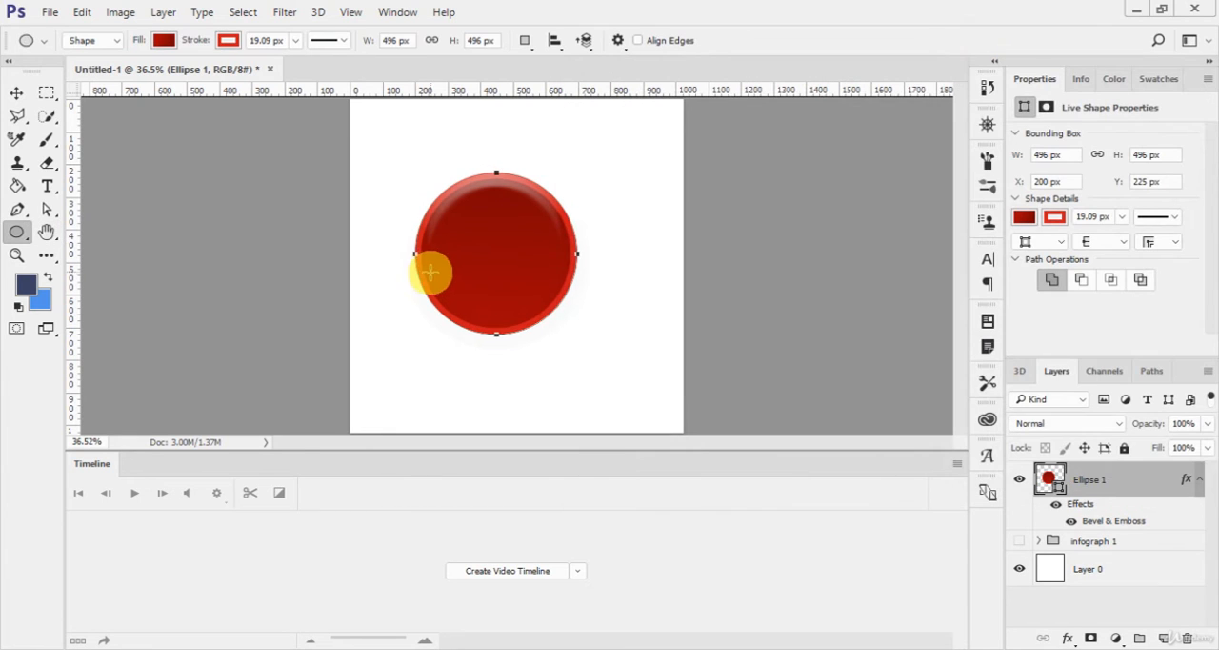
Step: Collapse the circle layer's effects list and put the layer into a new group
left_click(1197, 481)
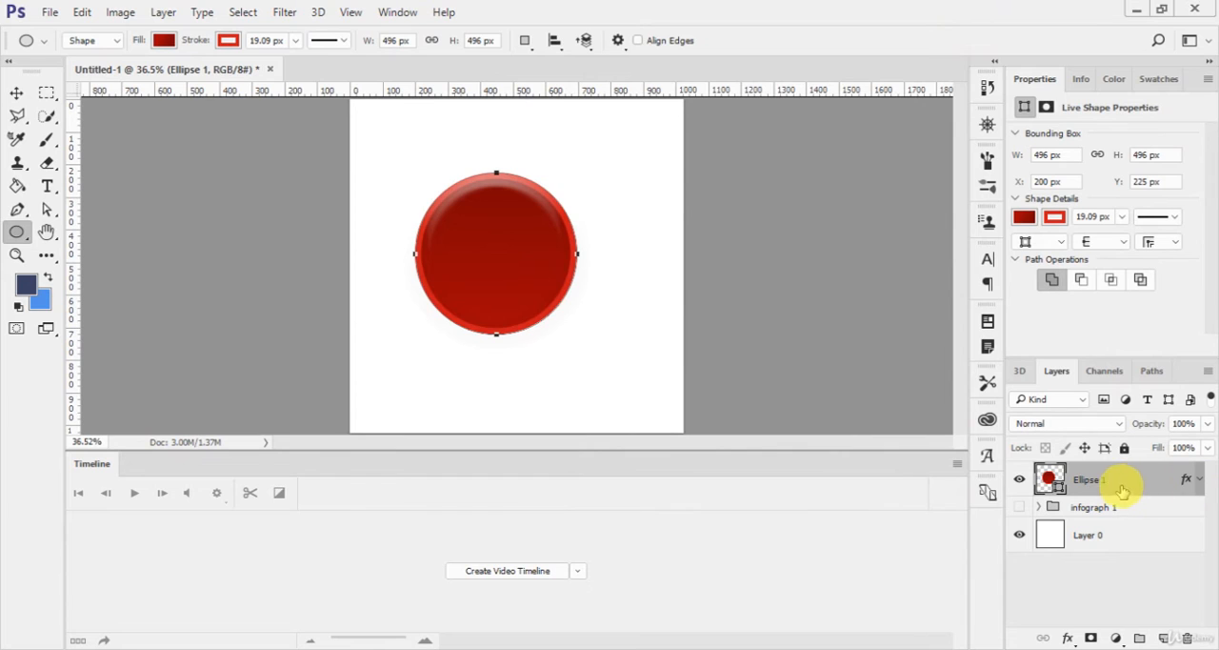
key("v")
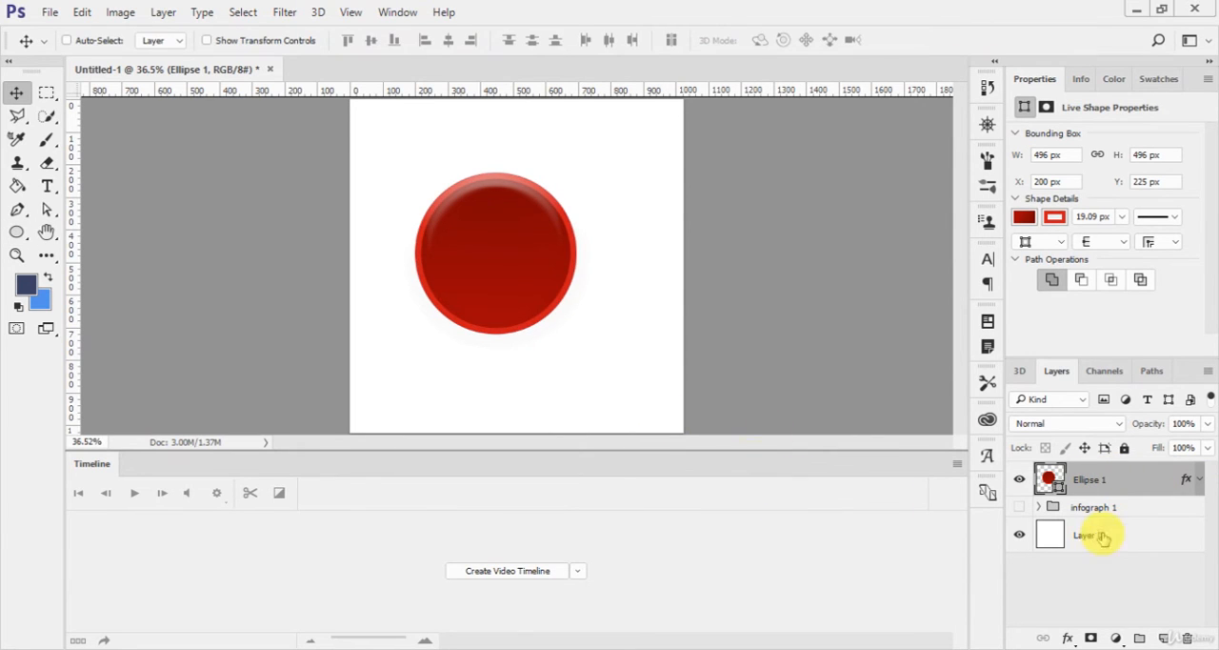
key("ctrl+g")
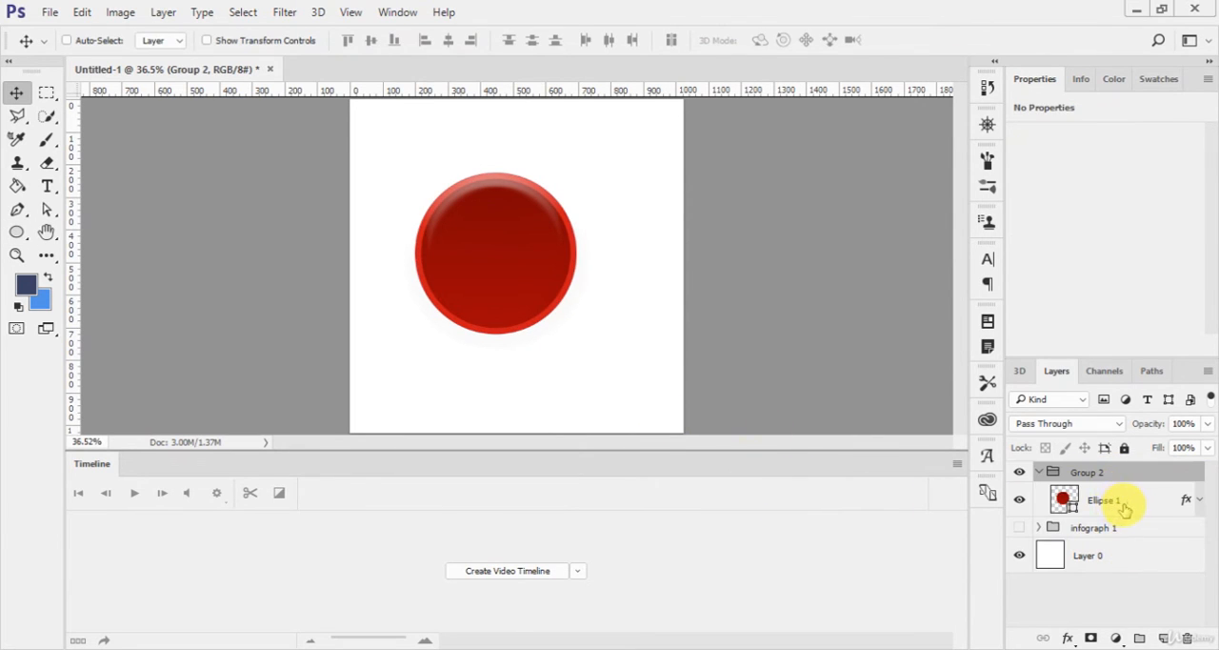
left_click(1124, 508)
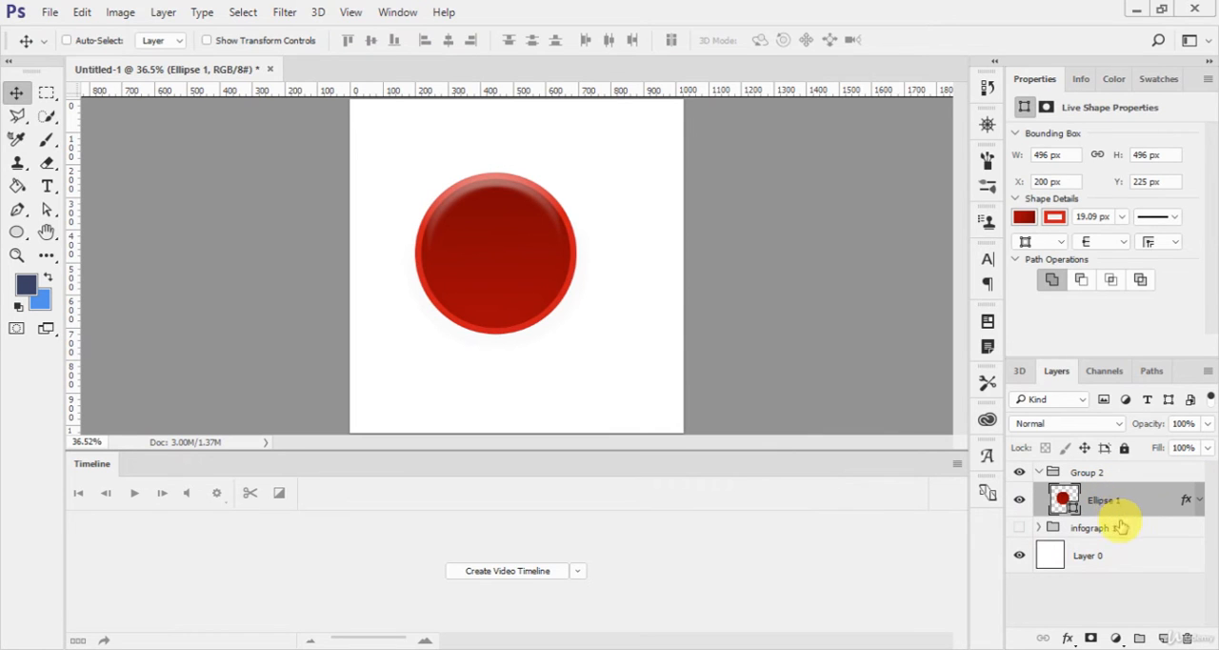
left_click(1122, 527)
left_click(1188, 471)
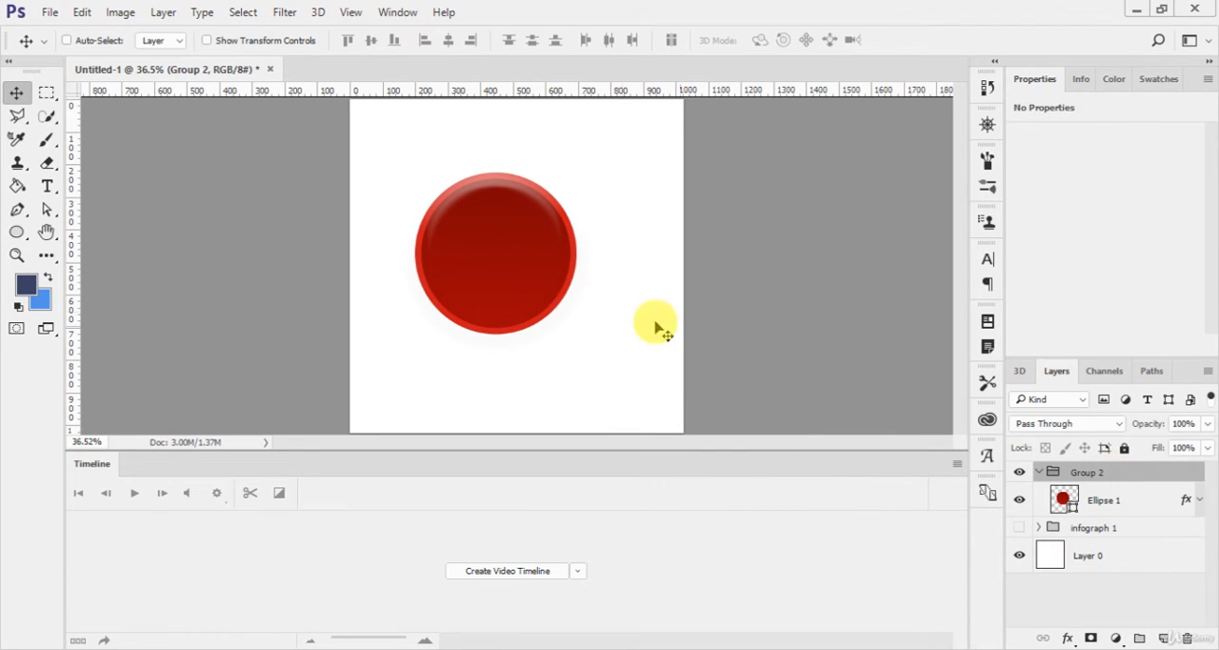
Step: Add the white text "Infograph 2" on the red circle inside the new group
key("t")
left_click(475, 241)
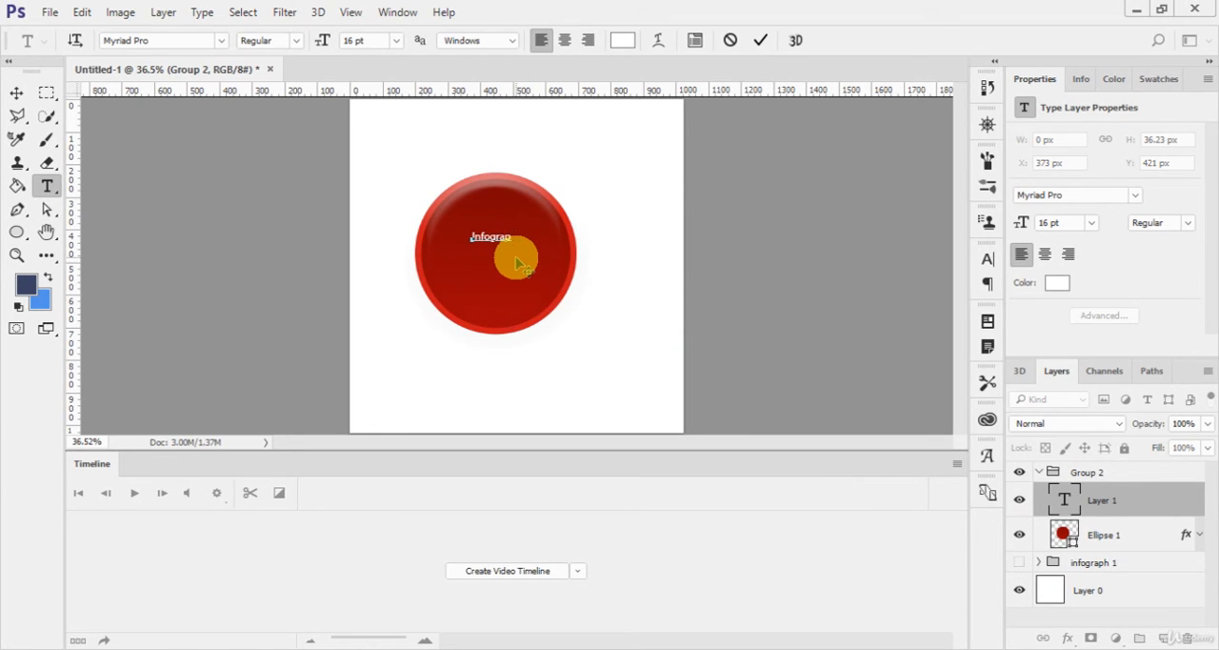
type("Infograph 2")
left_click(760, 40)
Step: Scale the "Infograph 2" text to about 184% and centre it in the circle
key("v")
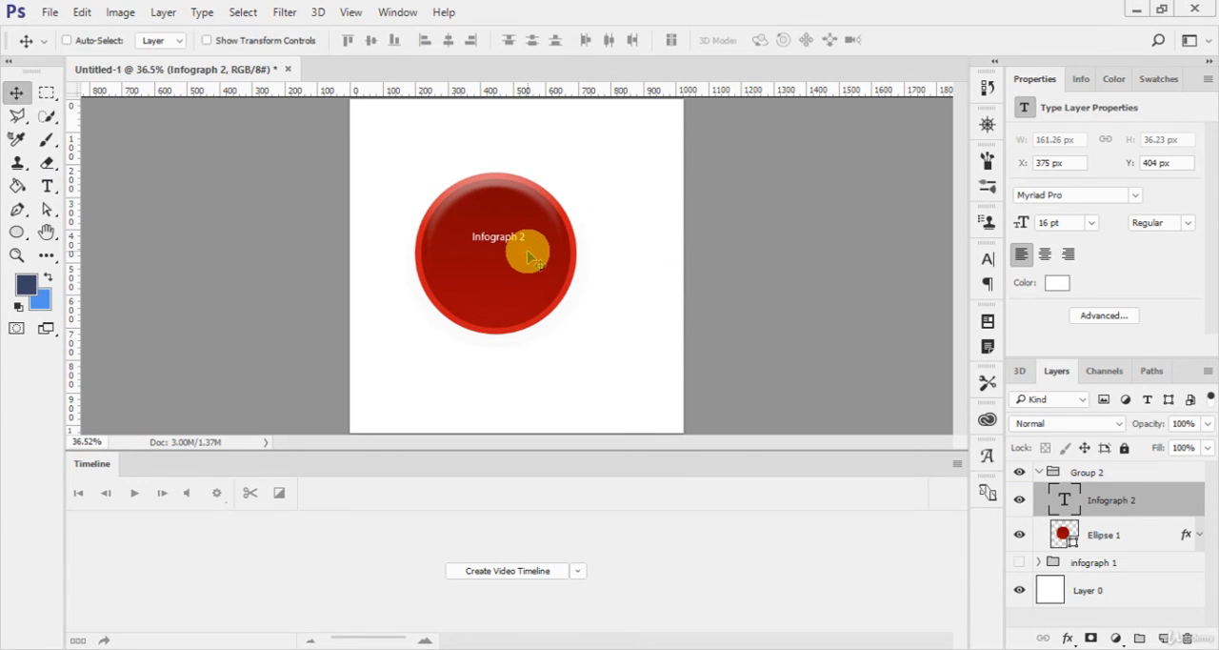
left_click_drag(530, 258, 550, 282)
key("ctrl+t")
key("Return")
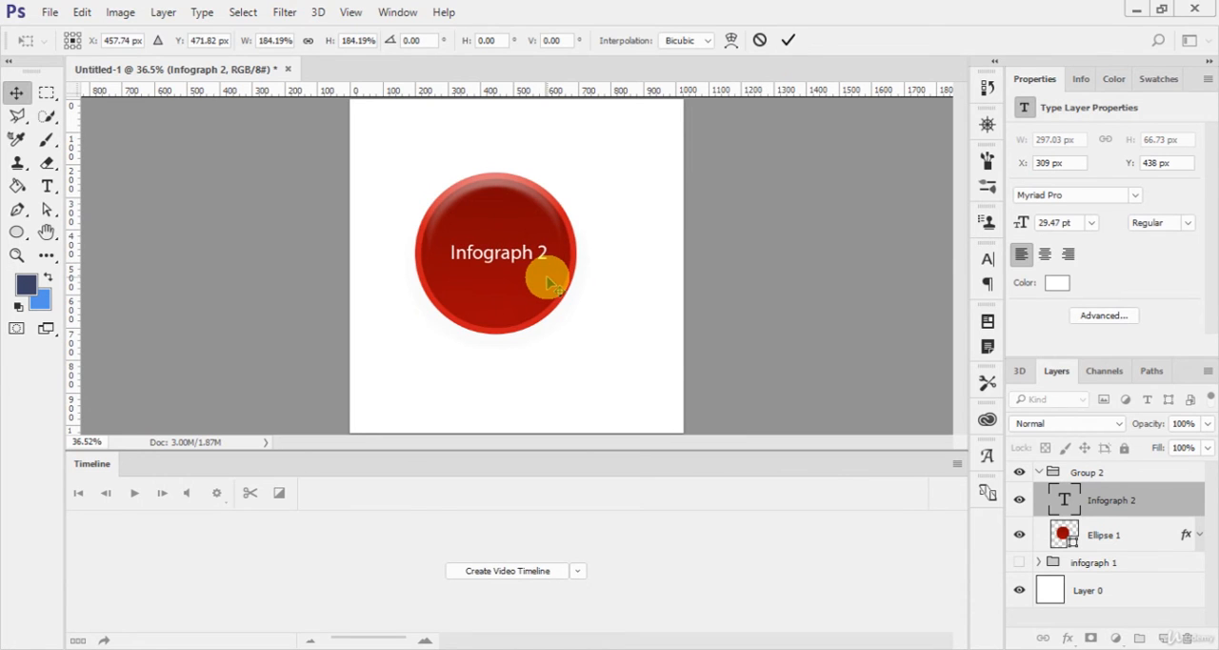
key("shift+Left")
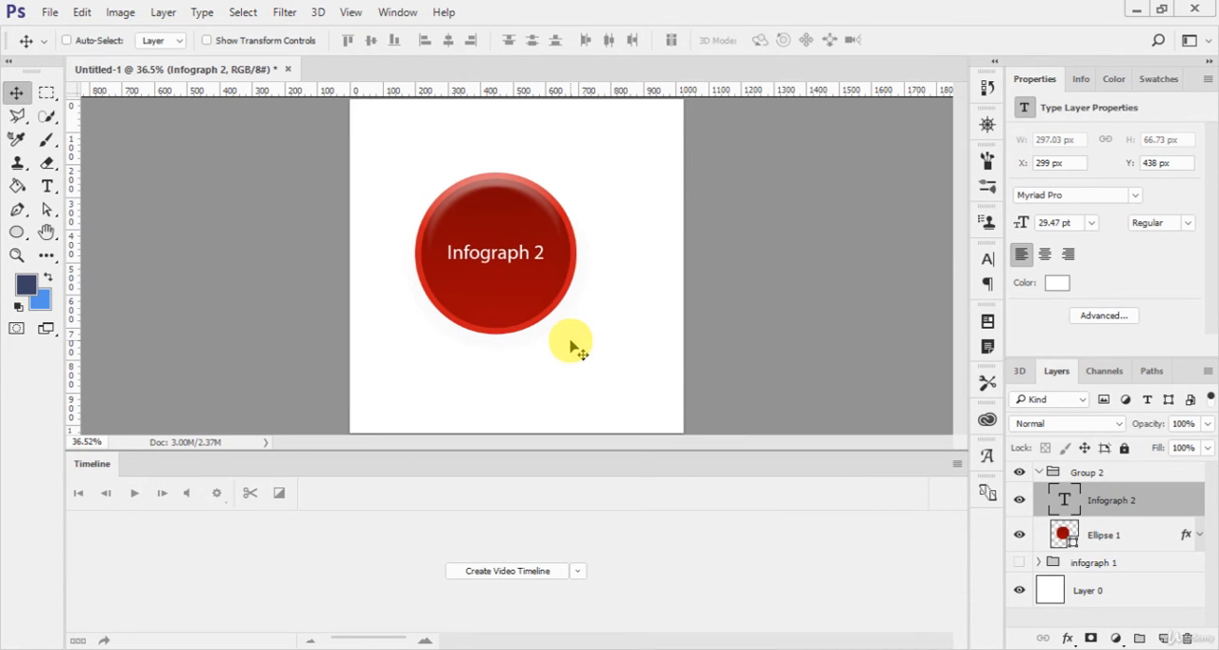
Step: Group the "Infograph 2" text and the circle layer together within Group 2
left_click(1128, 529)
left_click(1131, 508, "ctrl")
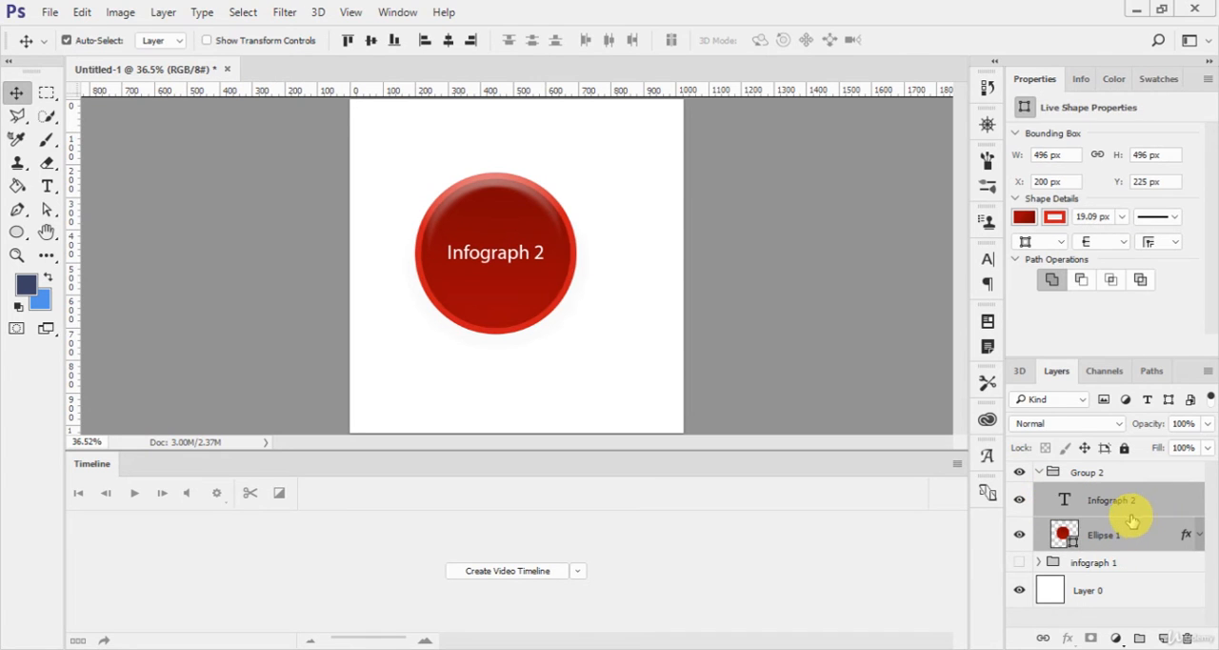
key("ctrl+g")
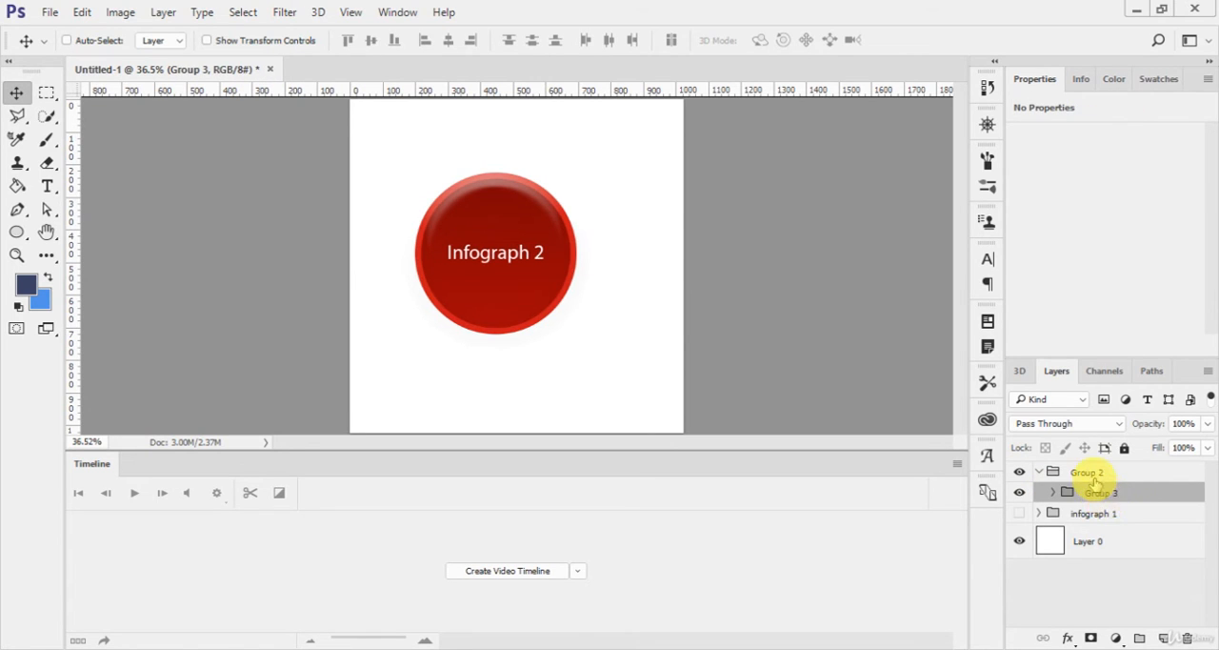
Step: Rename the outer group Group 2 as "infograph 2"
double_click(1087, 473)
type("infogra")
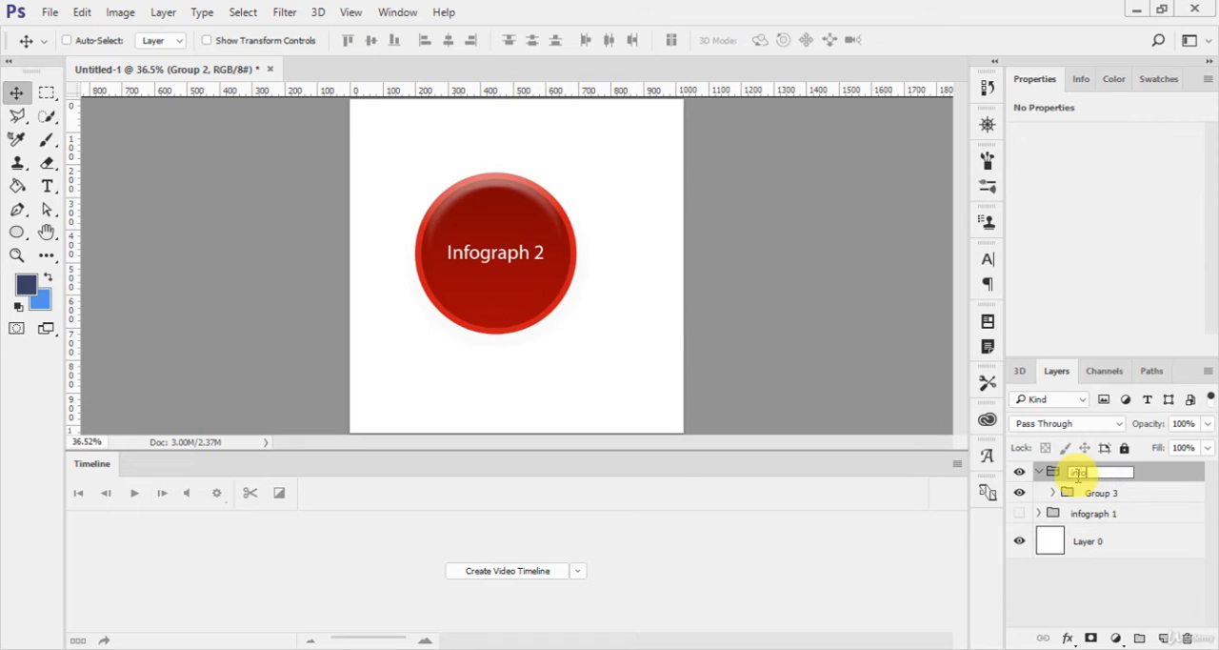
type("ph 2")
left_click(1076, 478)
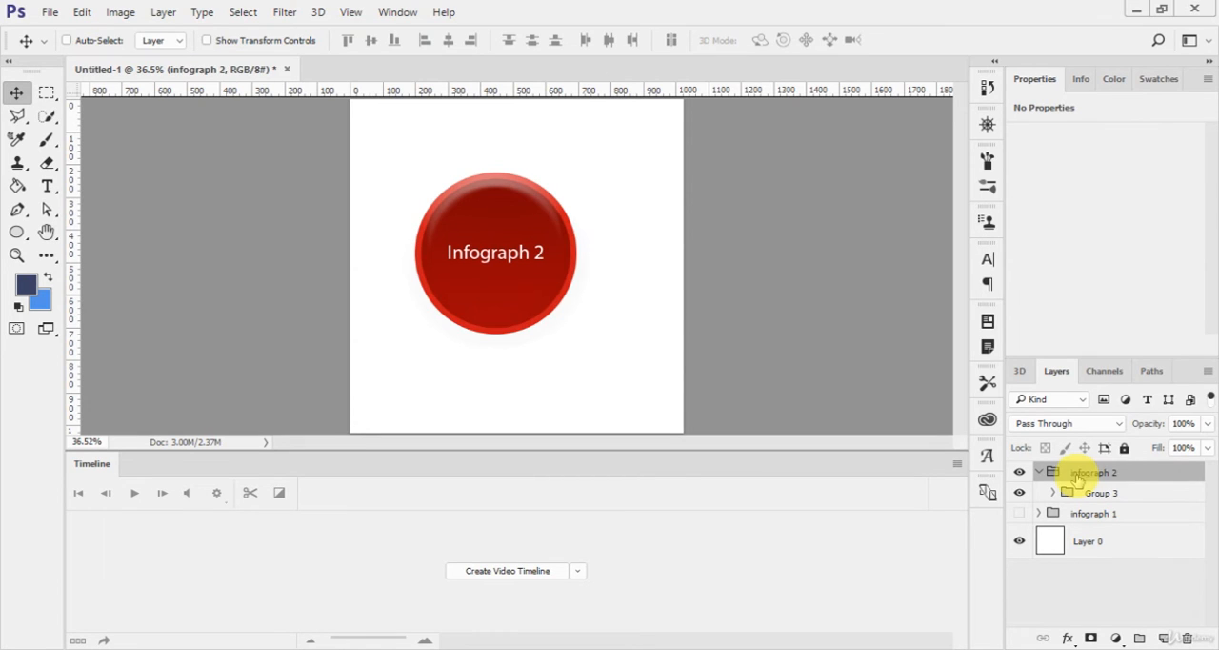
Step: Duplicate the nested circle group and place the copy diagonally below and to the right of the original circle
left_click(1116, 493)
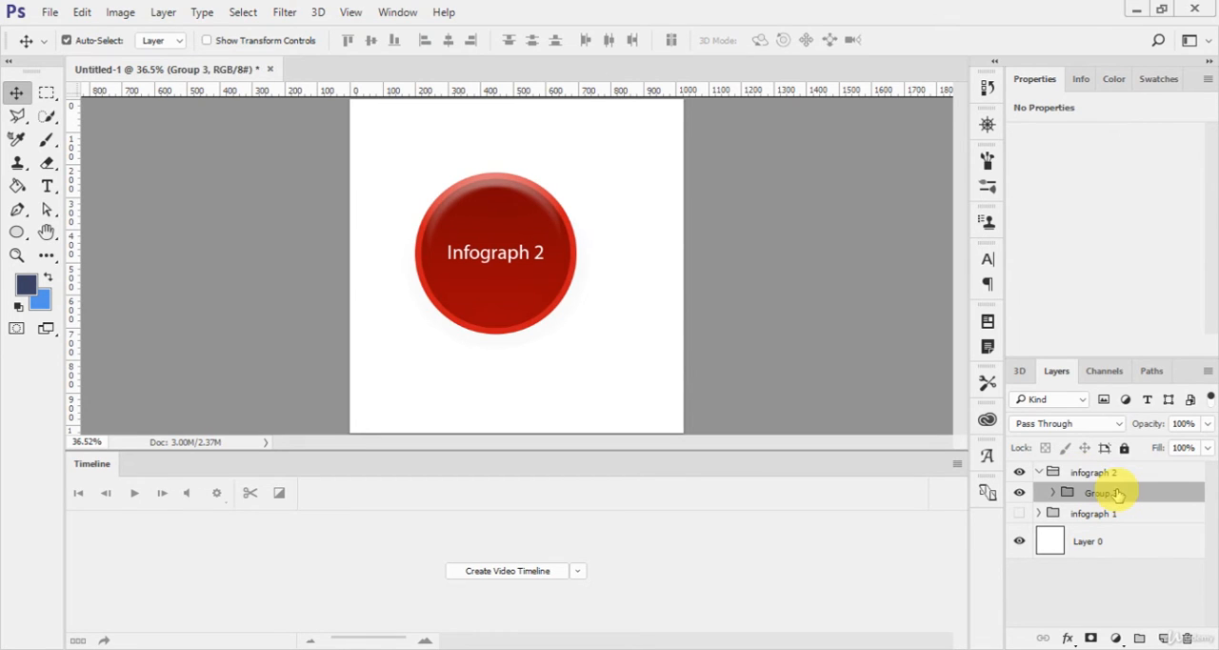
key("ctrl+j")
left_click_drag(529, 285, 652, 378)
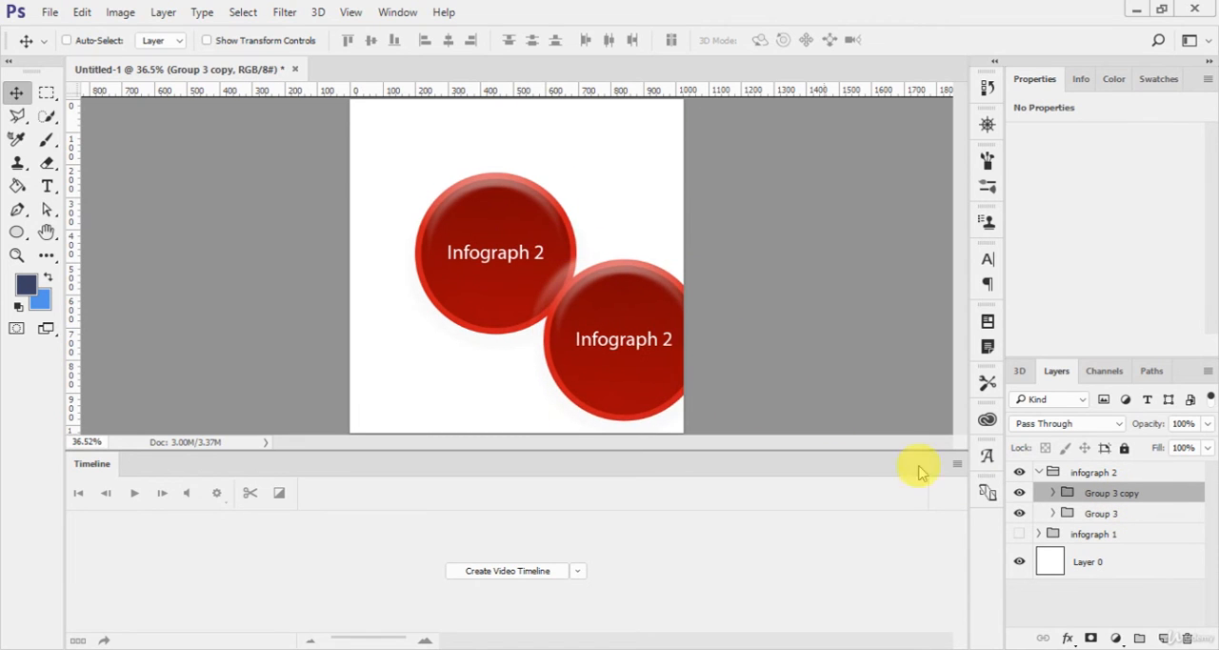
Step: Scale both circle groups down together to about two thirds of their size
left_click(1100, 515, "shift")
key("ctrl+t")
left_click_drag(703, 421, 651, 395)
key("Return")
Step: Move the original circle to the canvas's upper left and the copy to just below and right of the centre
left_click(1110, 492)
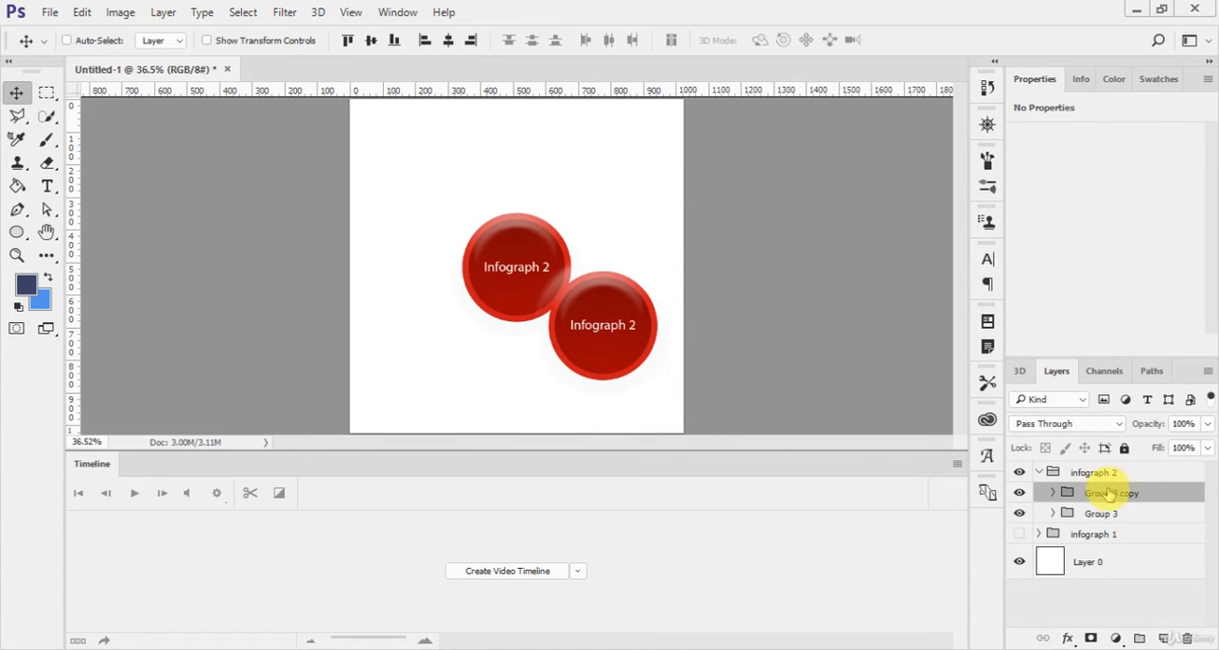
left_click_drag(575, 296, 534, 348)
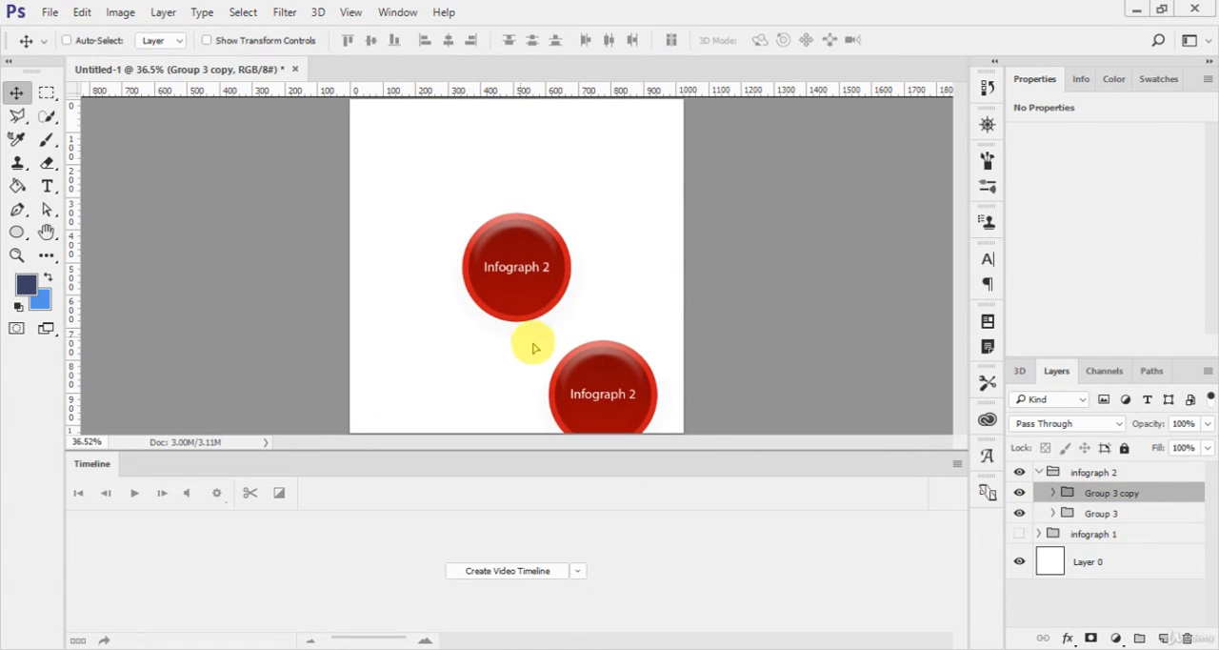
left_click(1100, 513)
left_click_drag(490, 254, 404, 198)
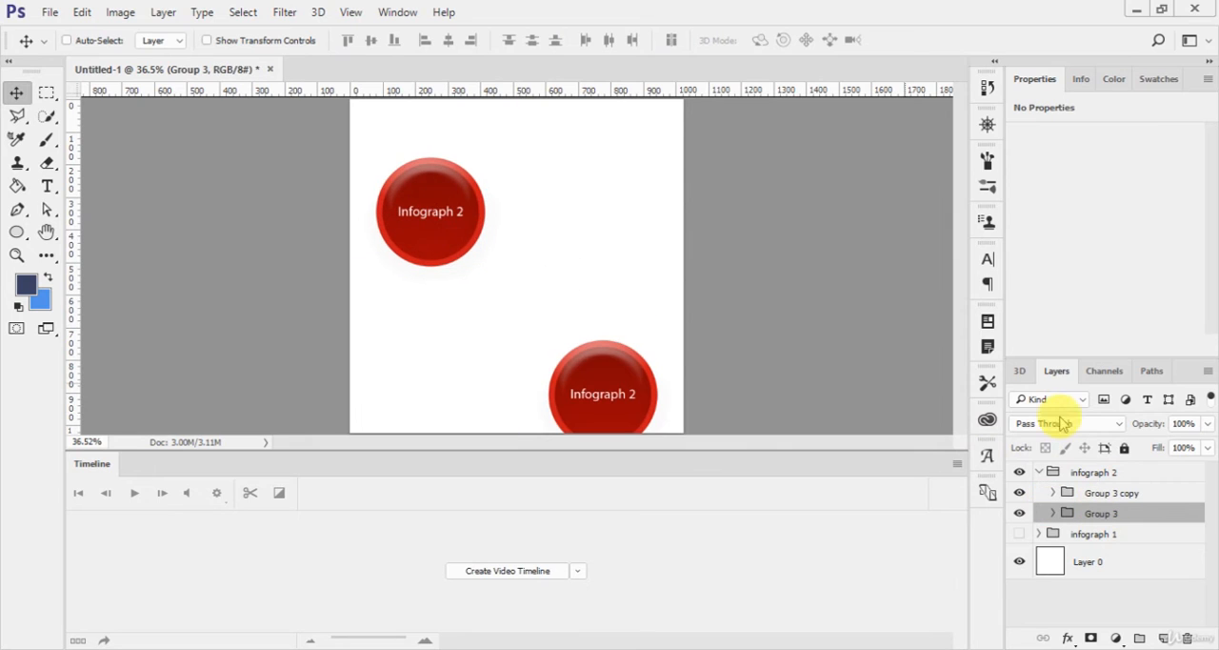
left_click(1110, 492)
left_click_drag(604, 373, 570, 290)
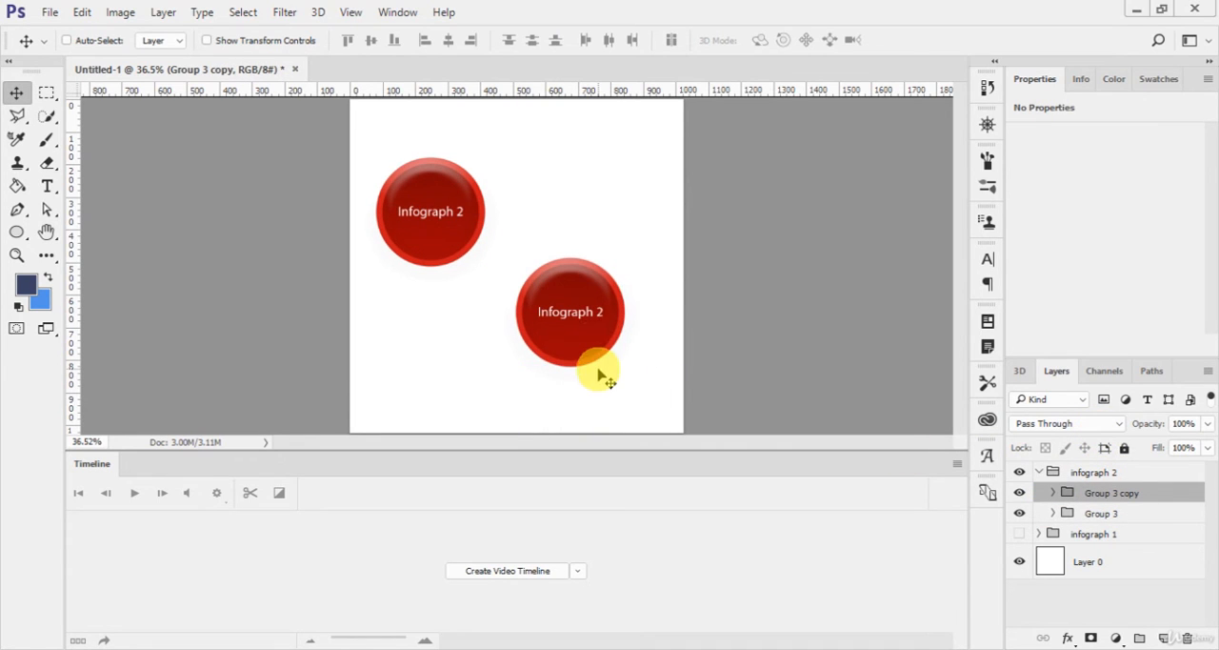
Step: Change the starting colour stop of the copied circle's gradient fill to purple #600da7
left_click(1052, 492)
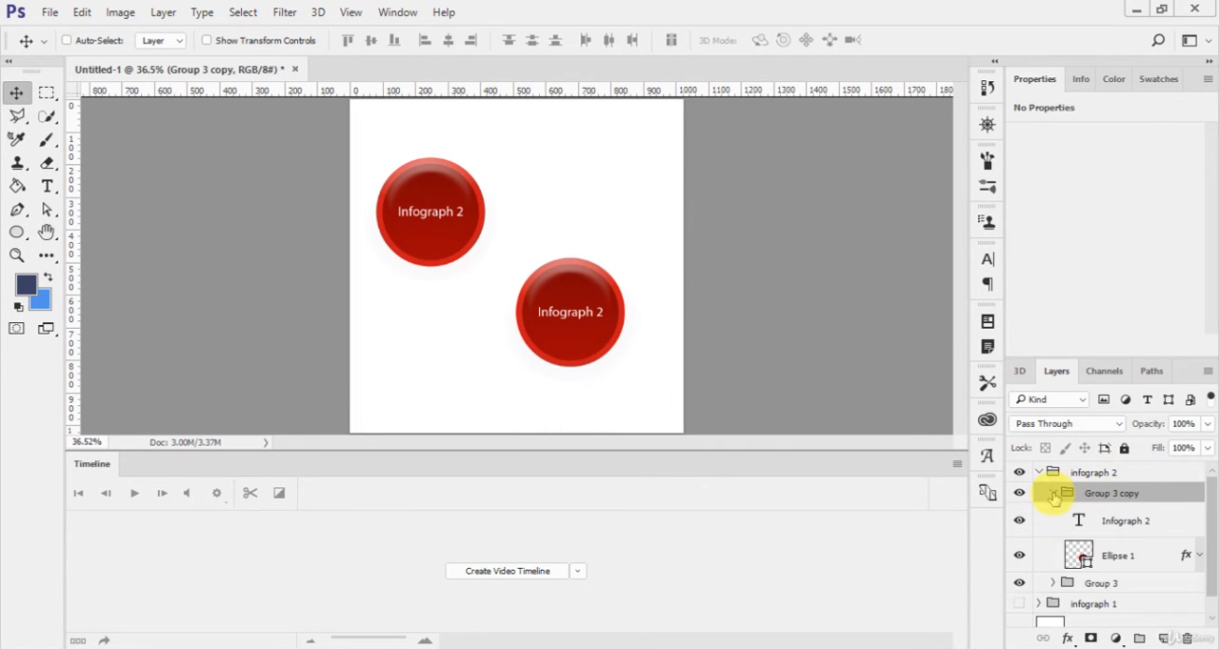
left_click(1143, 555)
key("u")
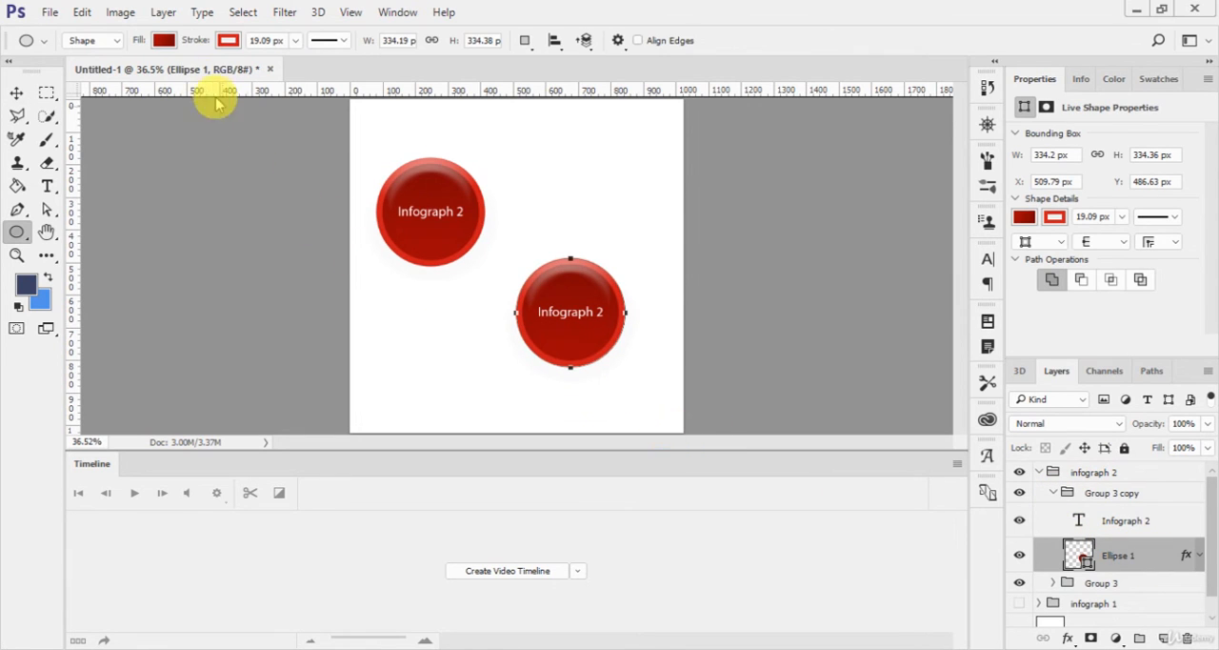
left_click(164, 40)
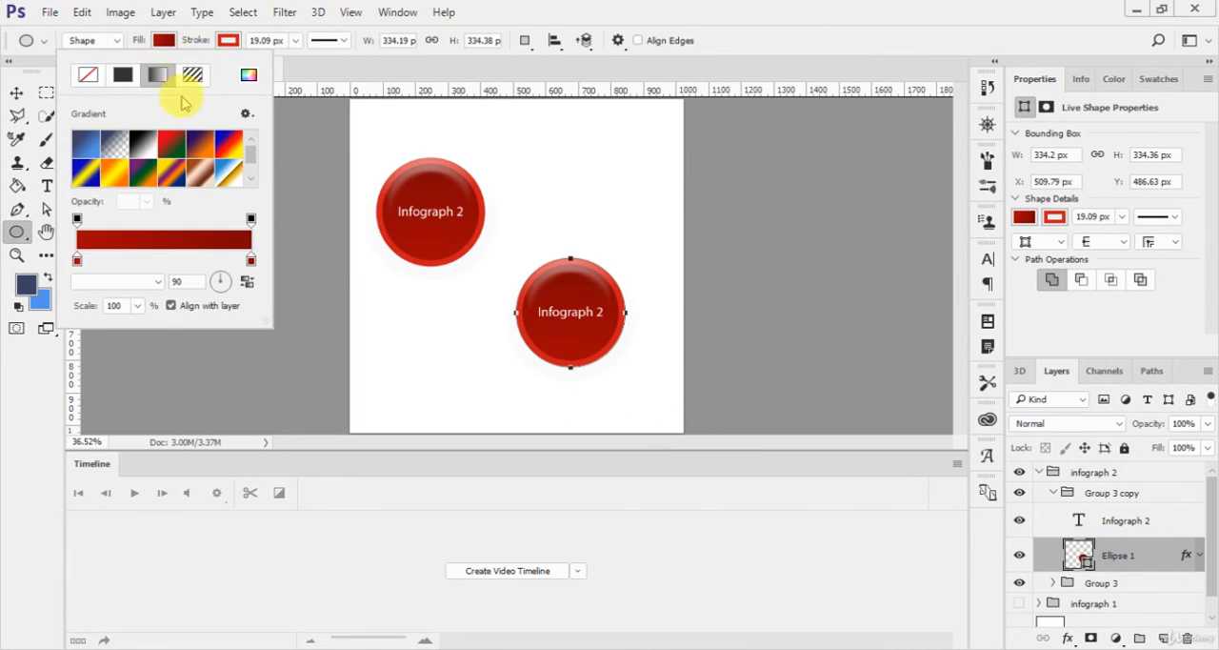
double_click(75, 261)
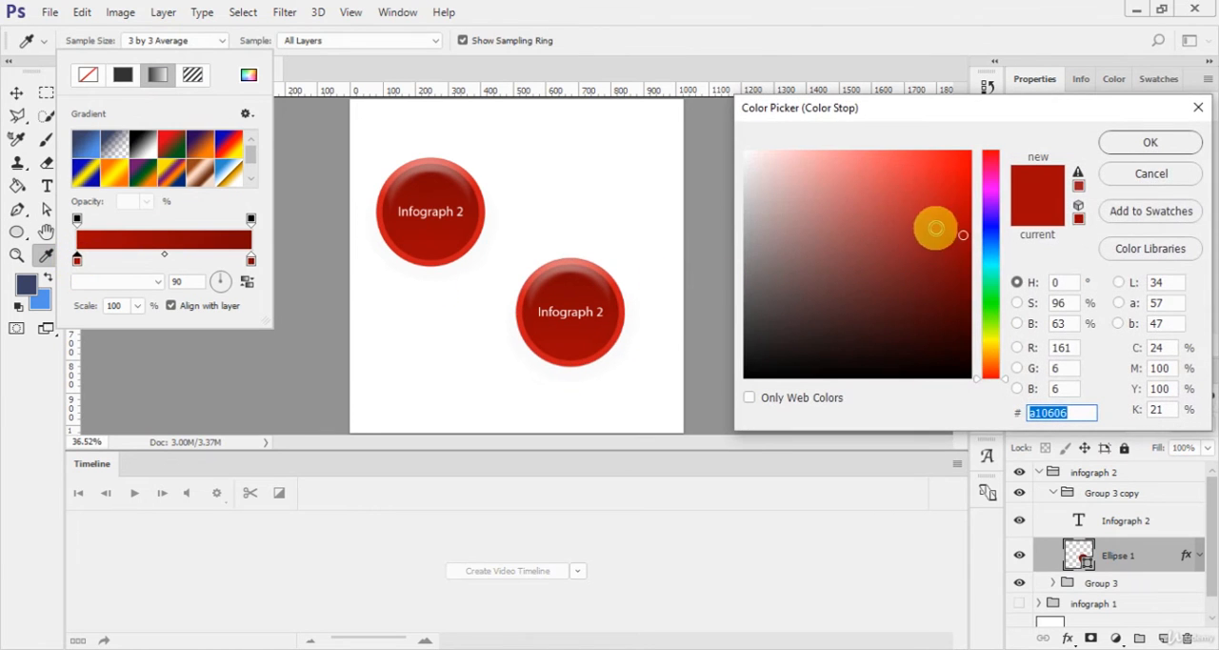
left_click(991, 206)
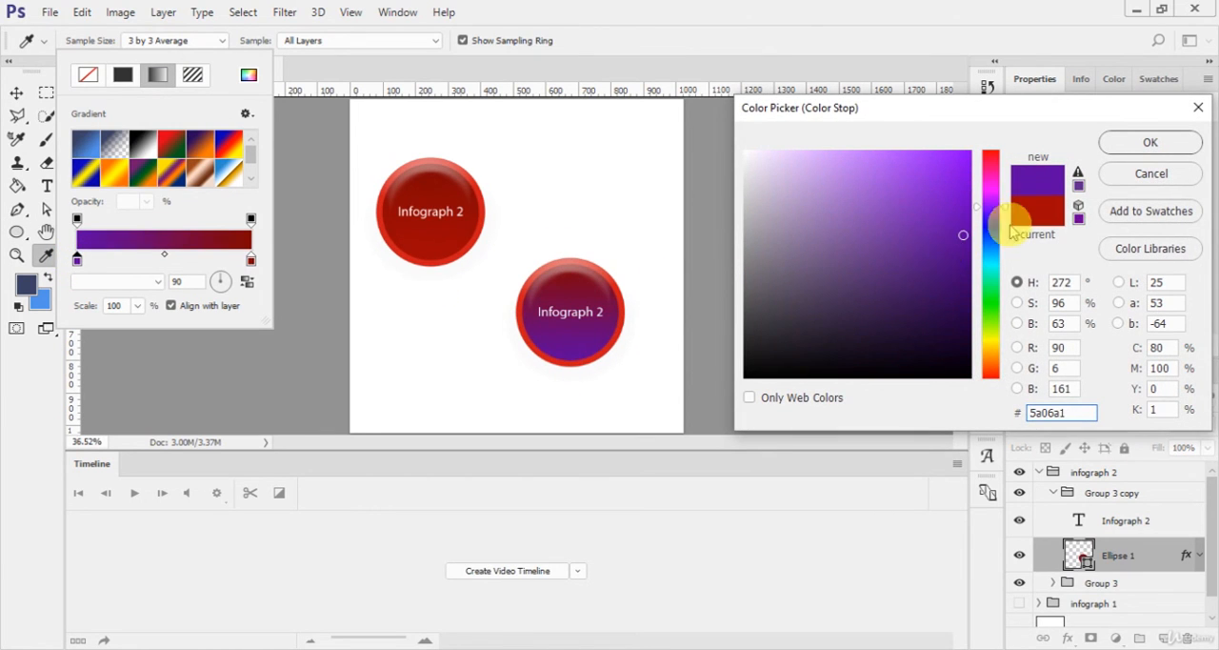
left_click(951, 226)
left_click(1149, 142)
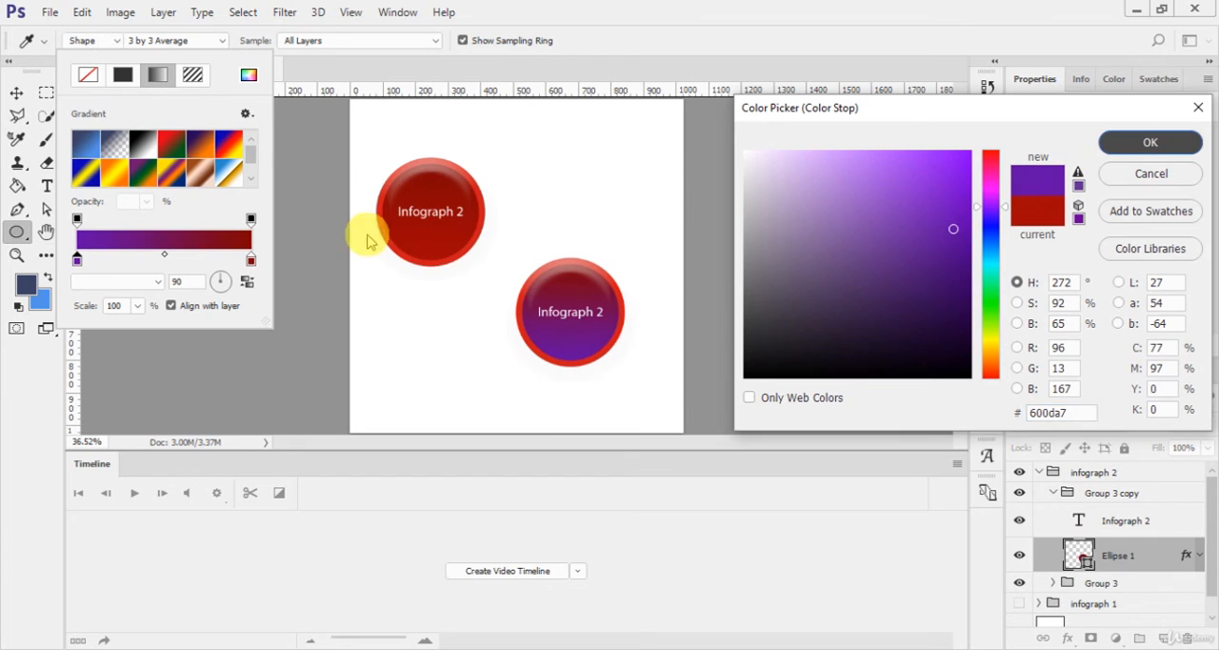
Step: Set the end colour stop of the copied circle's gradient fill to a dark purple sampled from the circle and darkened slightly
double_click(251, 261)
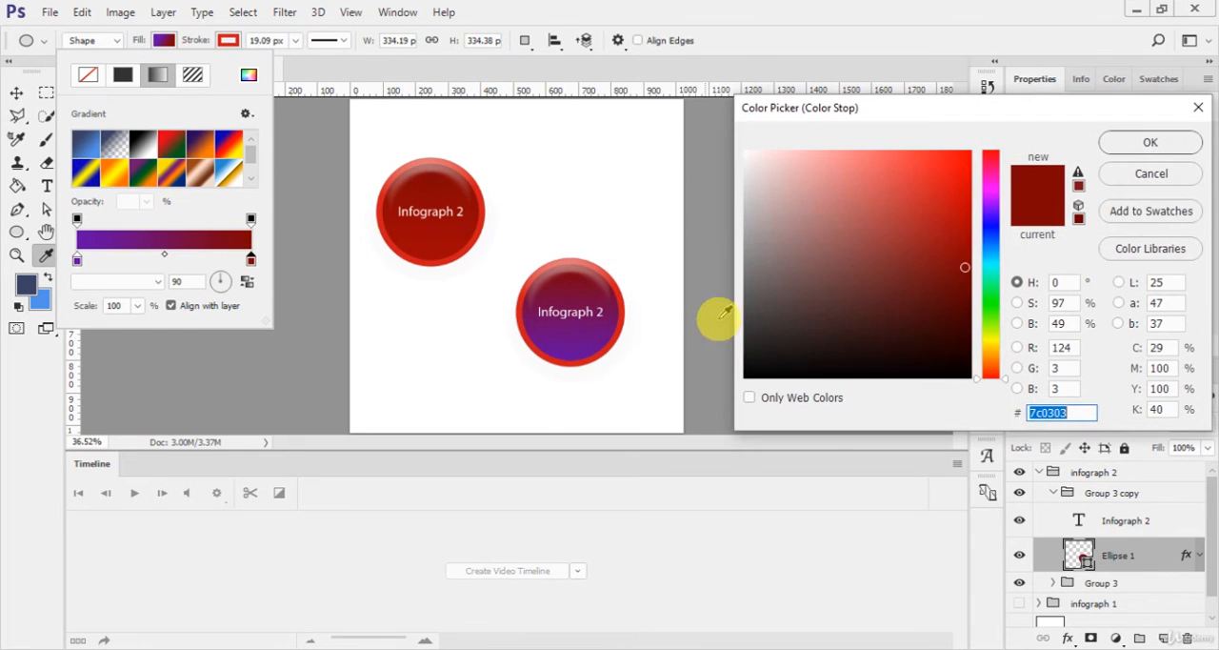
left_click(573, 350)
mouse_move(949, 268)
left_mouse_down()
mouse_move(959, 250)
mouse_move(964, 279)
left_mouse_up()
left_click(1147, 143)
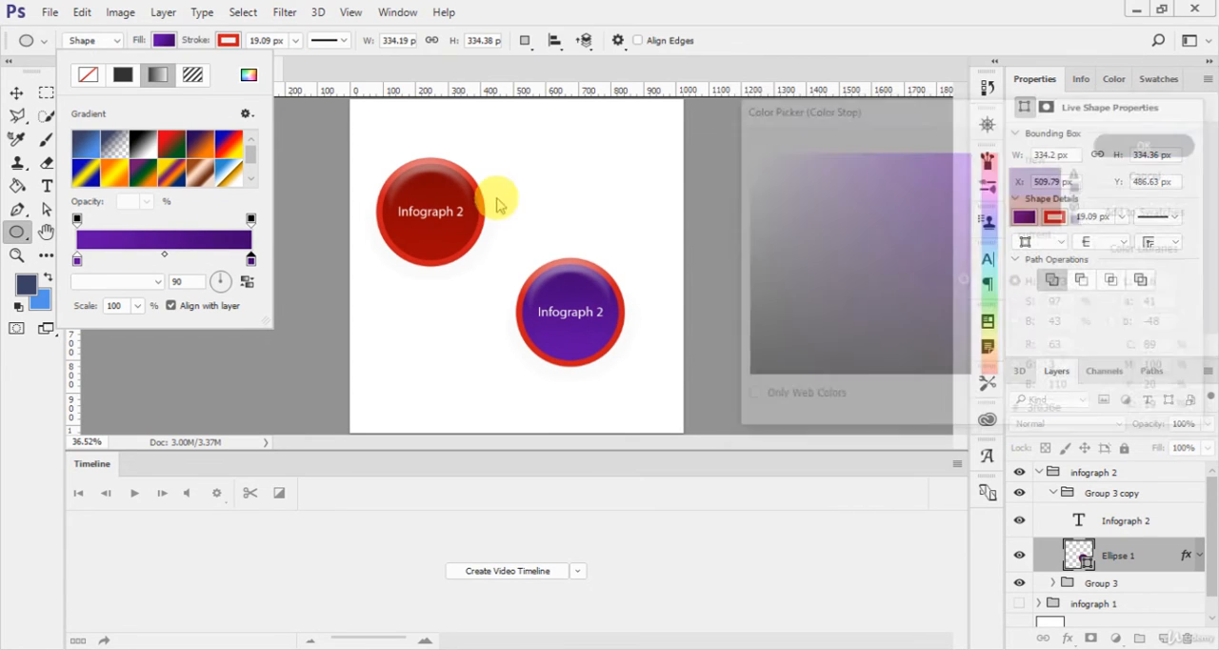
double_click(77, 262)
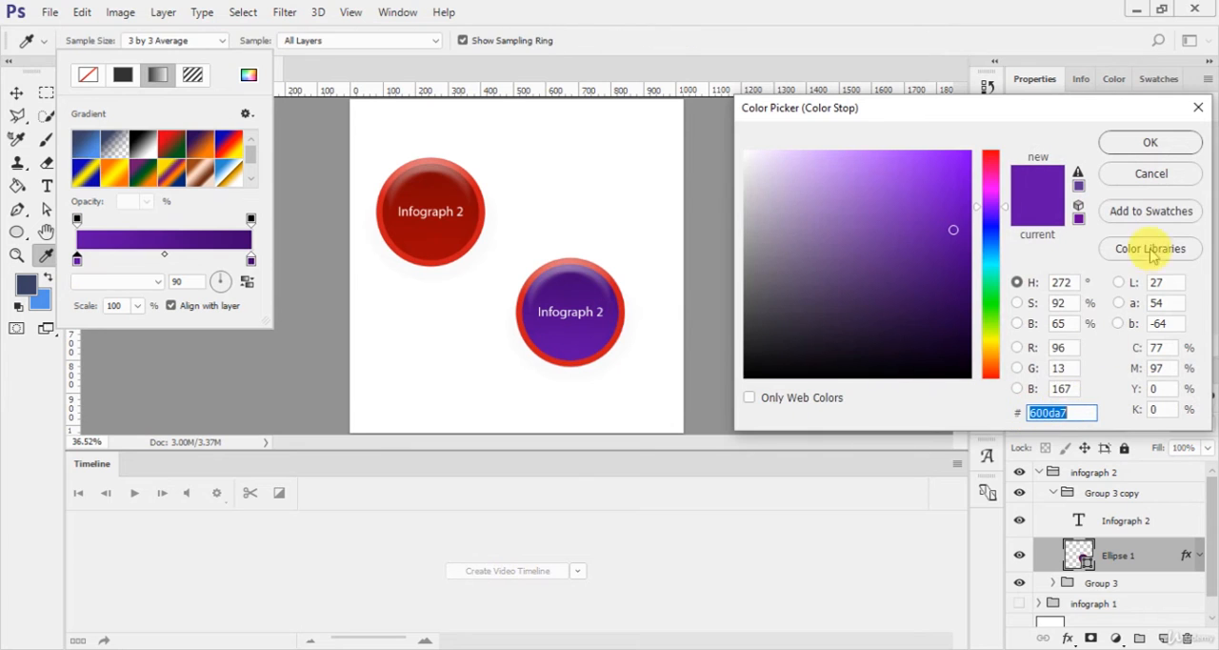
left_click(1152, 139)
Step: Recolour the copied circle's stroke from red to a solid purple brighter than its fill
left_click(232, 48)
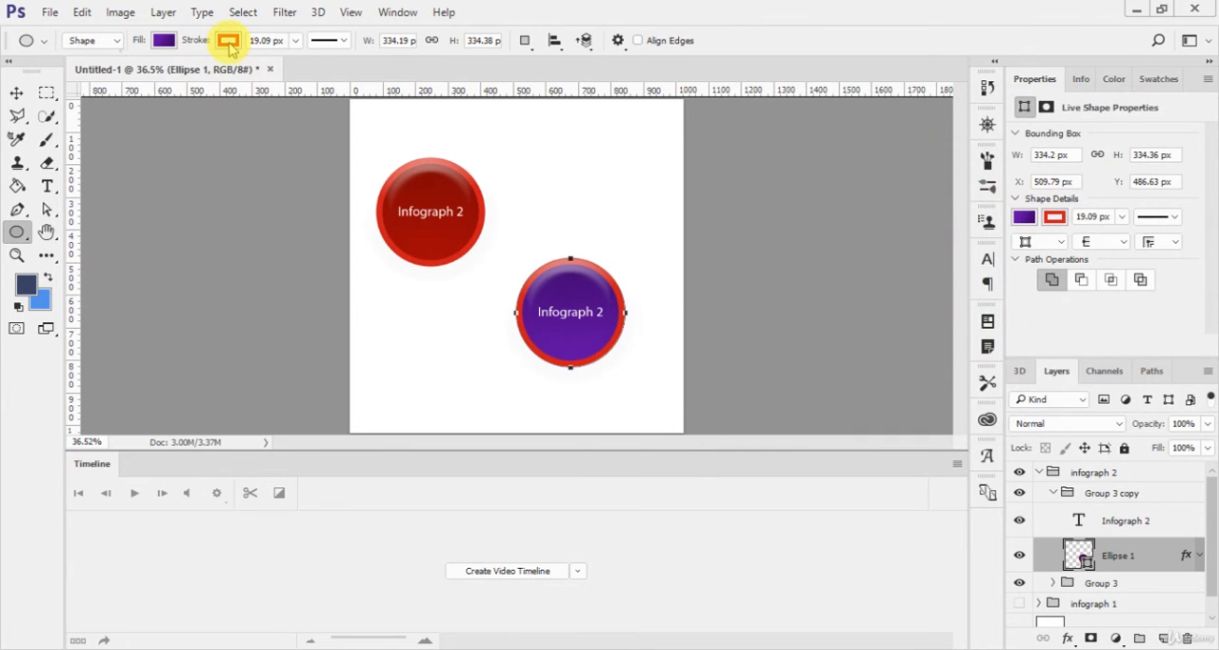
left_click(227, 41)
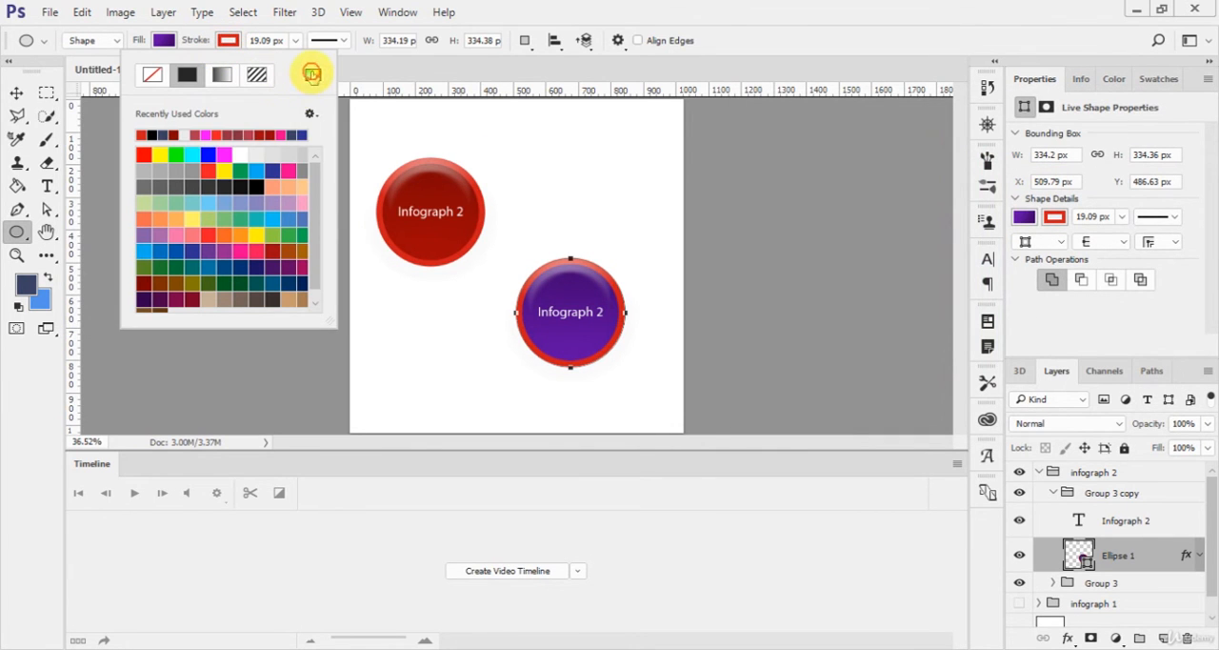
left_click(312, 73)
left_click(579, 281)
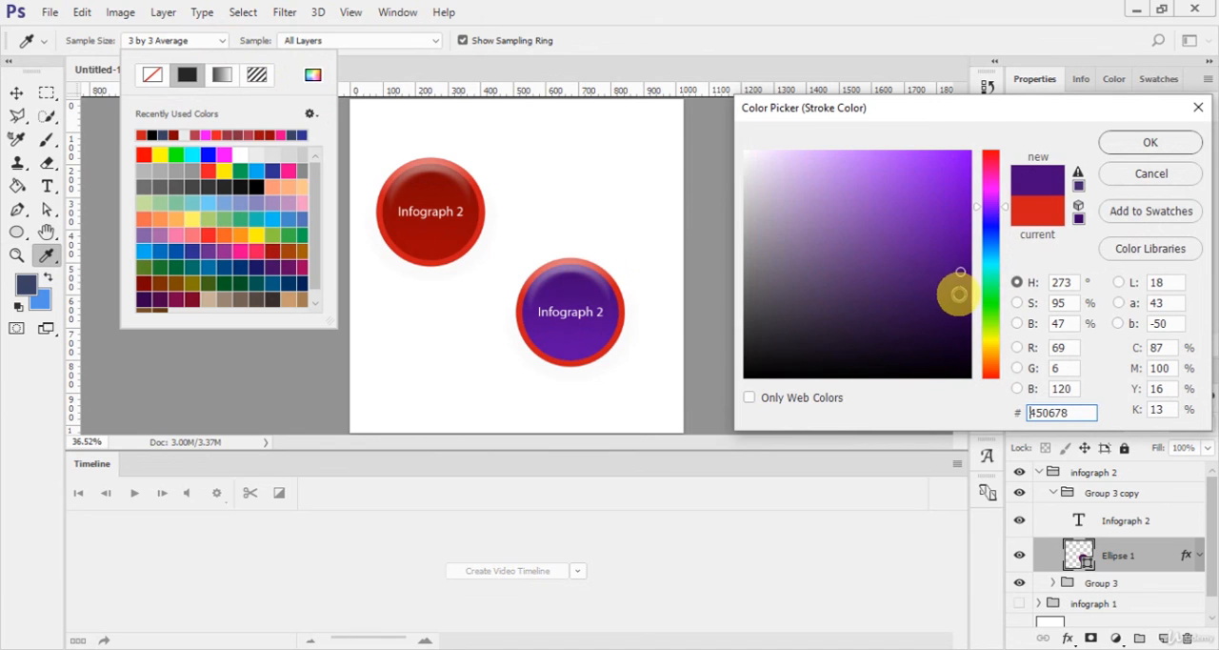
left_click(955, 204)
left_click(1124, 141)
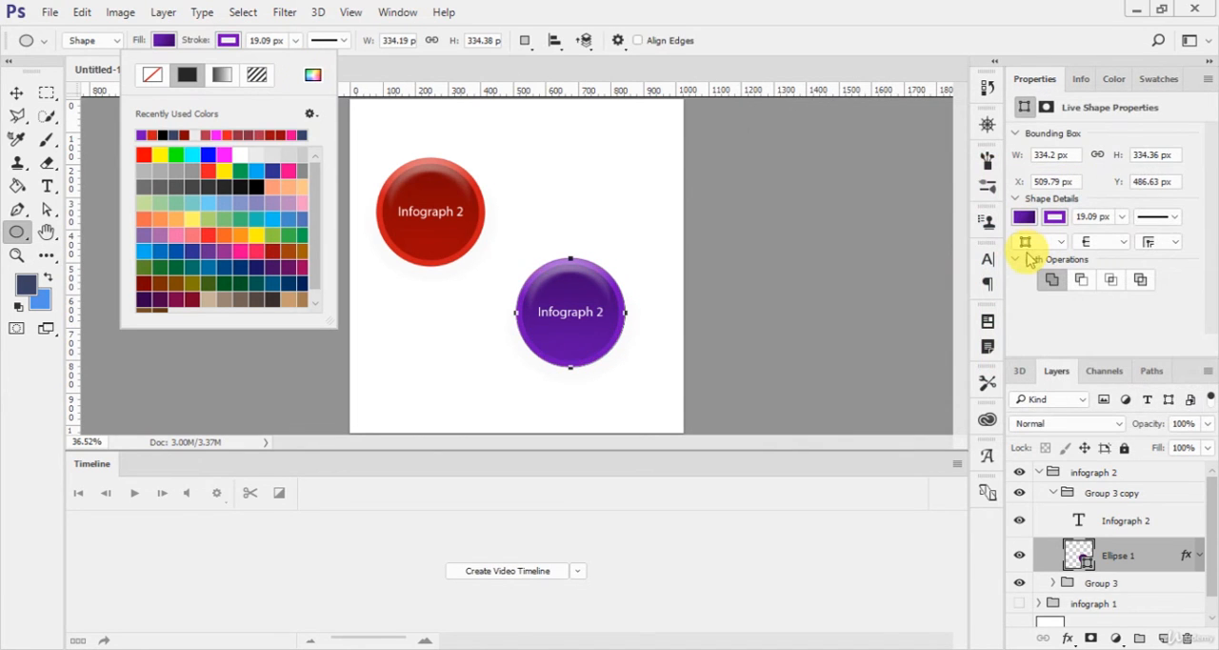
left_click(752, 310)
key("v")
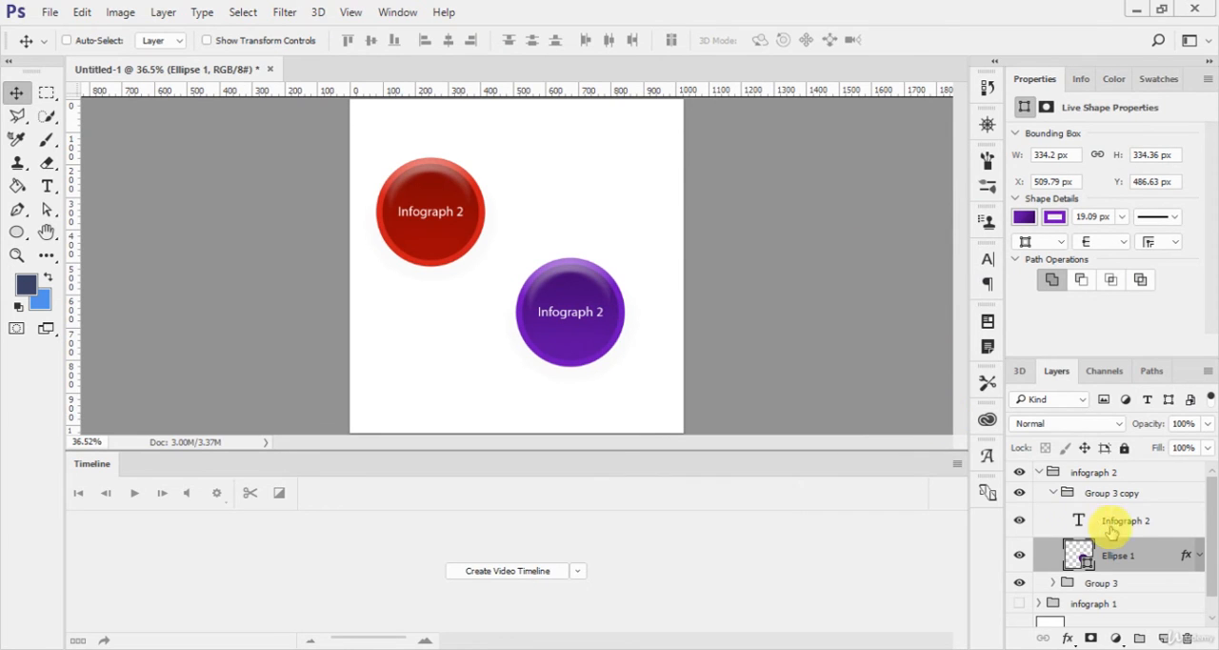
Step: Collapse the copied circle's group and the "infograph 2" group, and hide "infograph 2"
left_click(1200, 555)
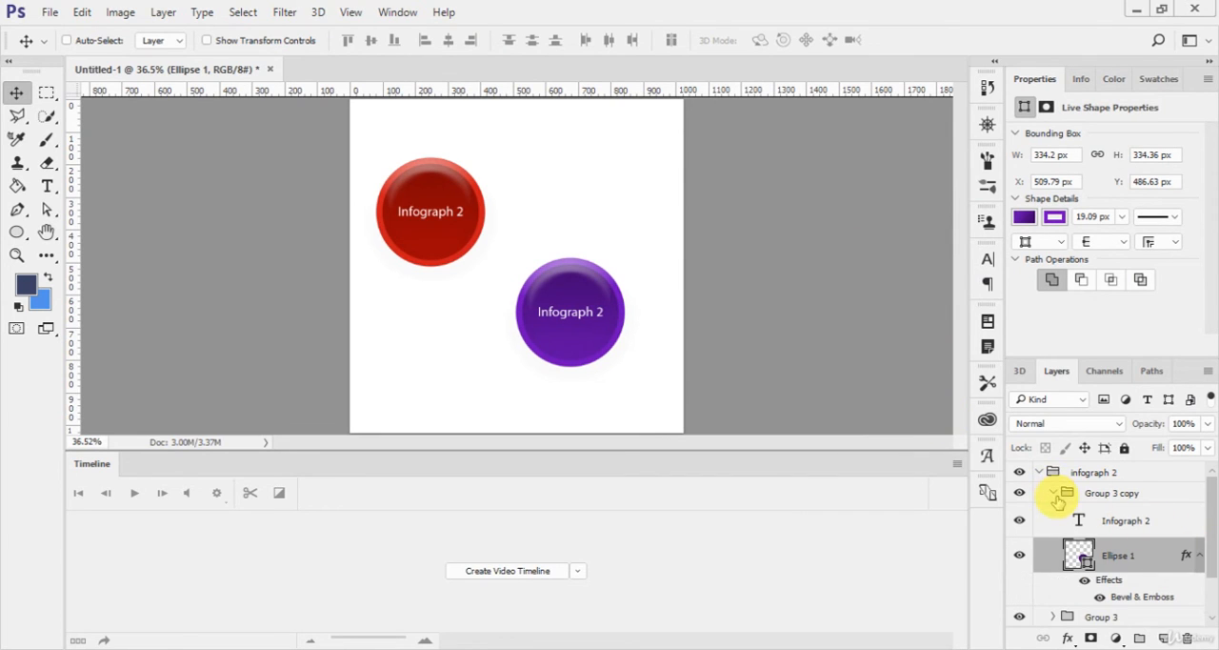
left_click(1057, 499)
left_click(1052, 493)
left_click(1042, 475)
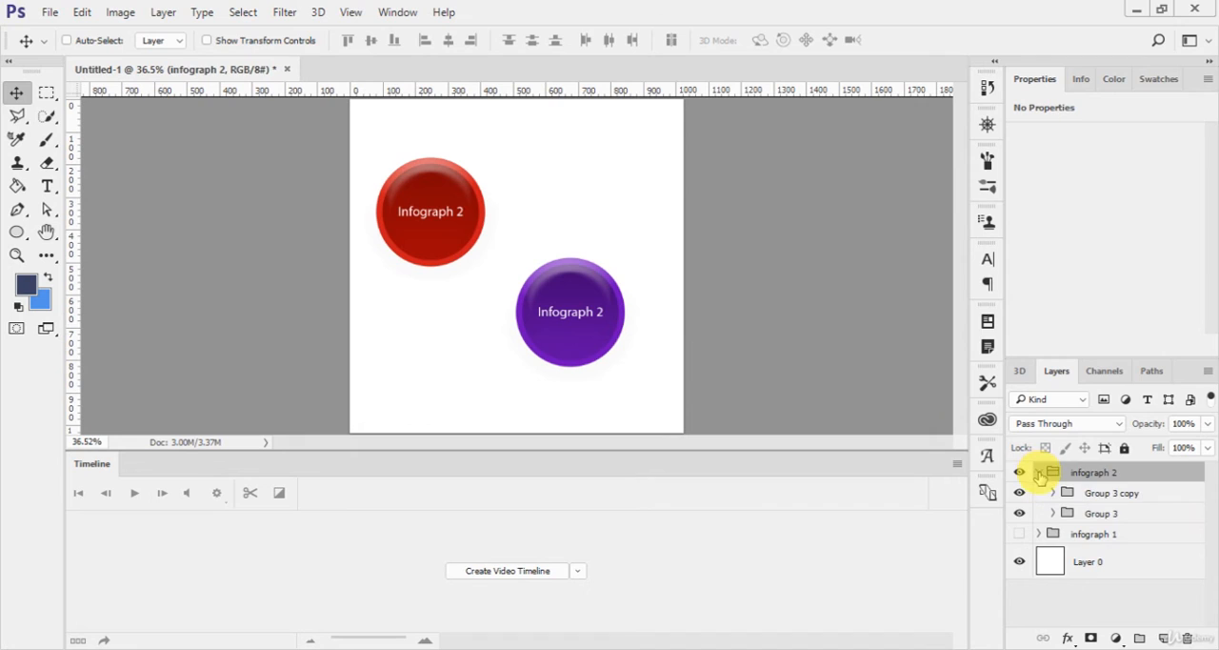
left_click(1039, 473)
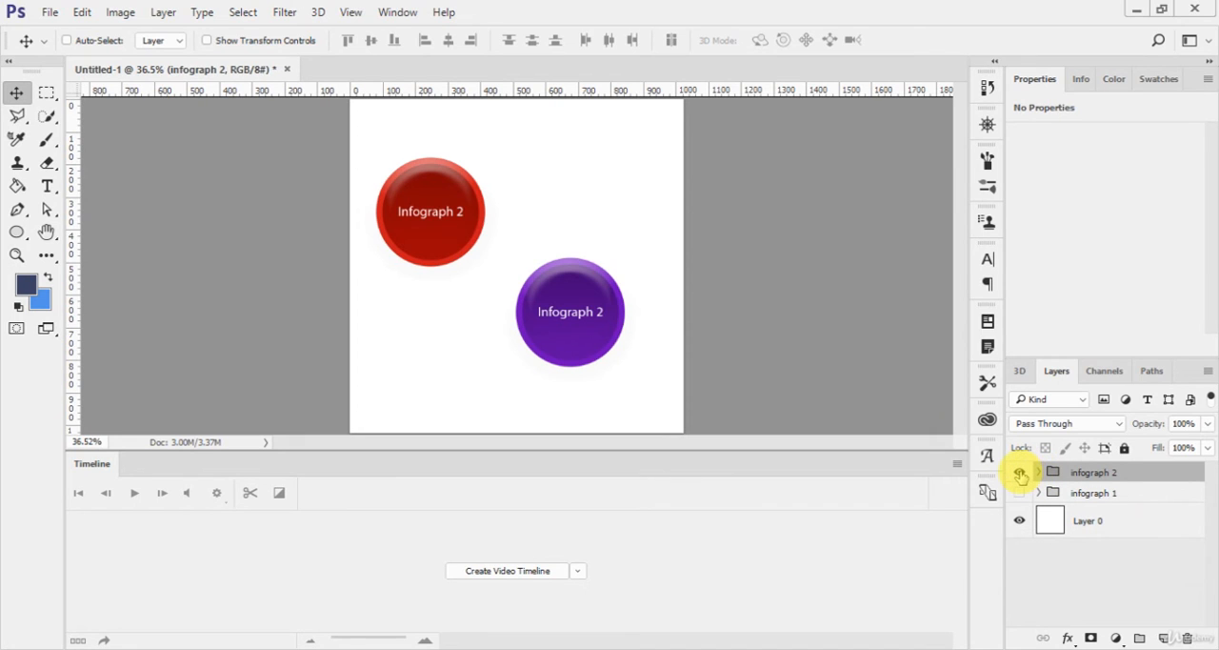
left_click(1019, 473)
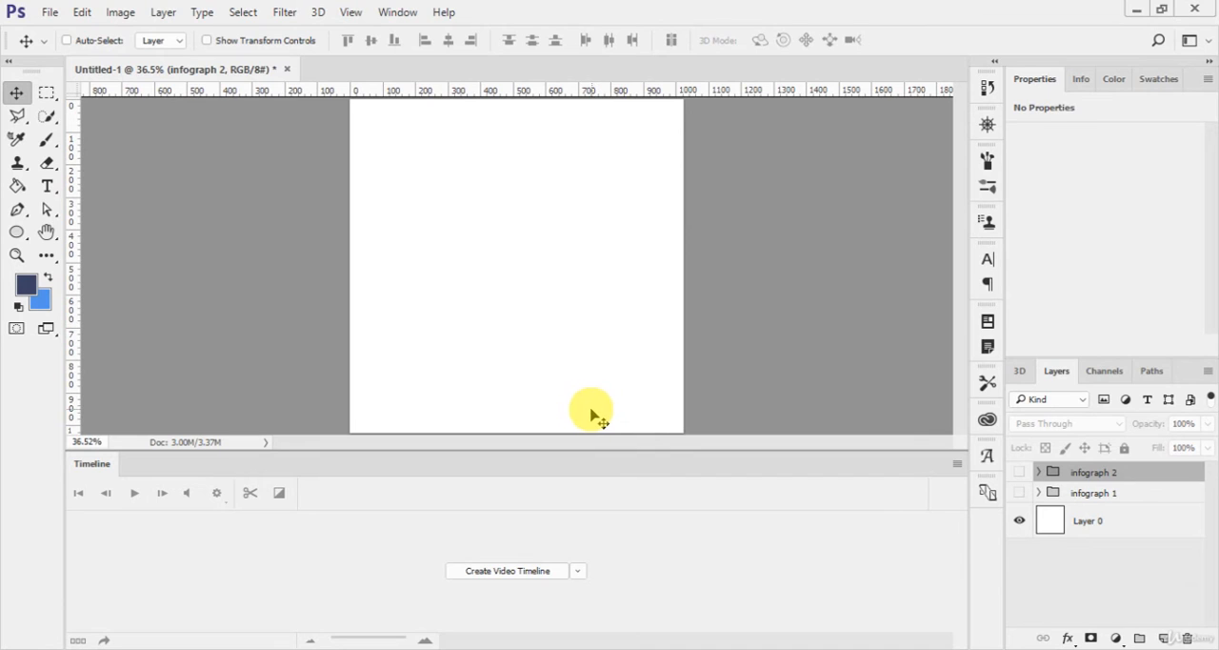
Step: Draw a circle about 611 px across with a muted violet fill and move it slightly up and left near the canvas centre
key("u")
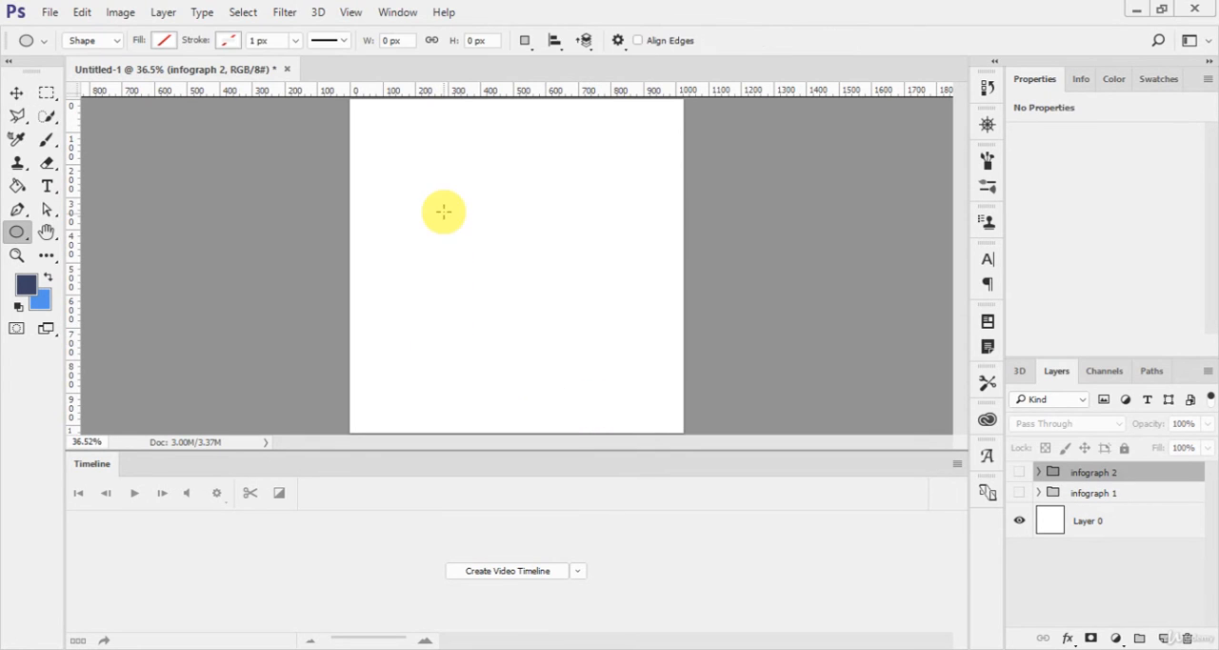
left_click_drag(427, 196, 654, 383)
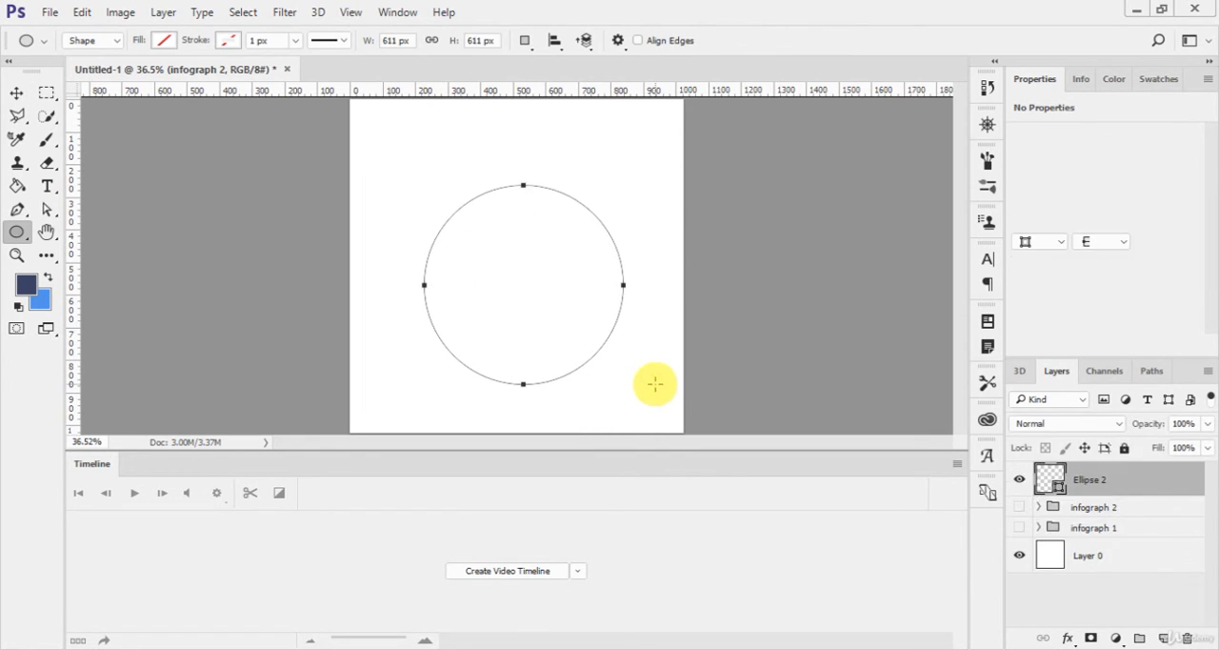
left_click(164, 40)
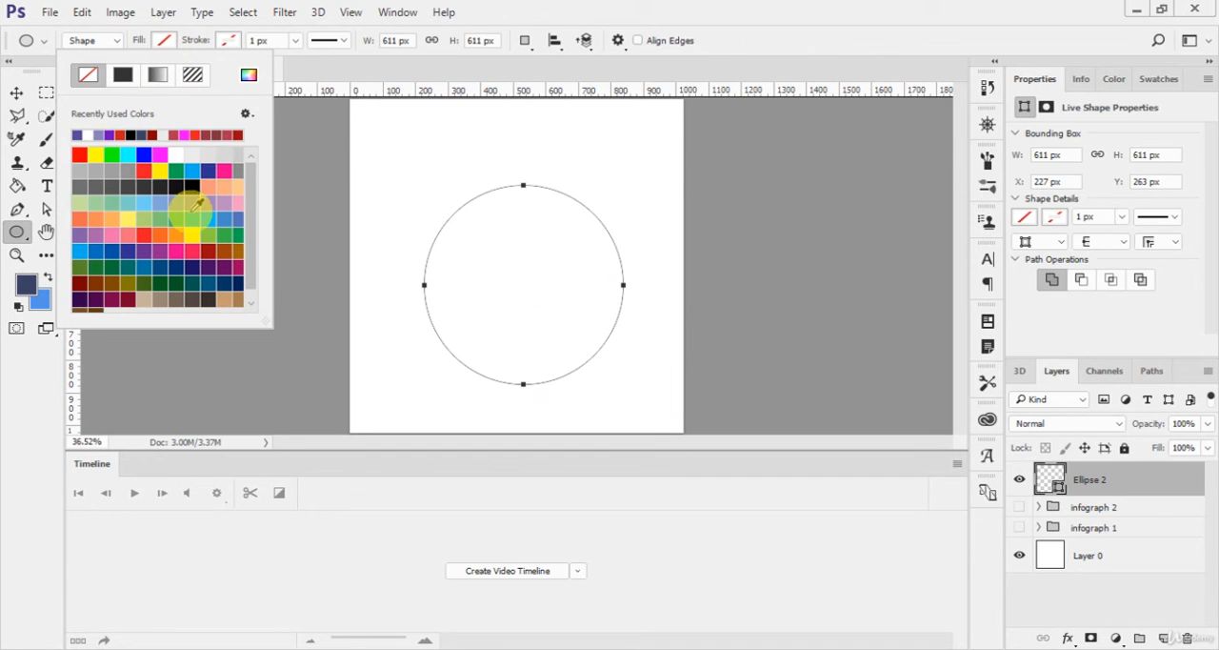
left_click(102, 136)
left_click(405, 333)
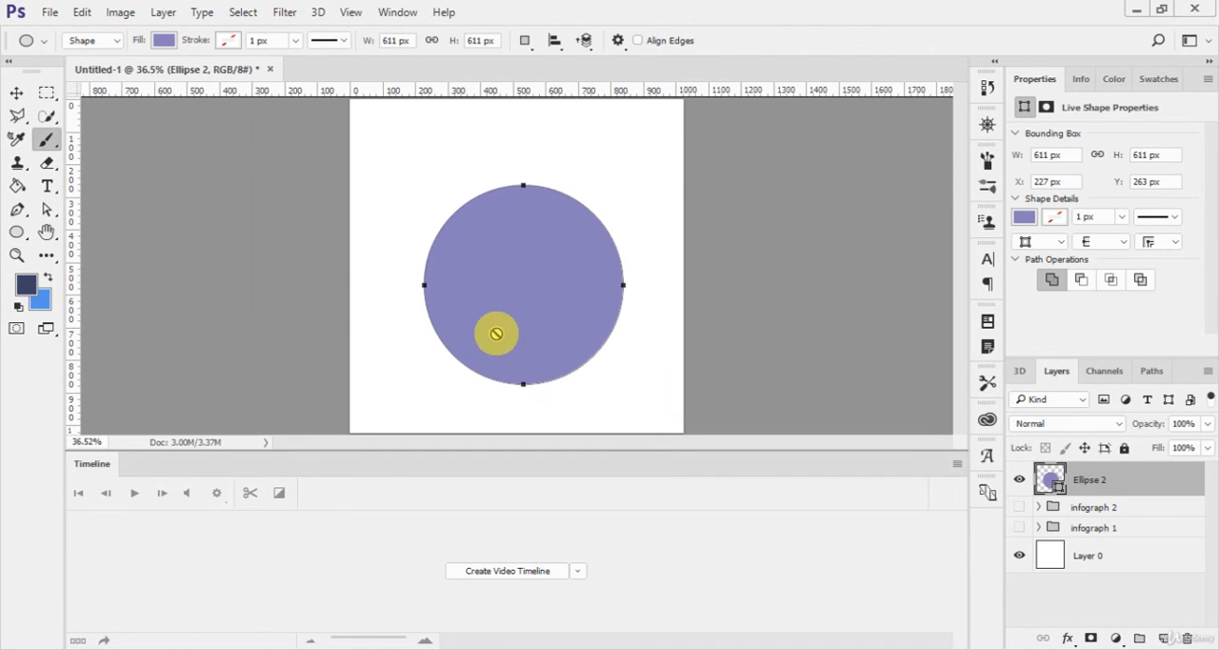
key("b")
key("v")
left_click_drag(520, 294, 508, 277)
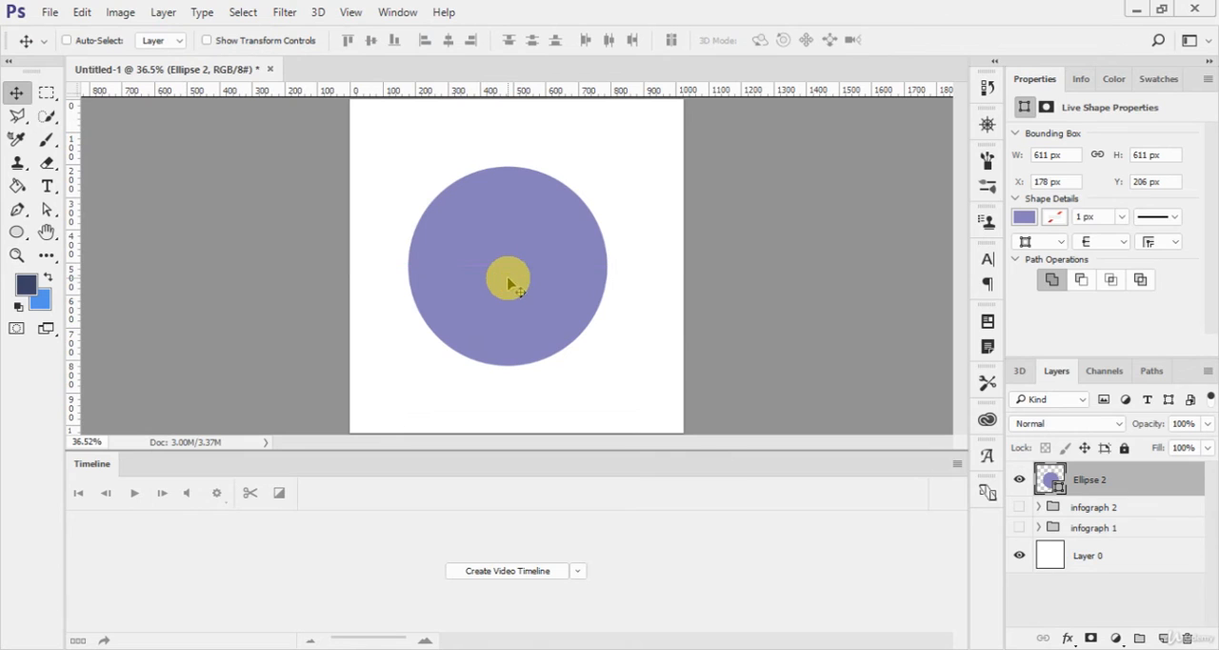
Step: Draw a second circle about 435 px across over the violet one and fill it with white
key("u")
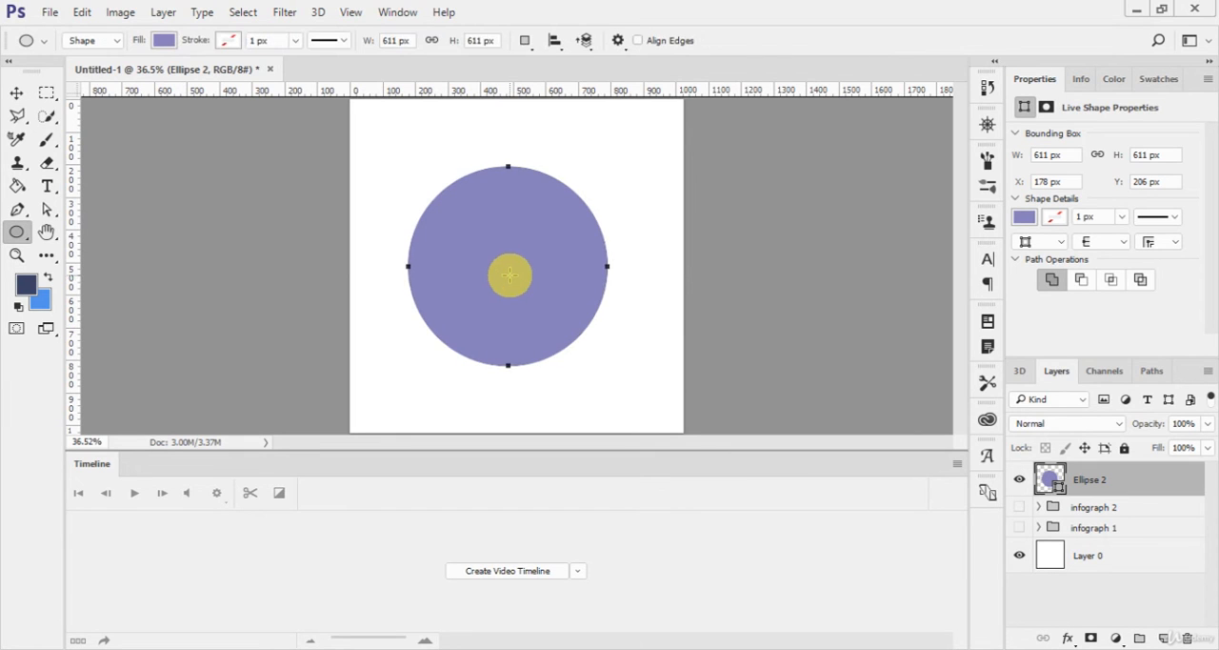
left_click(1095, 488)
left_click(1093, 502)
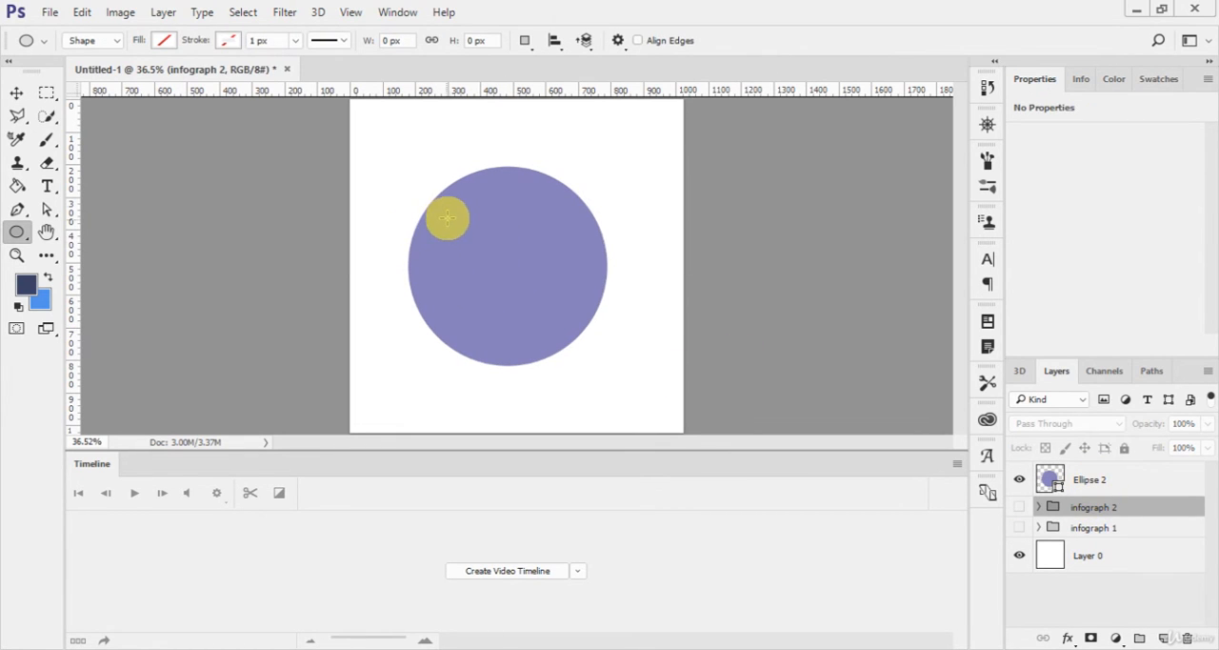
left_click_drag(443, 214, 585, 390)
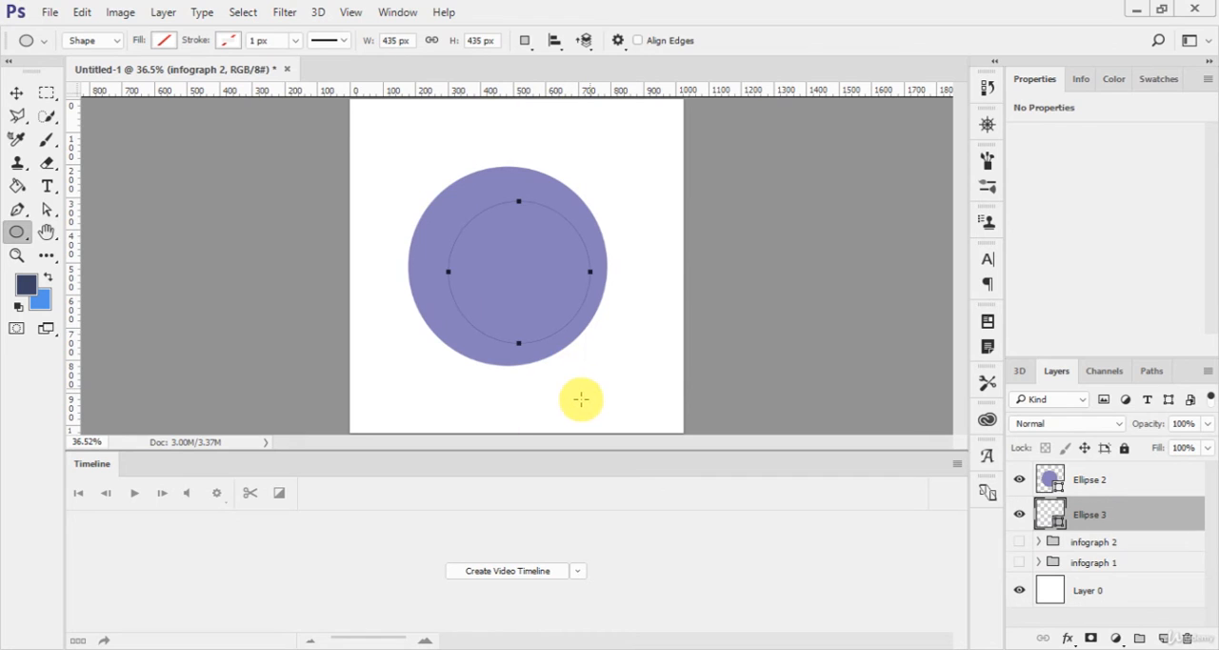
left_click(164, 40)
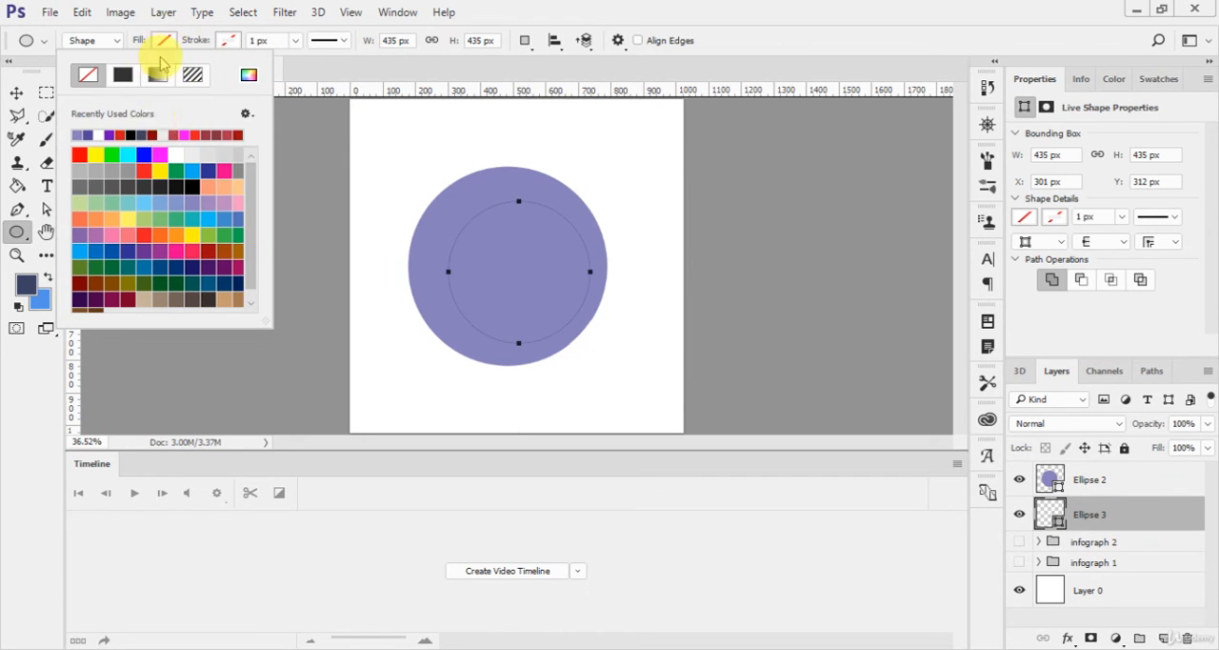
left_click(176, 155)
left_click(367, 264)
Step: Bring the white circle in front of the violet circle and centre it inside to form a ring
key("v")
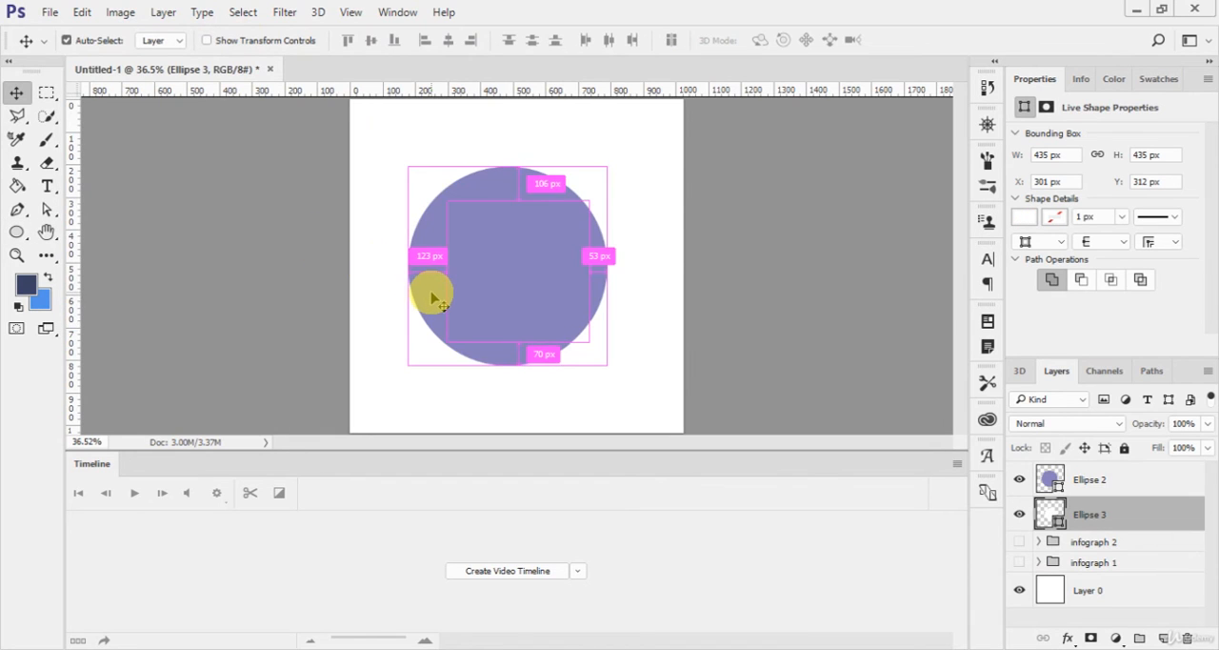
key("ctrl+bracketright")
left_click_drag(517, 293, 505, 289)
Step: Group the white and violet circles together and name the group "infograph 3"
left_click_drag(1188, 484, 1124, 478)
left_click(1126, 513)
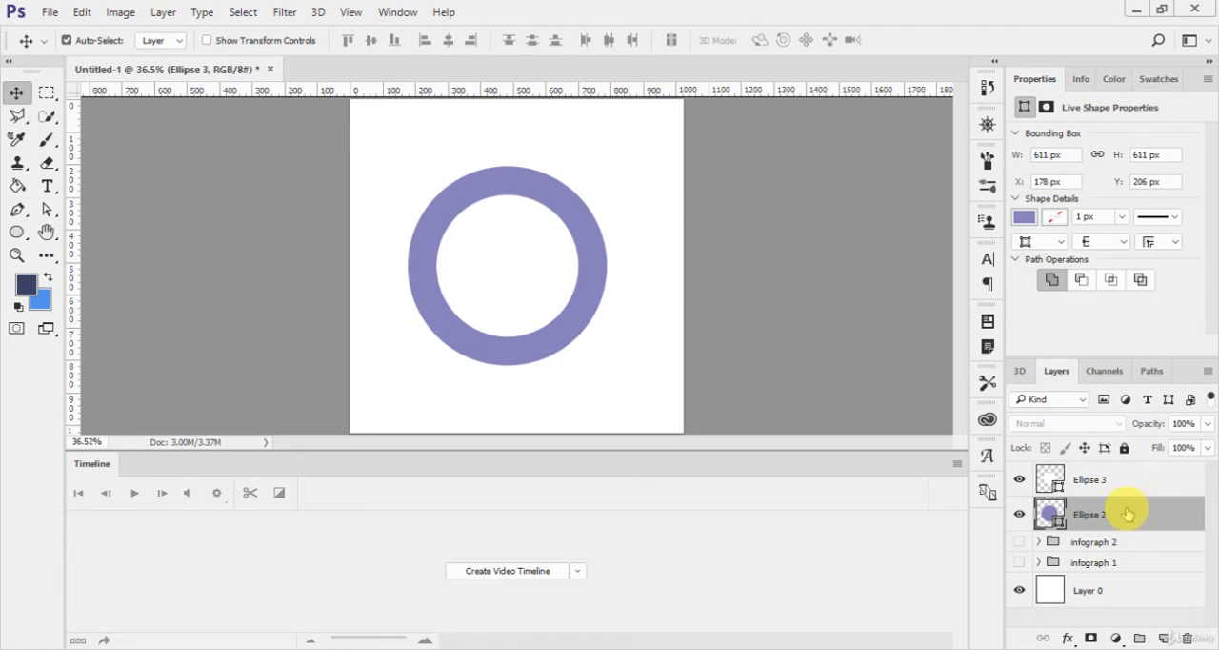
left_click(1122, 490, "shift")
key("ctrl+g")
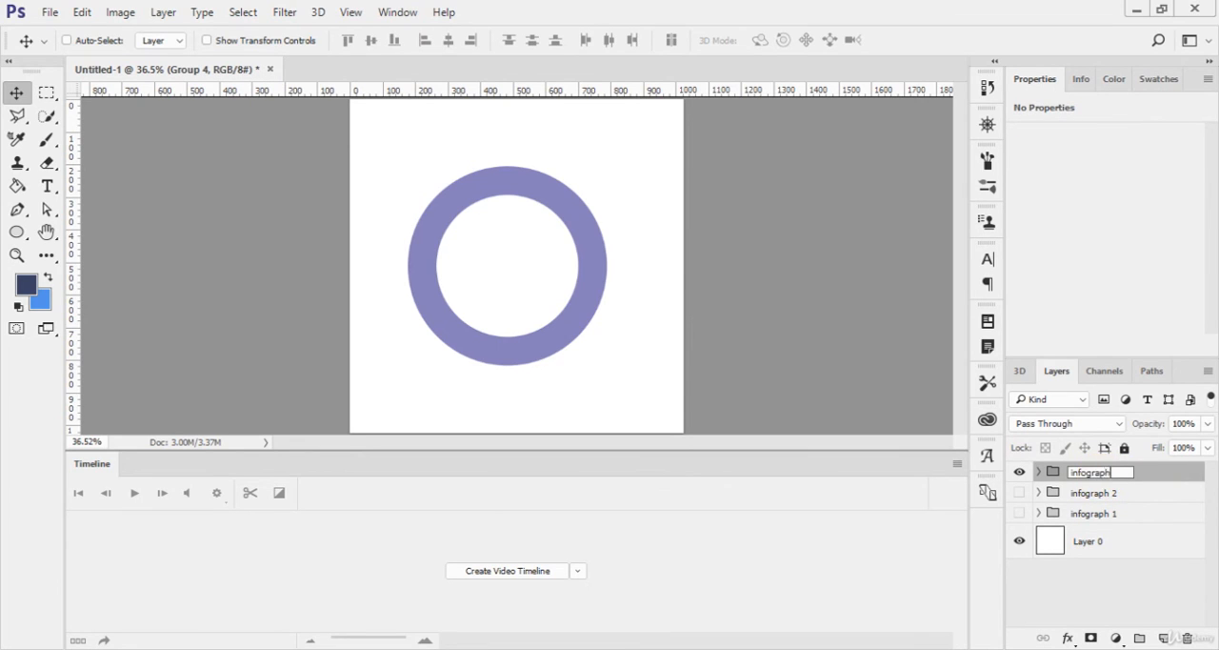
Step: In the infograph 3 group, begin a pen path across the ring's right side, curved along its lower outer edge, then back to the inner edge
left_click(1038, 472)
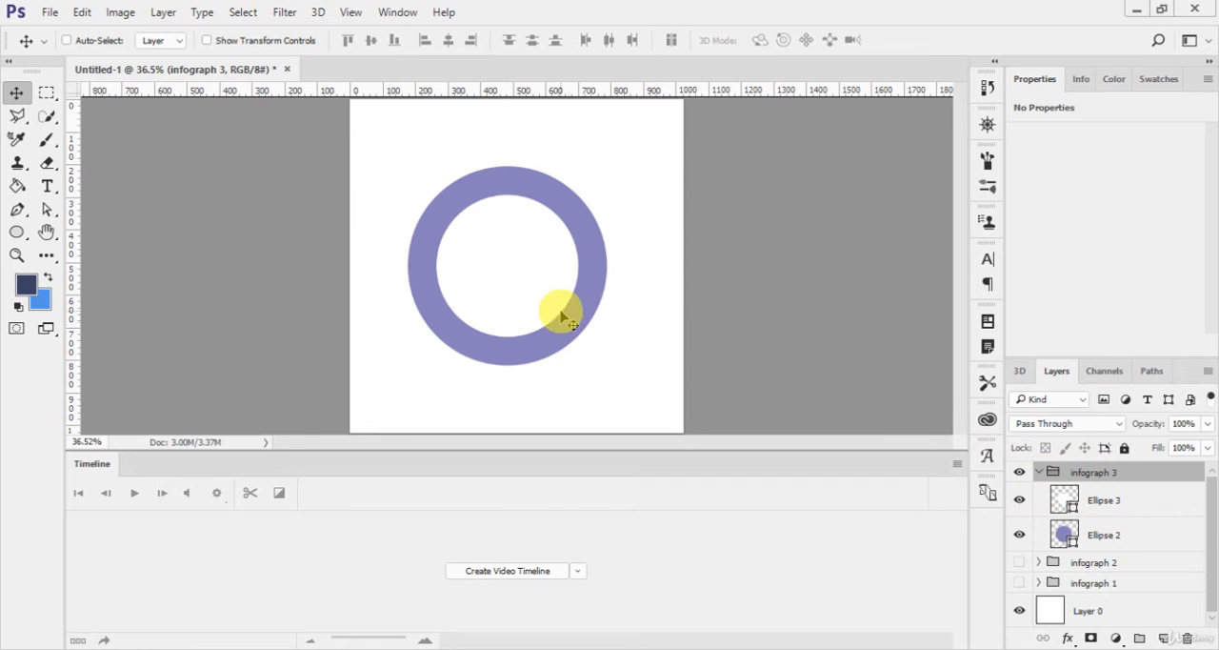
key("p")
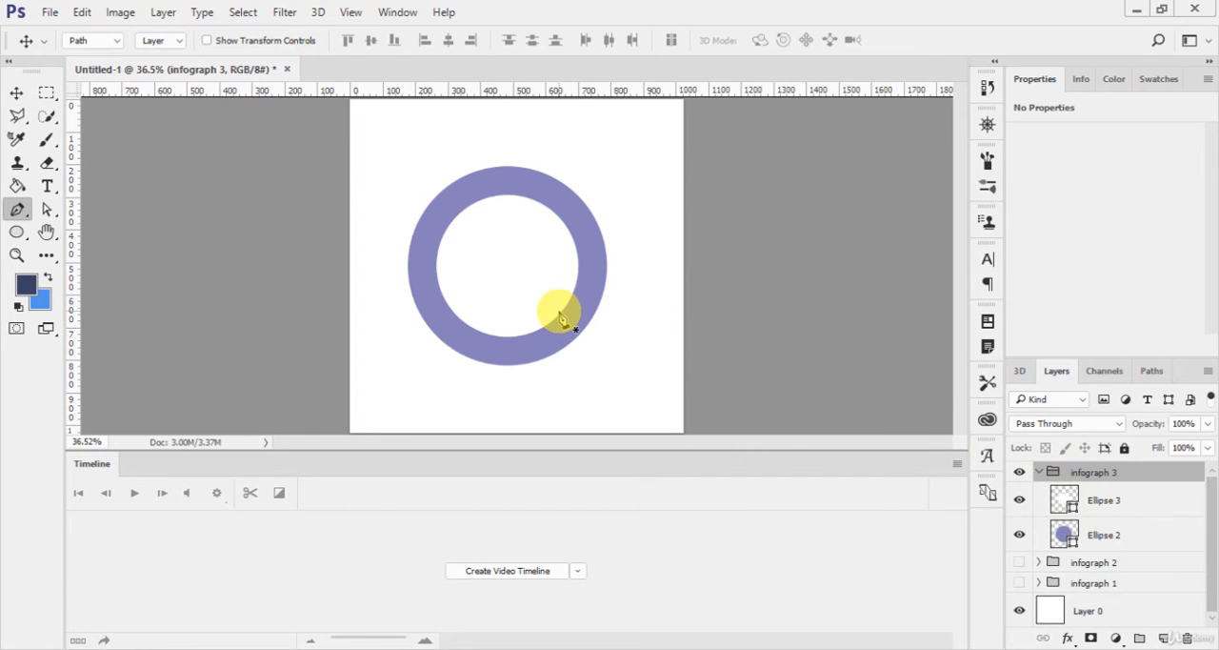
key("ctrl+plus")
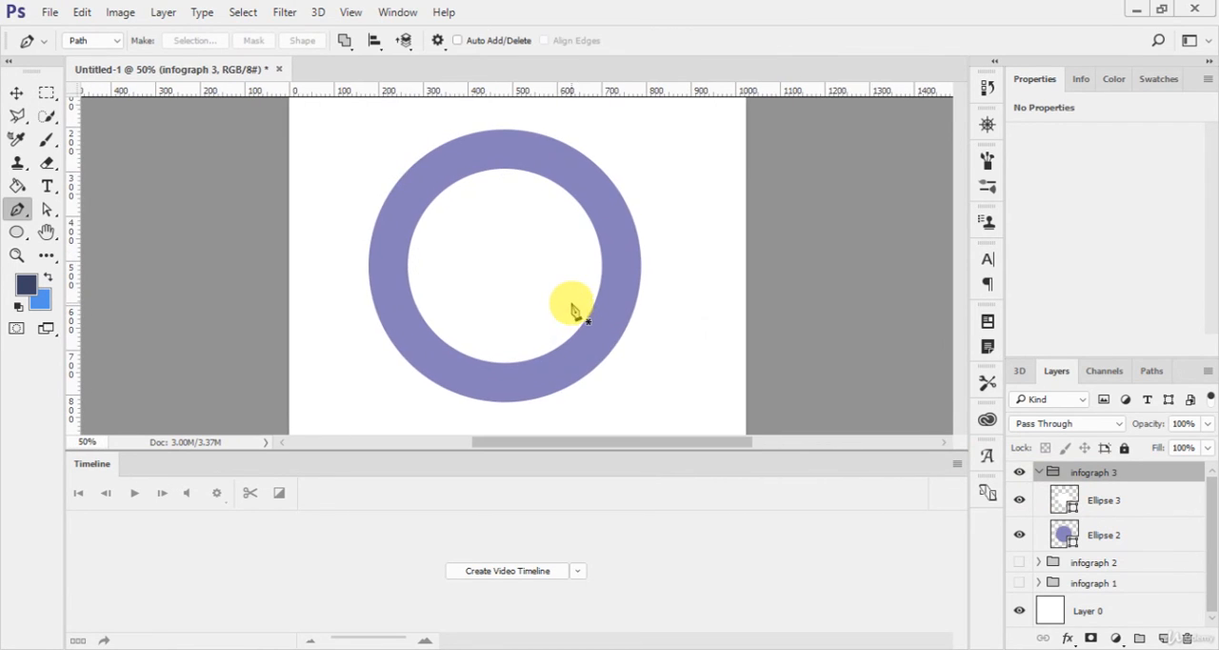
left_click_drag(576, 303, 540, 266)
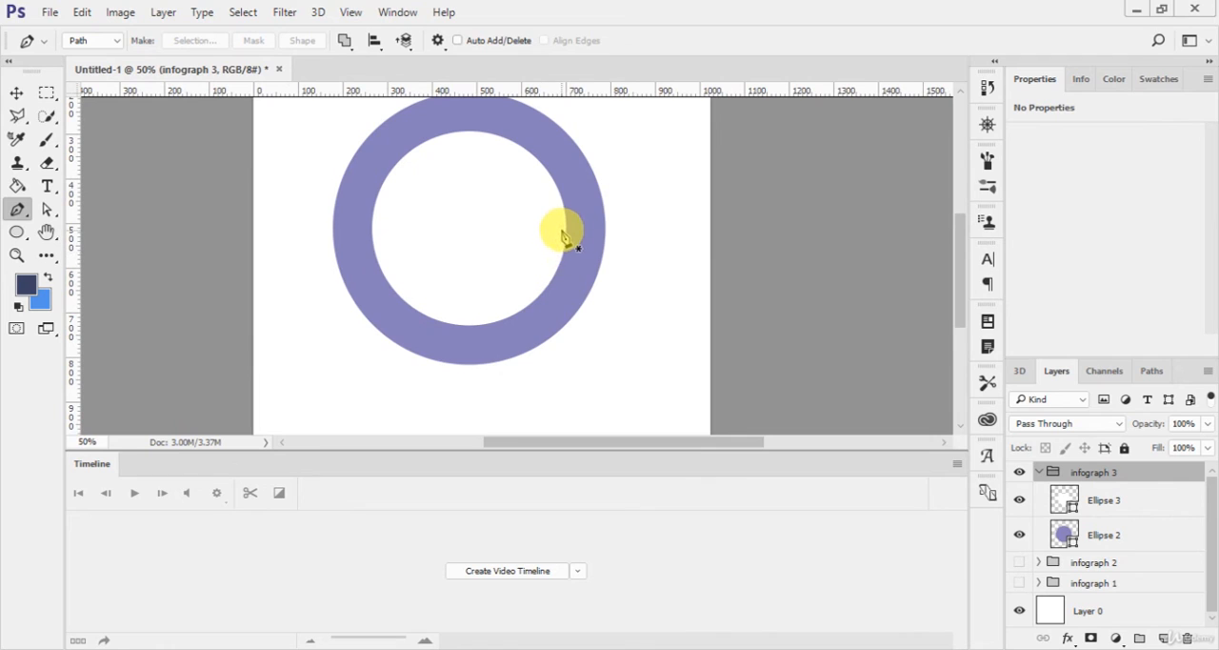
left_click(567, 225)
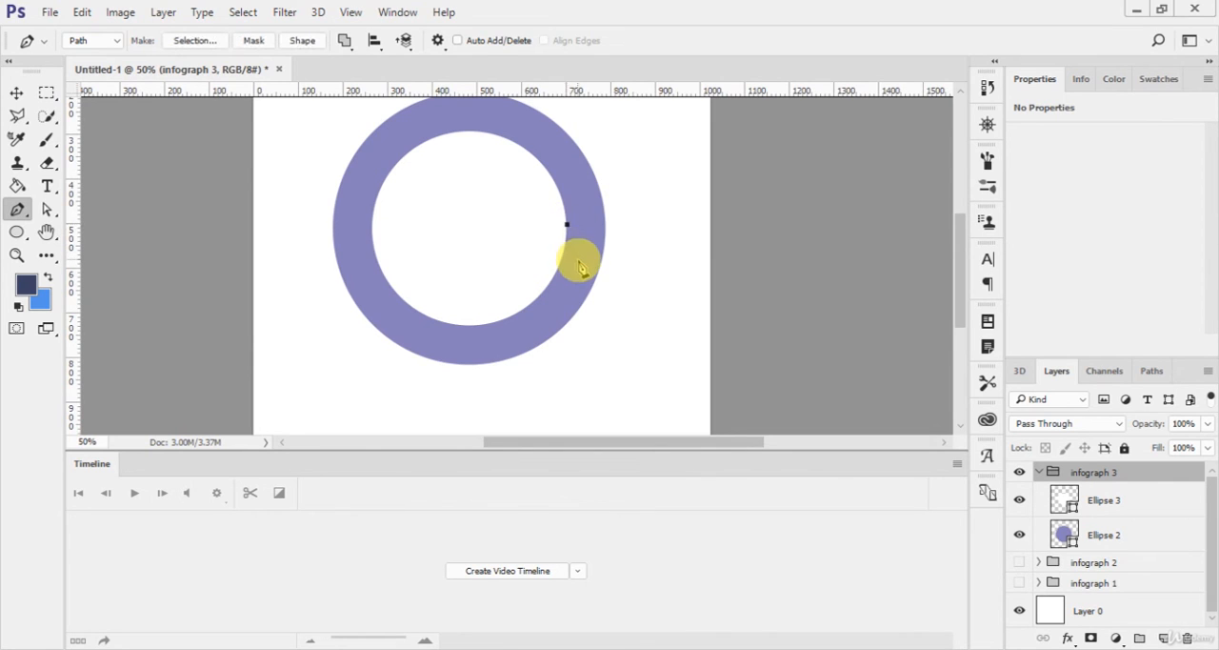
left_click(600, 268)
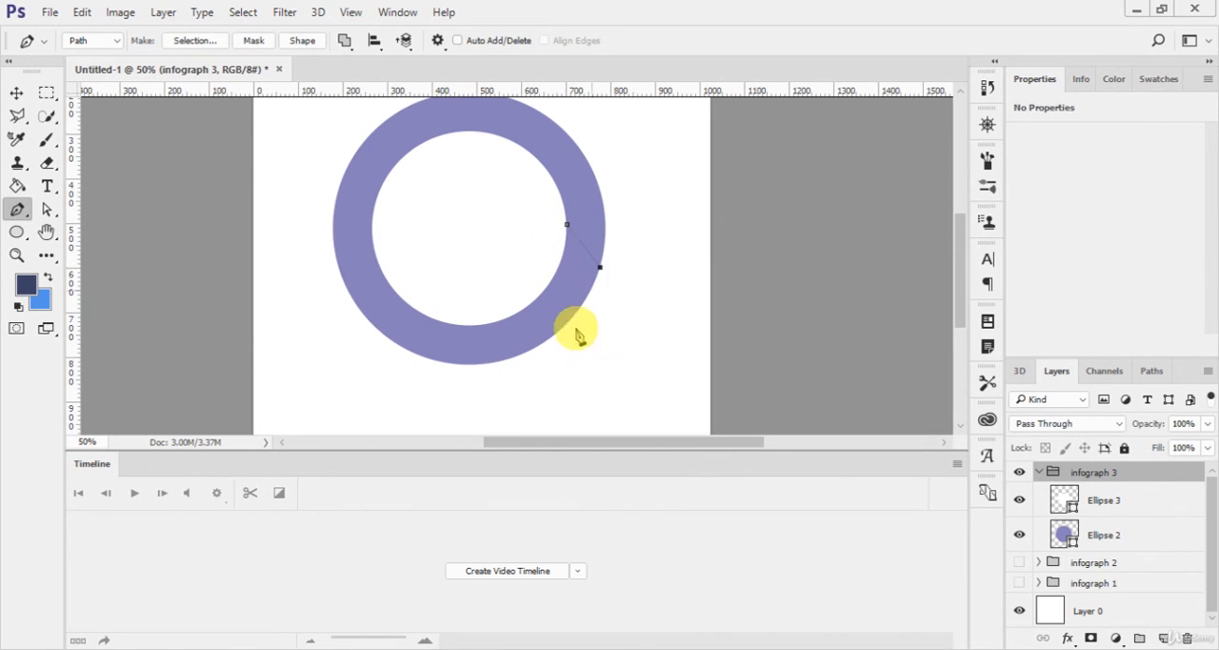
left_click_drag(435, 361, 307, 341)
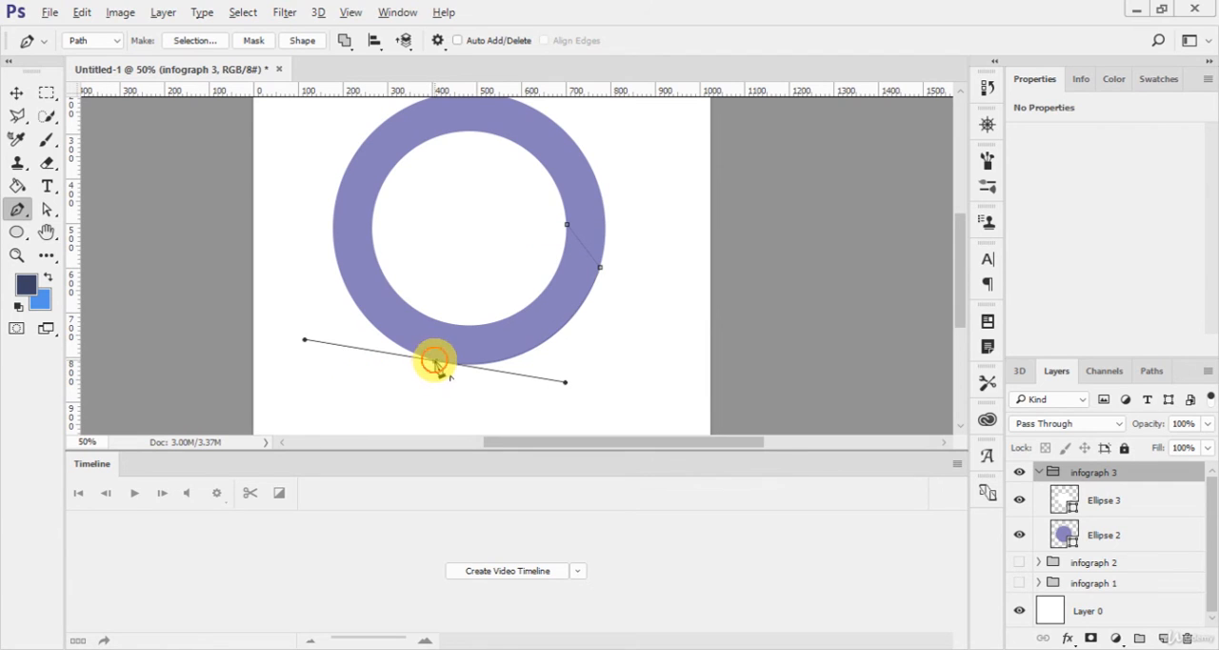
left_click(435, 362, "alt")
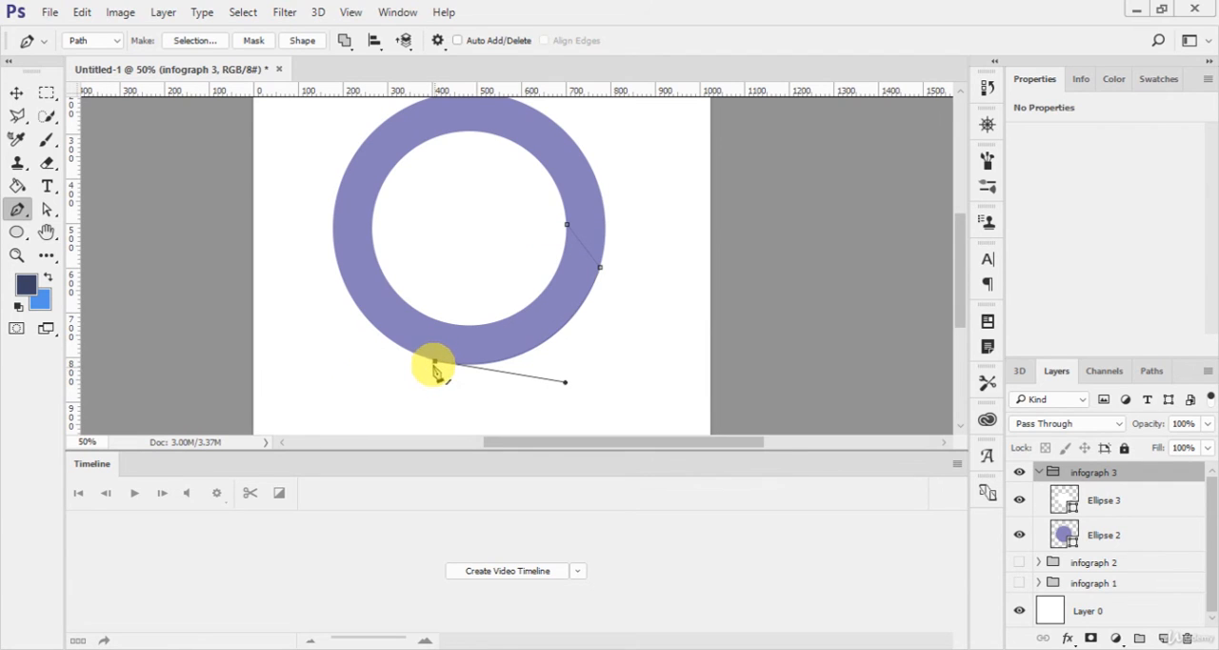
left_click(404, 302)
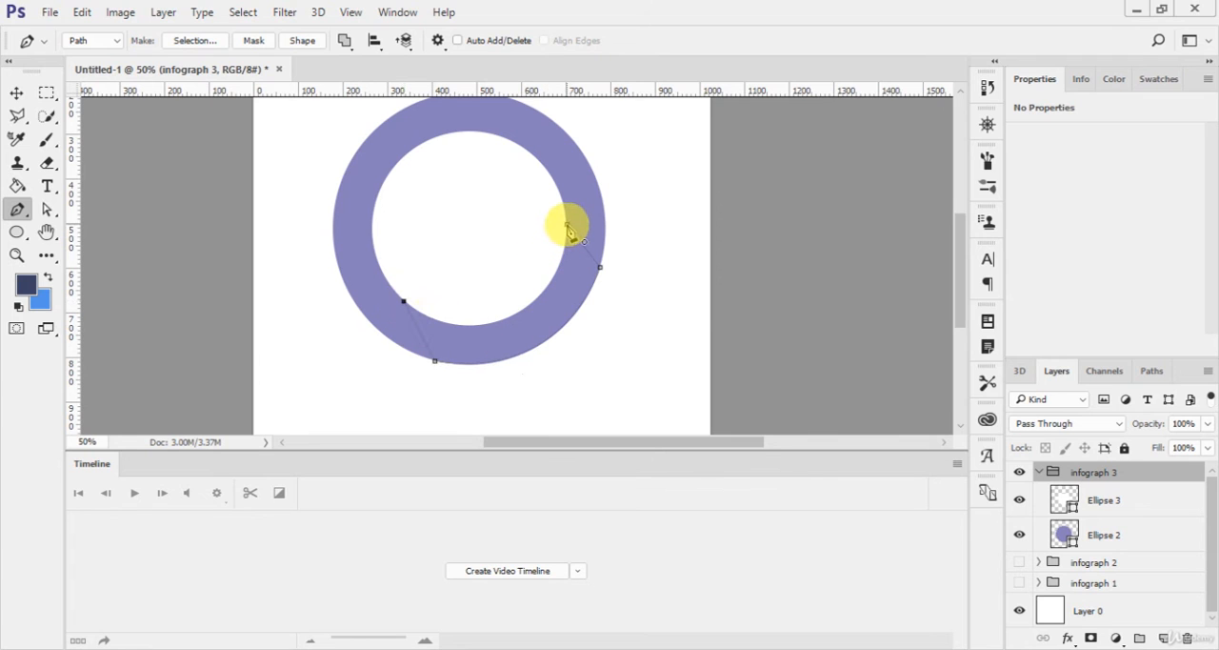
Step: Close the pen path along the ring's inner edge with a curved middle anchor and convert it into a shape about 440 by 312 px
left_click_drag(566, 223, 591, 138)
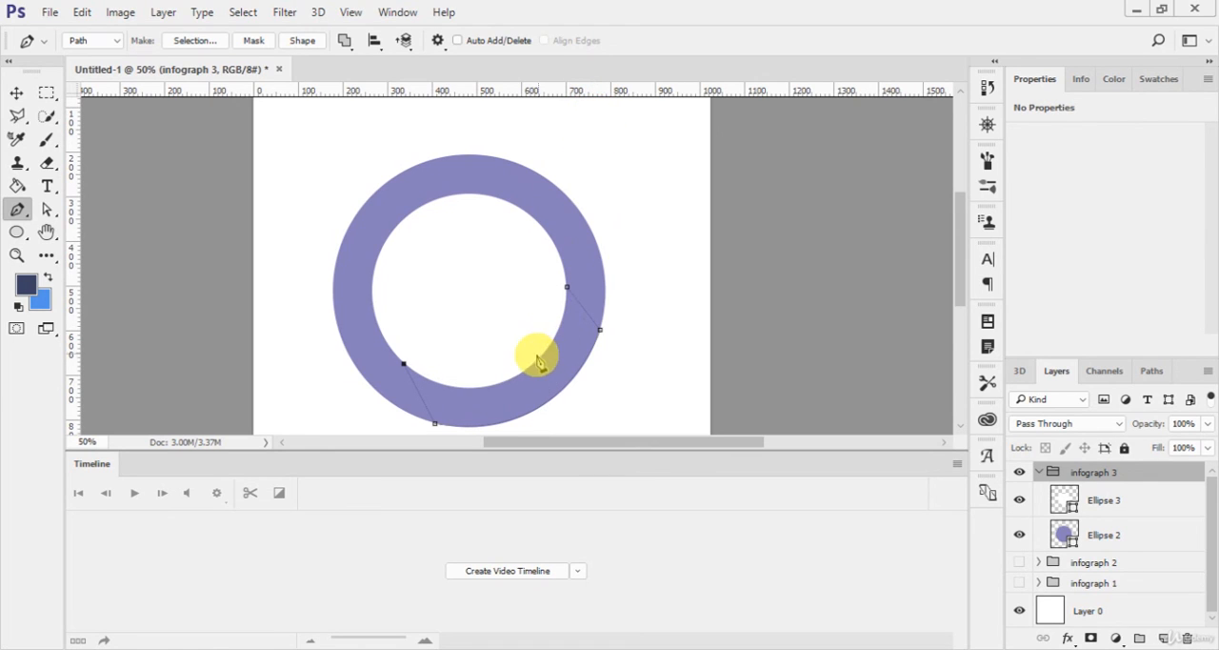
left_click_drag(518, 376, 578, 340)
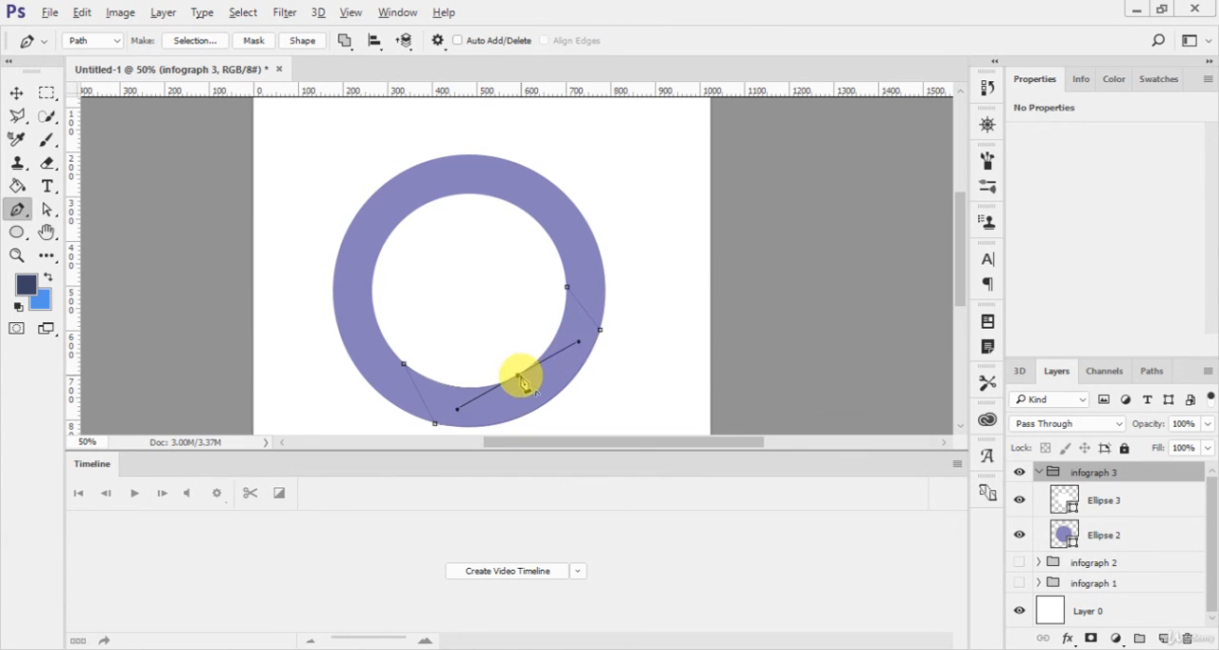
left_click(518, 377)
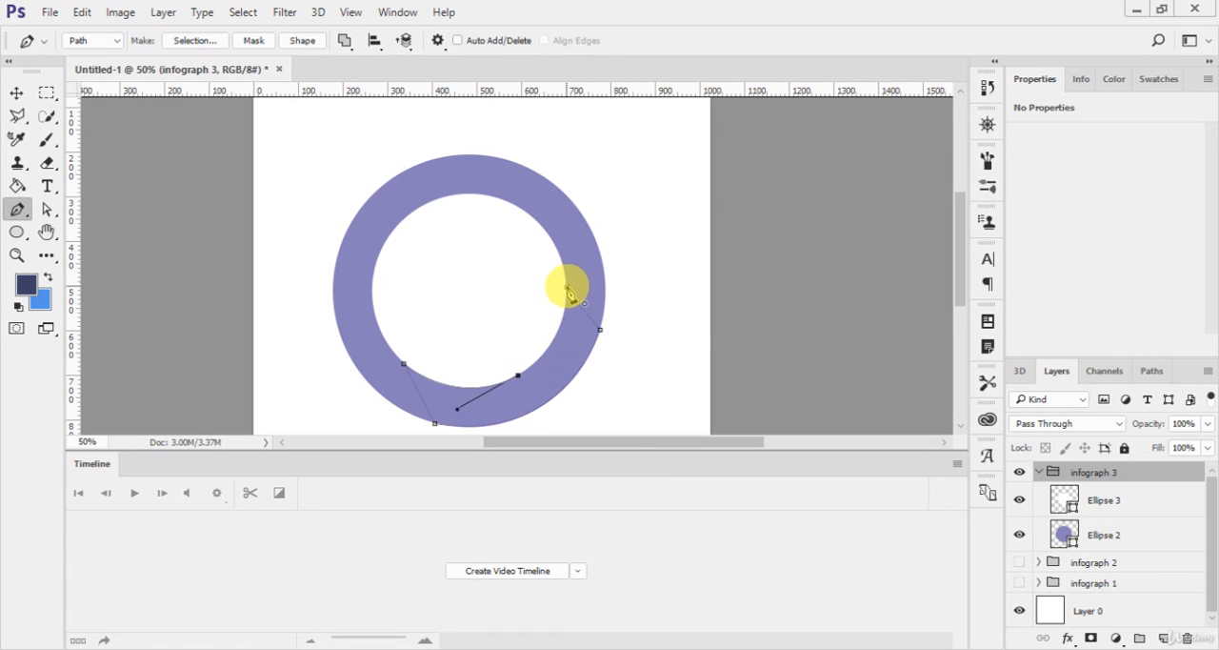
left_click_drag(566, 286, 553, 231)
left_click(303, 40)
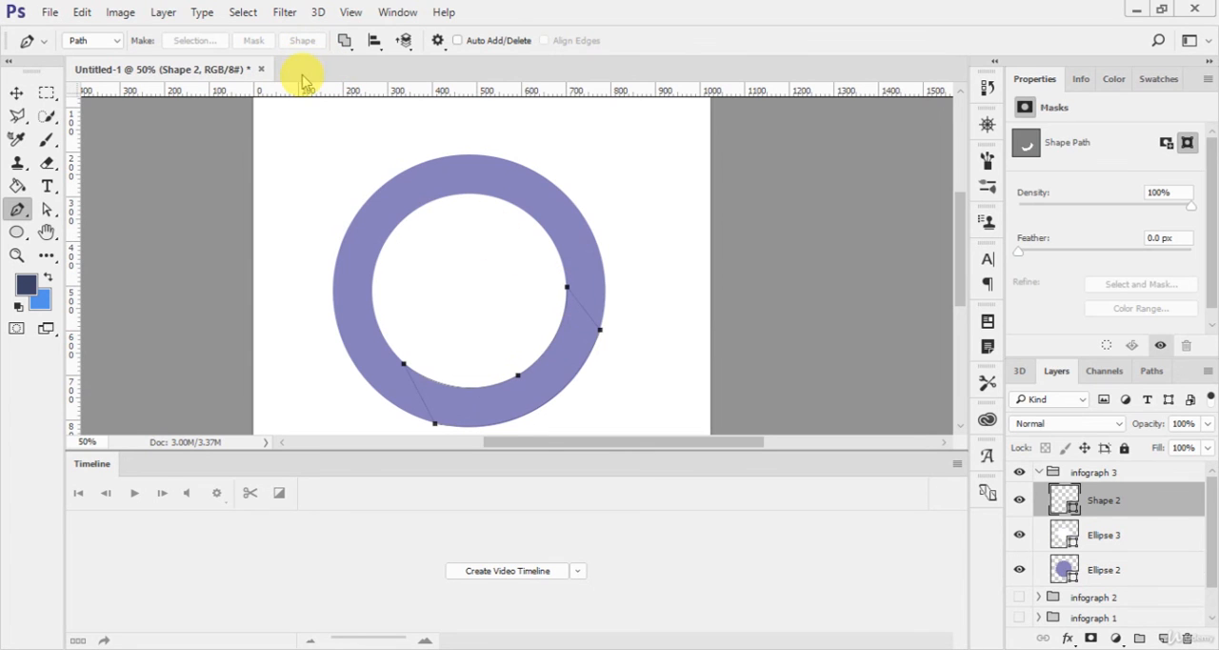
Step: Fill the new ring segment with a darker violet, #504991
key("u")
left_click(167, 47)
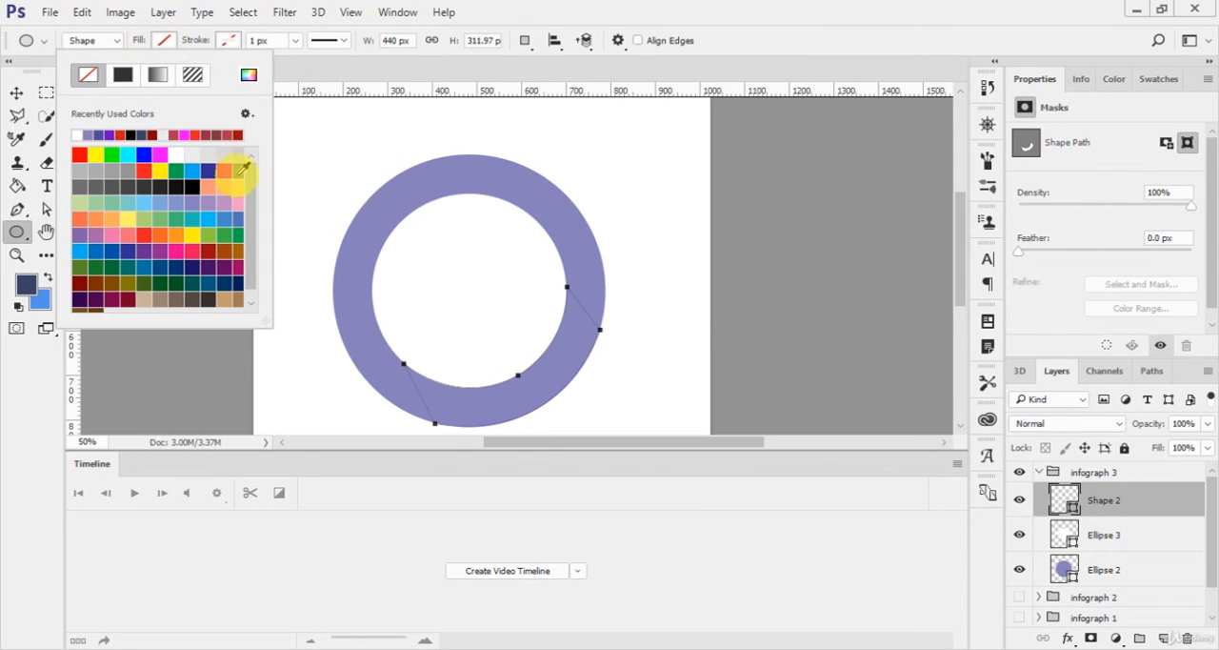
left_click(250, 75)
left_click(375, 212)
mouse_move(826, 247)
left_mouse_down()
mouse_move(941, 228)
mouse_move(873, 223)
mouse_move(856, 247)
left_mouse_up()
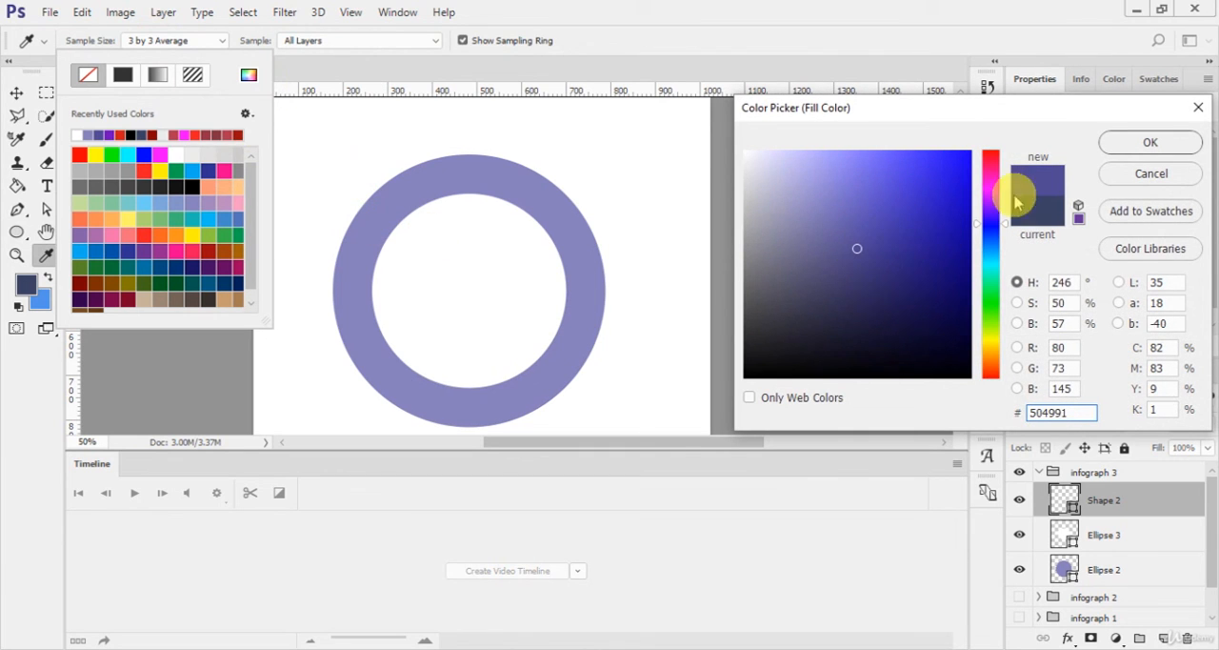
left_click(1113, 146)
Step: Lower the dark violet segment's layer opacity to 50%
key("v")
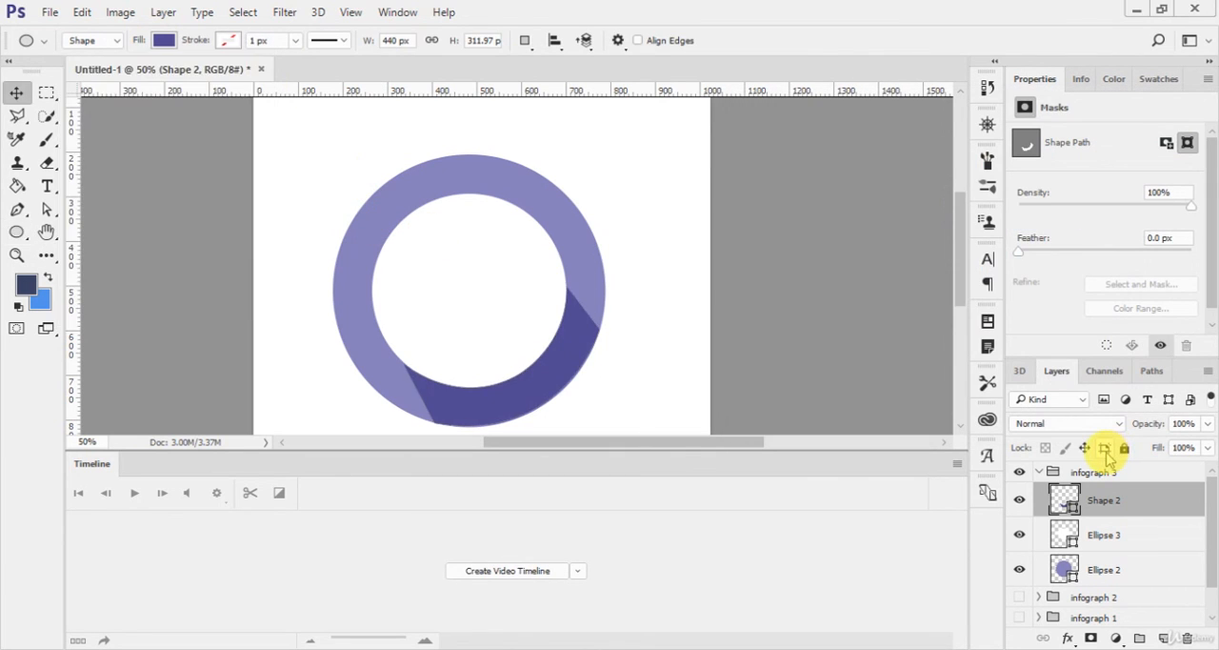
left_click_drag(1151, 424, 1131, 423)
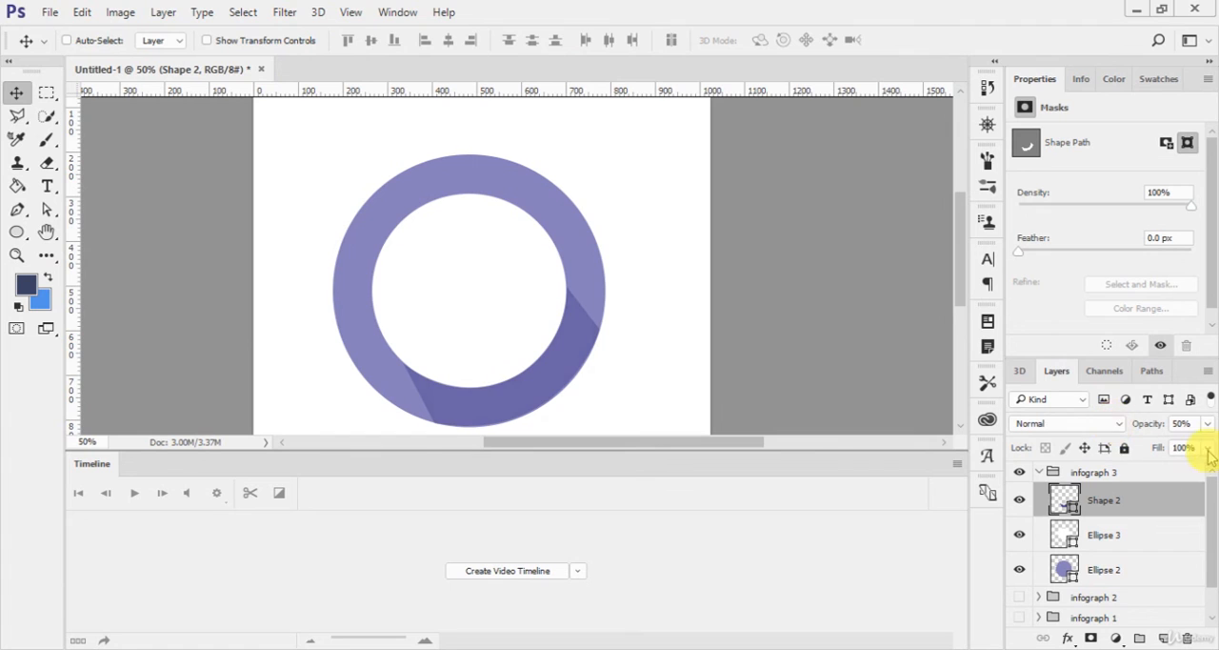
scroll(769, 361, "down", 3)
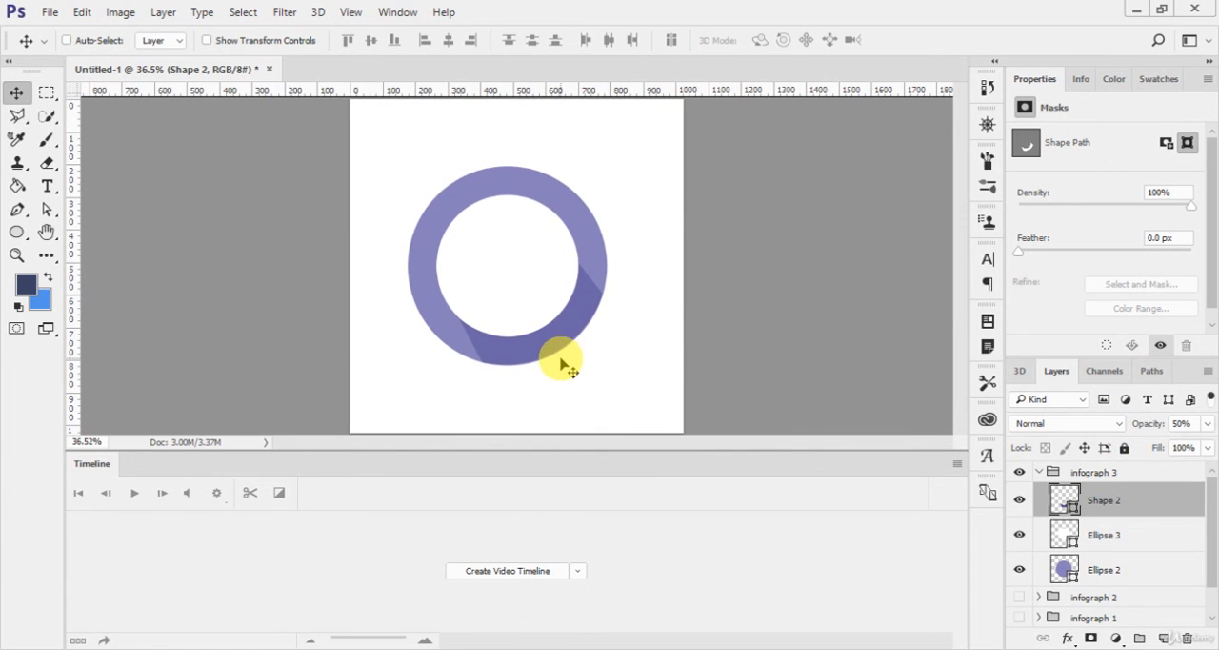
scroll(558, 357, "up", 2)
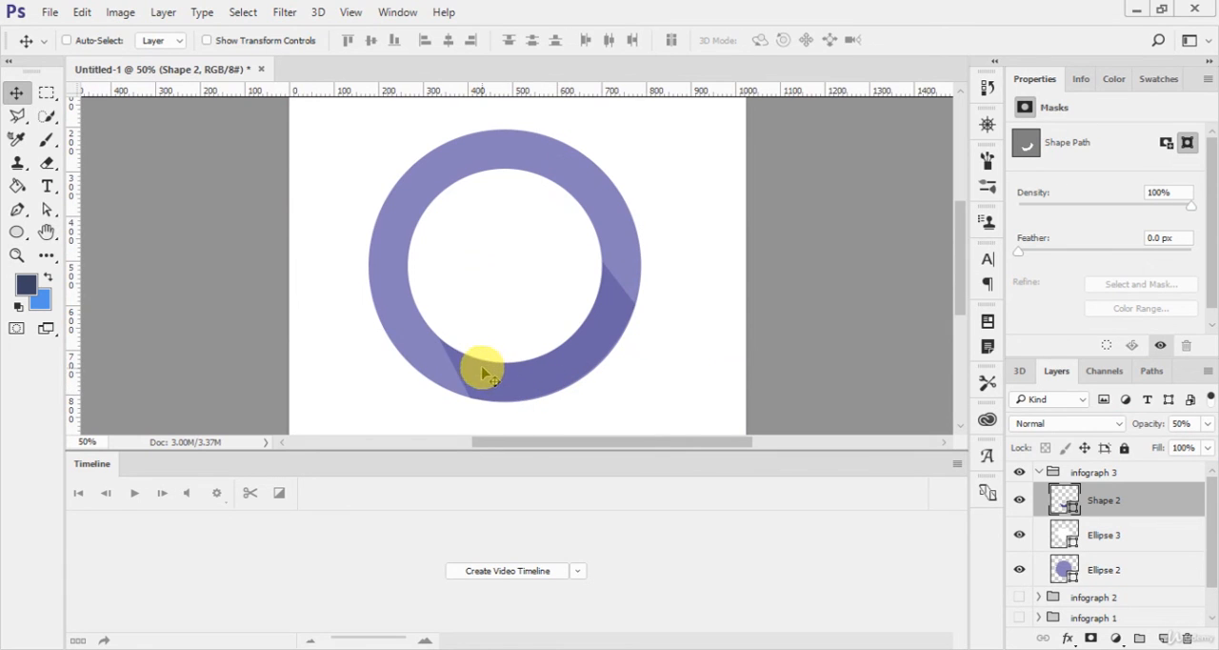
key("ctrl+t")
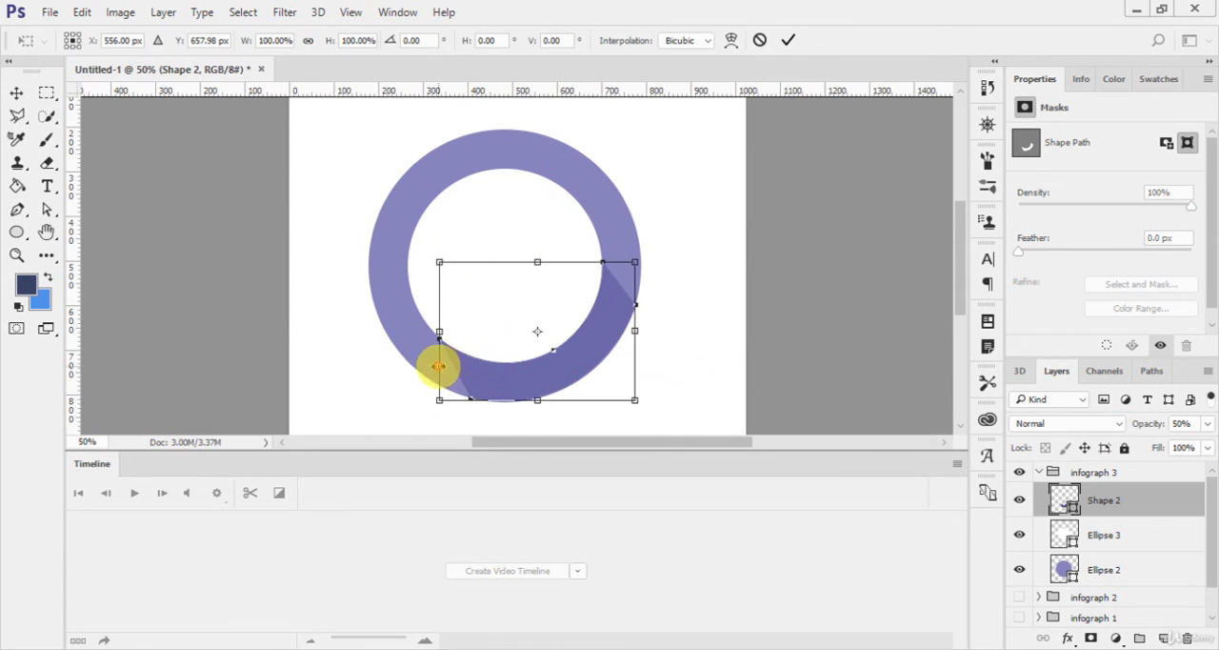
mouse_move(438, 366)
left_mouse_down()
mouse_move(473, 370)
mouse_move(453, 364)
left_mouse_up()
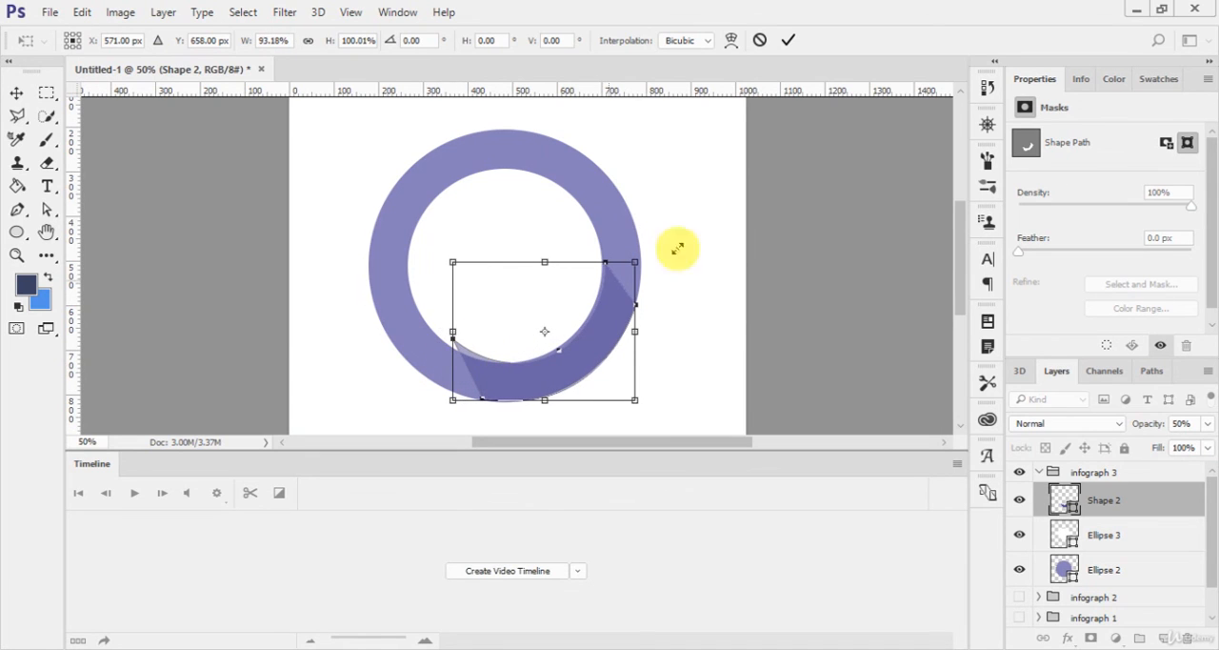
left_click(789, 40)
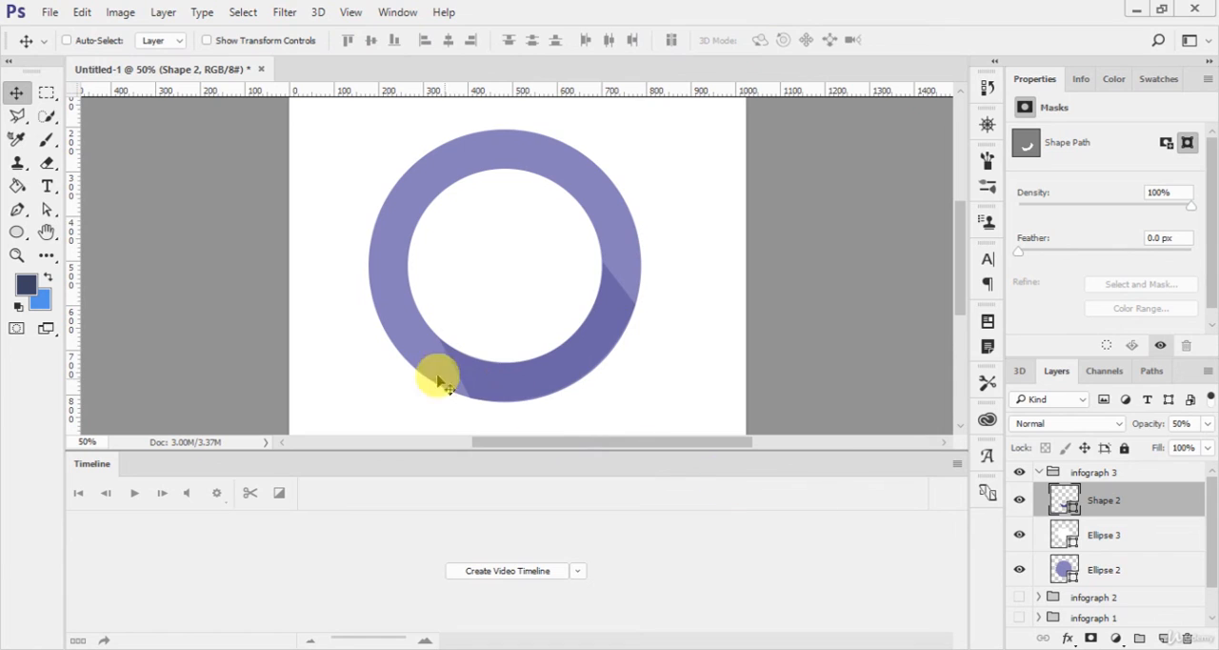
mouse_move(605, 344)
left_mouse_down()
mouse_move(618, 320)
mouse_move(623, 340)
left_mouse_up()
key("ctrl")
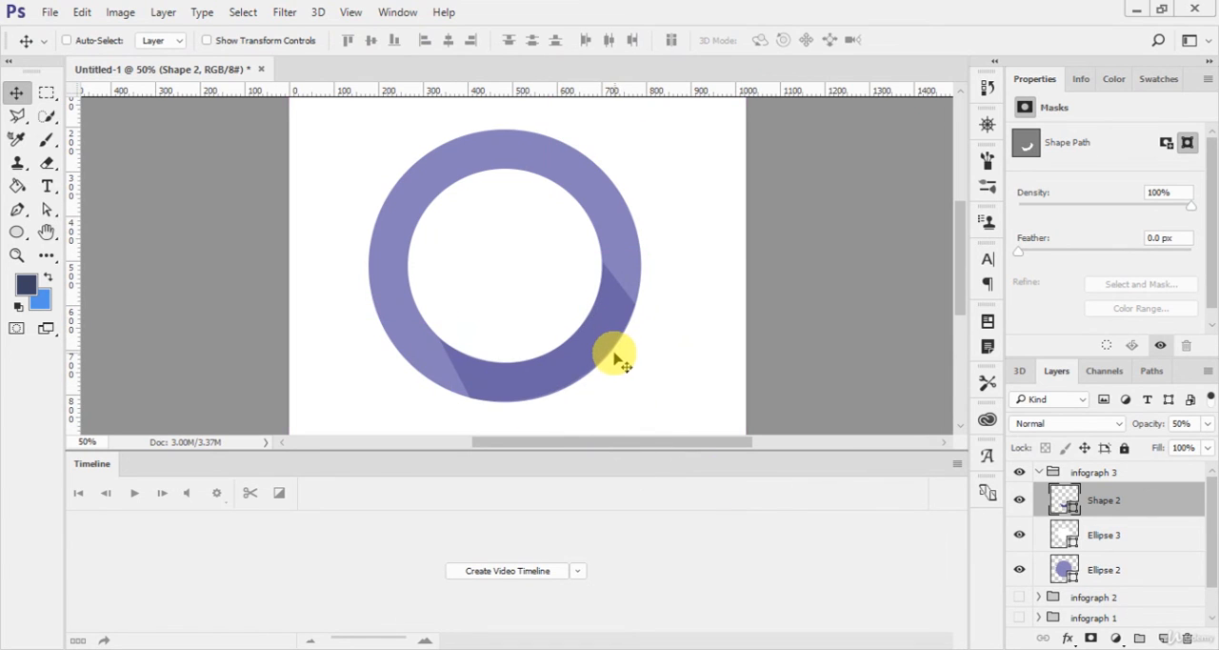
Step: Shift the segment's lower-left inner anchor rightward along the ring and move its middle inner anchor slightly up and right
key("p")
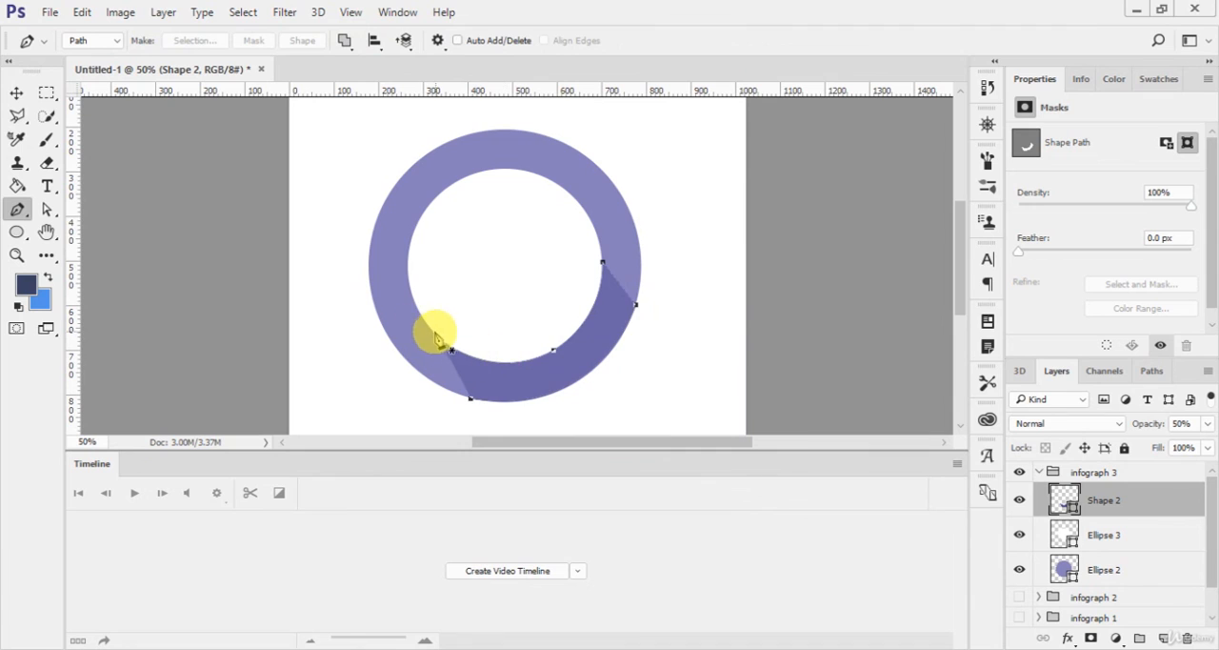
left_click(47, 209)
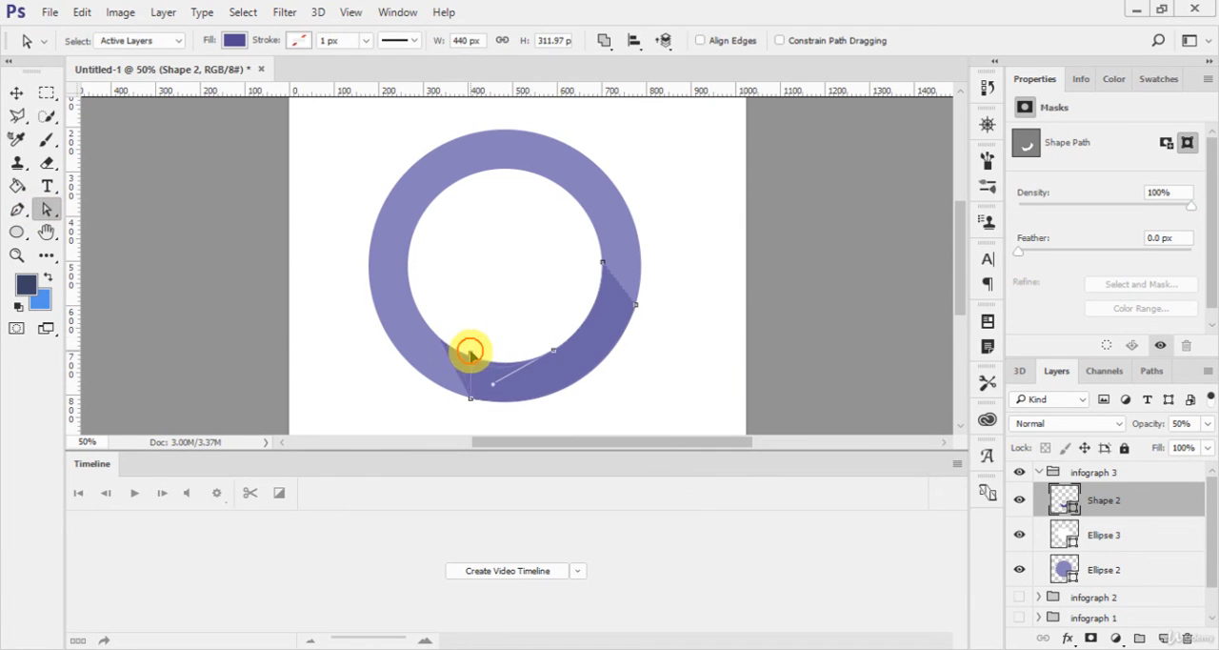
left_click_drag(472, 356, 472, 356)
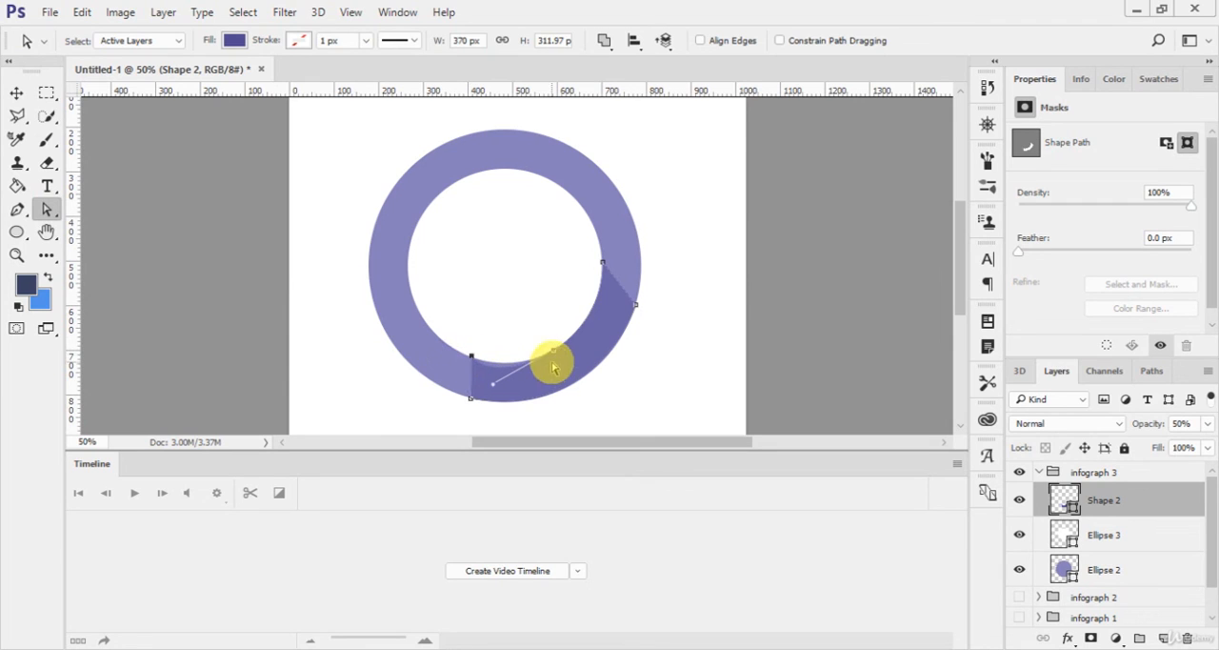
left_click_drag(553, 355, 559, 345)
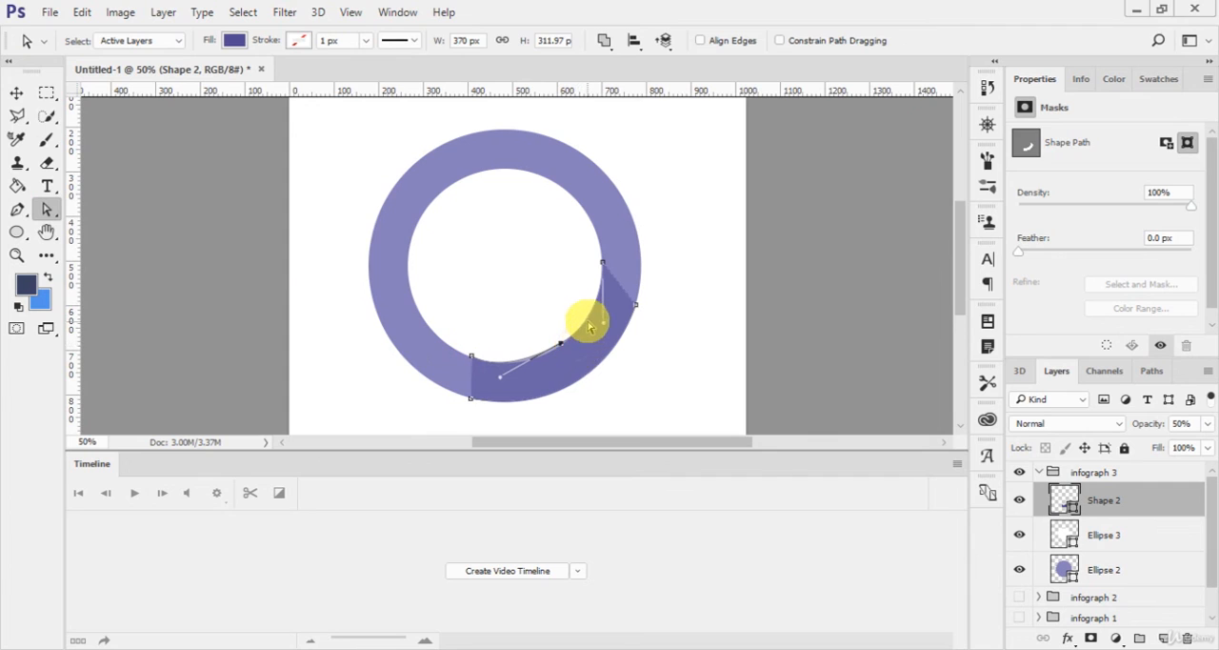
Step: Move the segment's lower outer anchor rightward and adjust its curve handle to follow the ring's outer edge
left_click(493, 400)
left_click_drag(493, 402, 489, 400)
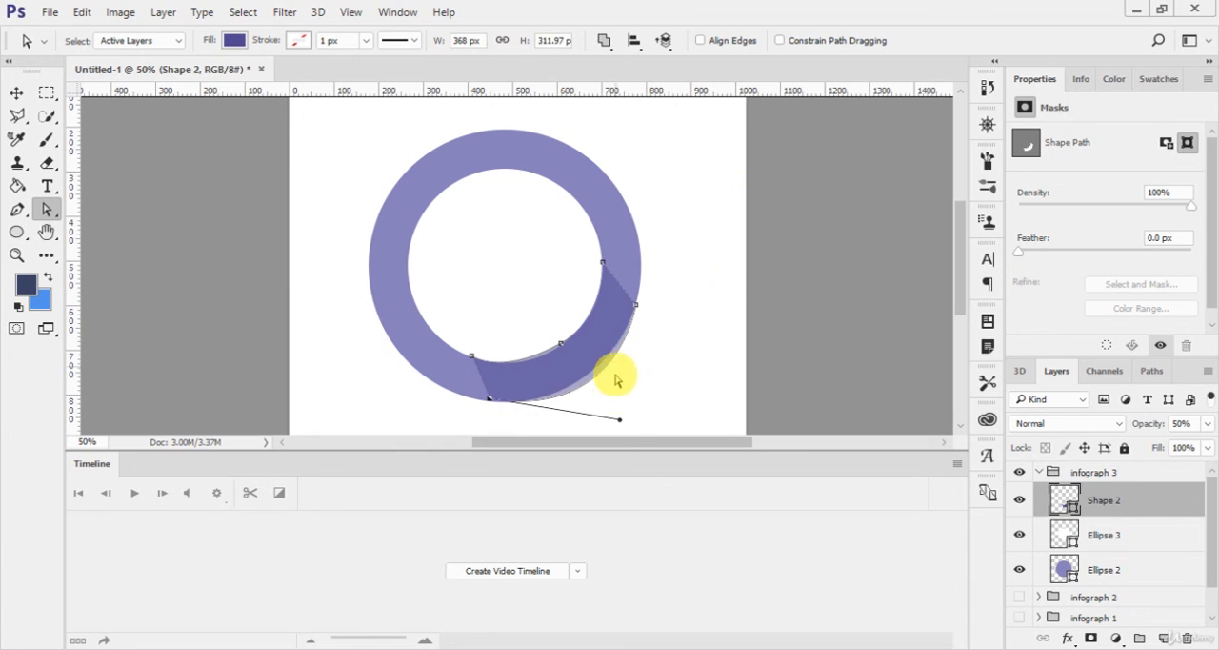
mouse_move(620, 419)
left_mouse_down()
mouse_move(621, 395)
mouse_move(609, 408)
left_mouse_up()
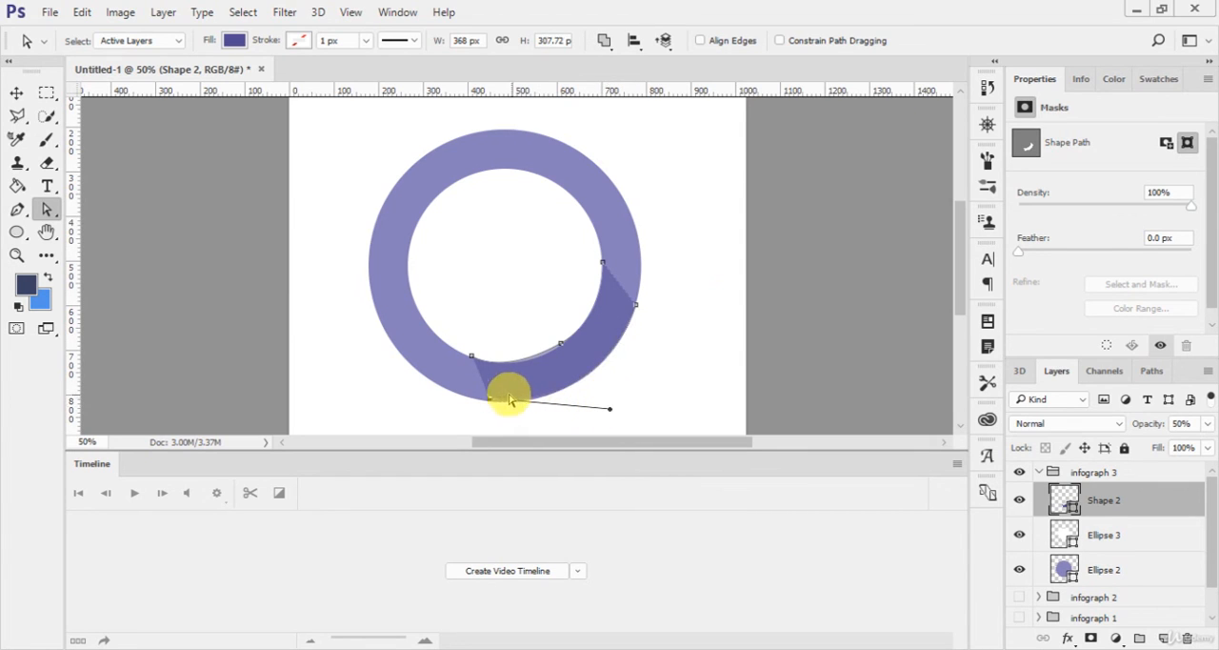
left_click_drag(489, 398, 493, 402)
left_click_drag(613, 414, 614, 407)
Step: Fine-tune the position of the segment's middle inner anchor against the ring's inner edge
left_click(561, 344)
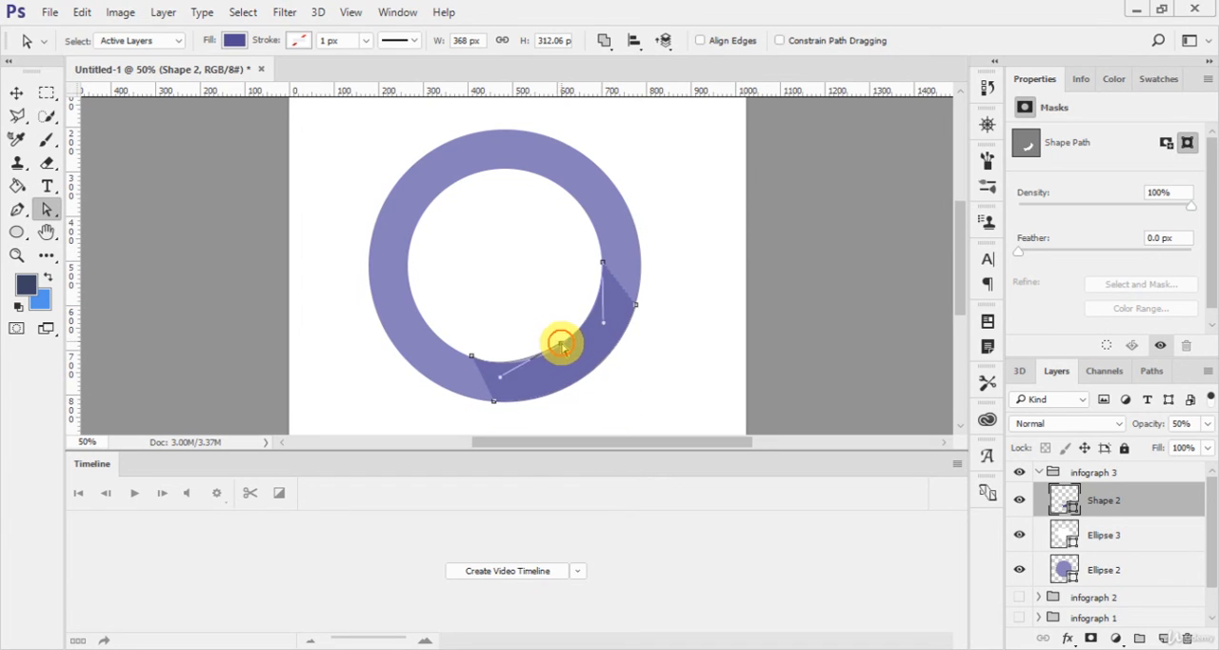
left_click_drag(562, 346, 564, 353)
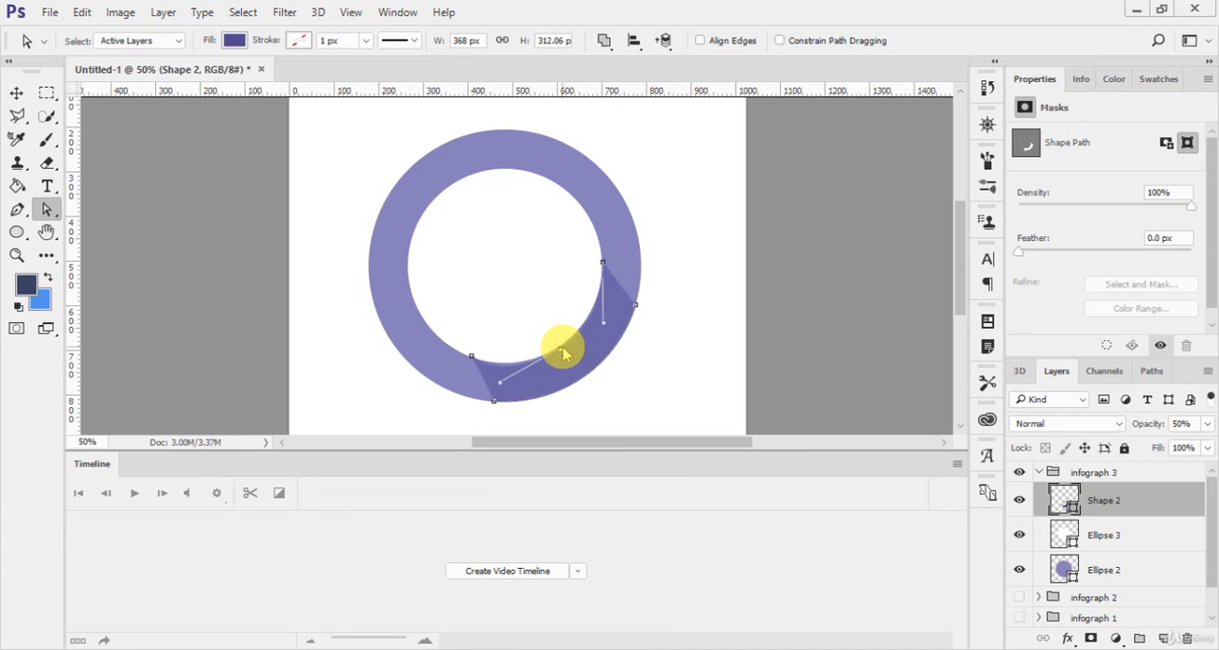
left_click(561, 347)
left_click(562, 348)
left_click_drag(562, 351, 561, 344)
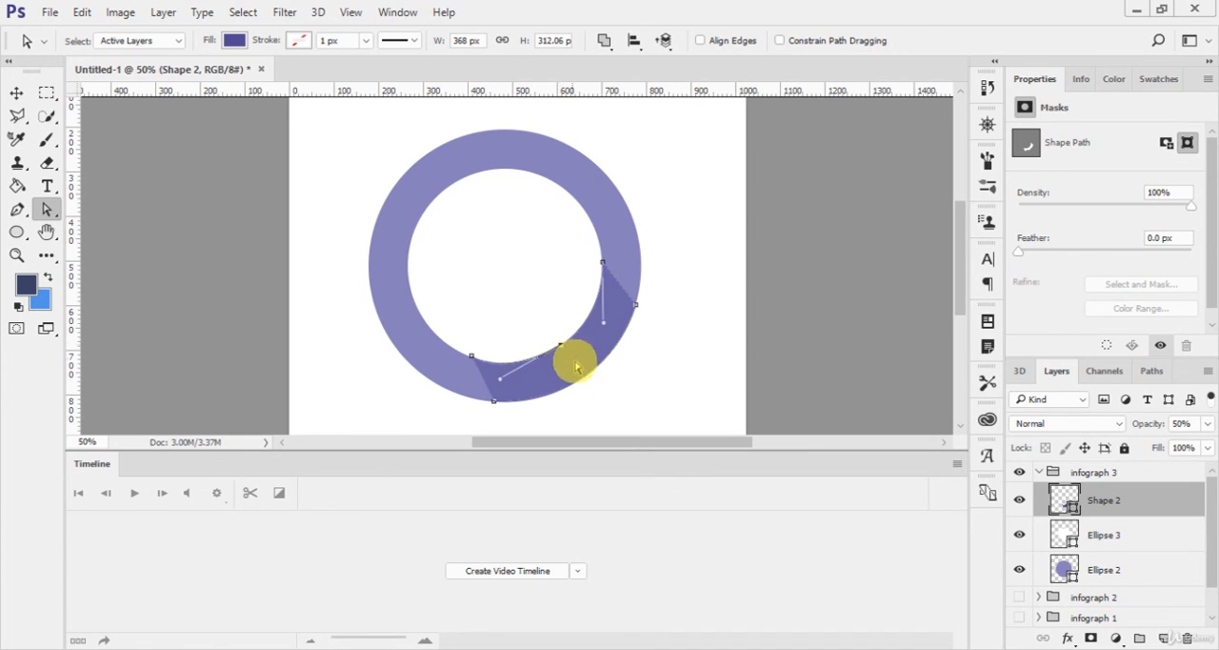
Step: Adjust both curve handles of the middle inner anchor so the segment follows the ring's inner edge
key("ctrl+plus")
key("ctrl+plus")
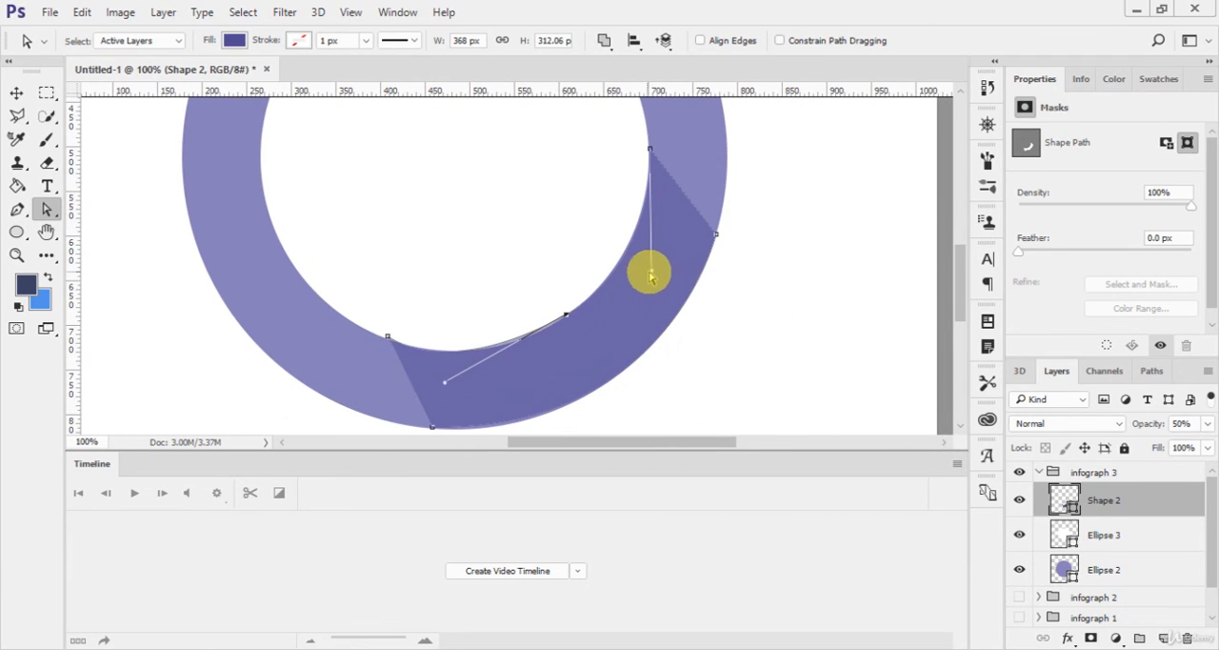
left_click_drag(648, 270, 648, 269)
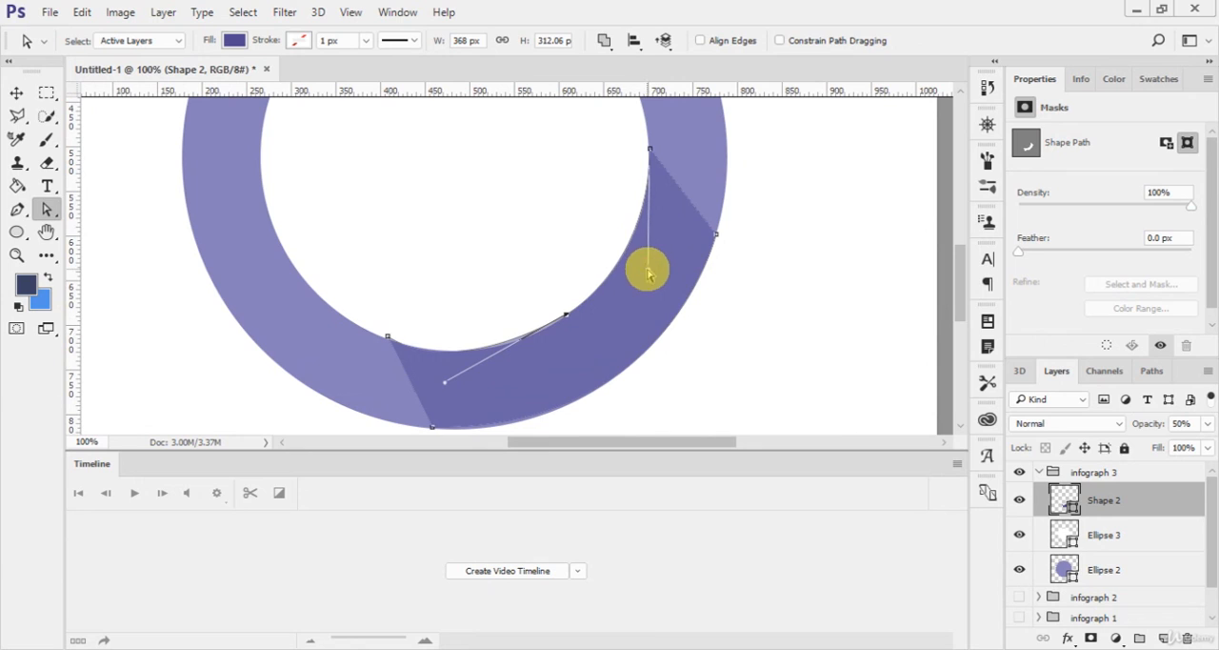
mouse_move(444, 381)
left_mouse_down()
mouse_move(480, 381)
mouse_move(464, 381)
left_mouse_up()
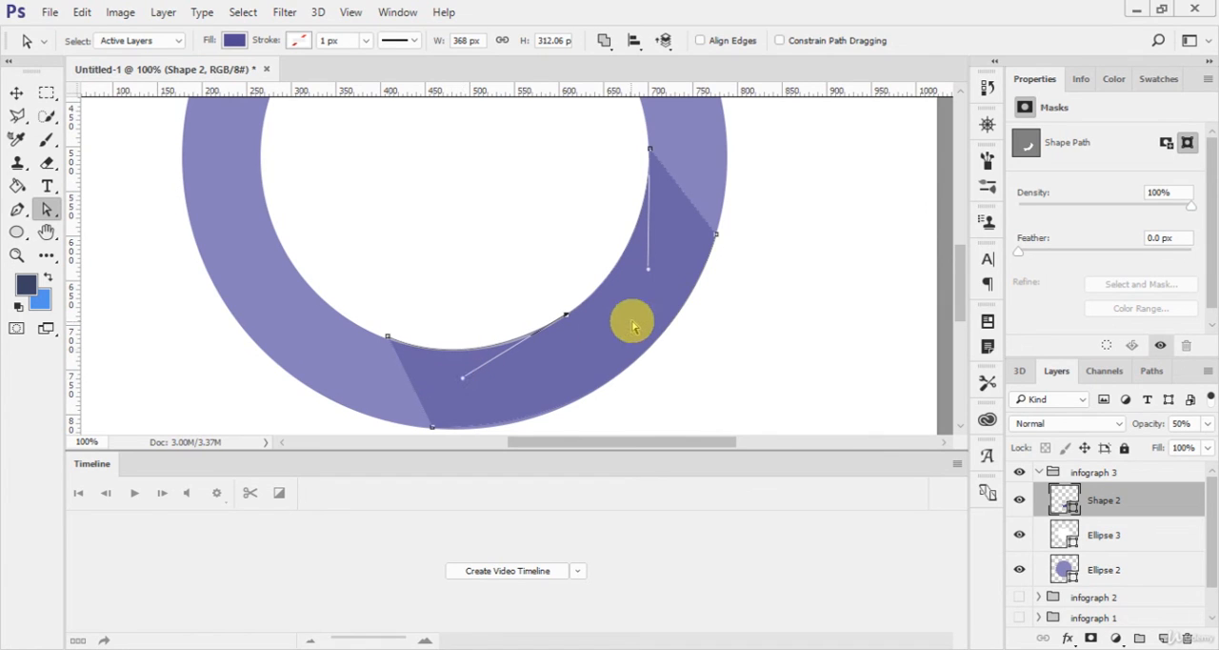
key("v")
left_click_drag(740, 310, 729, 311)
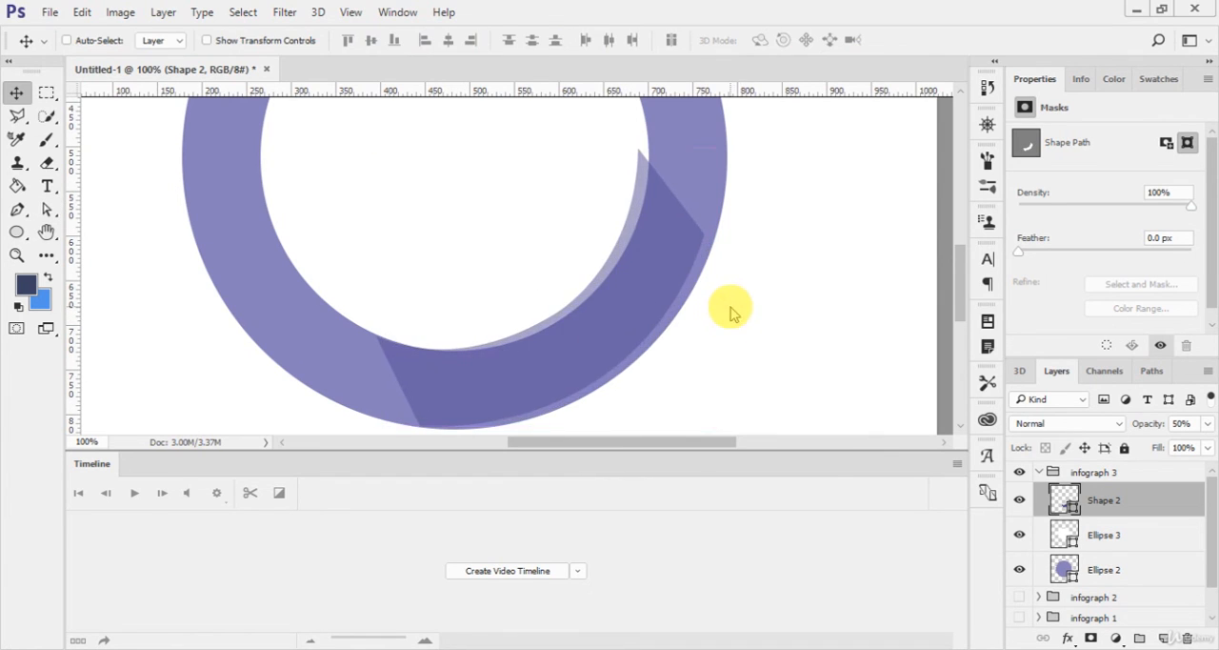
key("ctrl+z")
Step: Move the segment's Shape 2 layer beneath Ellipse 3, then select and collapse the infograph 3 group
key("ctrl+minus")
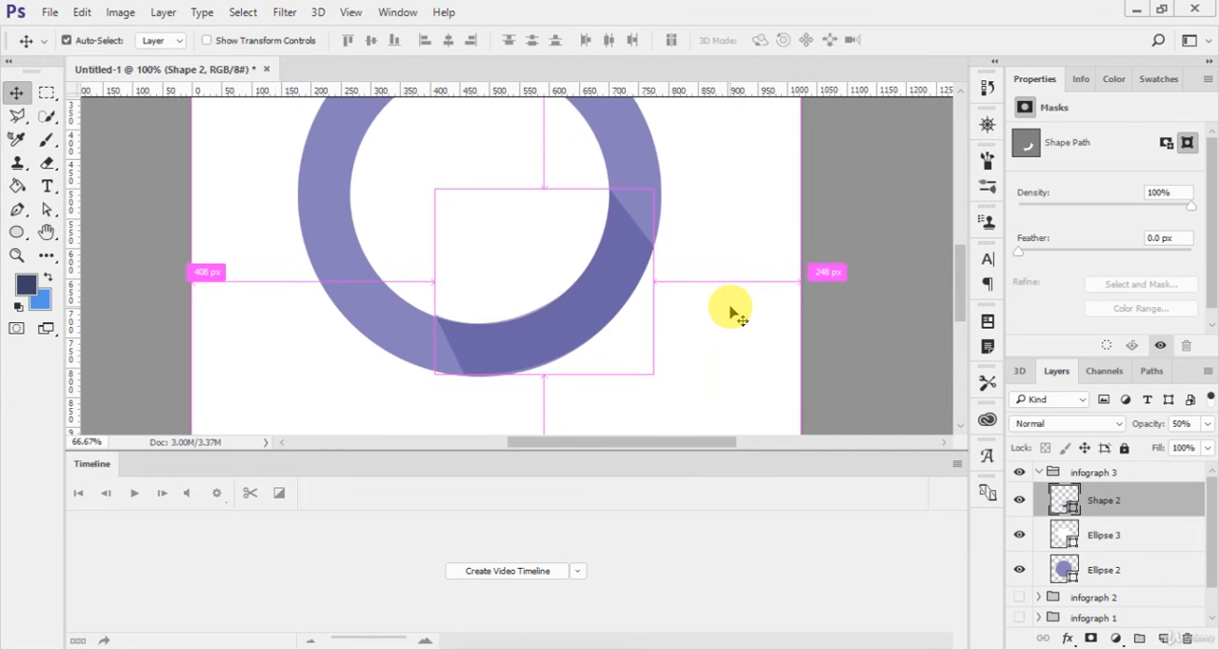
key("ctrl+plus")
key("ctrl+plus")
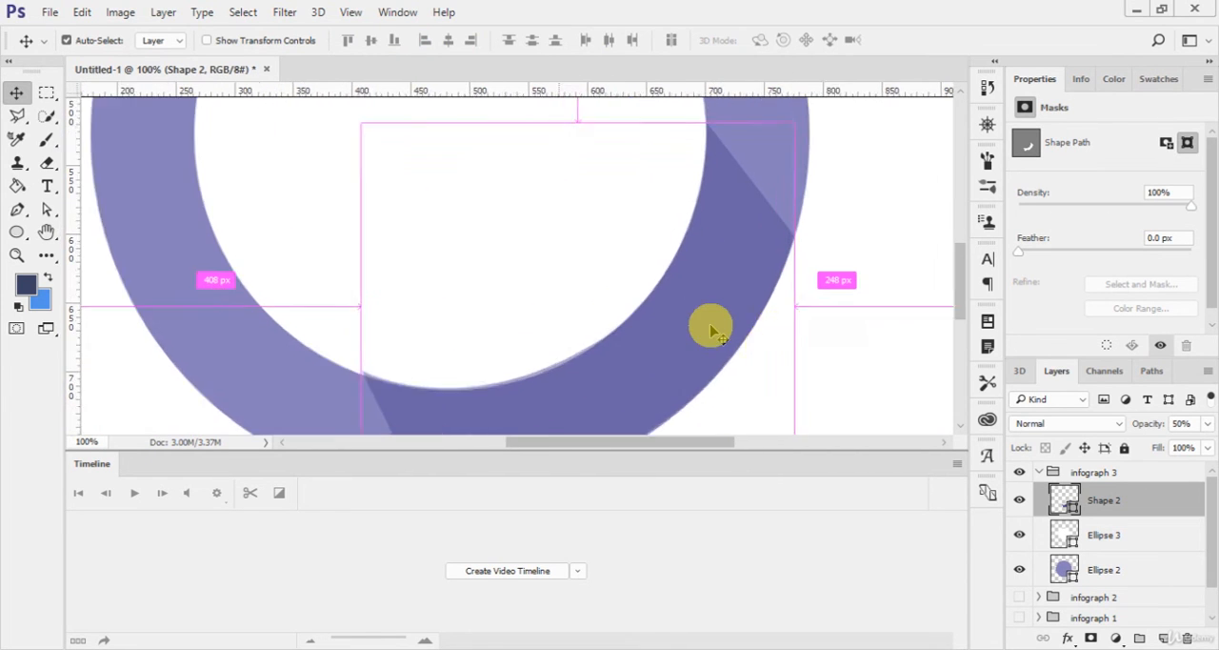
key("ctrl+minus")
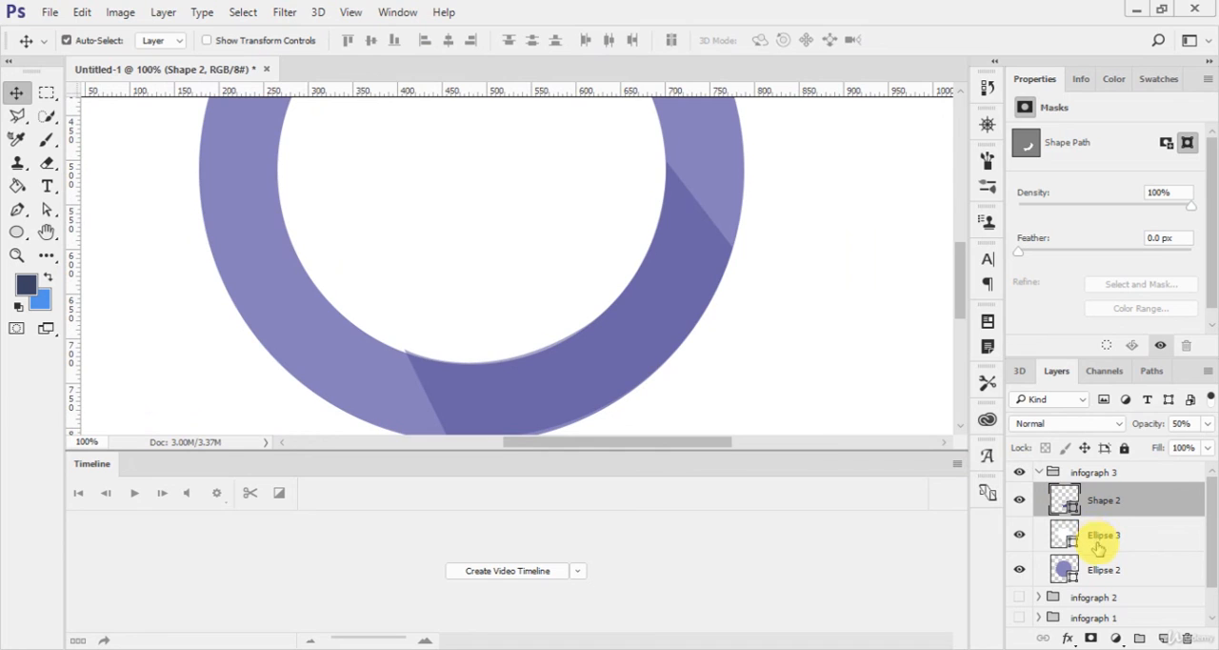
left_click_drag(1105, 501, 1120, 543)
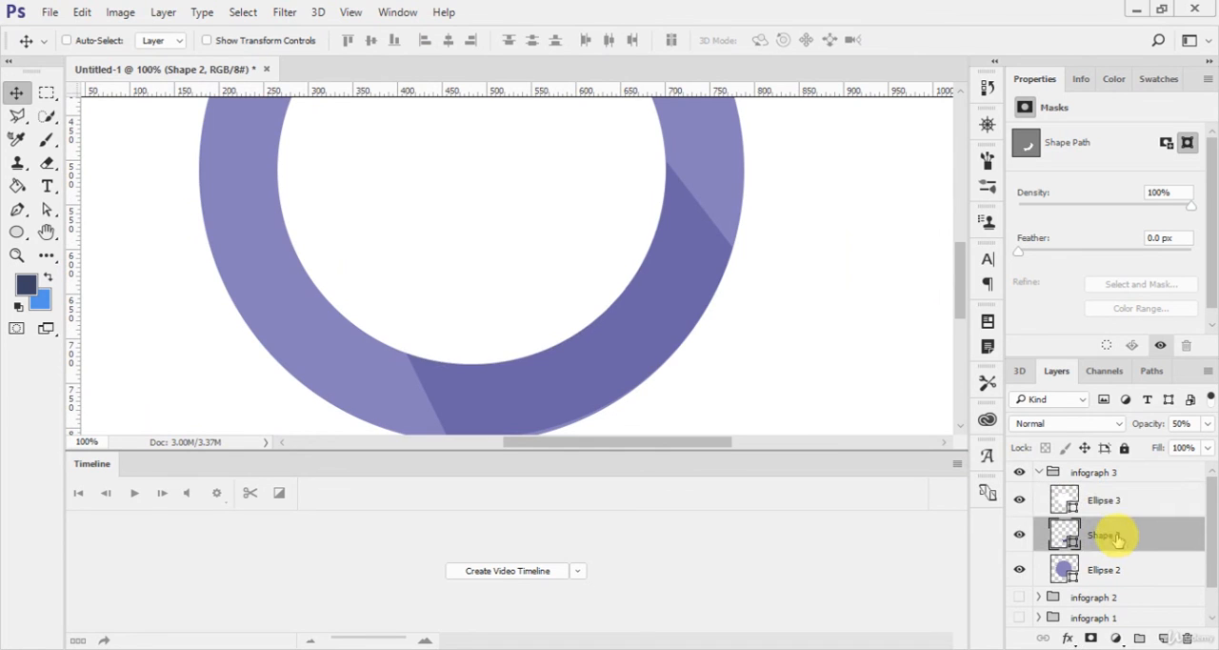
key("ctrl+0")
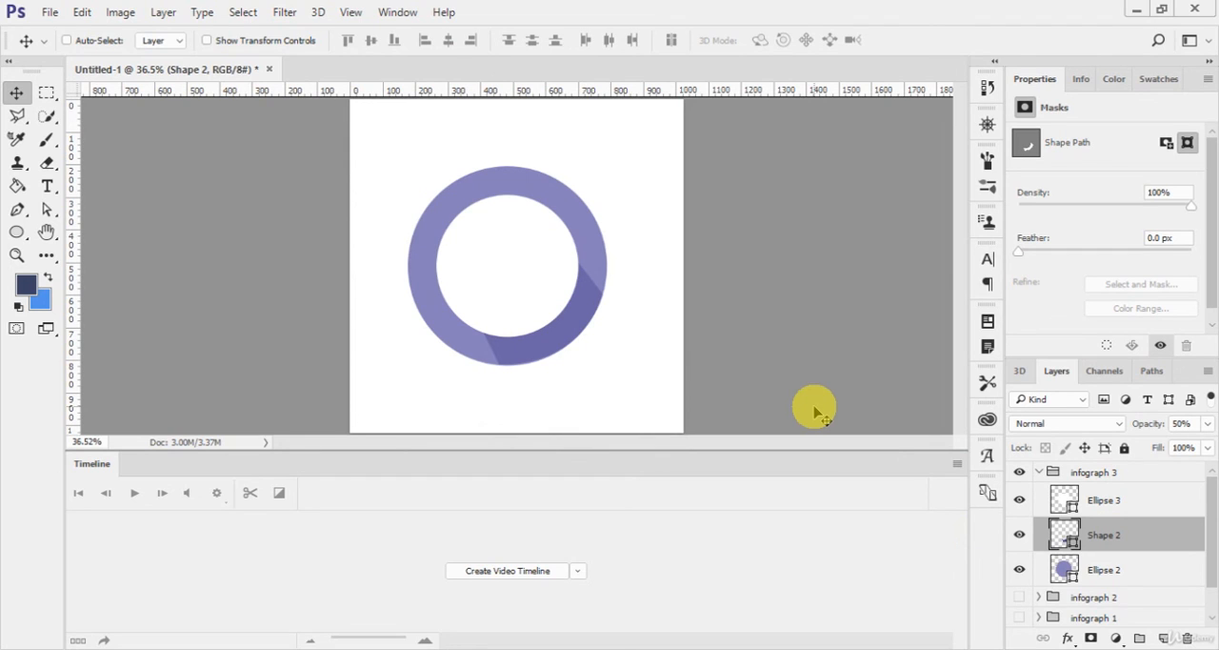
left_click(1042, 476)
left_click(1037, 474)
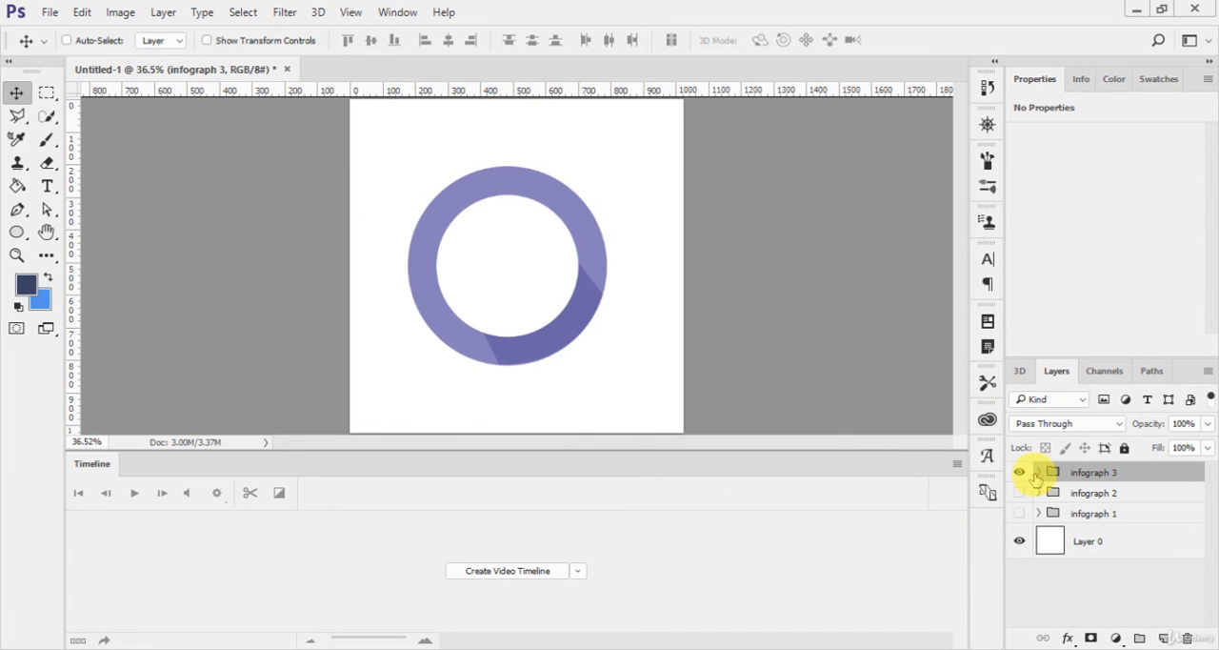